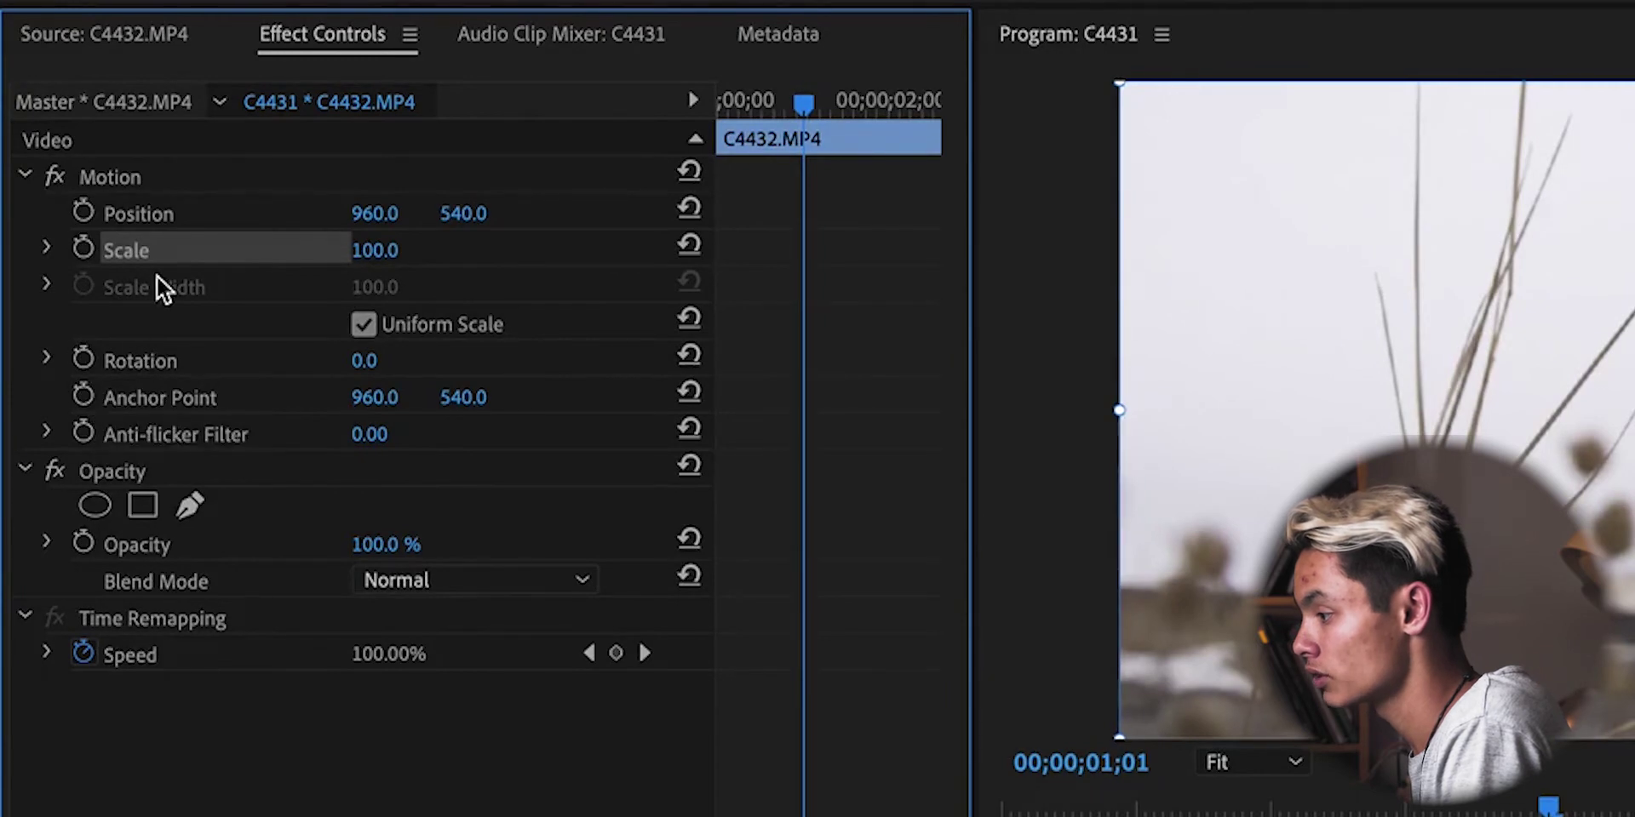
# - Turn on Scale animation for the clip with a keyframe at 00;00;00;00
pyautogui.press('Up')
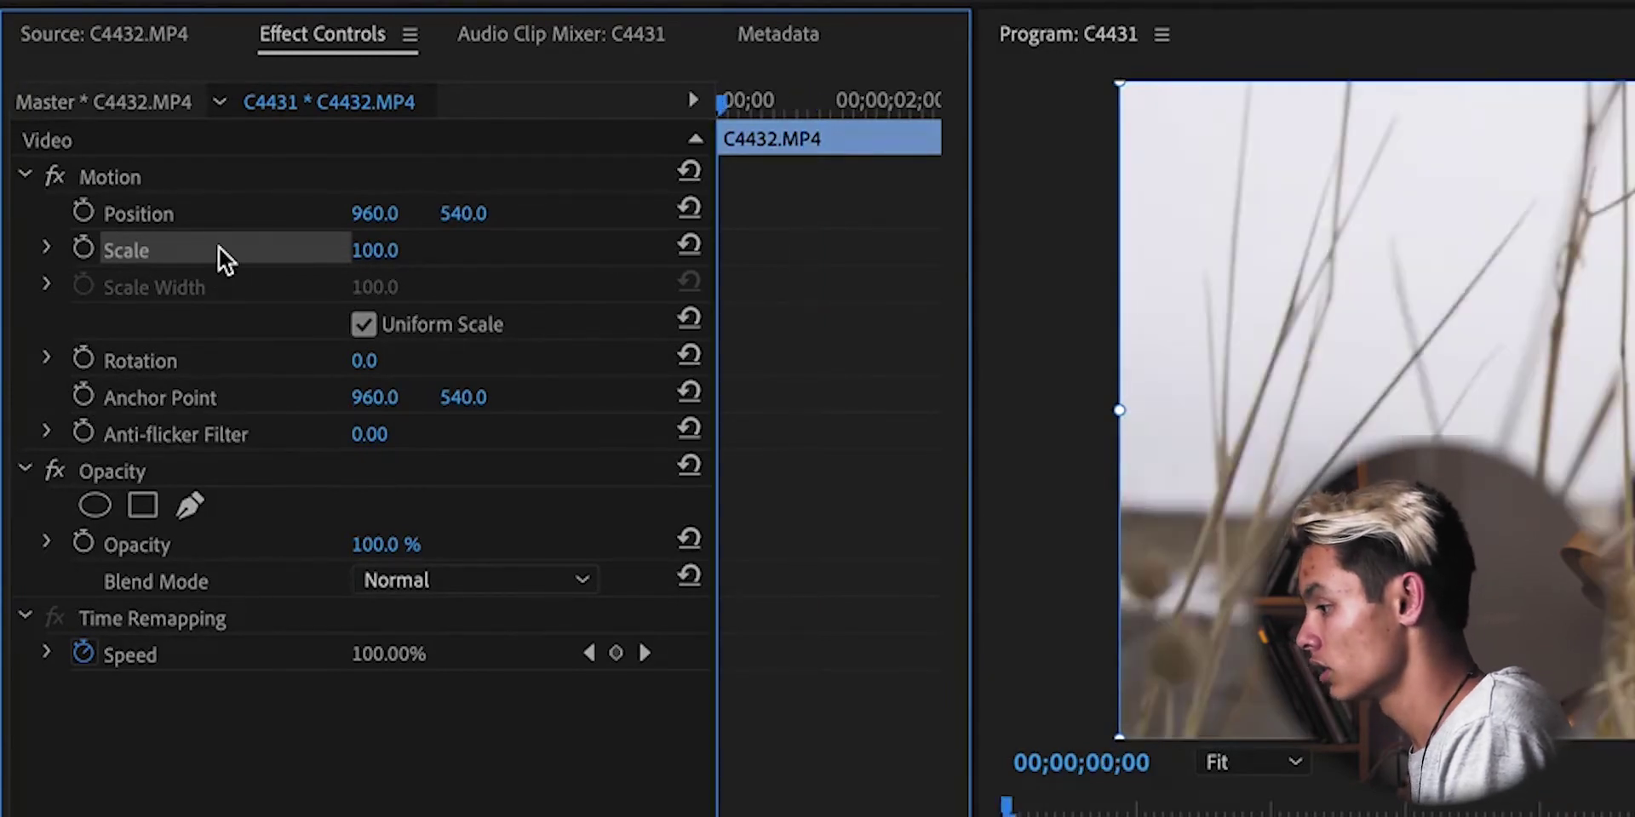
pyautogui.click(87, 250)
pyautogui.click(84, 248)
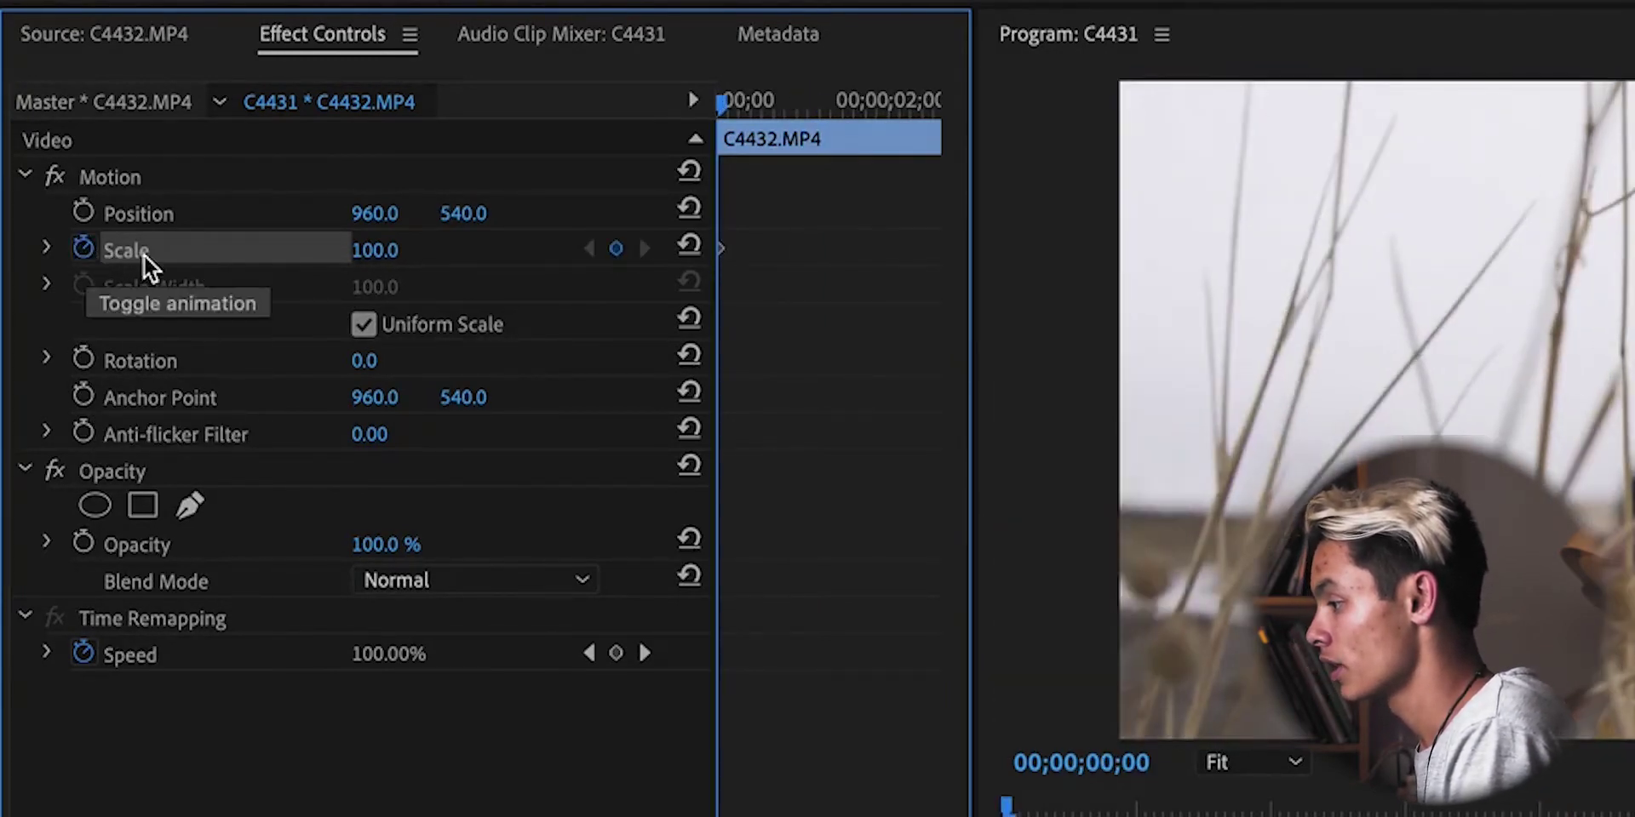
# - Slide the Scale keyframe further along the clip and return it to the clip's start
pyautogui.moveTo(725, 250); pyautogui.dragTo(769, 254)
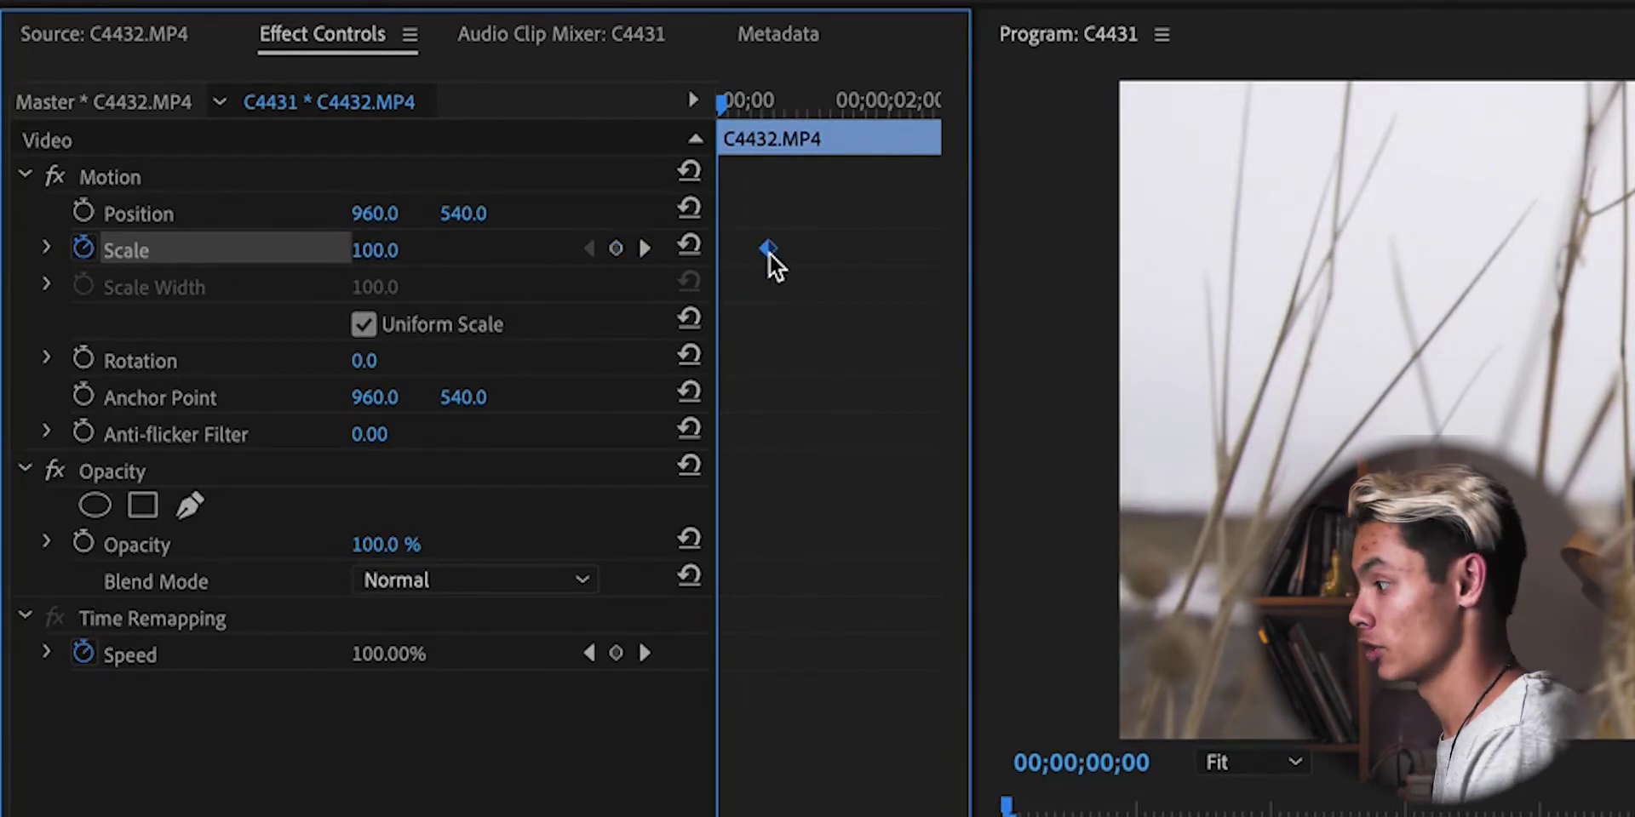
pyautogui.click(788, 281)
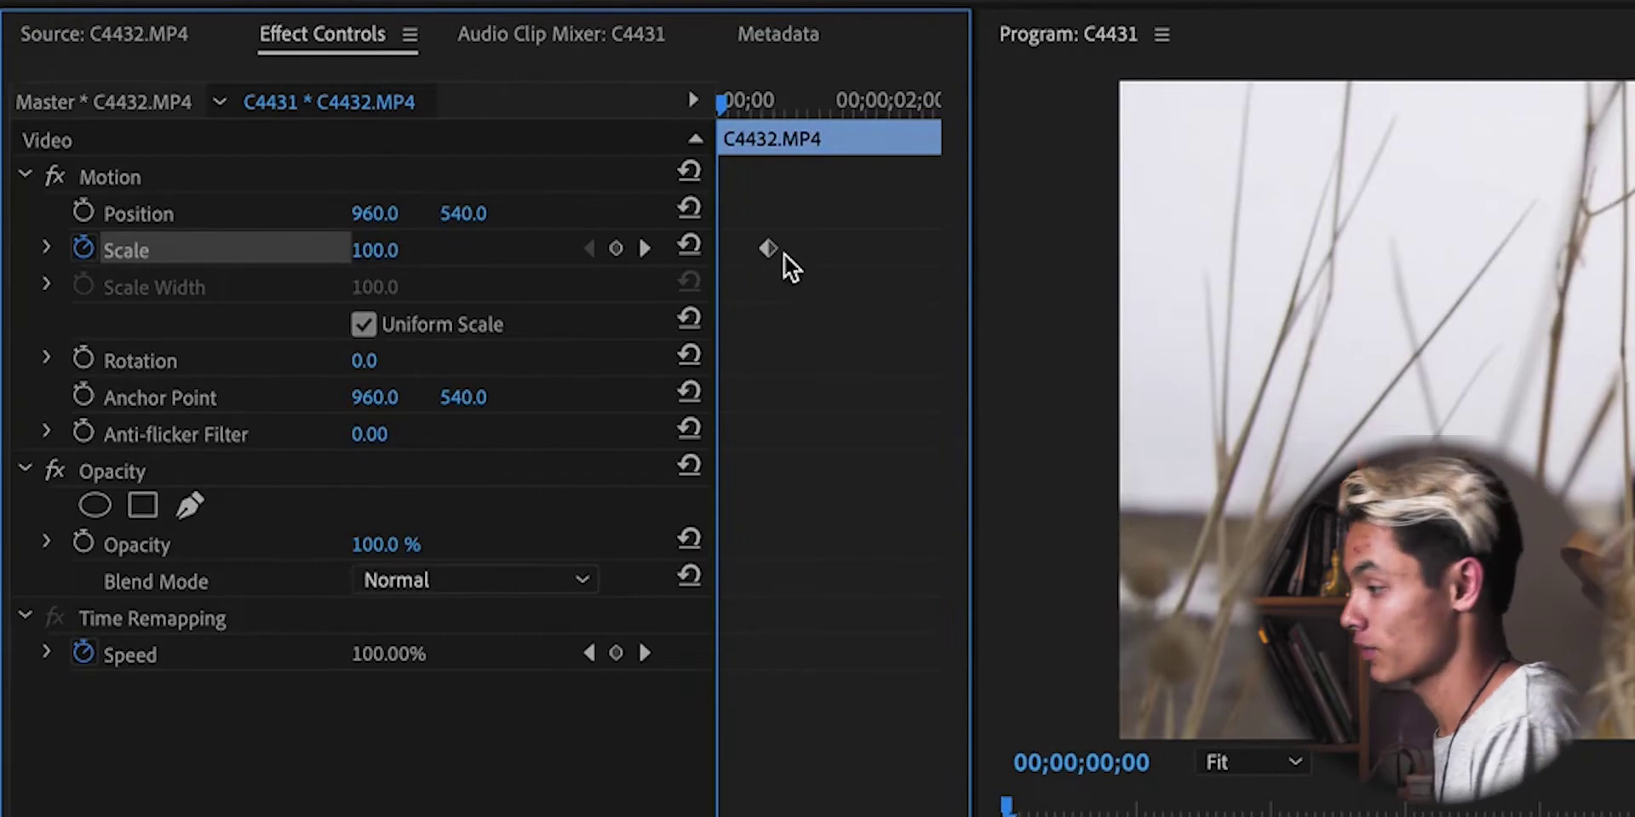
pyautogui.moveTo(768, 248); pyautogui.dragTo(694, 278)
pyautogui.click(797, 291)
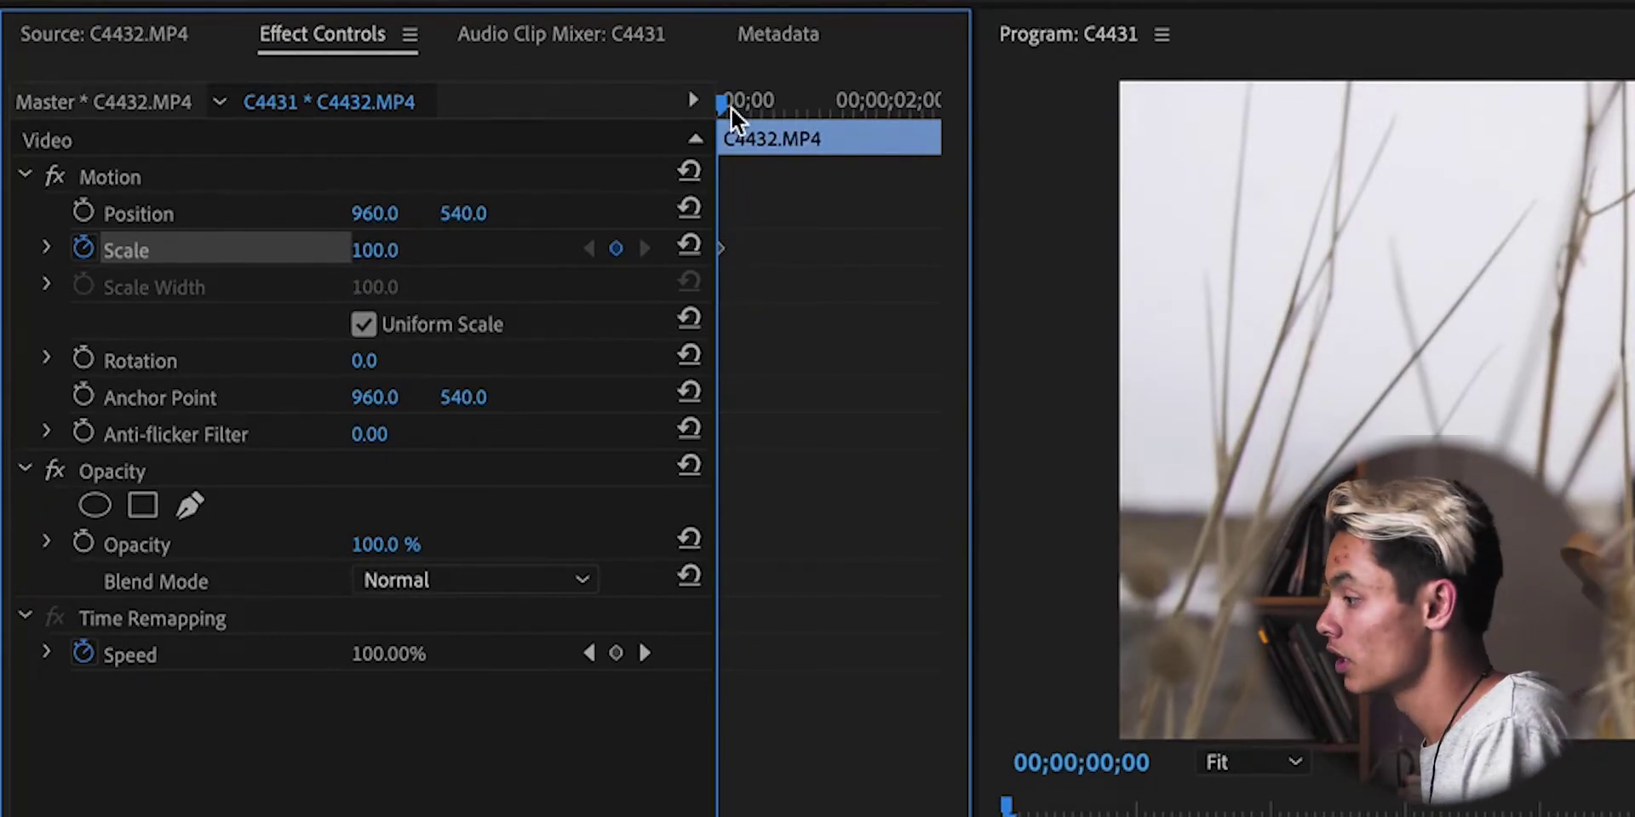
# - Add a second Scale keyframe at 00;00;02;17 and set its Scale to 200
pyautogui.moveTo(722, 102); pyautogui.dragTo(912, 107)
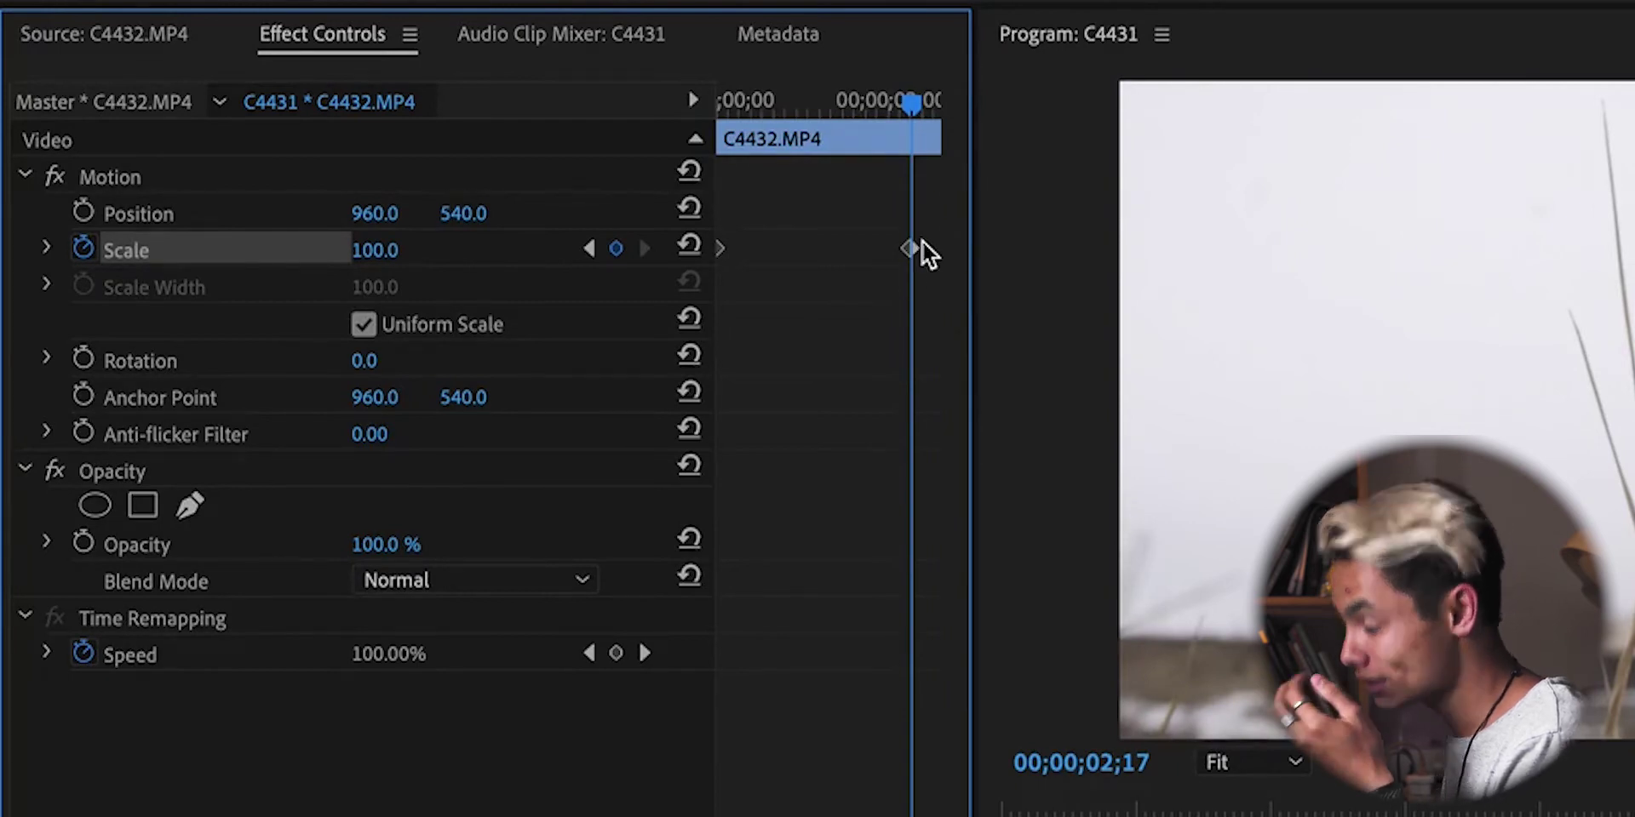
pyautogui.click(830, 104)
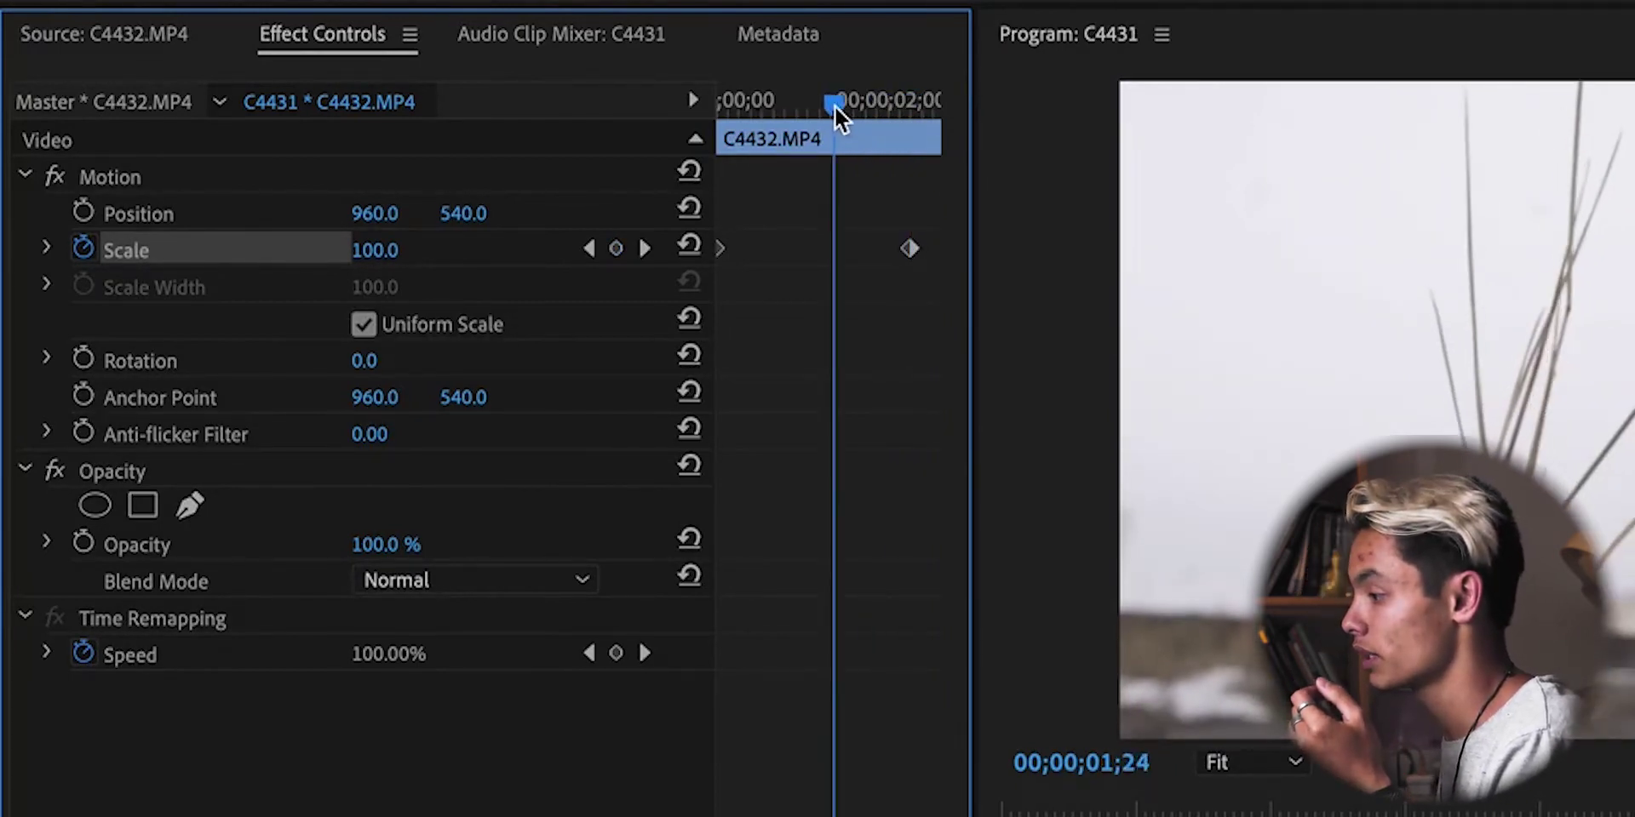
pyautogui.moveTo(839, 106); pyautogui.dragTo(916, 113)
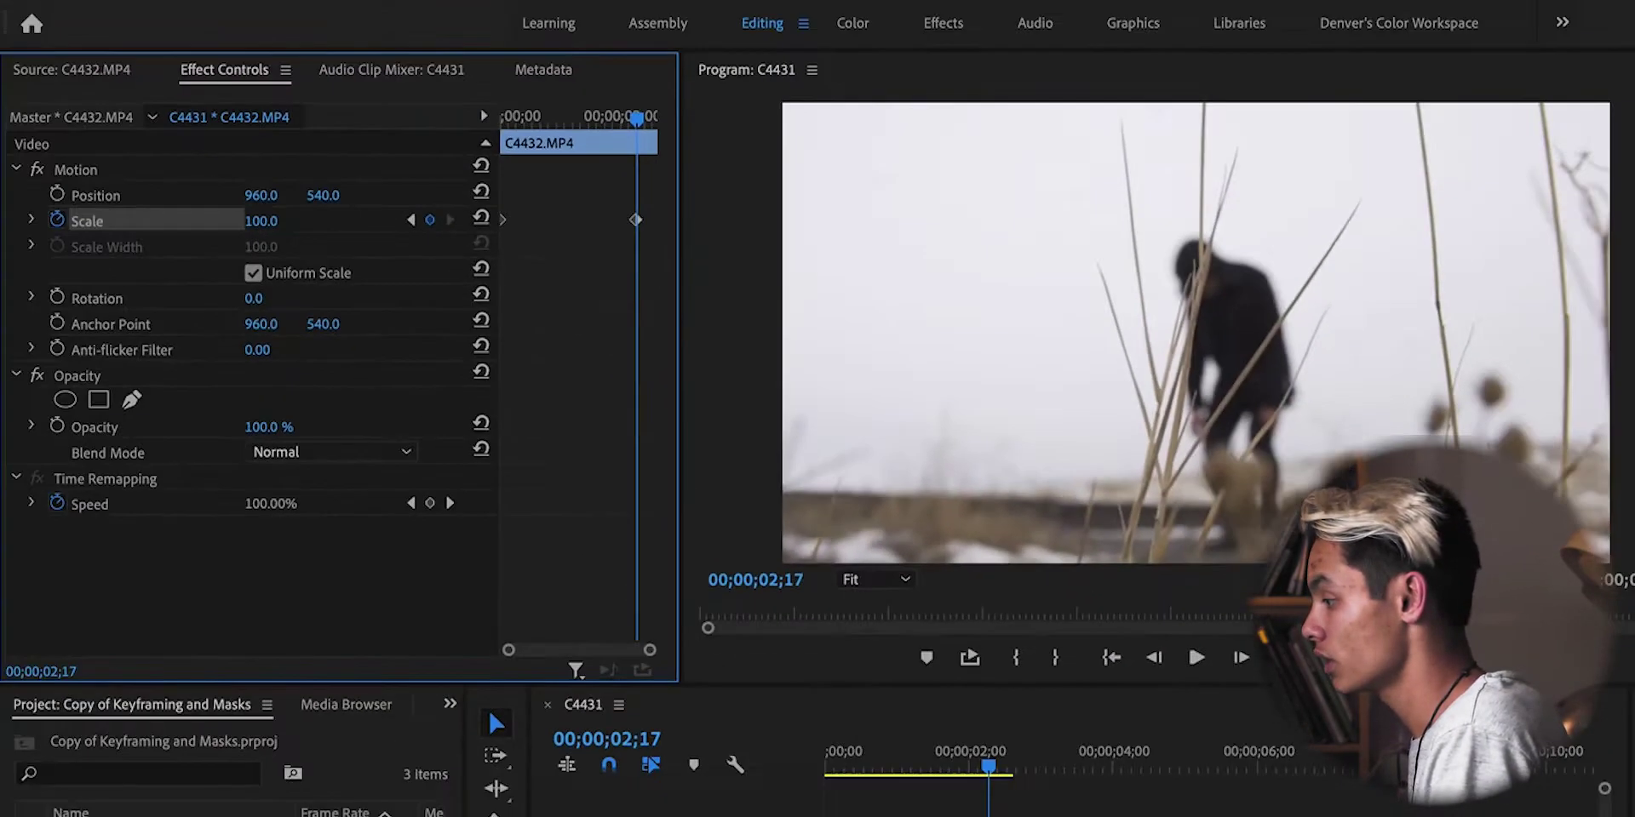
pyautogui.moveTo(261, 221); pyautogui.dragTo(346, 221)
# - Play the clip from its start to preview the Scale zoom
pyautogui.press('Home')
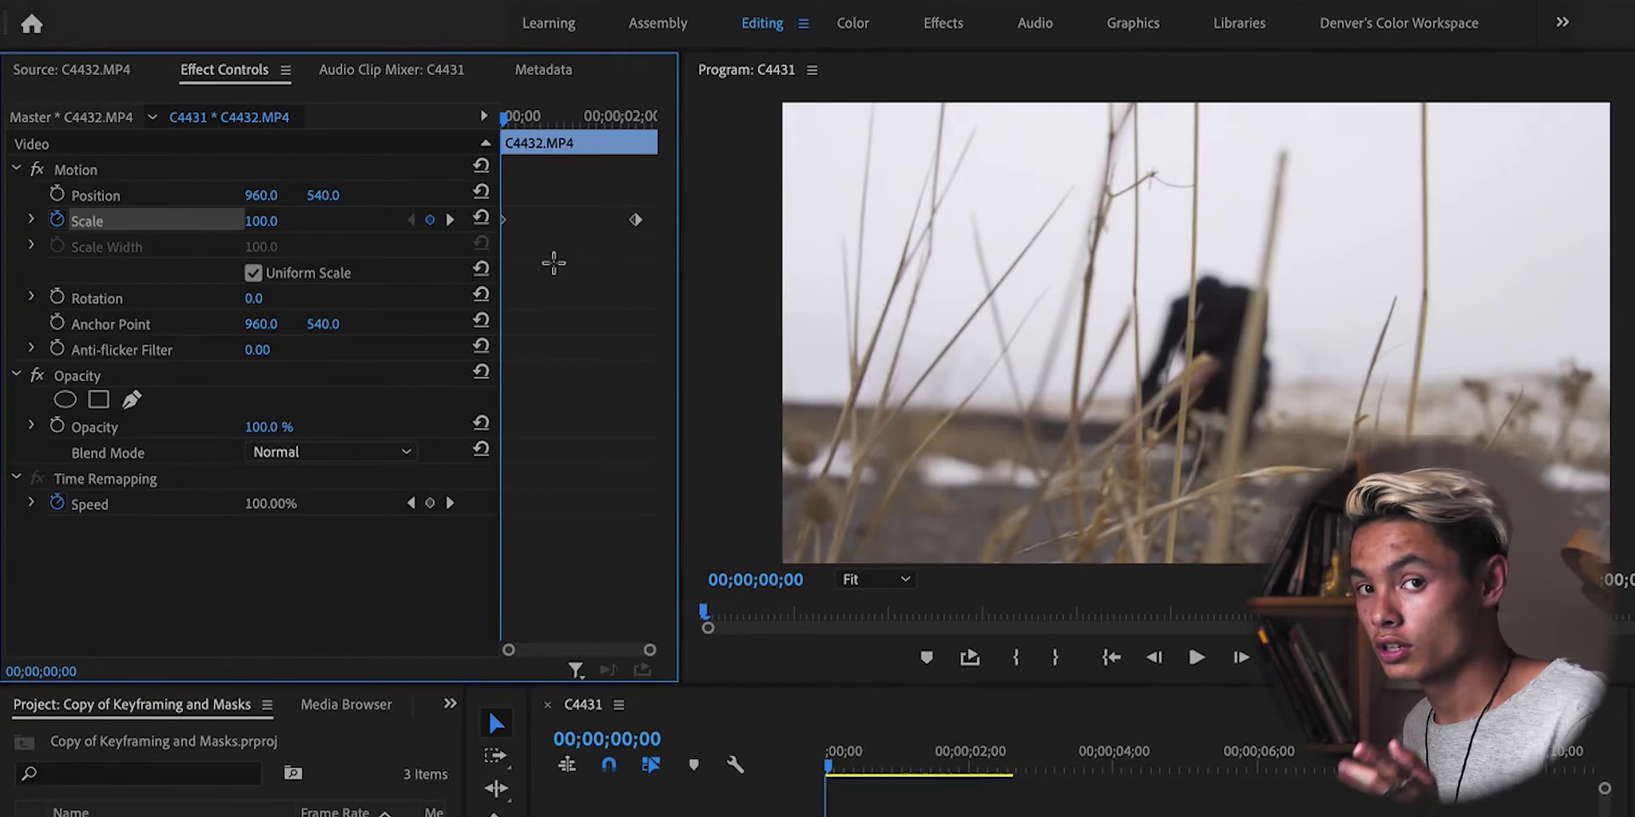
pyautogui.press('space')
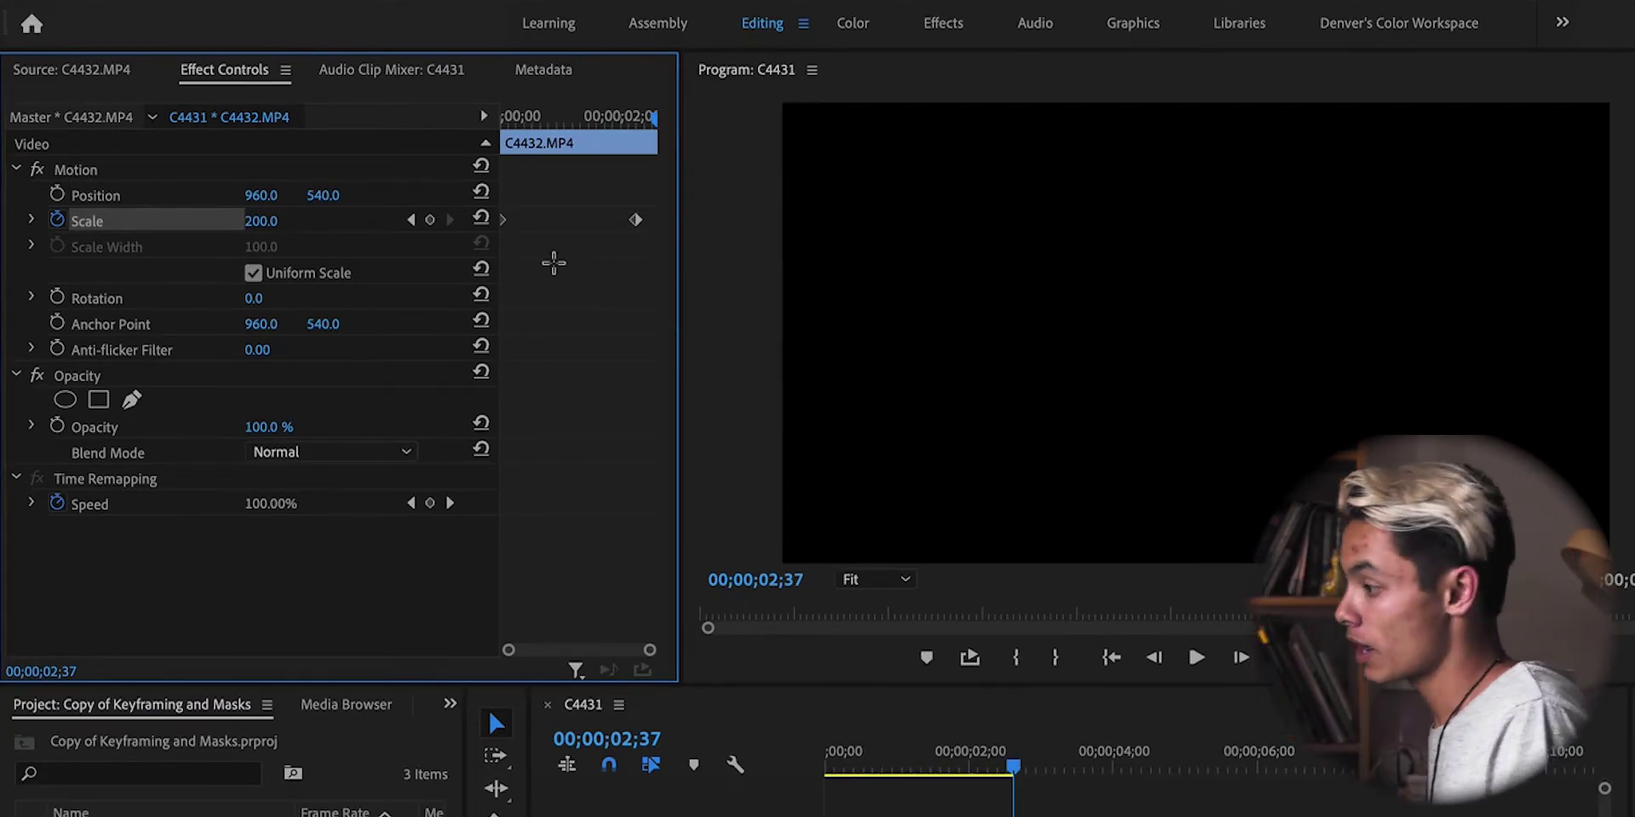
# - Shift both Scale keyframes close together, with the first around 00;00;00;54, and play the faster zoom
pyautogui.click(558, 118)
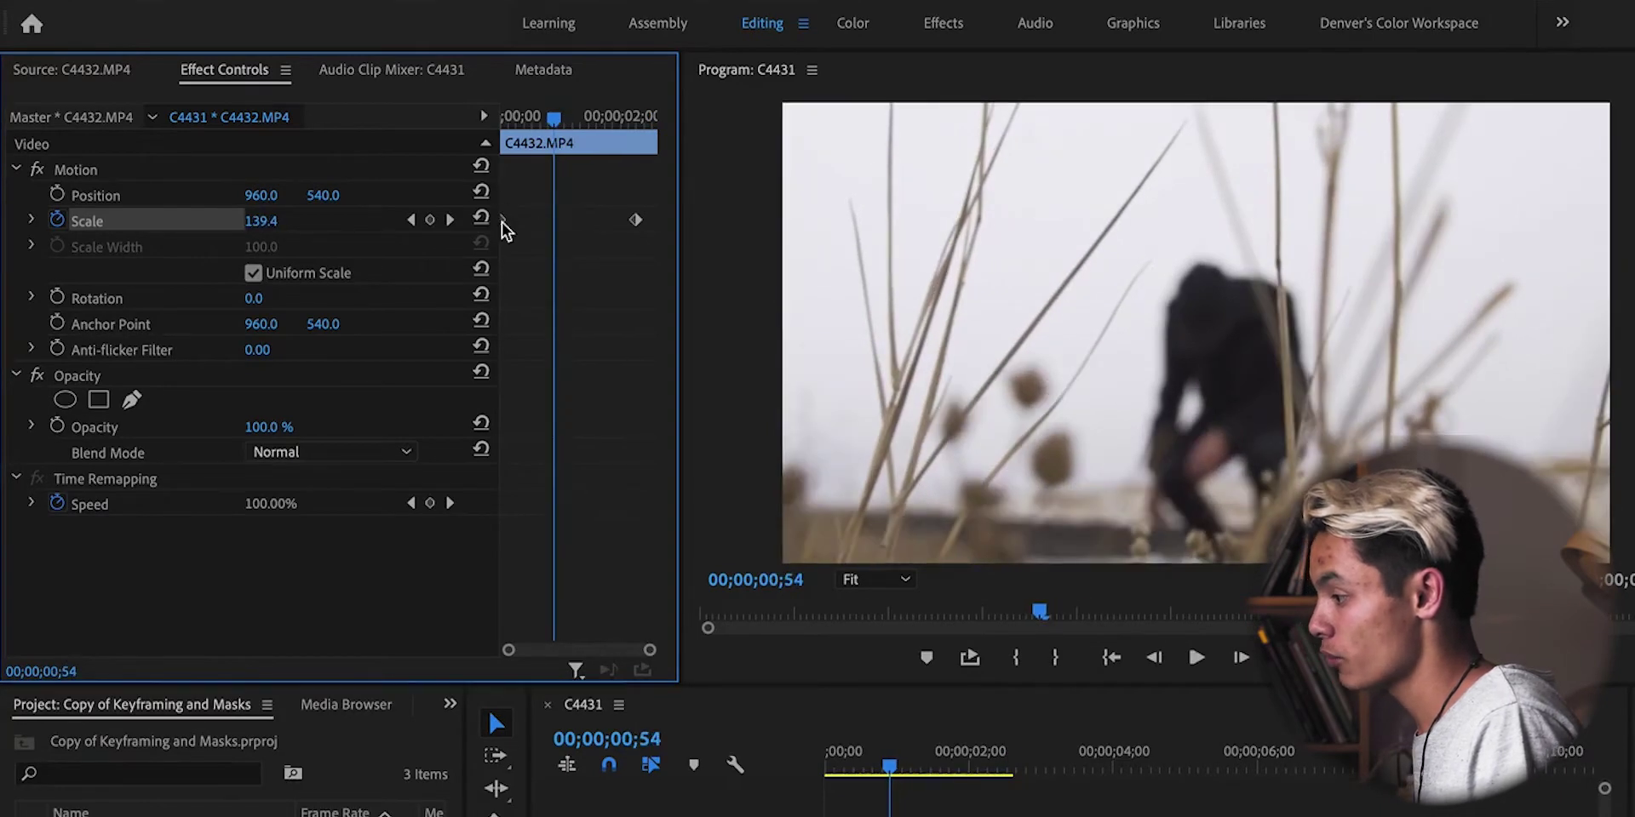
pyautogui.click(482, 218)
pyautogui.click(635, 221)
pyautogui.moveTo(634, 223); pyautogui.dragTo(576, 222)
pyautogui.moveTo(559, 121)
pyautogui.mouseDown()
pyautogui.moveTo(586, 124)
pyautogui.moveTo(543, 124)
pyautogui.mouseUp()
pyautogui.click(620, 175)
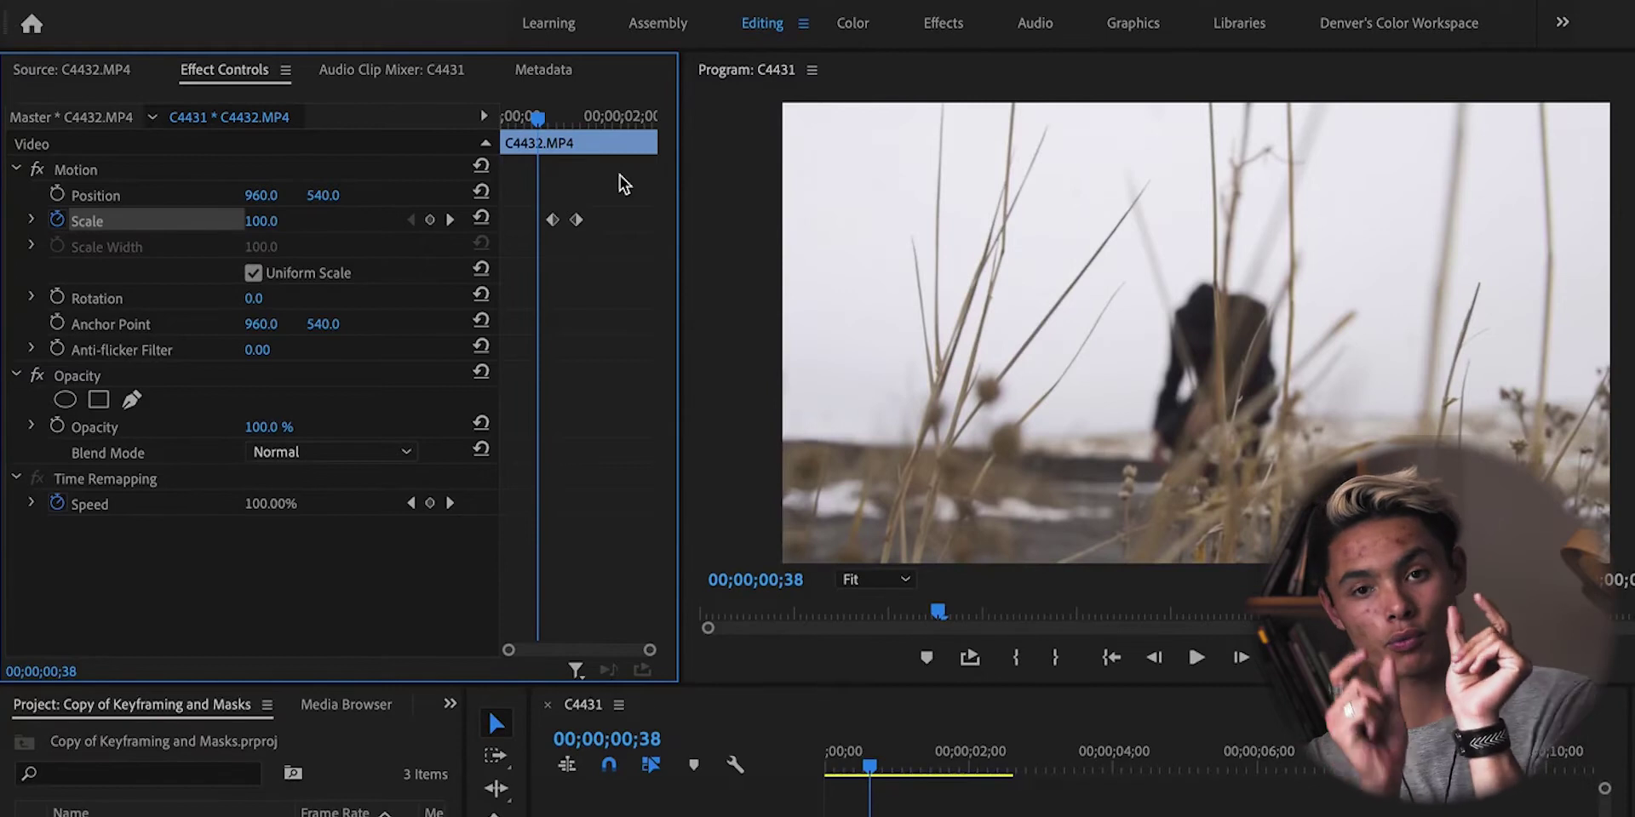
pyautogui.press('space')
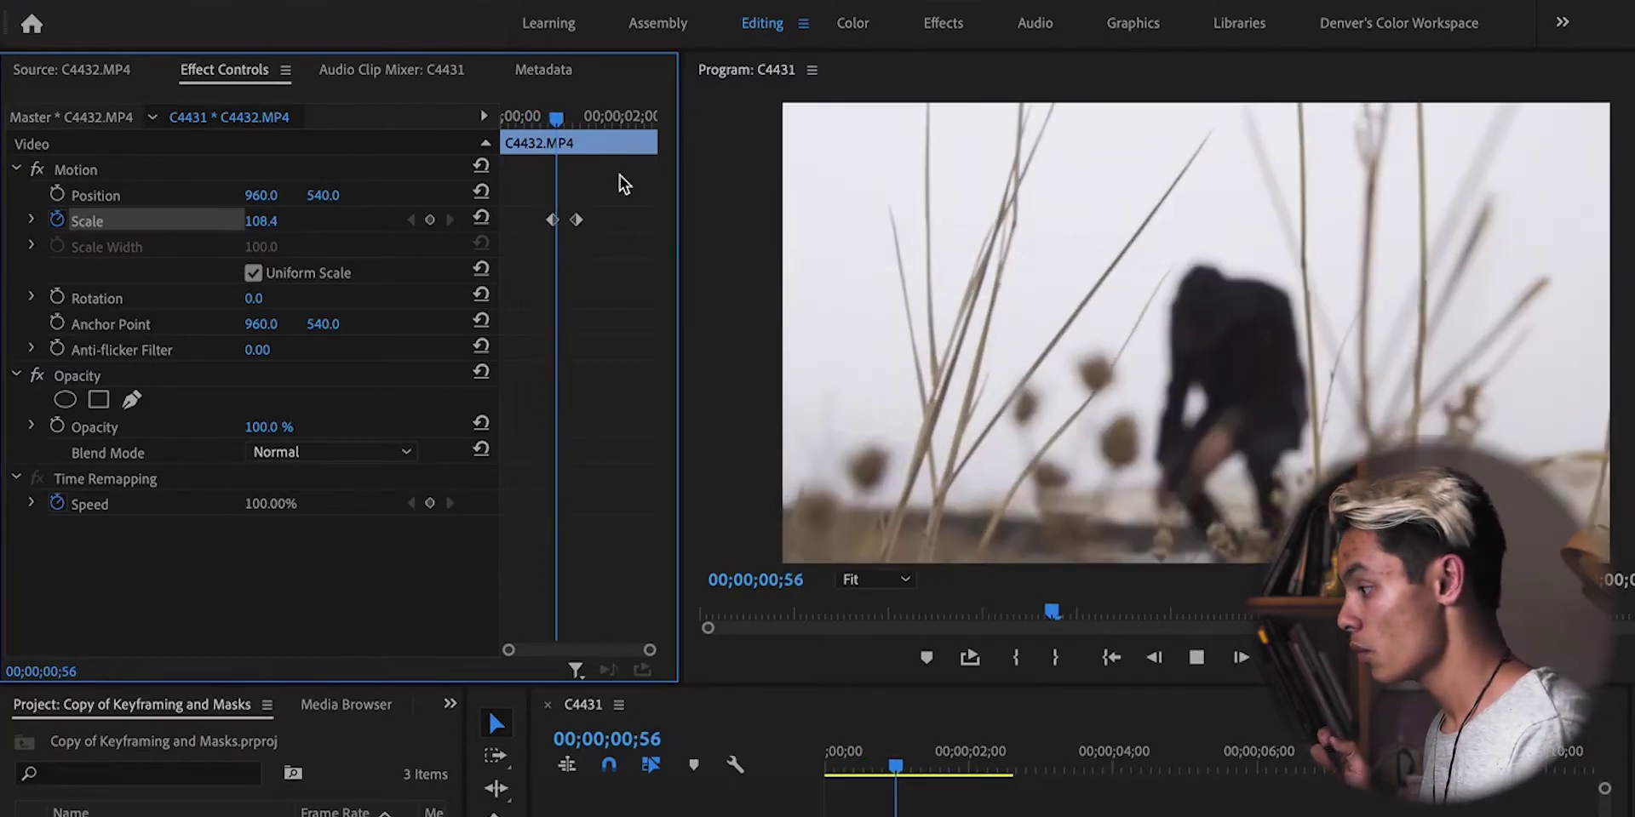
# - Bring the second Scale keyframe right beside the first one for an almost instant zoom
pyautogui.moveTo(576, 220); pyautogui.dragTo(563, 223)
pyautogui.click(545, 117)
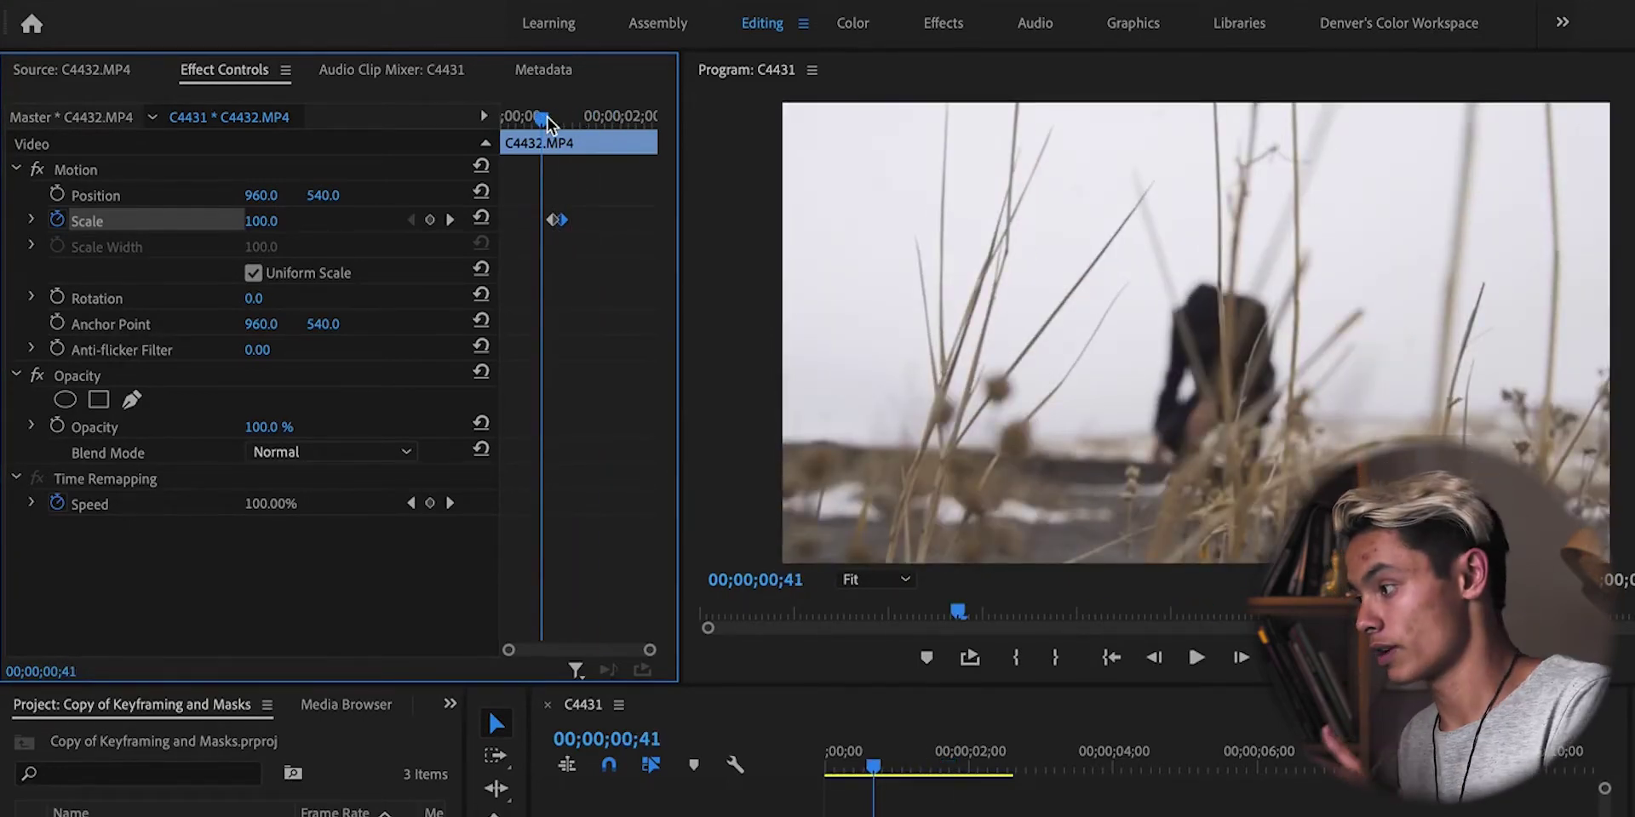
pyautogui.press('=')
pyautogui.press('=')
pyautogui.press('=')
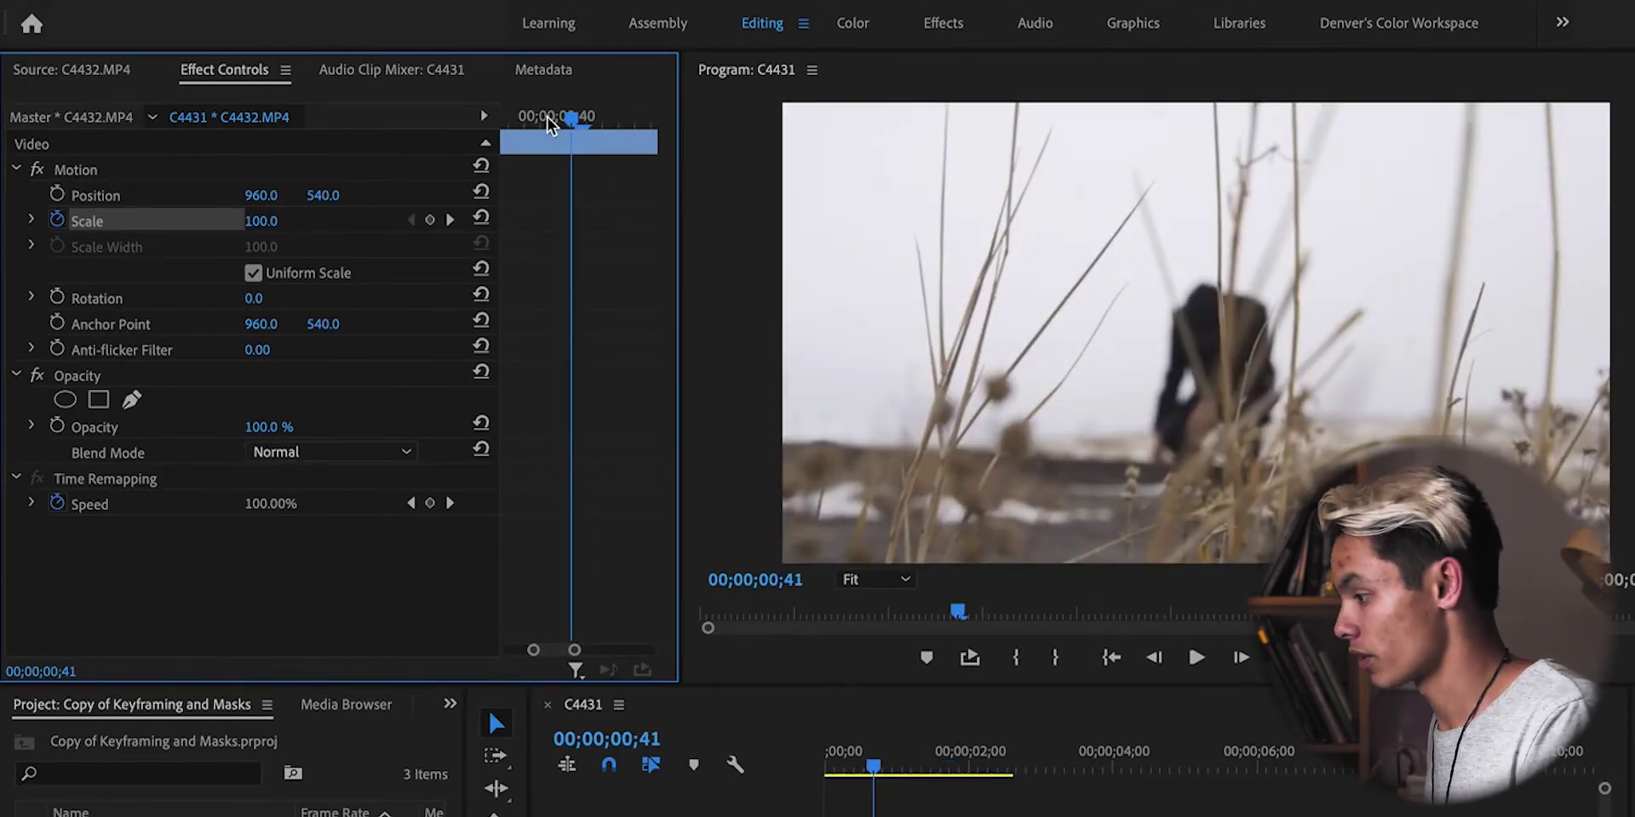
pyautogui.moveTo(554, 649); pyautogui.dragTo(587, 645)
pyautogui.moveTo(619, 220); pyautogui.dragTo(504, 230)
pyautogui.moveTo(565, 648); pyautogui.dragTo(562, 648)
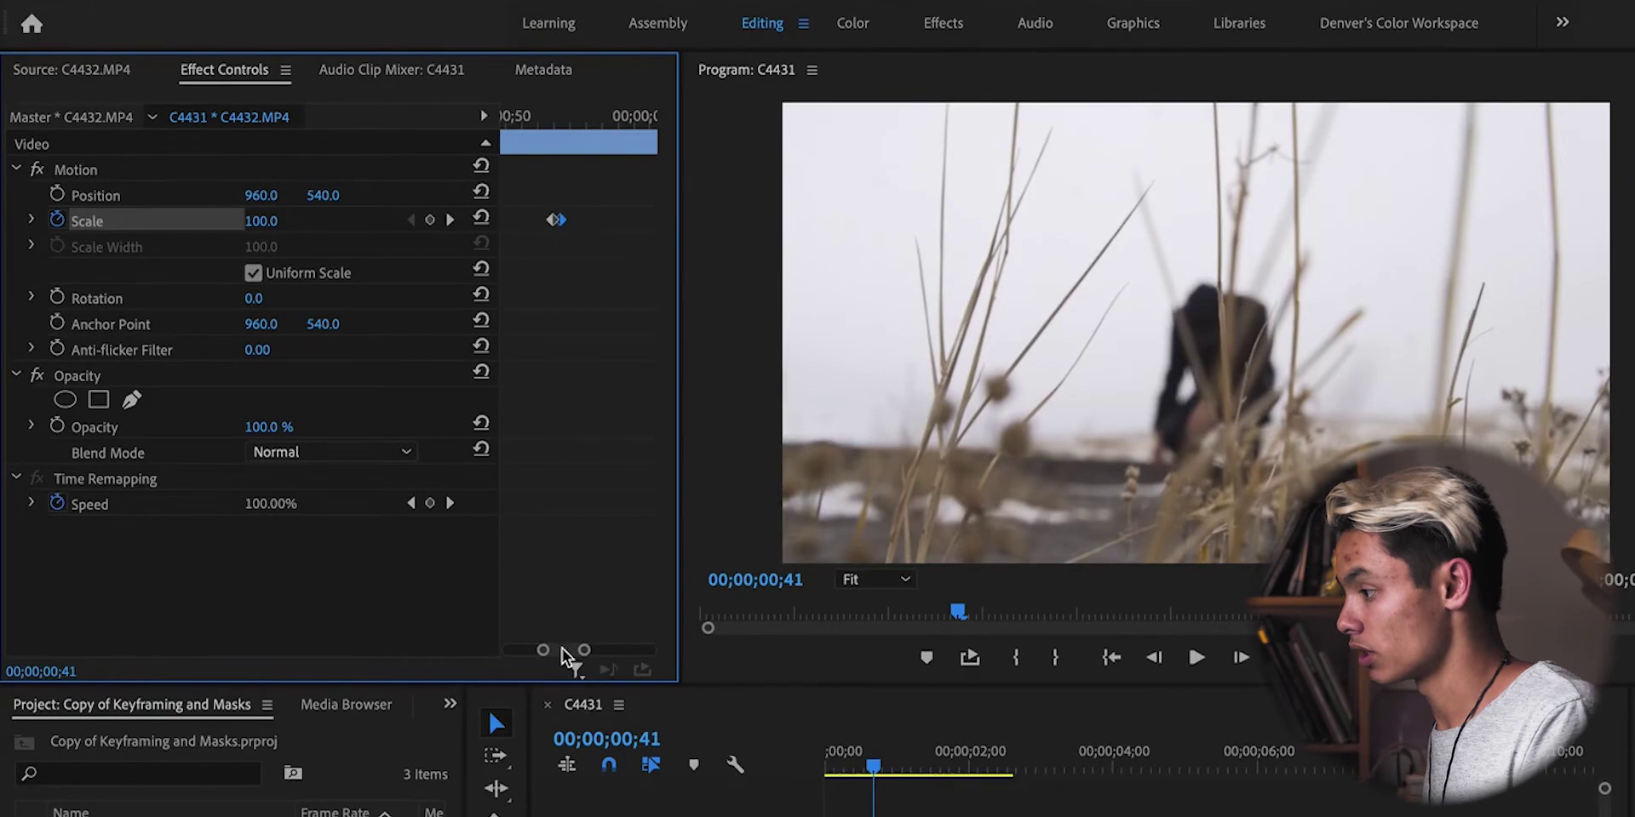
# - Step frame by frame across the adjacent Scale keyframes from 00;00;00;54 to 00;00;00;55
pyautogui.click(551, 121)
pyautogui.press('Right')
pyautogui.press('Left')
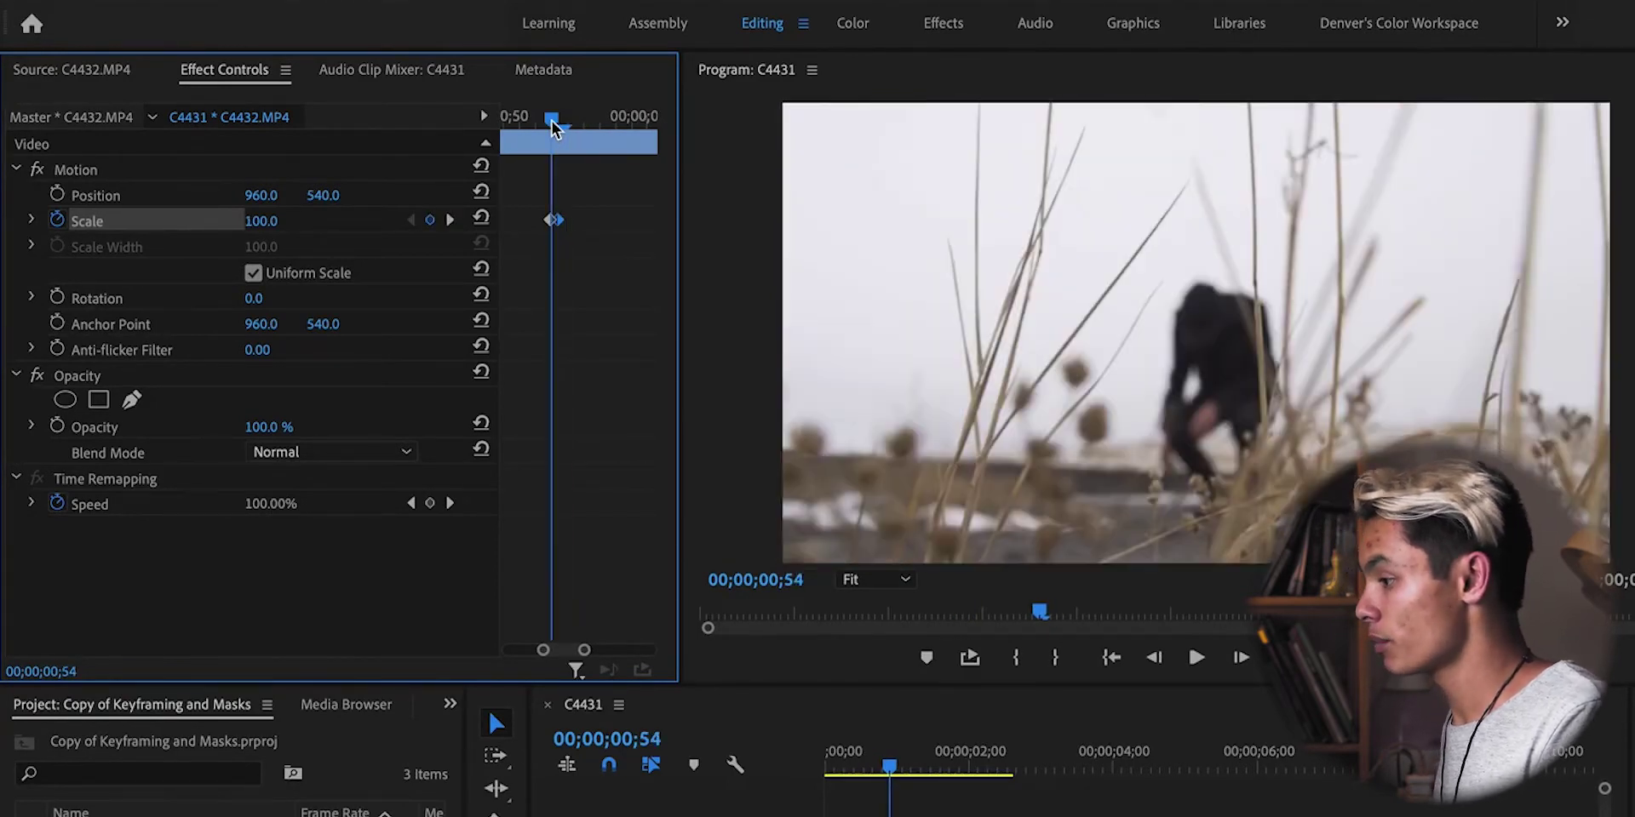
pyautogui.press('Right')
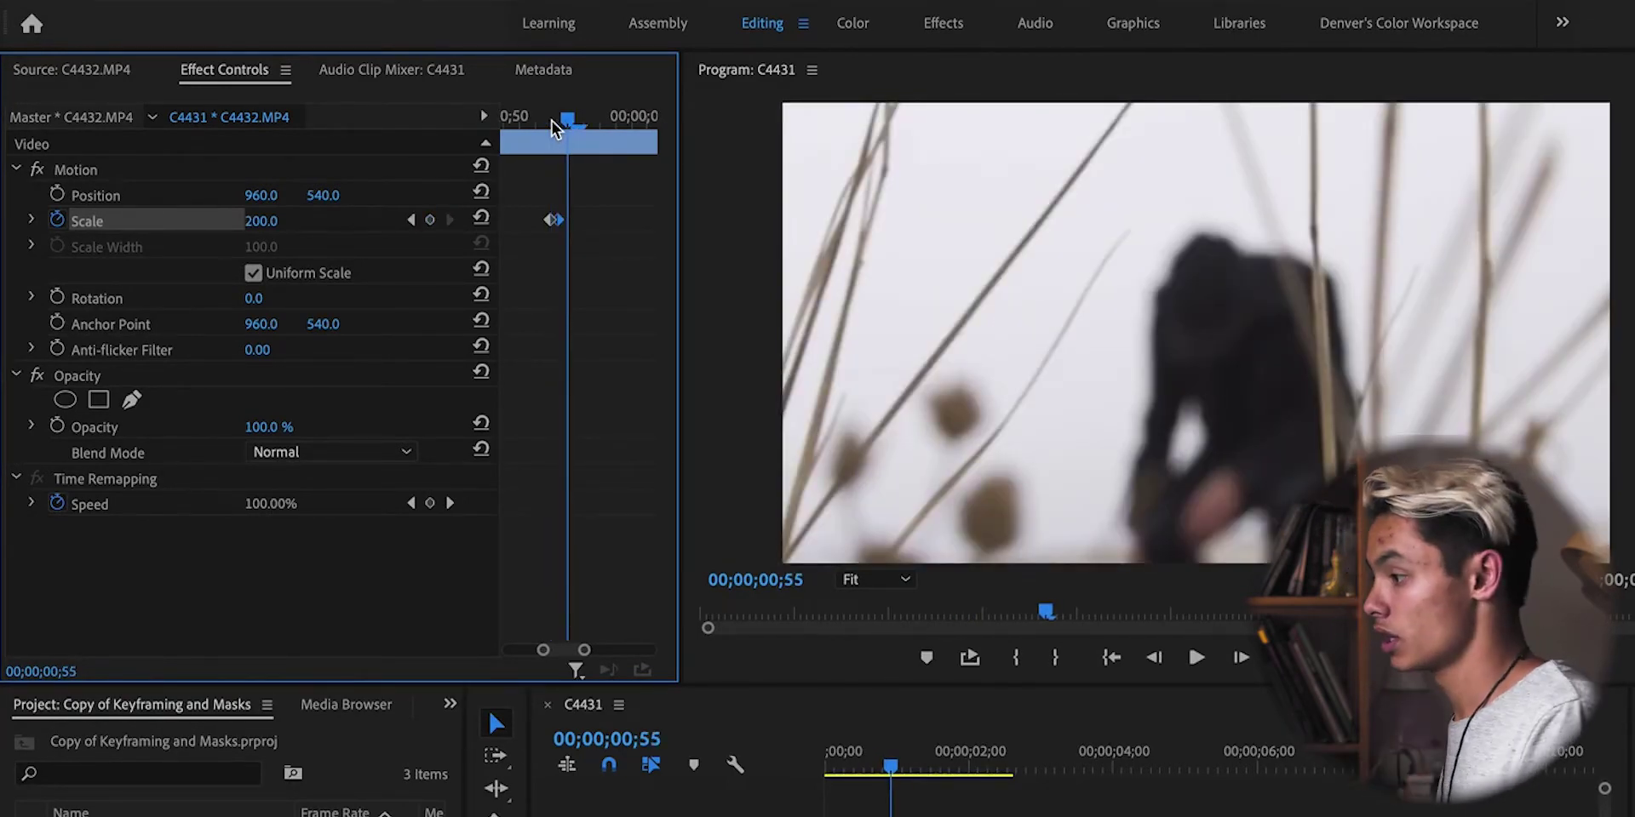
# - Move the second Scale keyframe to about five frames after the first and step through the frames between them
pyautogui.moveTo(557, 219); pyautogui.dragTo(631, 221)
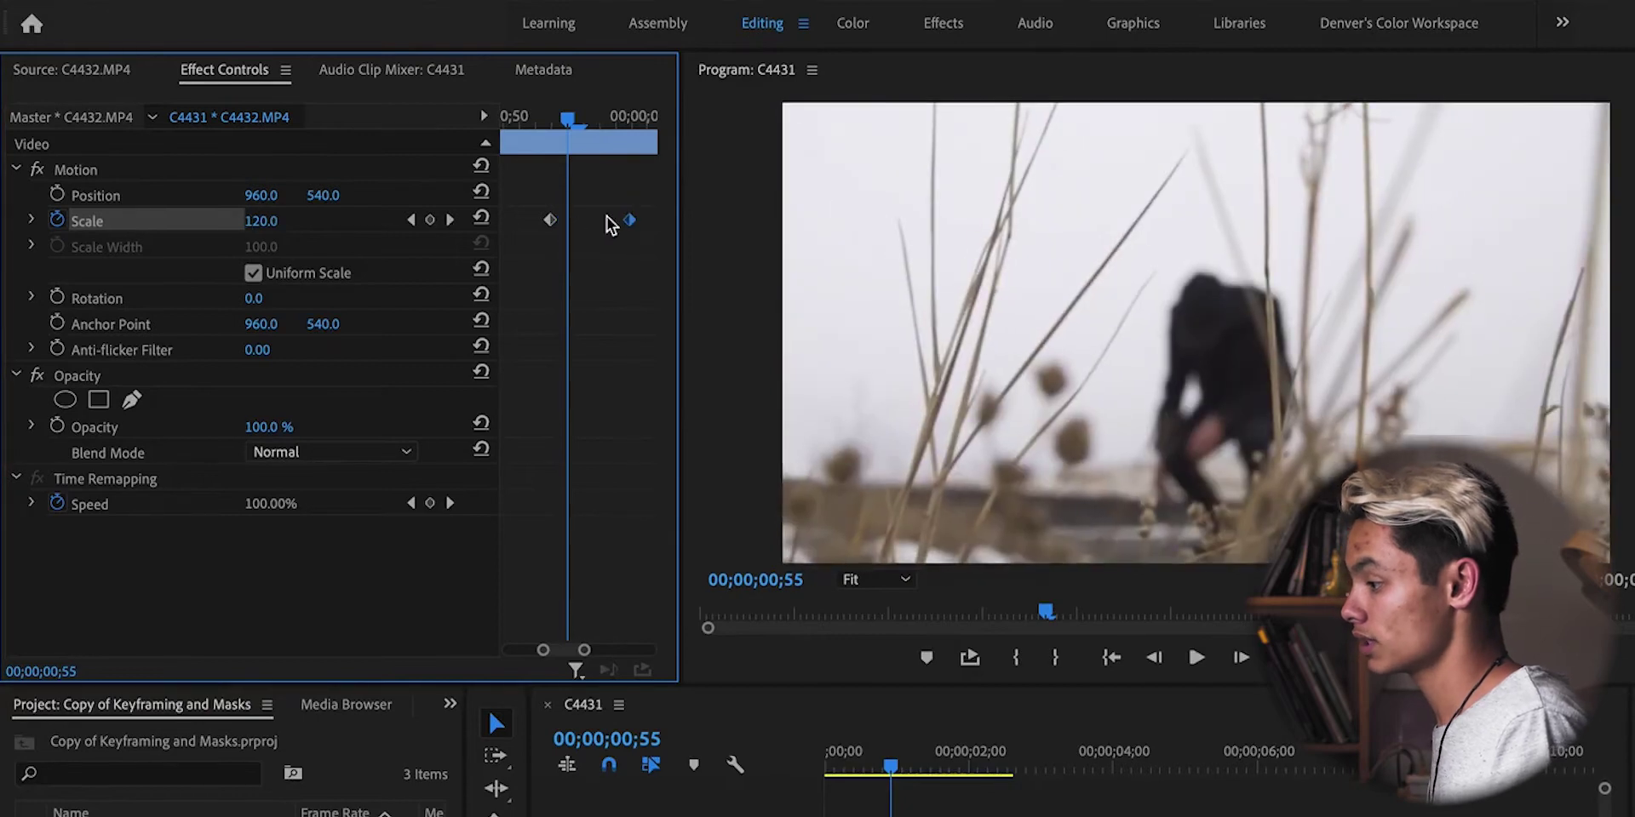
pyautogui.press('Left')
pyautogui.press('Right')
pyautogui.press('Right')
pyautogui.press('Right')
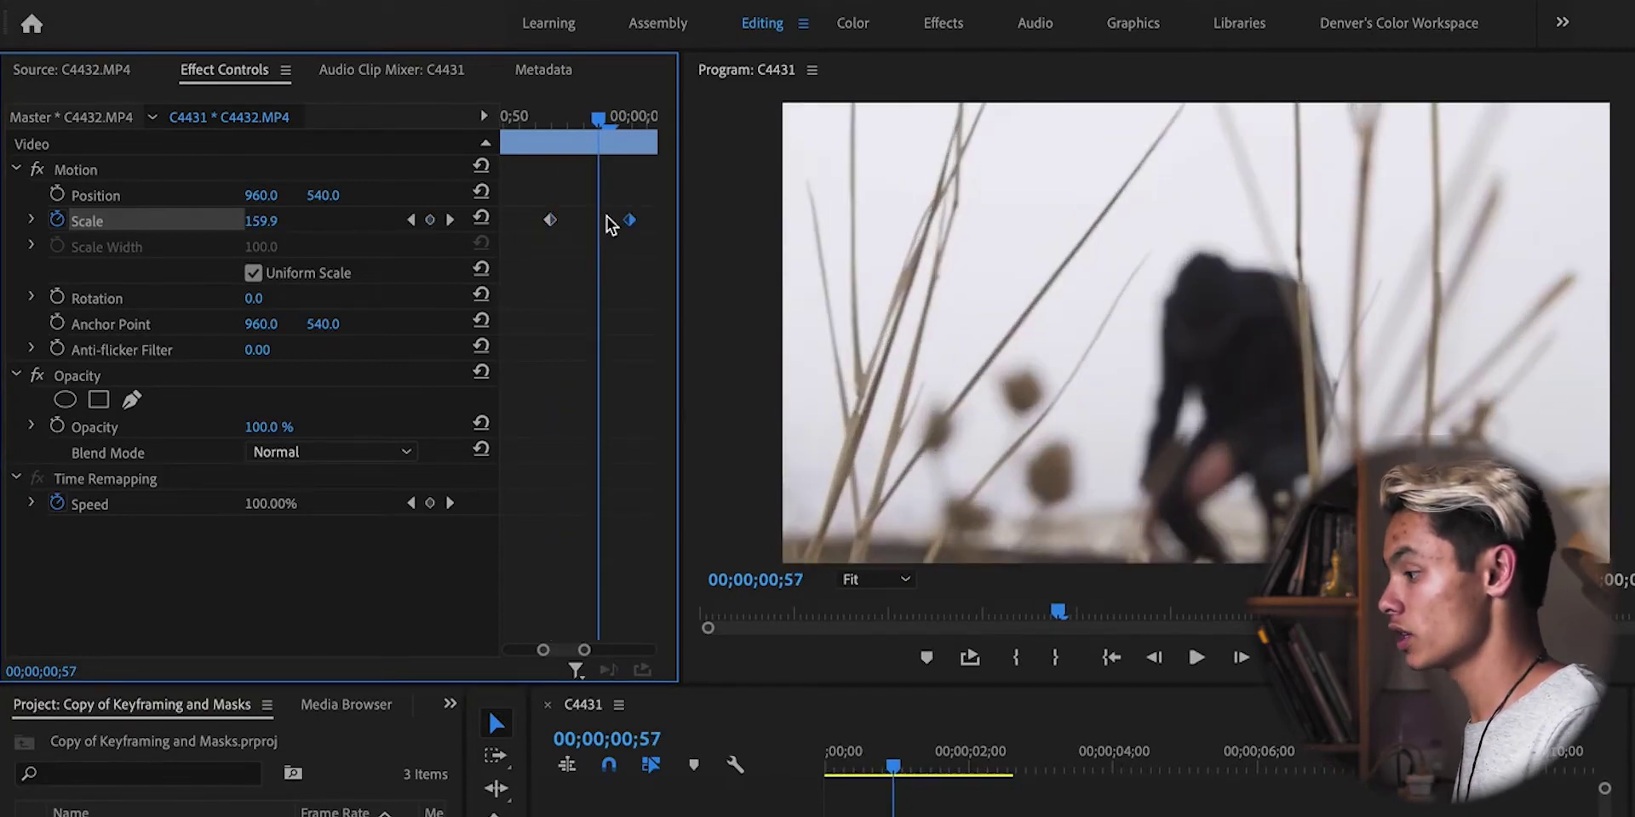
pyautogui.press('Right')
pyautogui.press('Right')
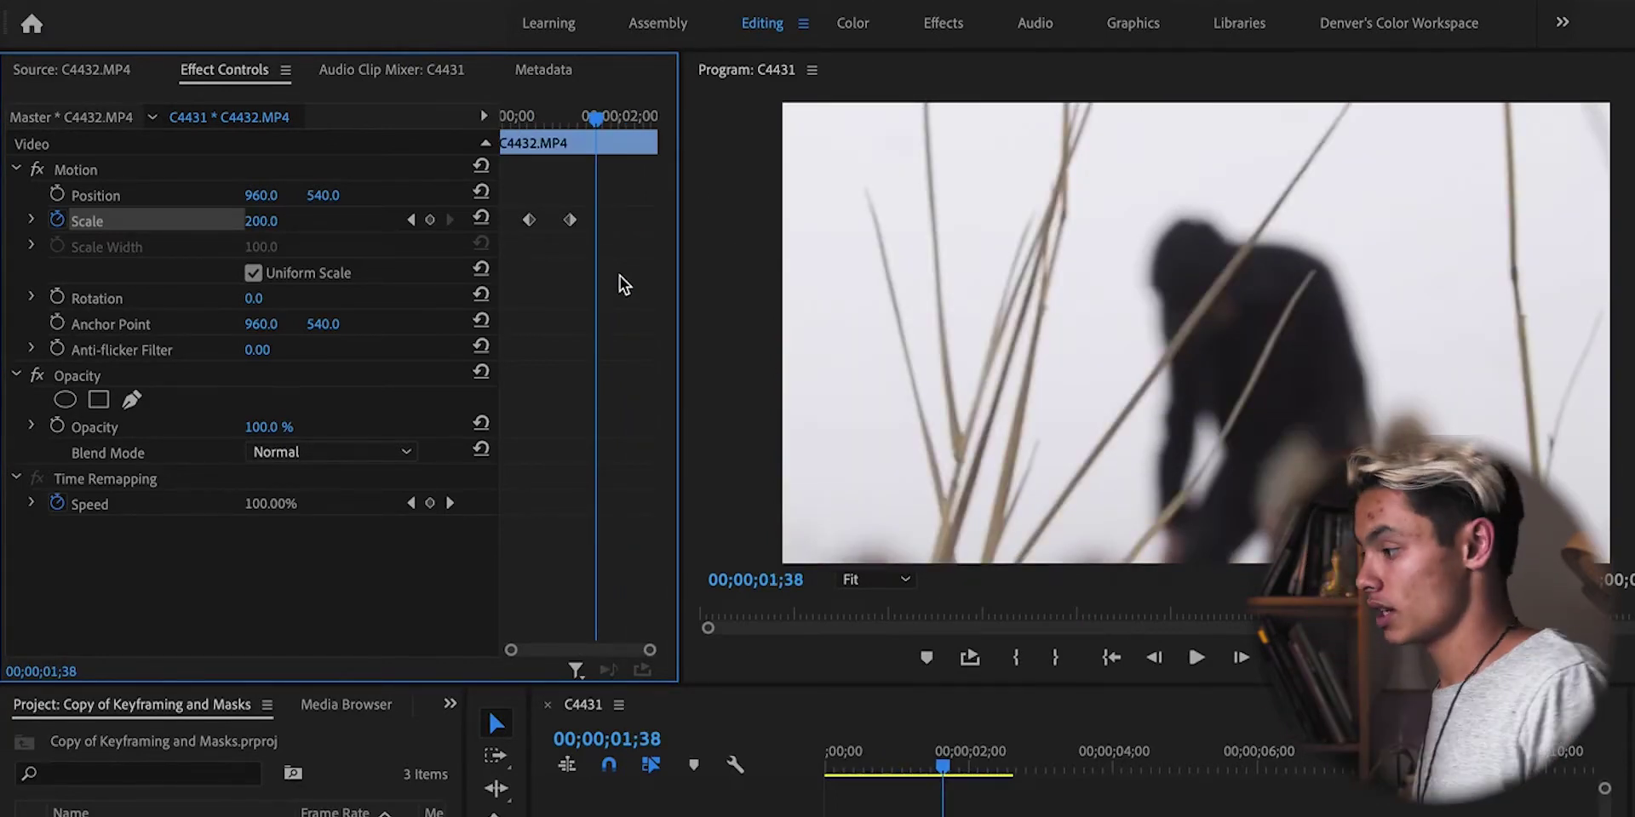
# - Add a third Scale keyframe at 00;00;01;48 with a value of 150
pyautogui.moveTo(597, 120); pyautogui.dragTo(606, 124)
pyautogui.click(278, 218)
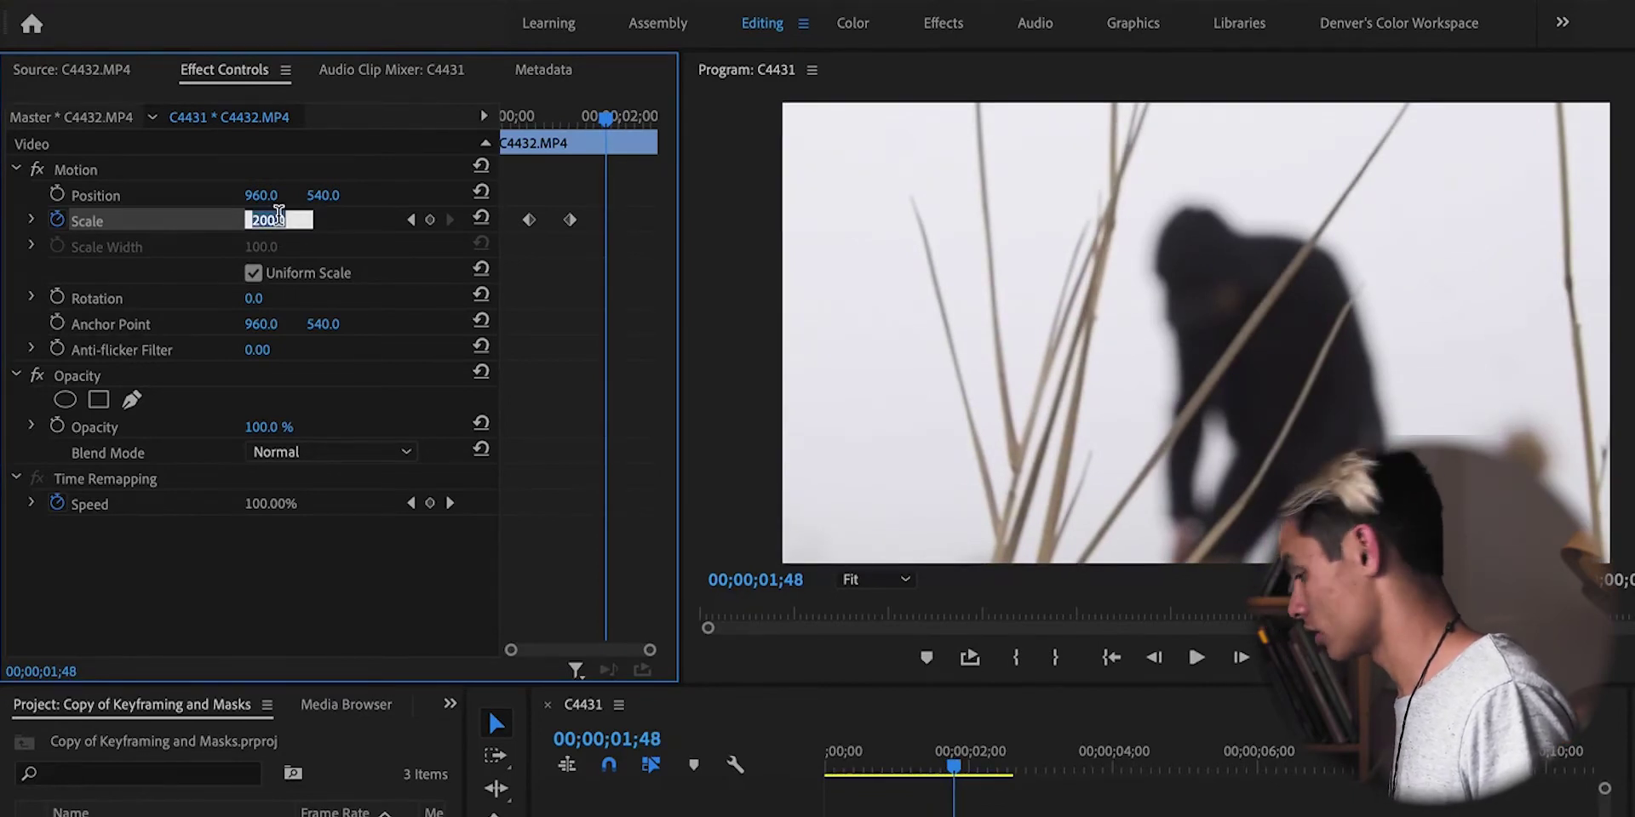
pyautogui.write('150')
pyautogui.press('Return')
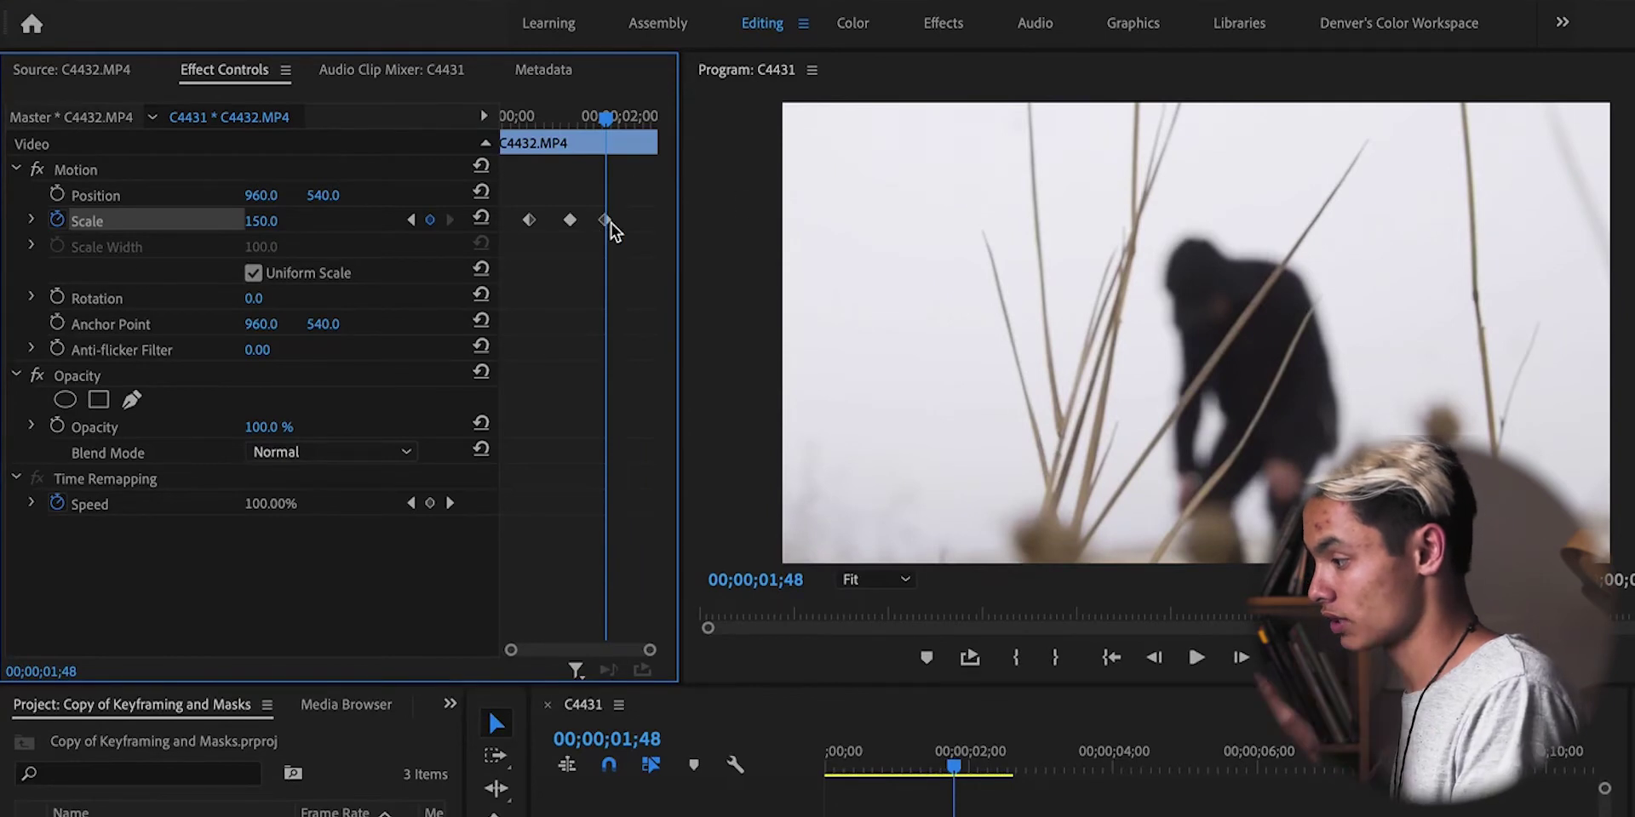
# - Play the clip from the start to preview the three-keyframe zoom in and out
pyautogui.moveTo(606, 118); pyautogui.dragTo(423, 131)
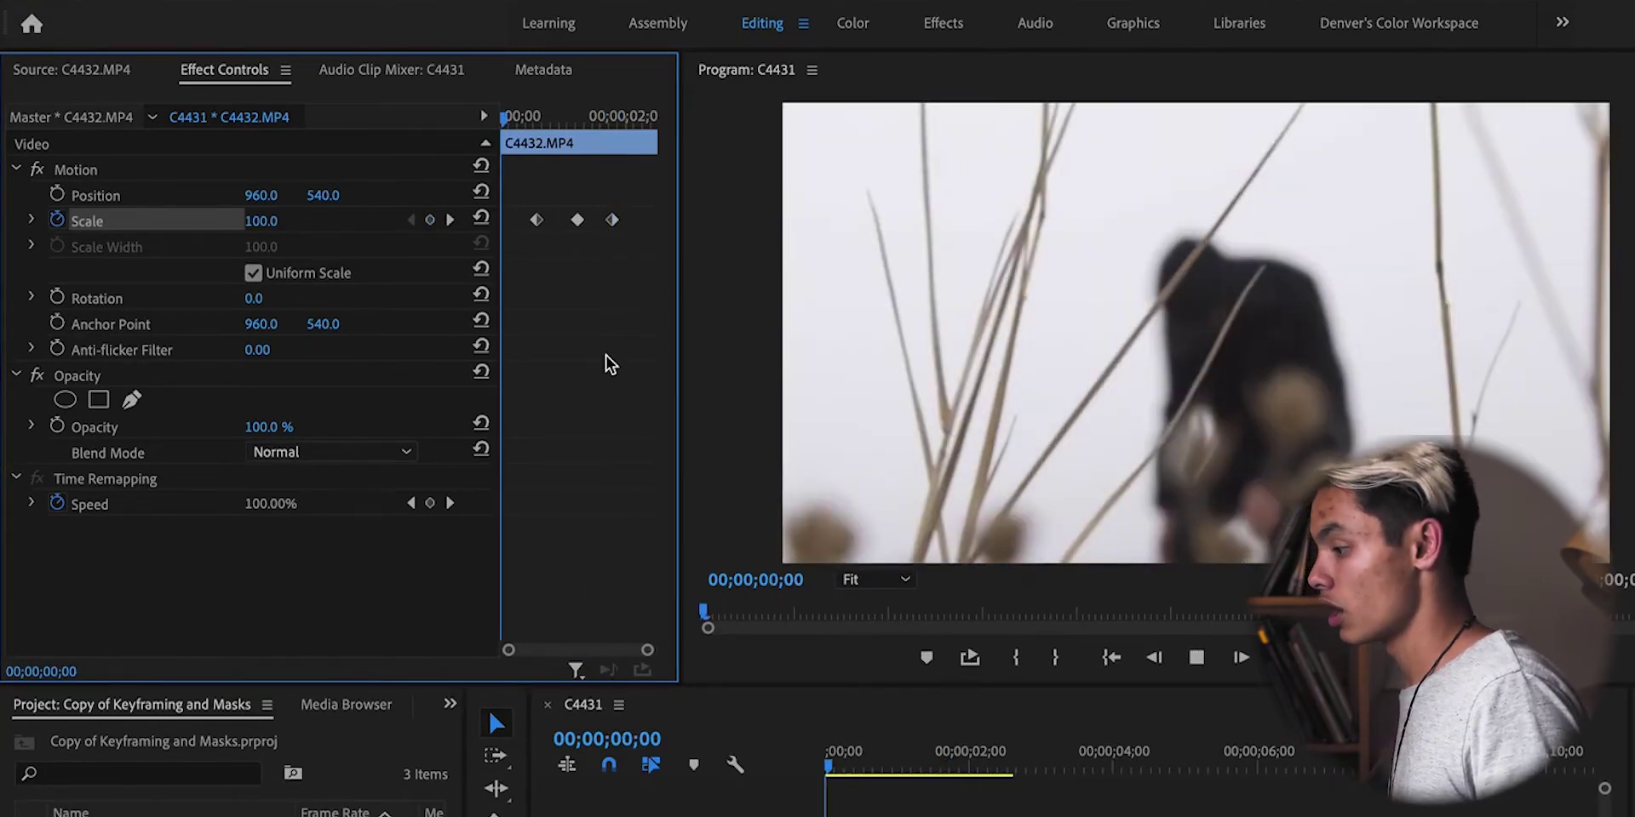
pyautogui.press('space')
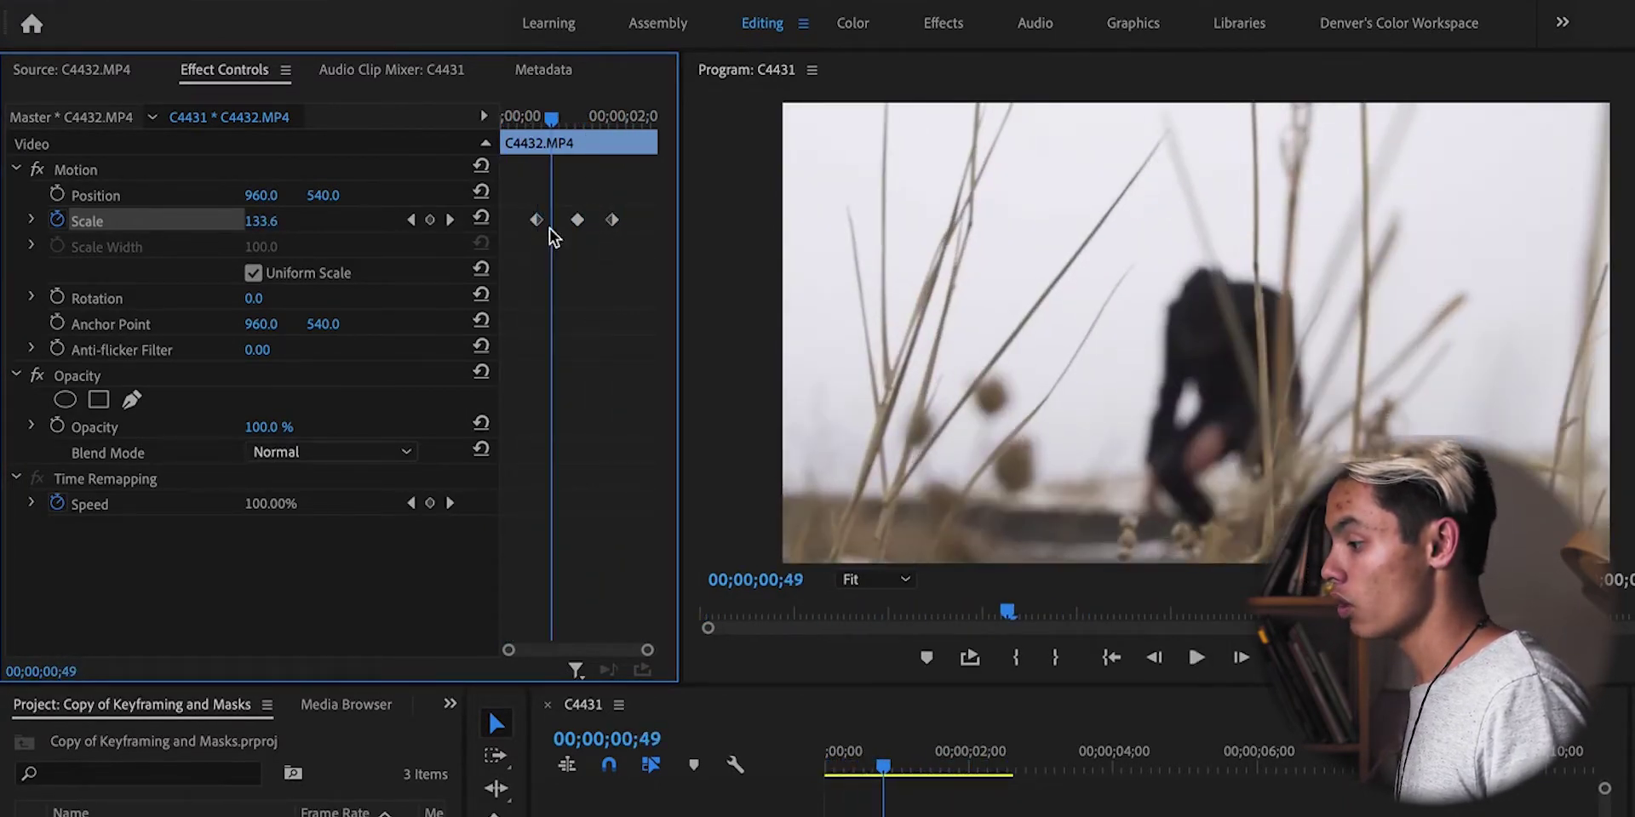
pyautogui.press('space')
# - Spread the Scale keyframes to the clip's start, shortly after it, and the clip's end, and preview the result
pyautogui.moveTo(573, 223); pyautogui.dragTo(657, 225)
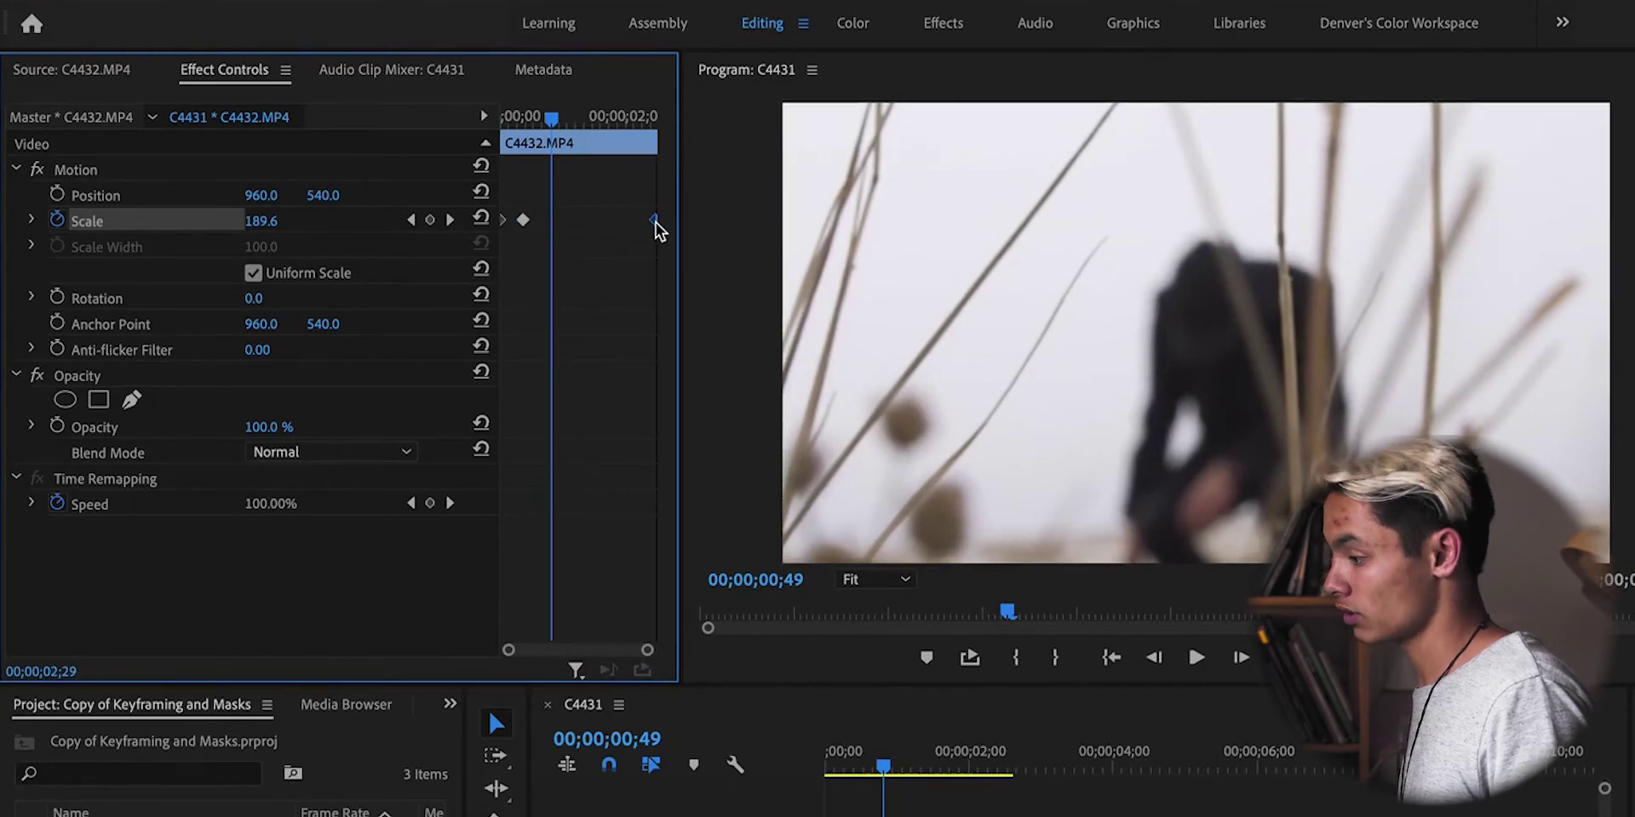
pyautogui.press('Home')
pyautogui.press('space')
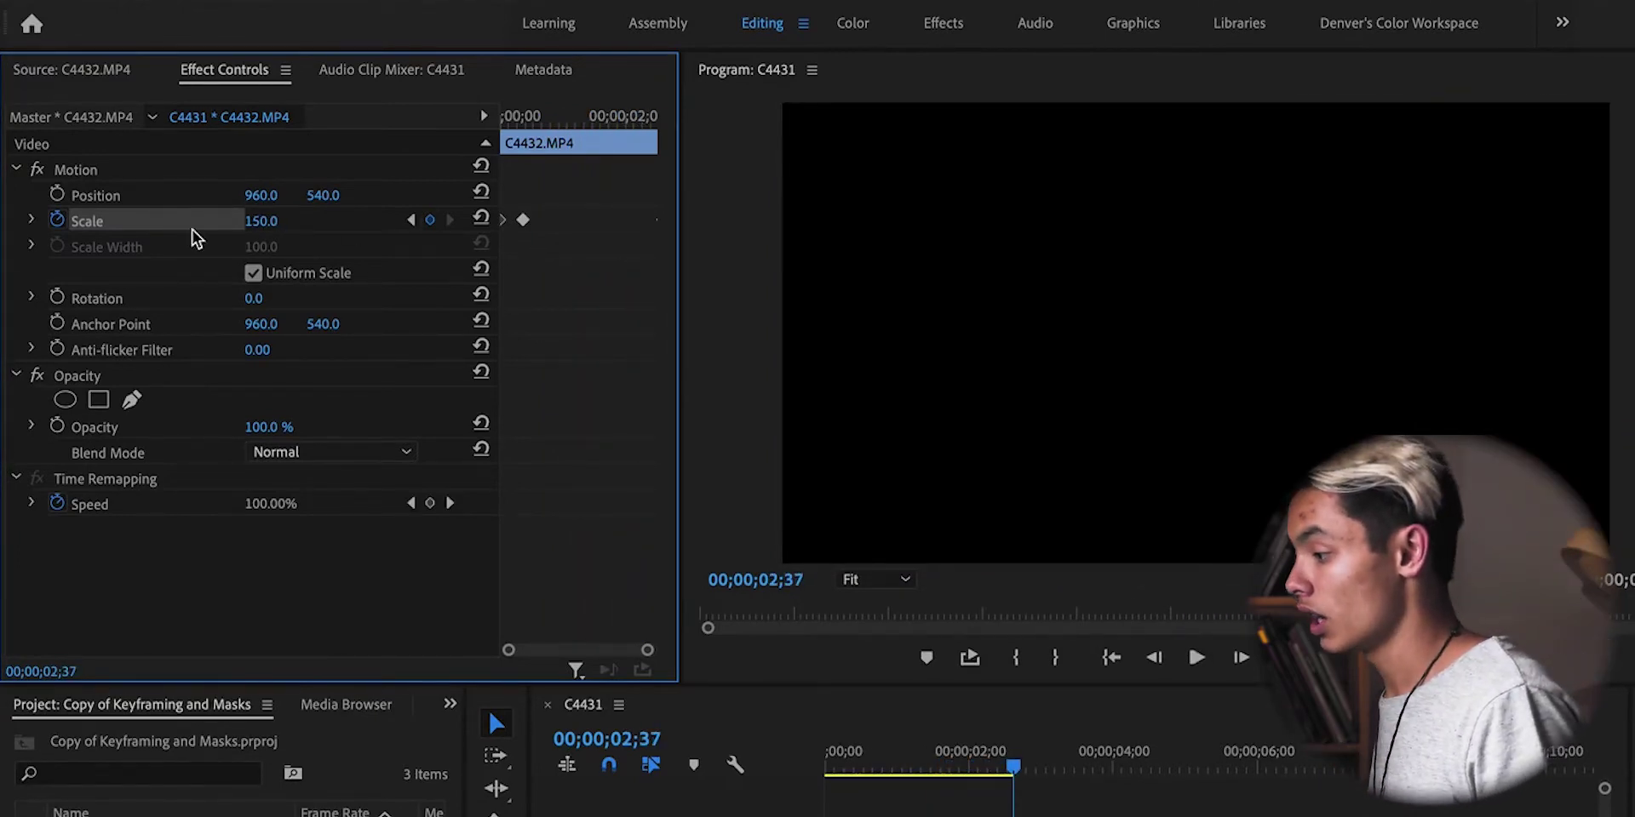
# - Remove all Scale keyframes and set the clip's Scale to 100 at its start
pyautogui.click(57, 219)
pyautogui.press('Return')
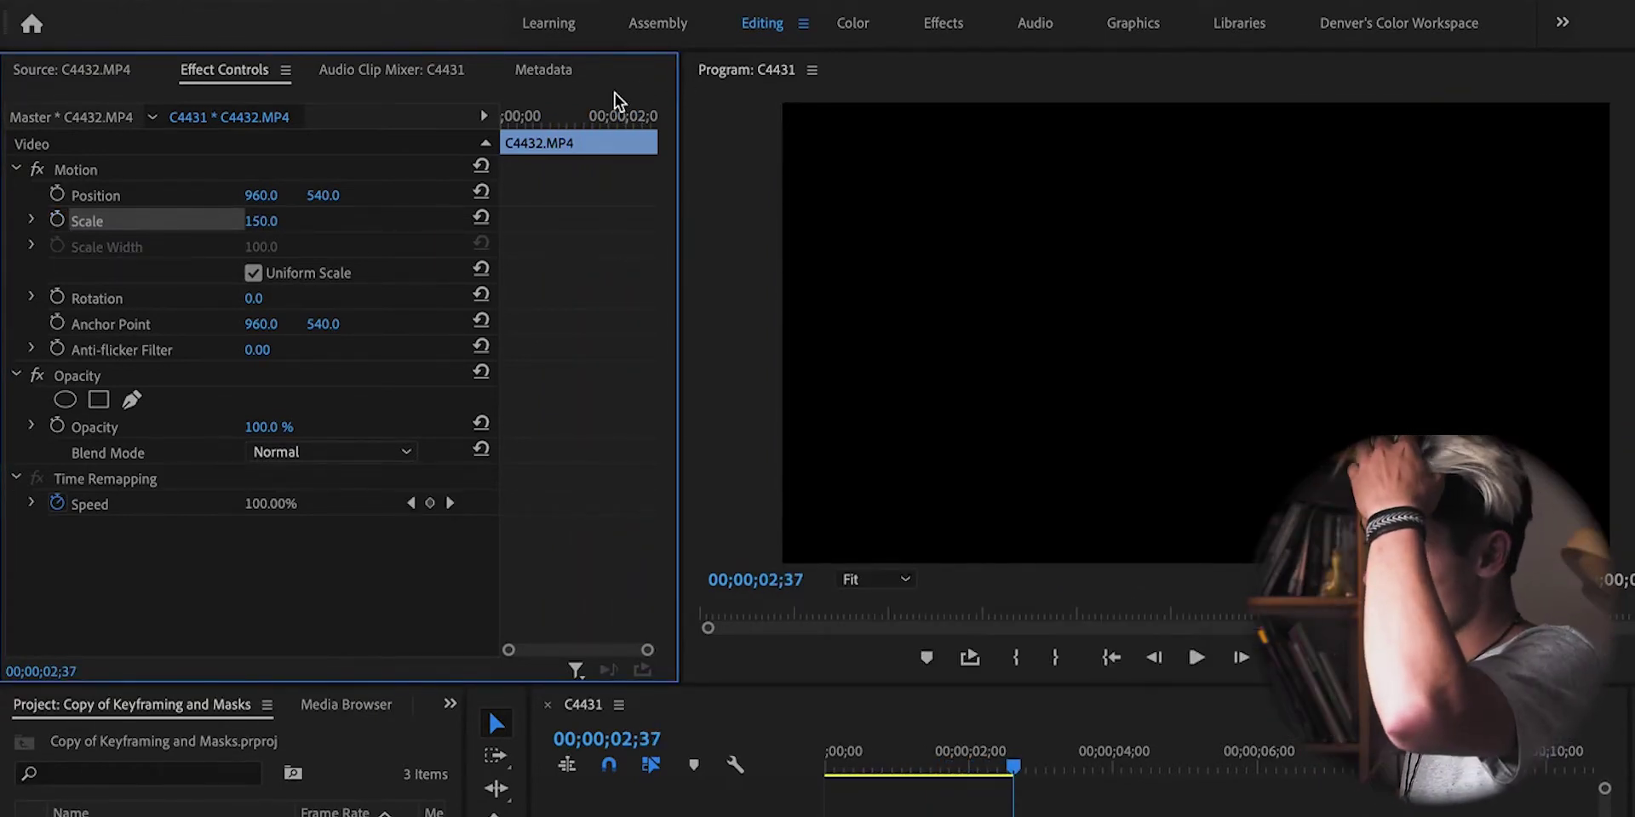
pyautogui.press('Home')
pyautogui.click(280, 220)
pyautogui.write('100')
pyautogui.press('Return')
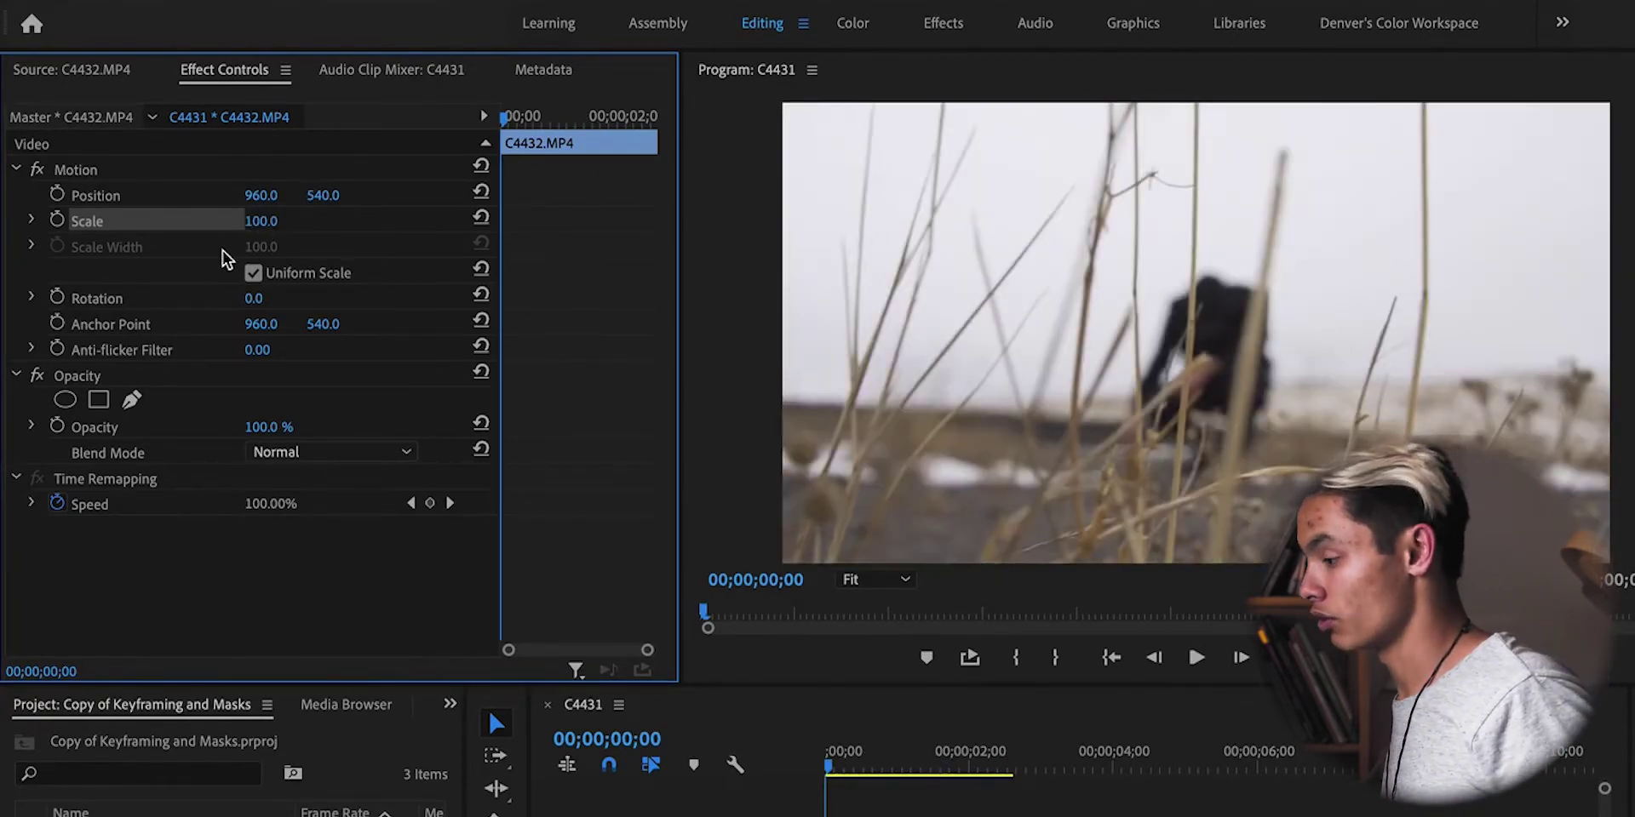
# - Animate Position from the clip's start to 845.0, 1210.0 at 00;00;01;54
pyautogui.click(85, 197)
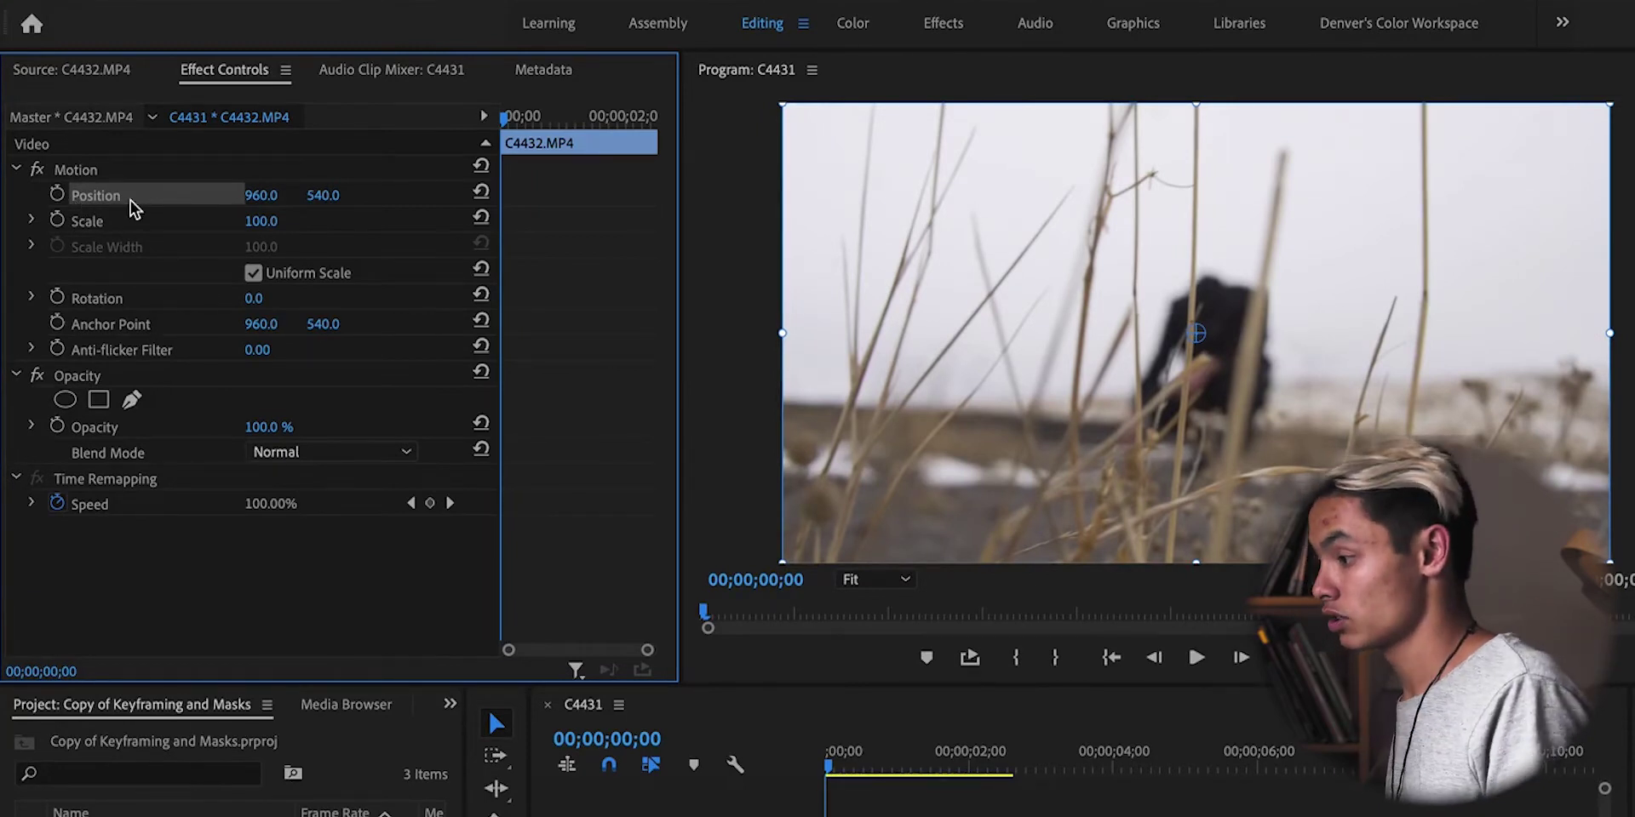
pyautogui.click(58, 197)
pyautogui.moveTo(505, 117); pyautogui.dragTo(619, 117)
pyautogui.moveTo(269, 196); pyautogui.dragTo(171, 196)
pyautogui.moveTo(329, 196); pyautogui.dragTo(896, 195)
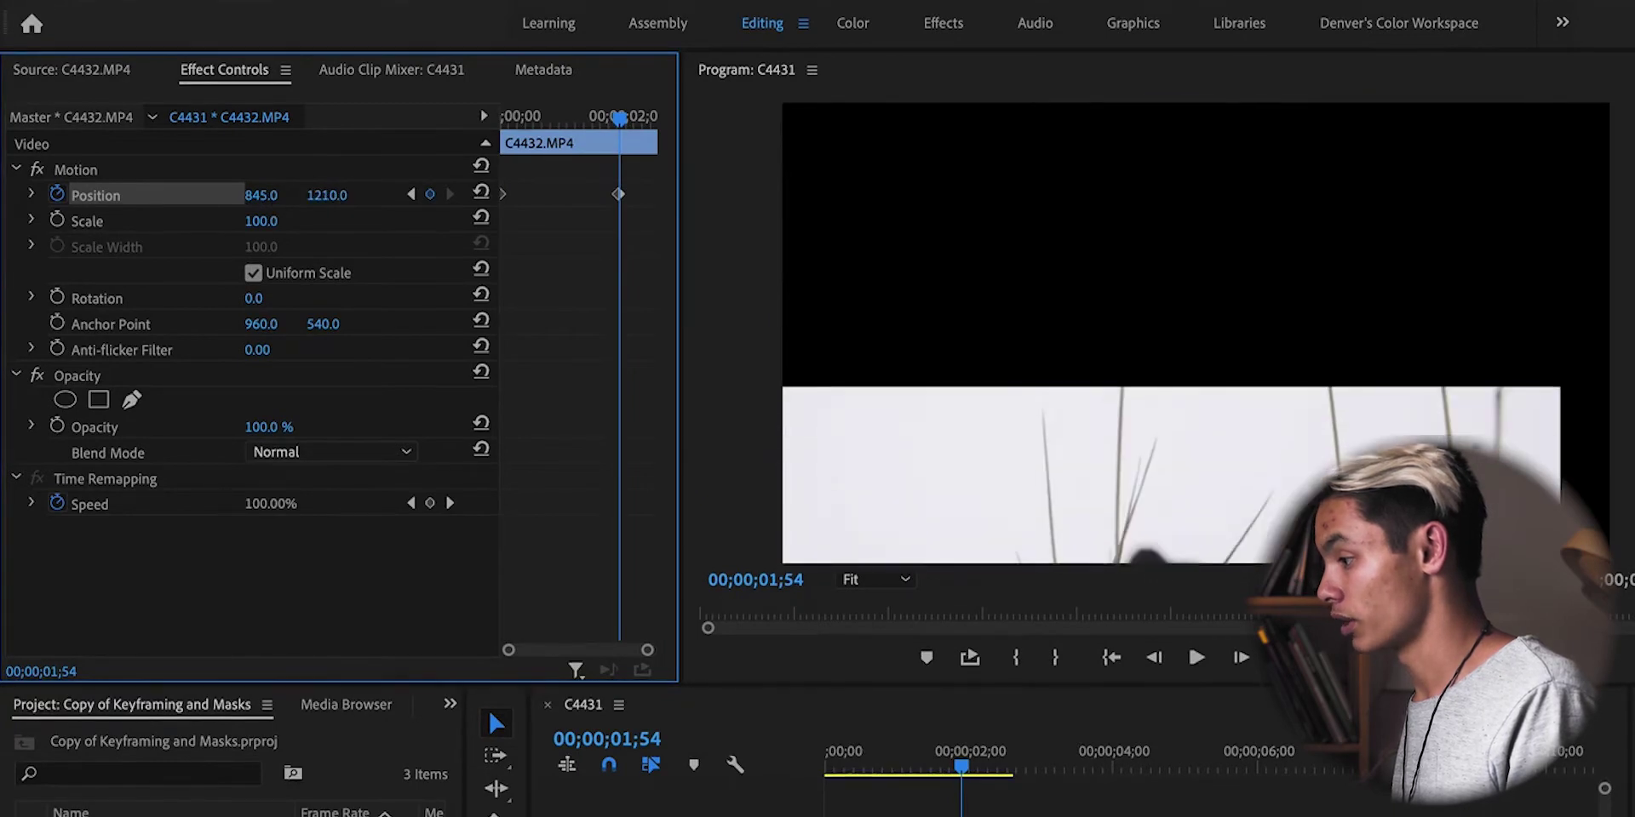
# - Delete the second Position keyframe and turn off Position animation
pyautogui.moveTo(621, 117); pyautogui.dragTo(619, 188)
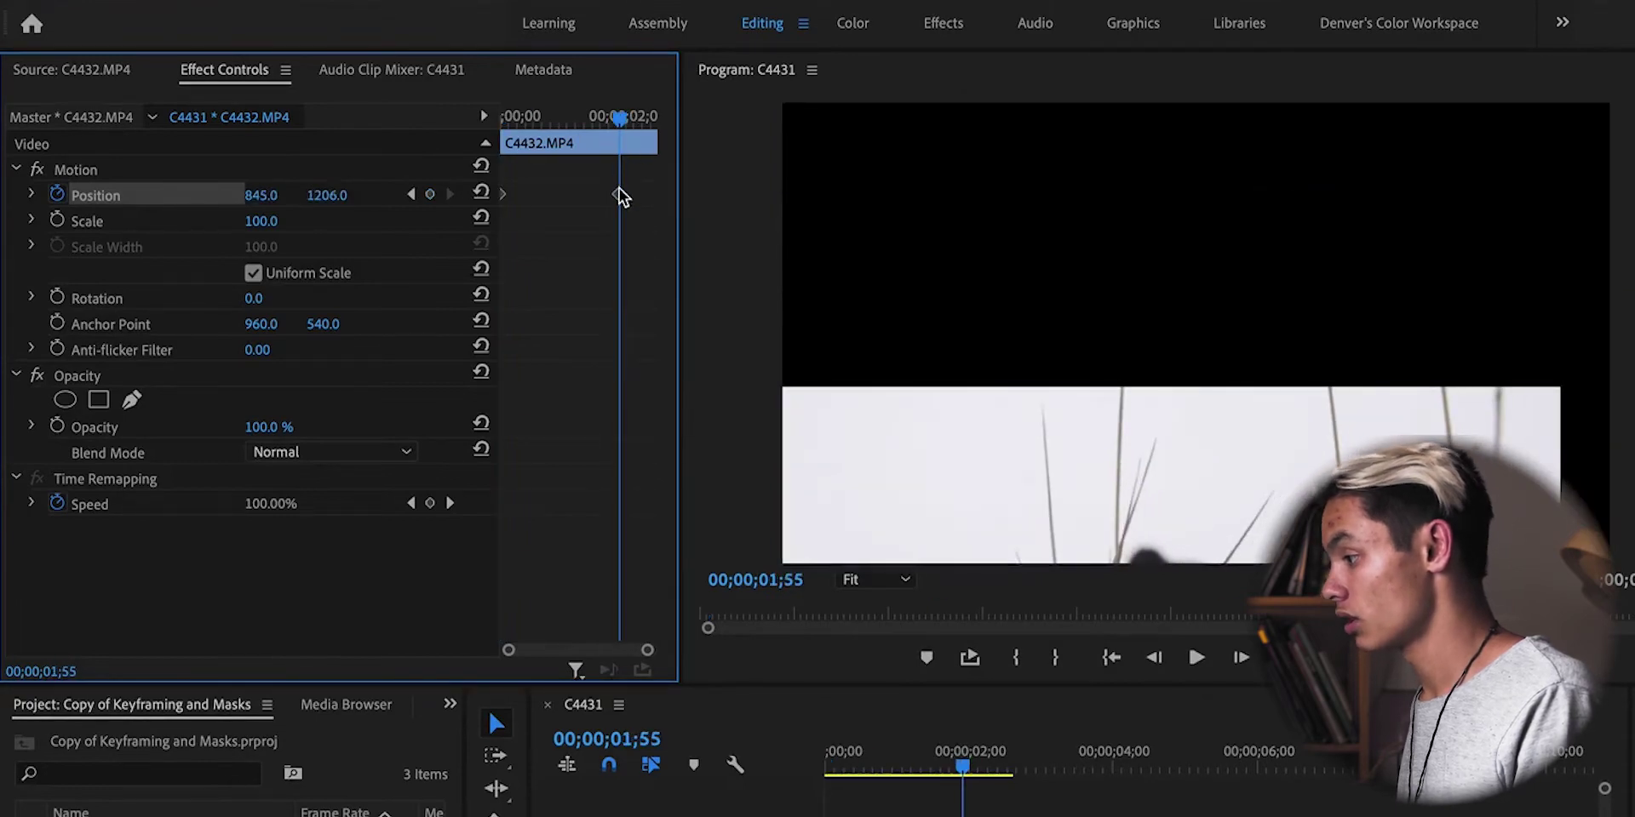
pyautogui.press('Delete')
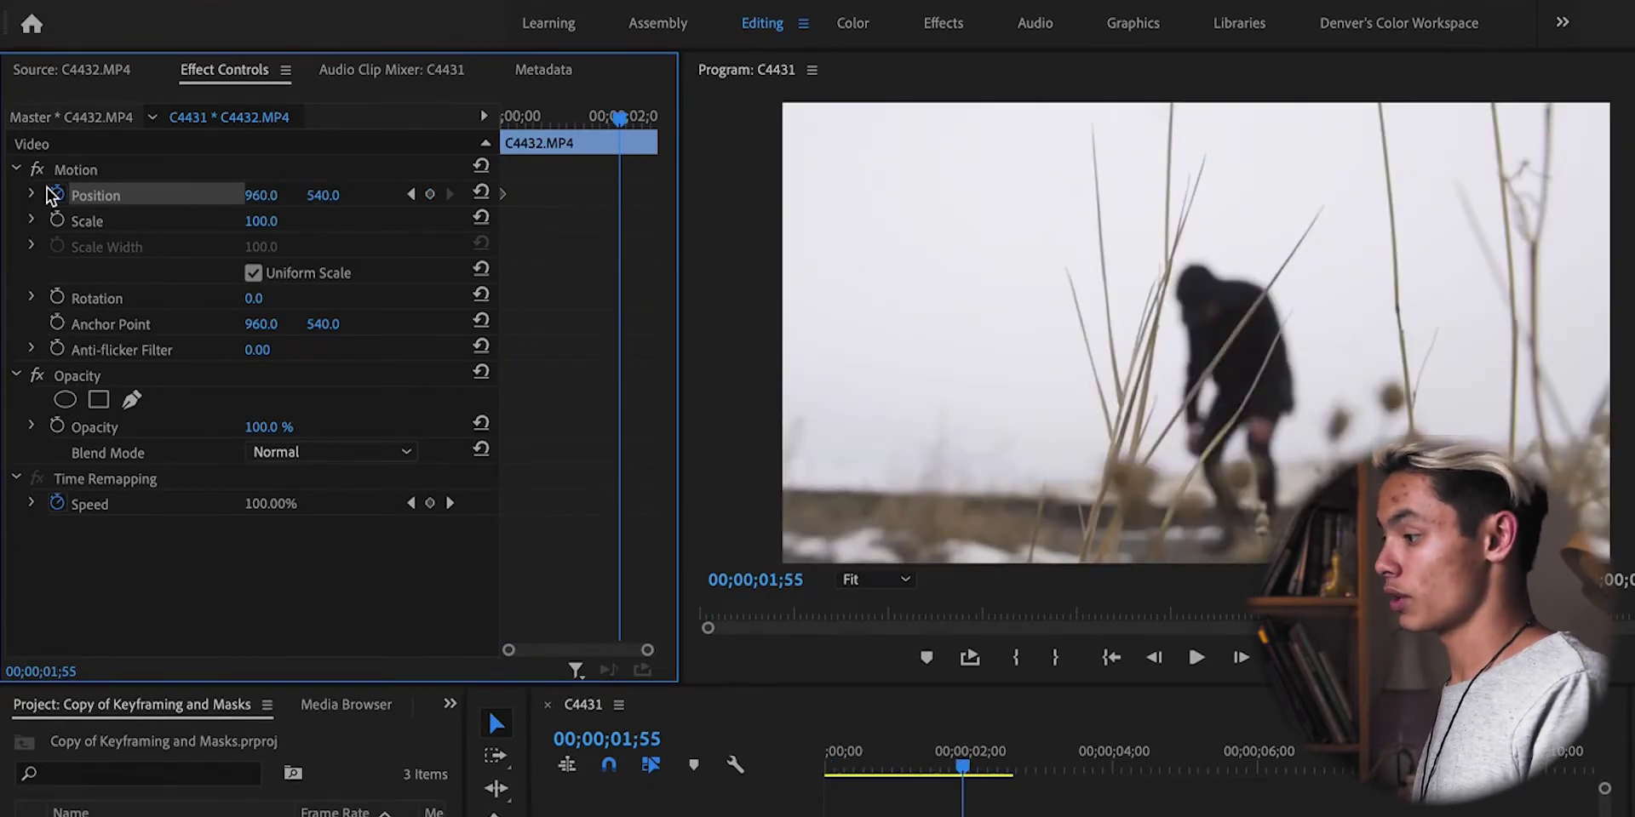
pyautogui.click(58, 194)
pyautogui.press('Return')
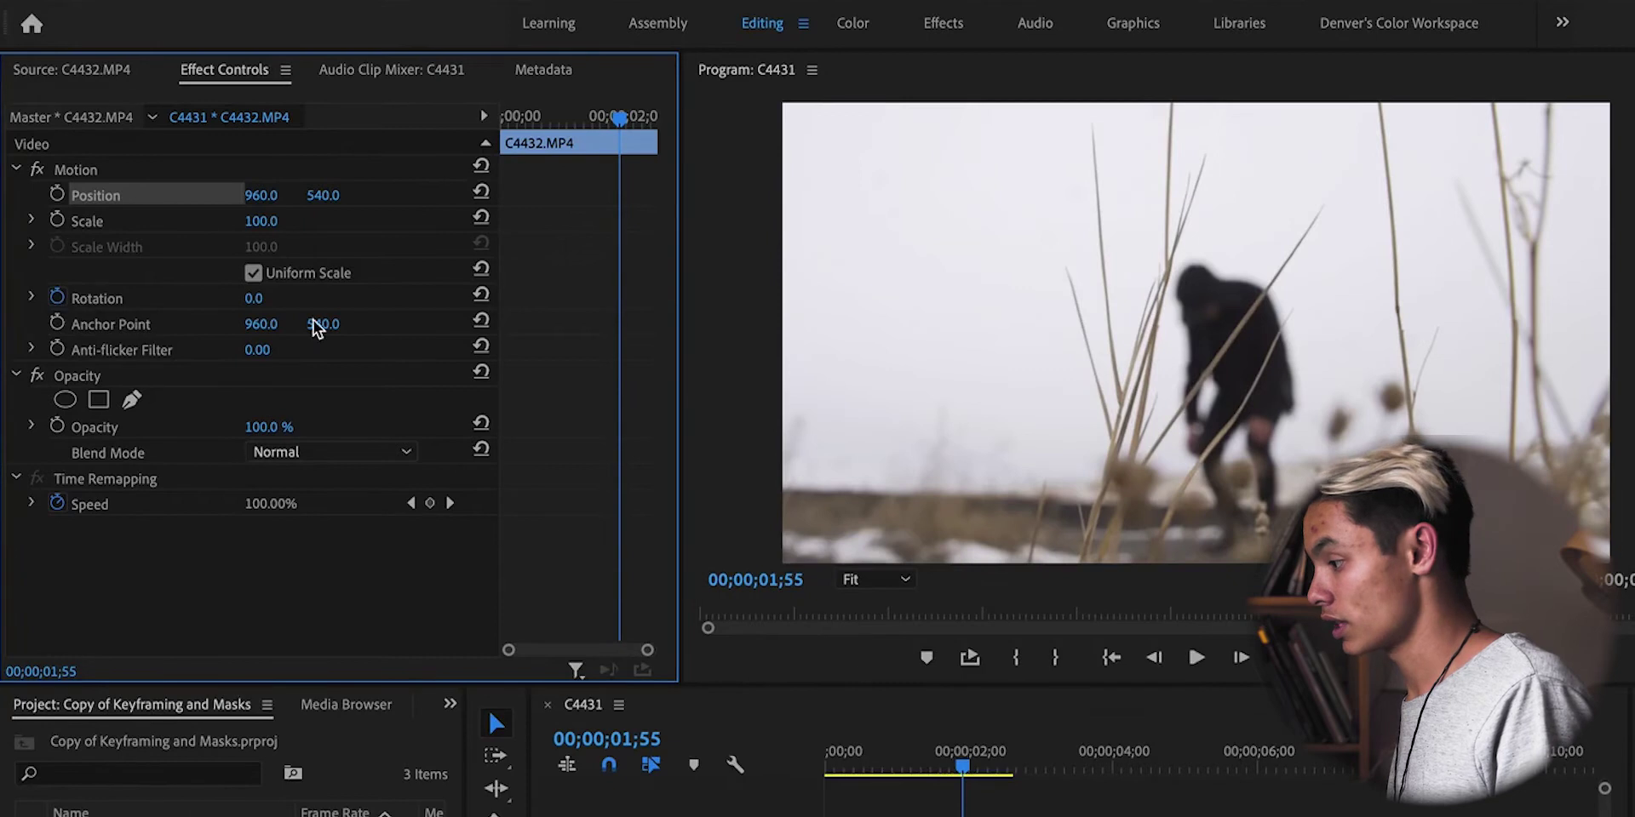
# - Animate Rotation from 0.0 at the clip's start to -1x-180.0 at 00;00;01;55 and preview the result
pyautogui.click(60, 296)
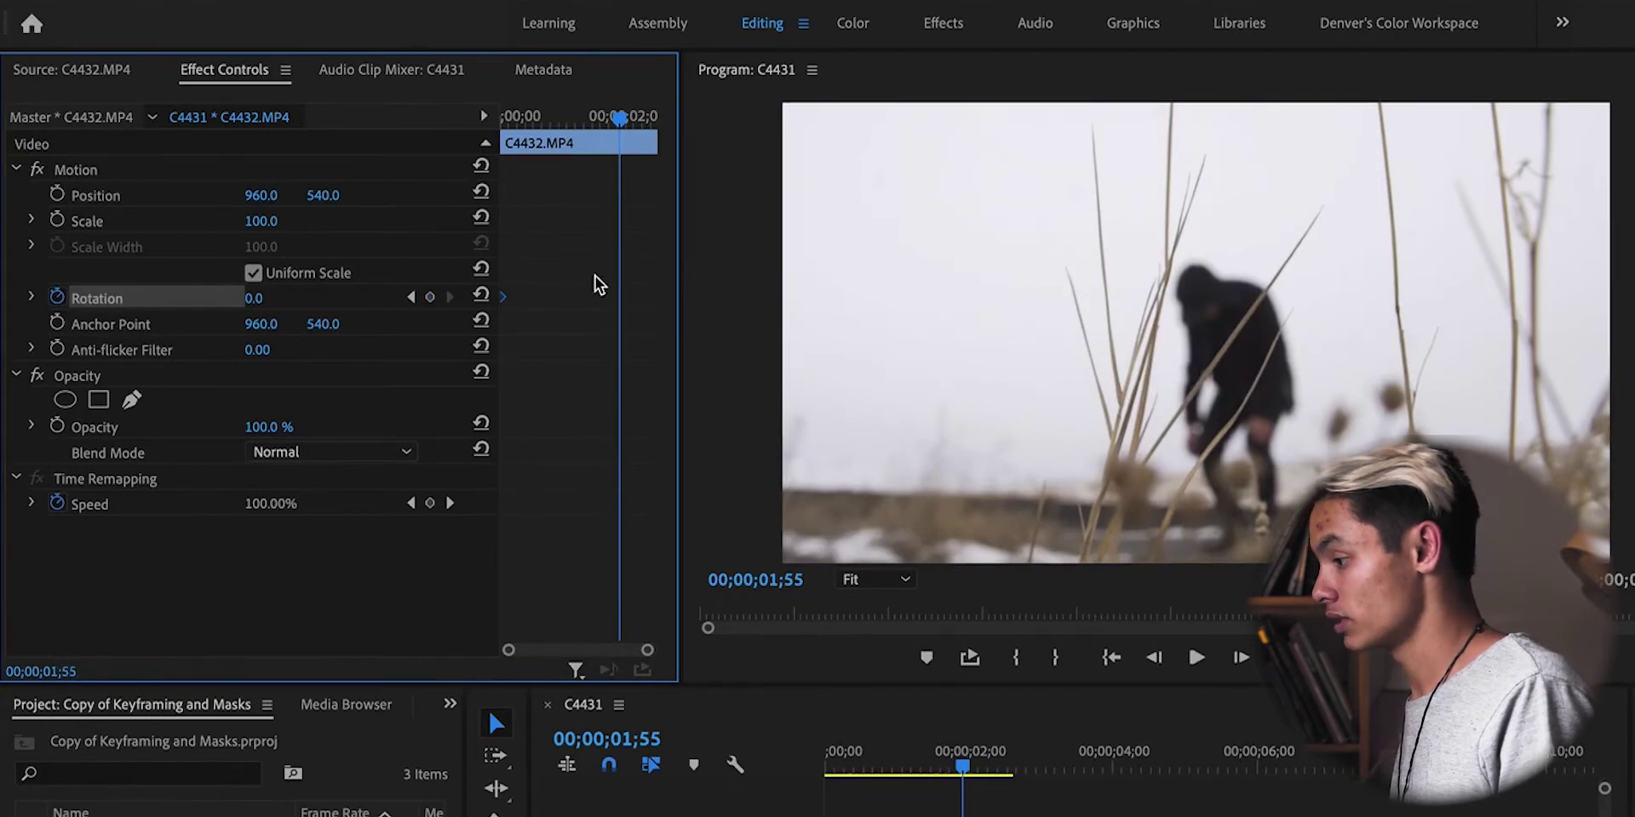
pyautogui.moveTo(253, 298); pyautogui.dragTo(28, 298)
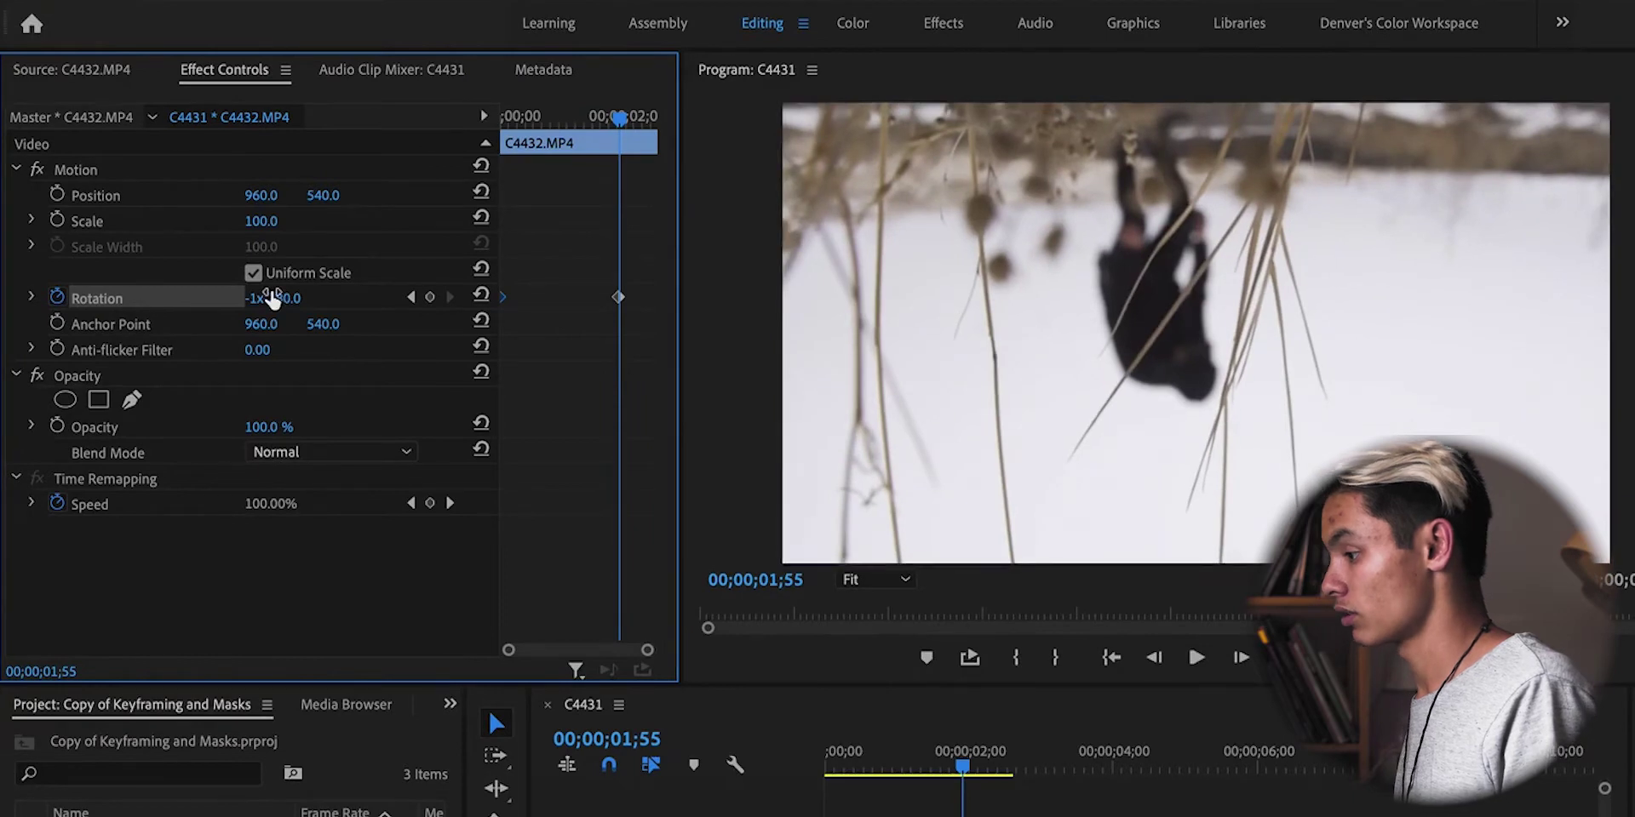
pyautogui.press('Home')
pyautogui.press('space')
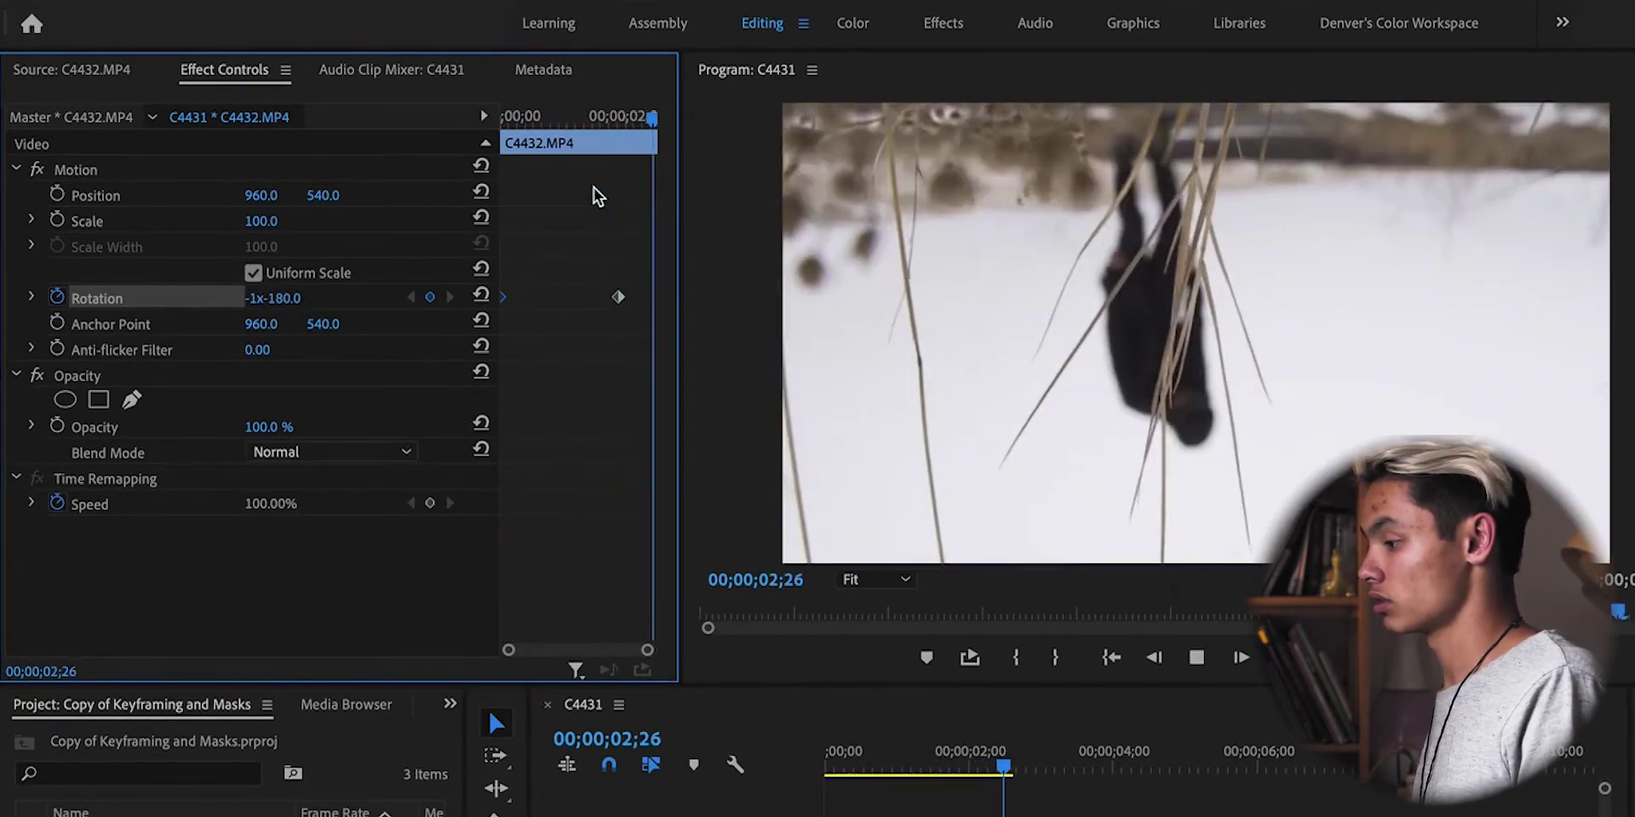
# - Delete the second Rotation keyframe at 00;00;01;55
pyautogui.moveTo(593, 128); pyautogui.dragTo(619, 148)
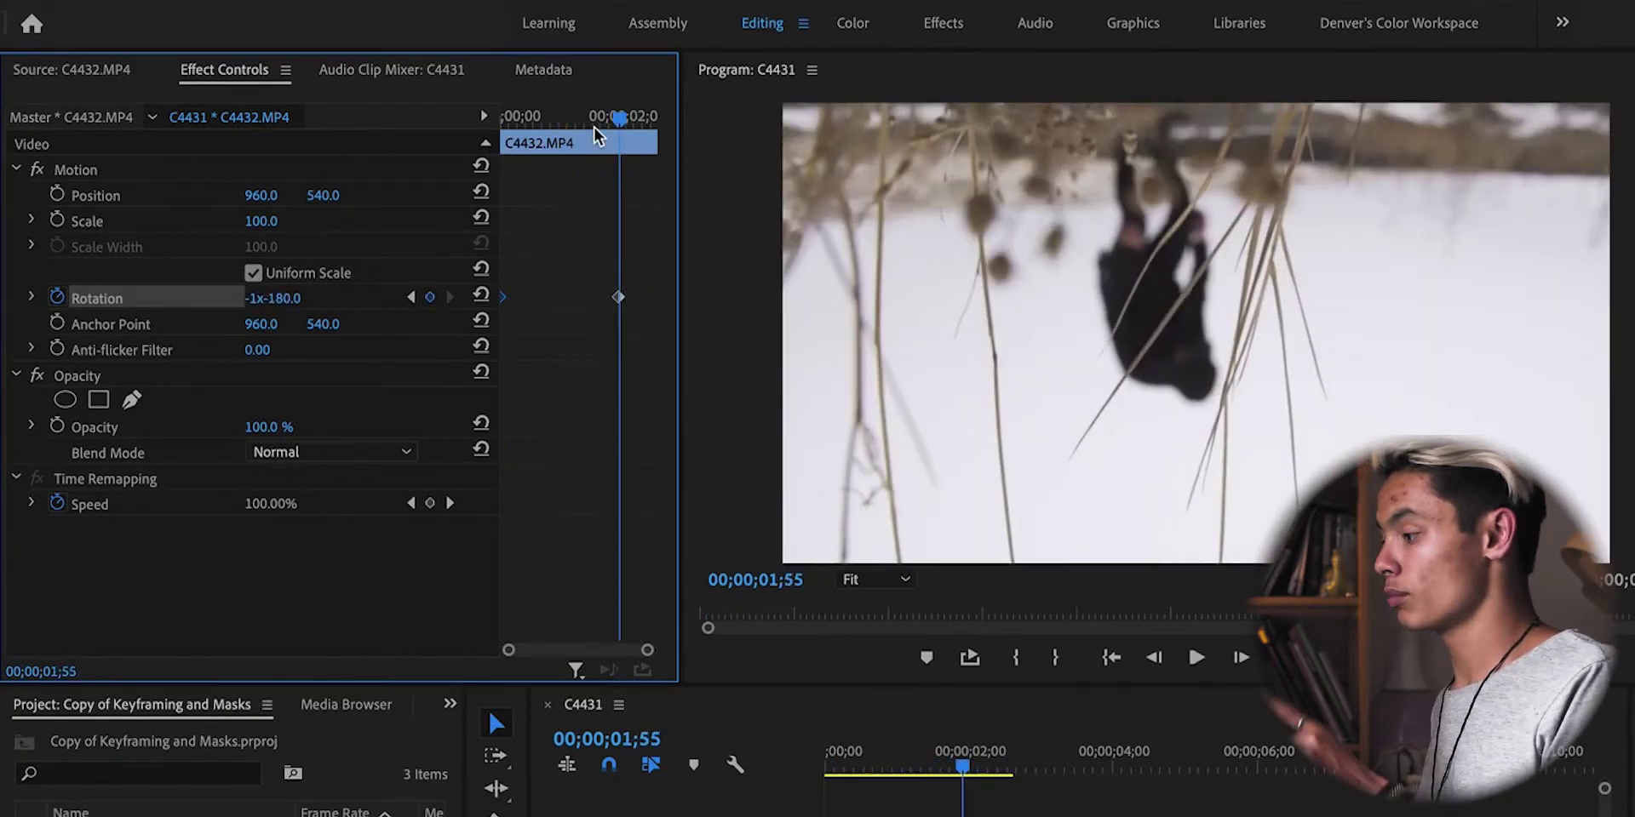
pyautogui.press('Home')
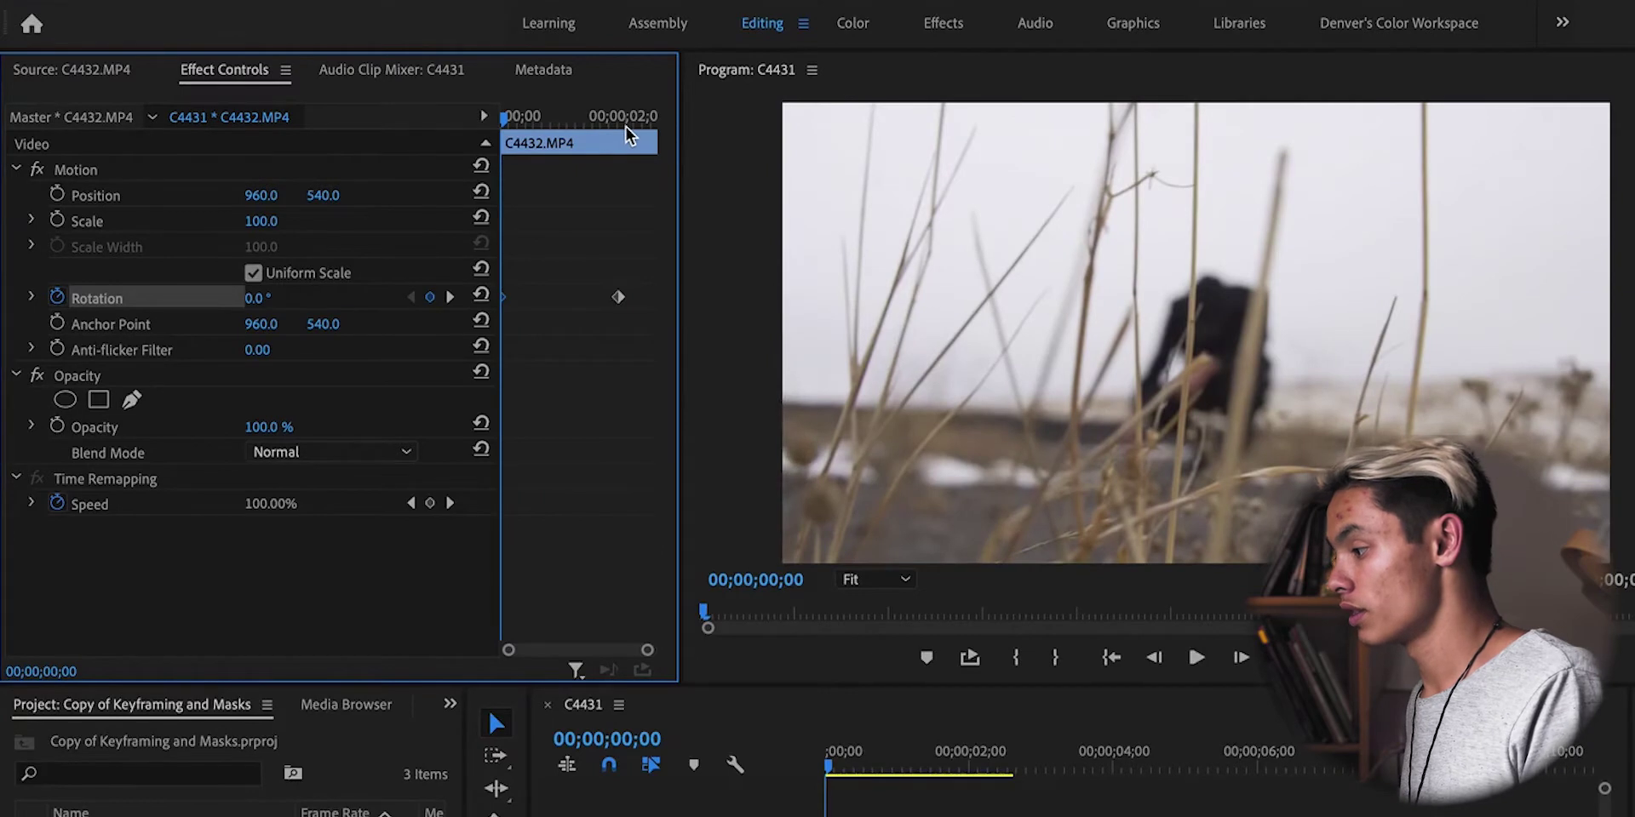
pyautogui.click(623, 127)
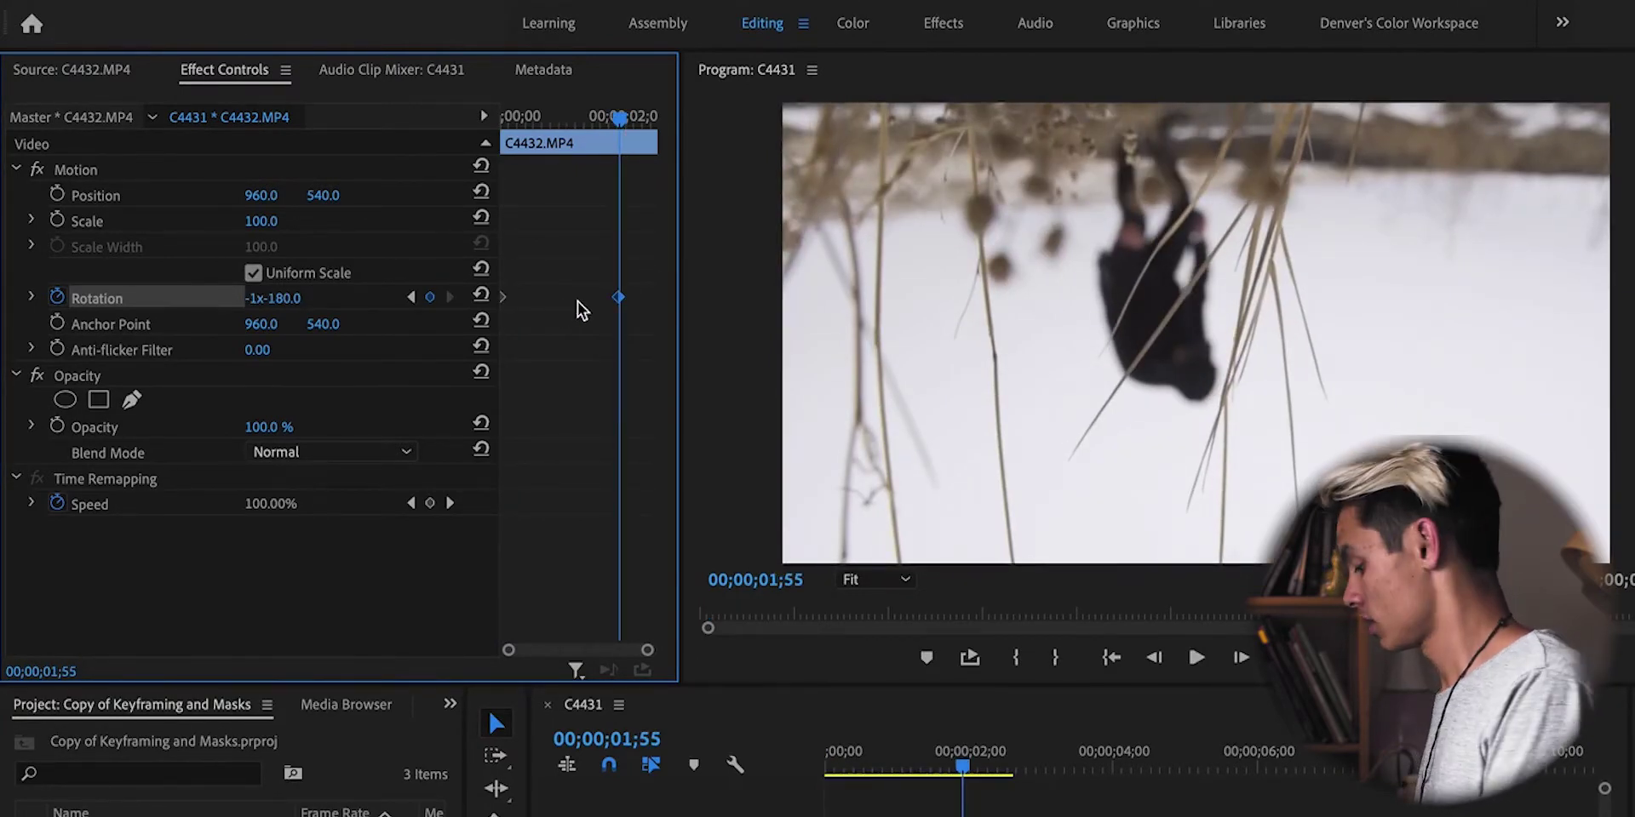
pyautogui.press('Delete')
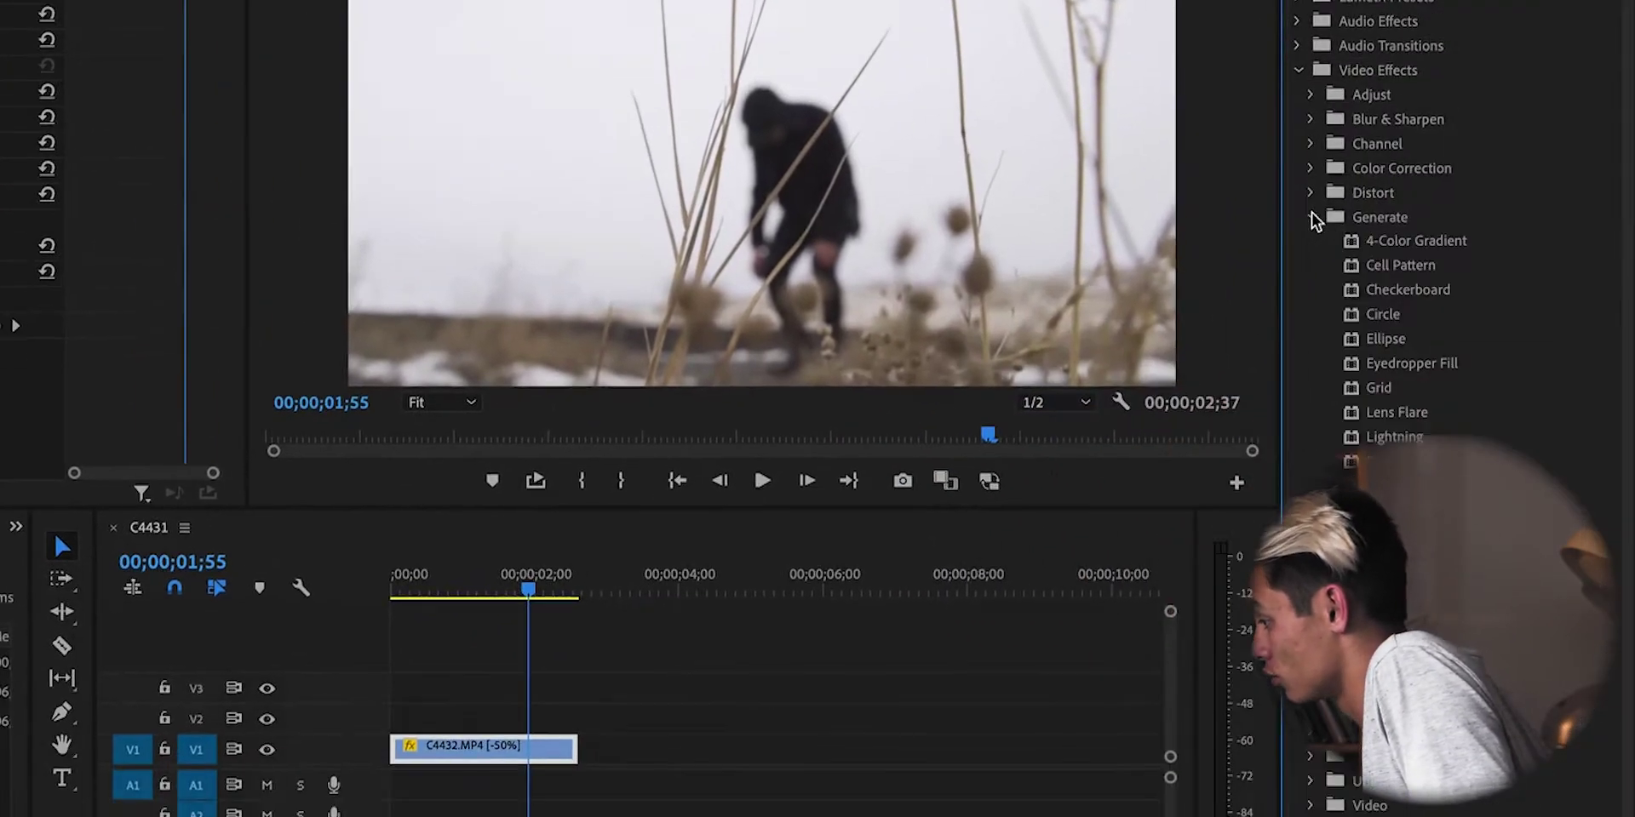
# - Find the Spherize effect among the Distort video effects and apply it to the C4432.MP4 clip
pyautogui.click(1311, 218)
pyautogui.click(1311, 242)
pyautogui.click(1312, 242)
pyautogui.click(1311, 267)
pyautogui.click(1311, 267)
pyautogui.click(1312, 194)
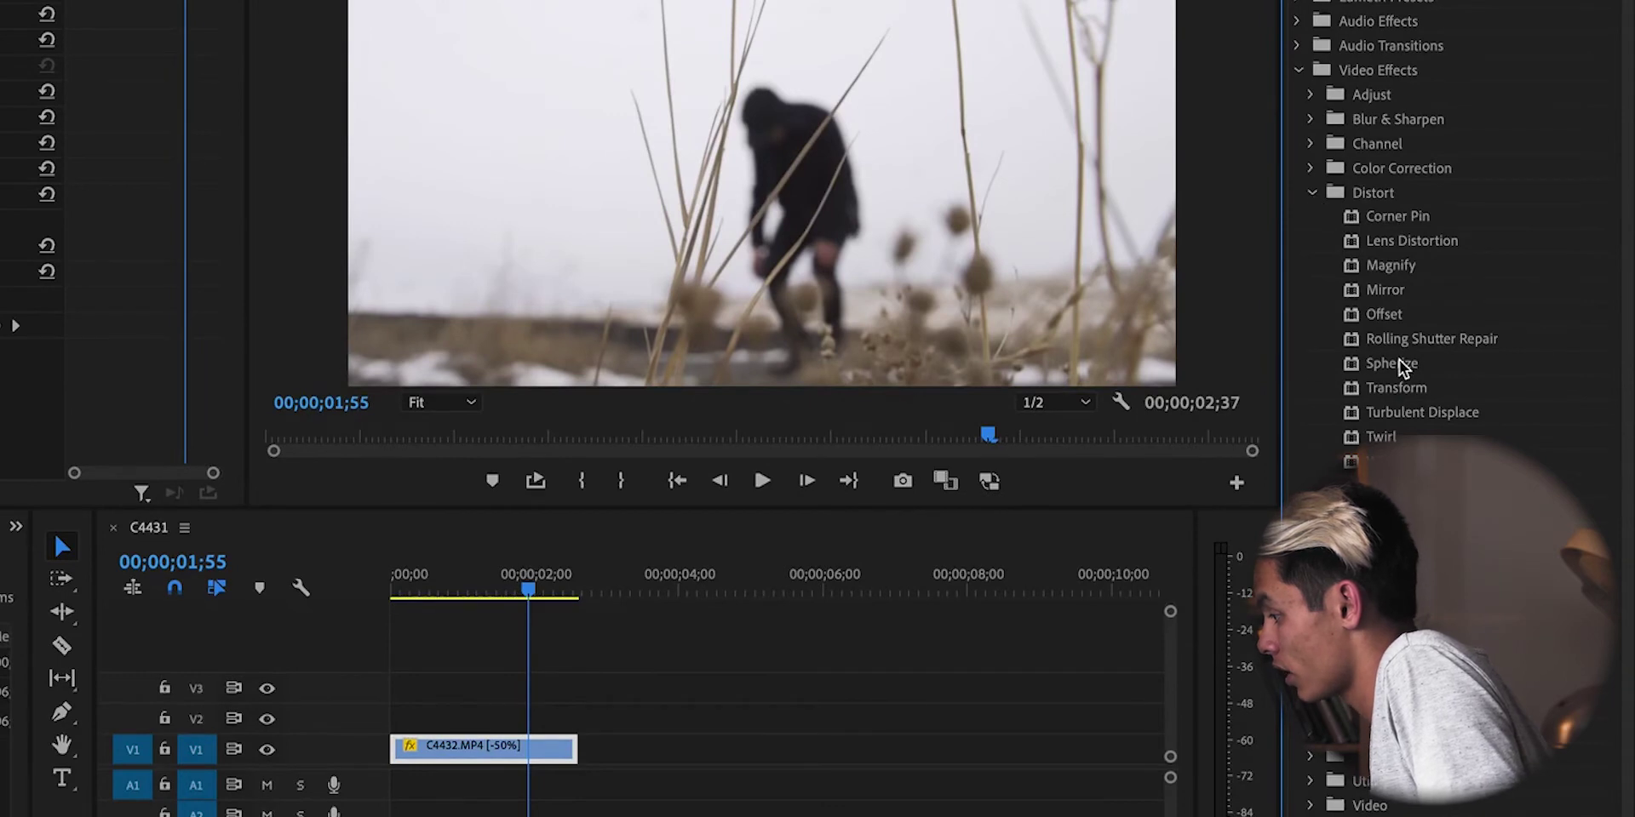
pyautogui.moveTo(1486, 371); pyautogui.dragTo(500, 748)
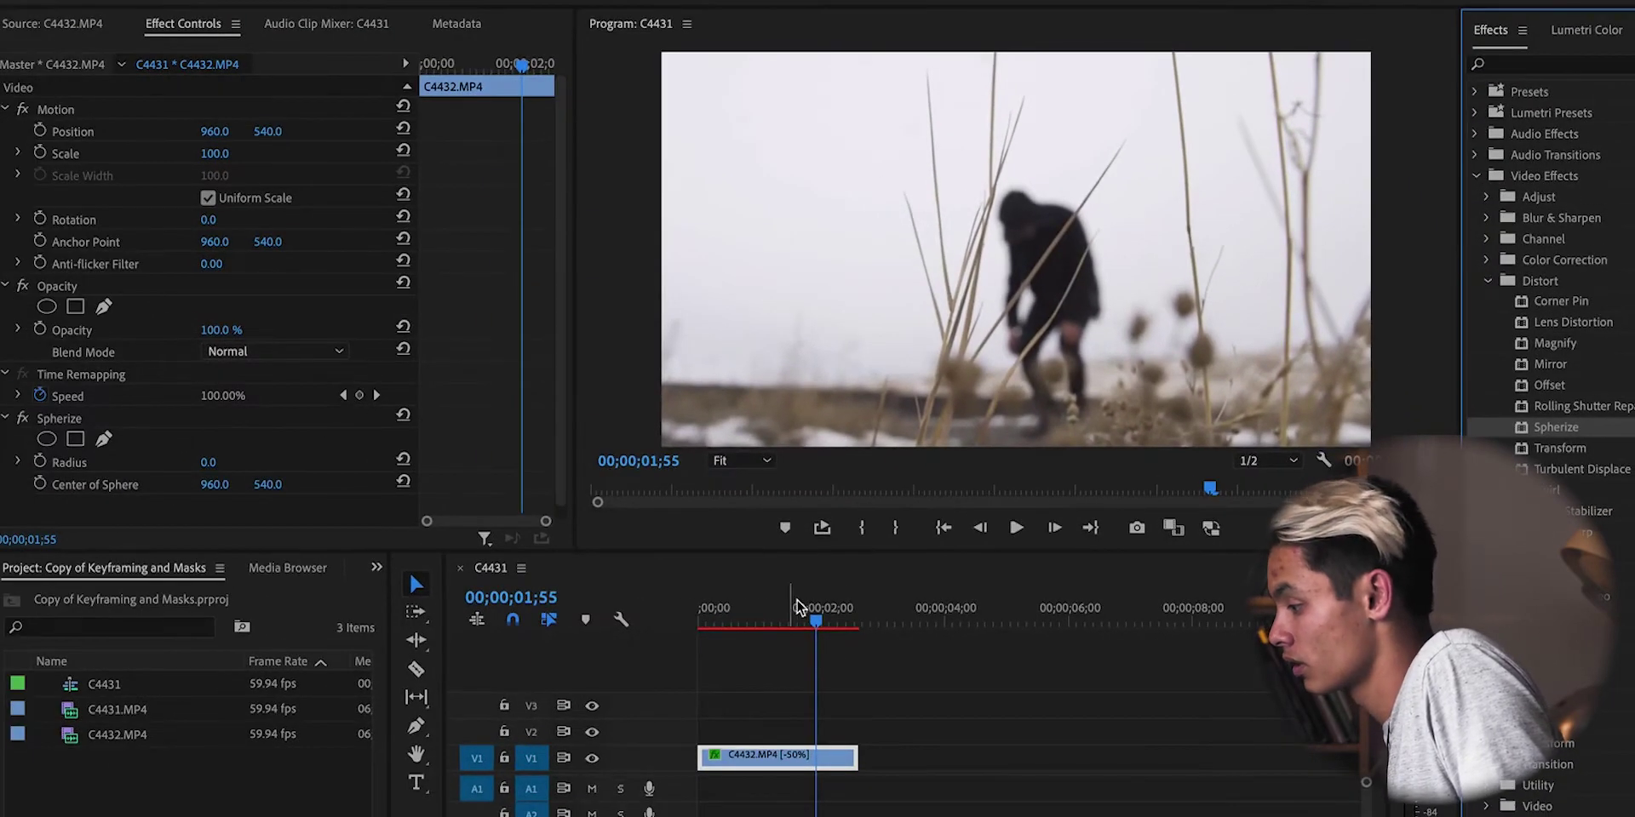
# - Enable keyframing for the Spherize Radius and move its 0.0 keyframe to the clip's start
pyautogui.moveTo(797, 606); pyautogui.dragTo(770, 615)
pyautogui.moveTo(213, 464)
pyautogui.mouseDown()
pyautogui.moveTo(443, 464)
pyautogui.moveTo(213, 464)
pyautogui.mouseUp()
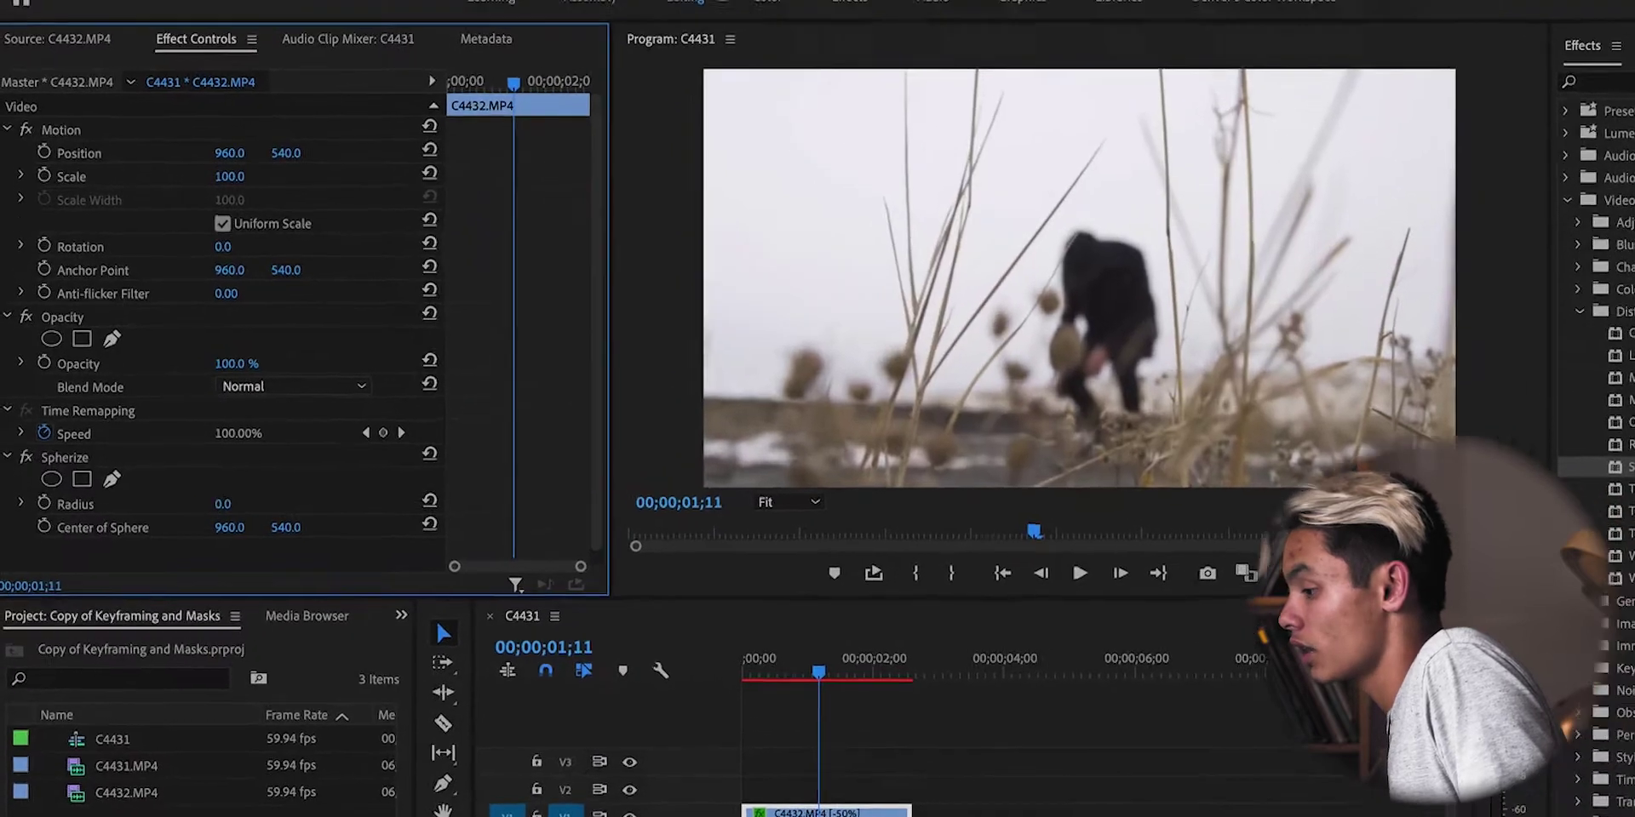
pyautogui.click(42, 495)
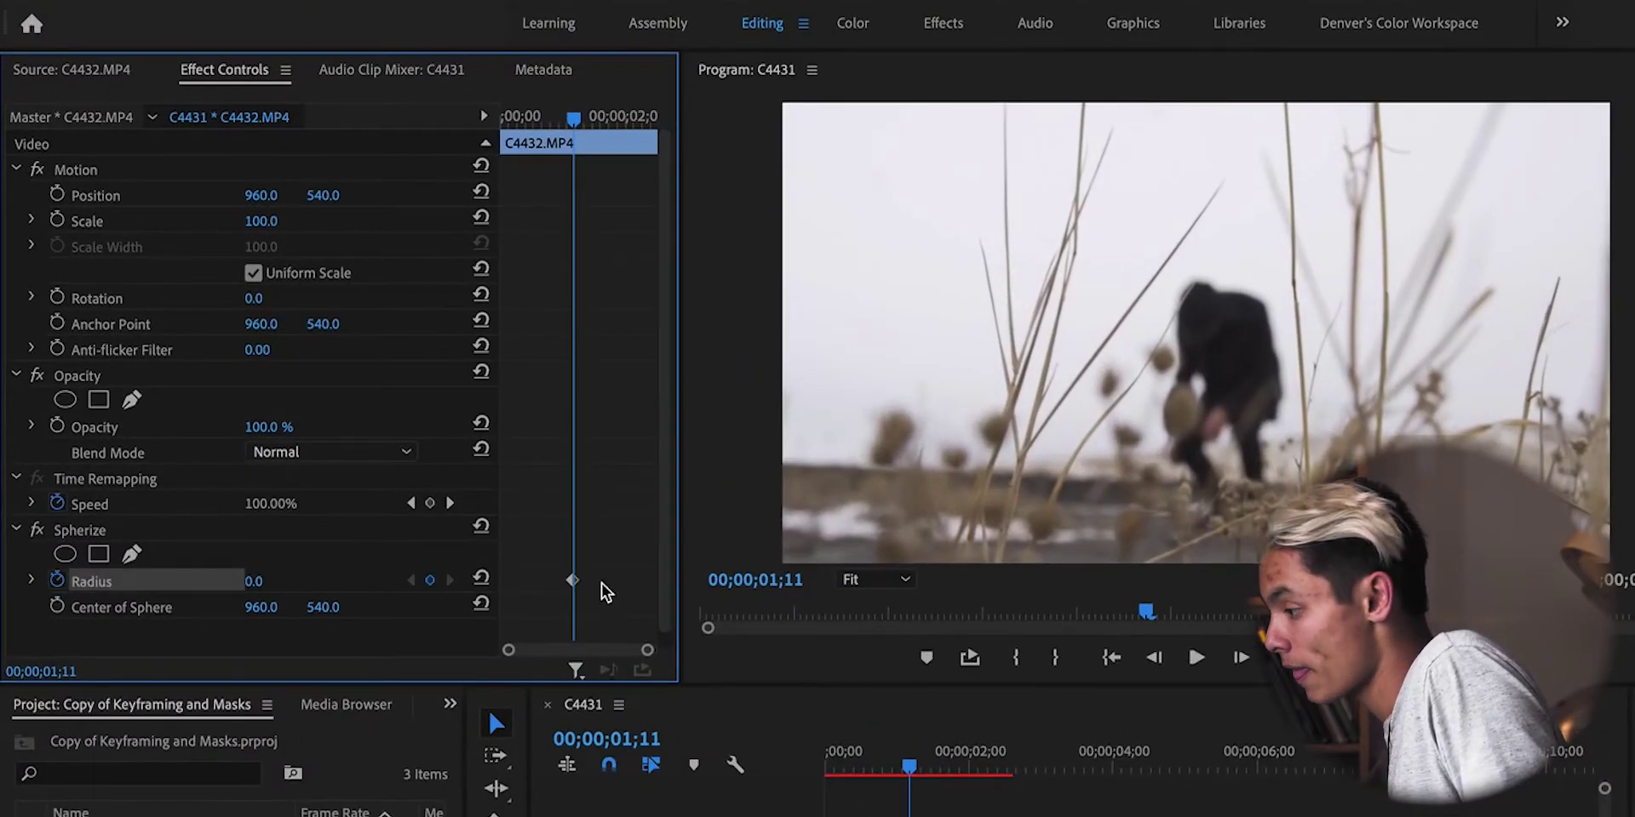
pyautogui.moveTo(574, 586); pyautogui.dragTo(502, 595)
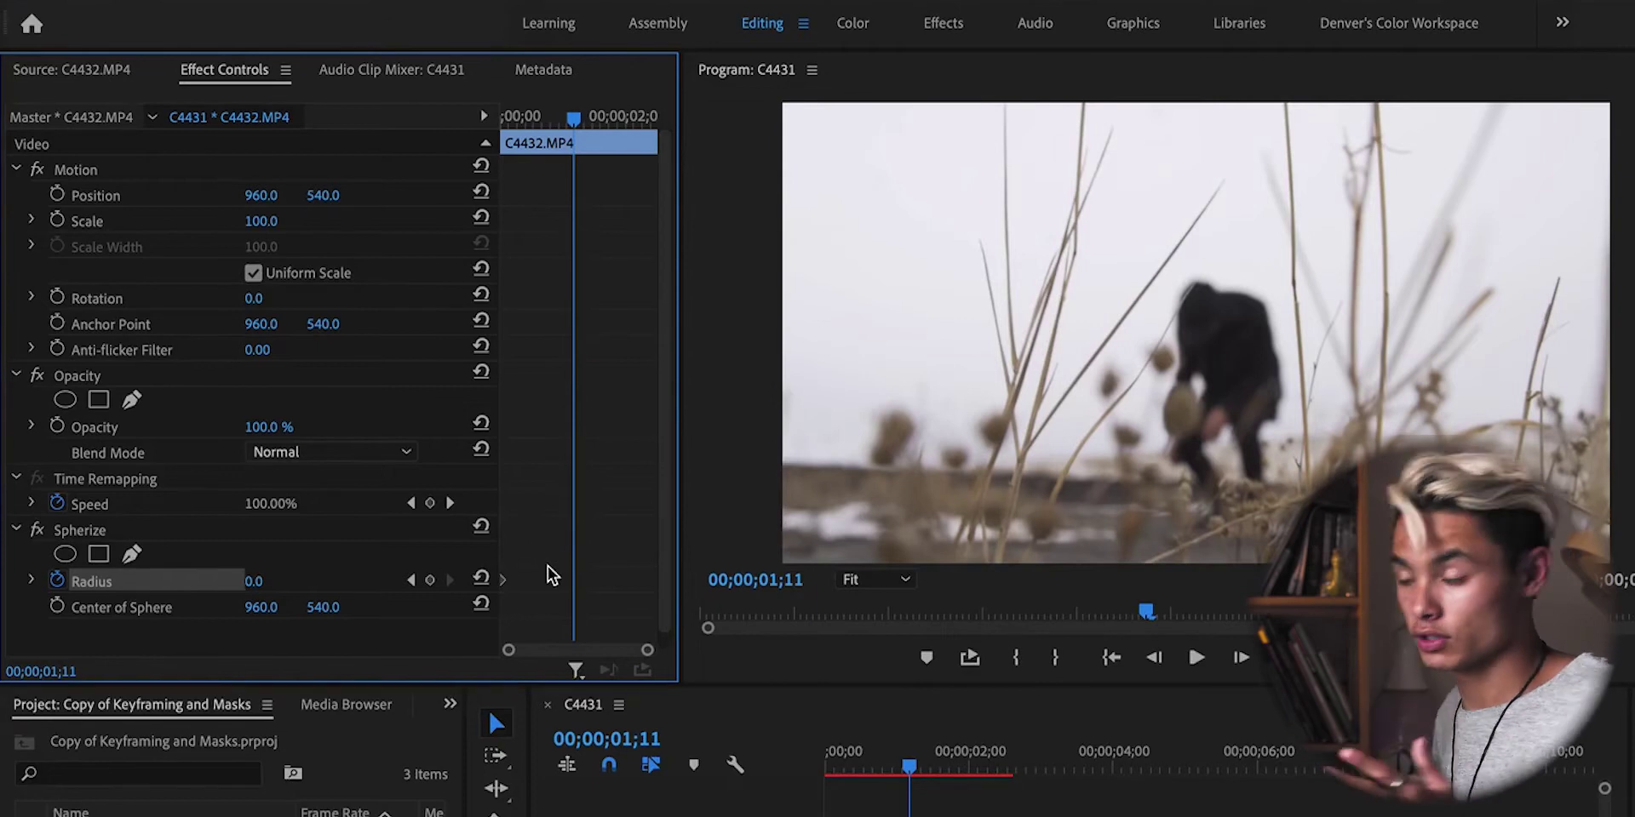
# - Set the Spherize Radius to 1000 at the clip's end, 00;00;02;36, and preview the animation from the start
pyautogui.press('Down')
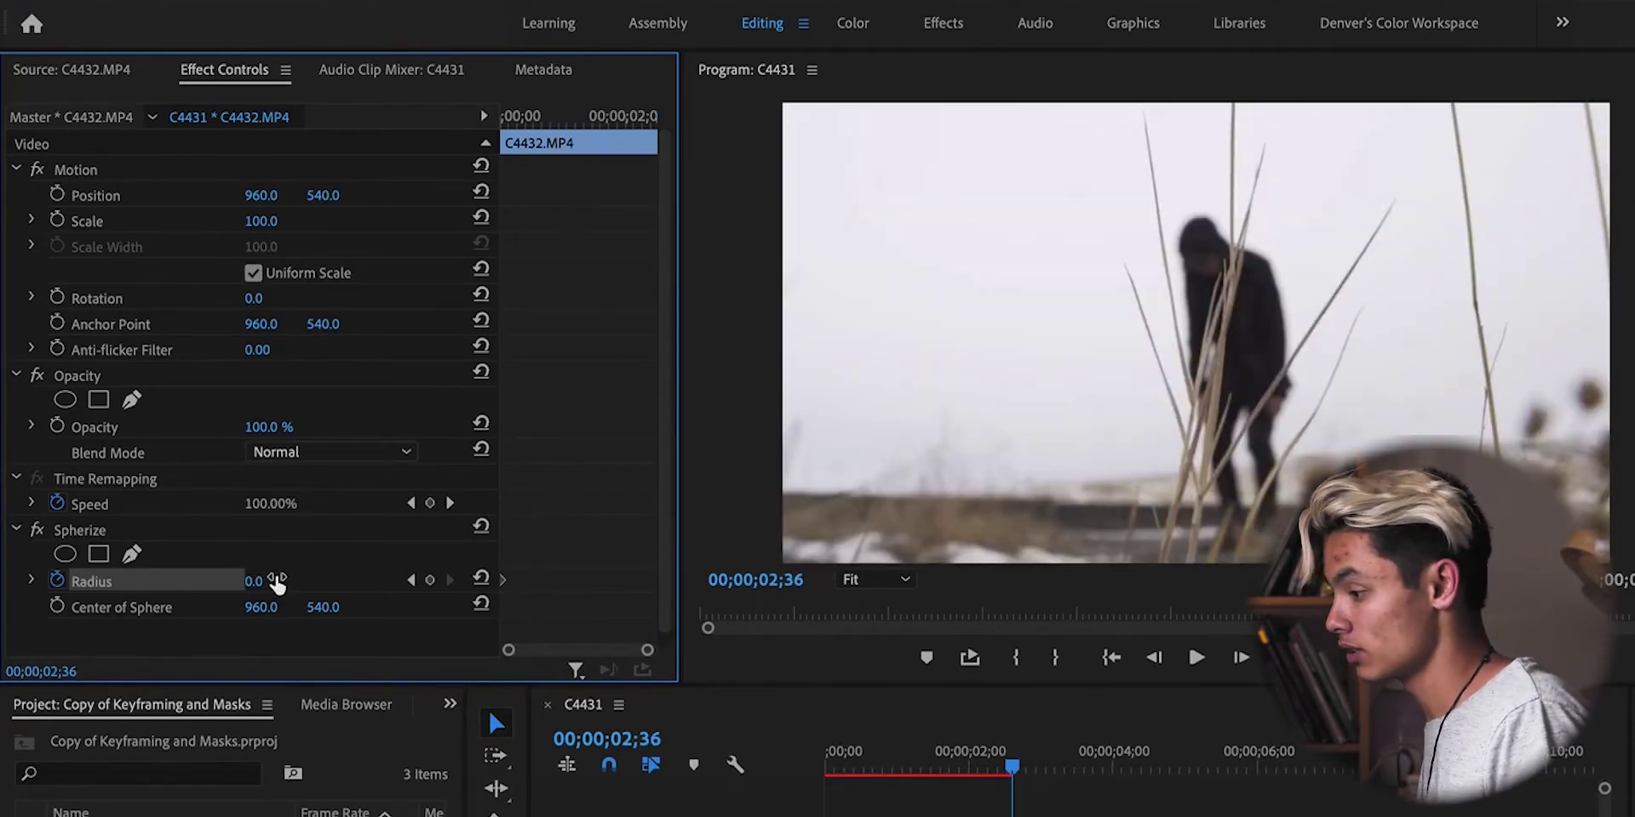
pyautogui.click(255, 582)
pyautogui.press('Return')
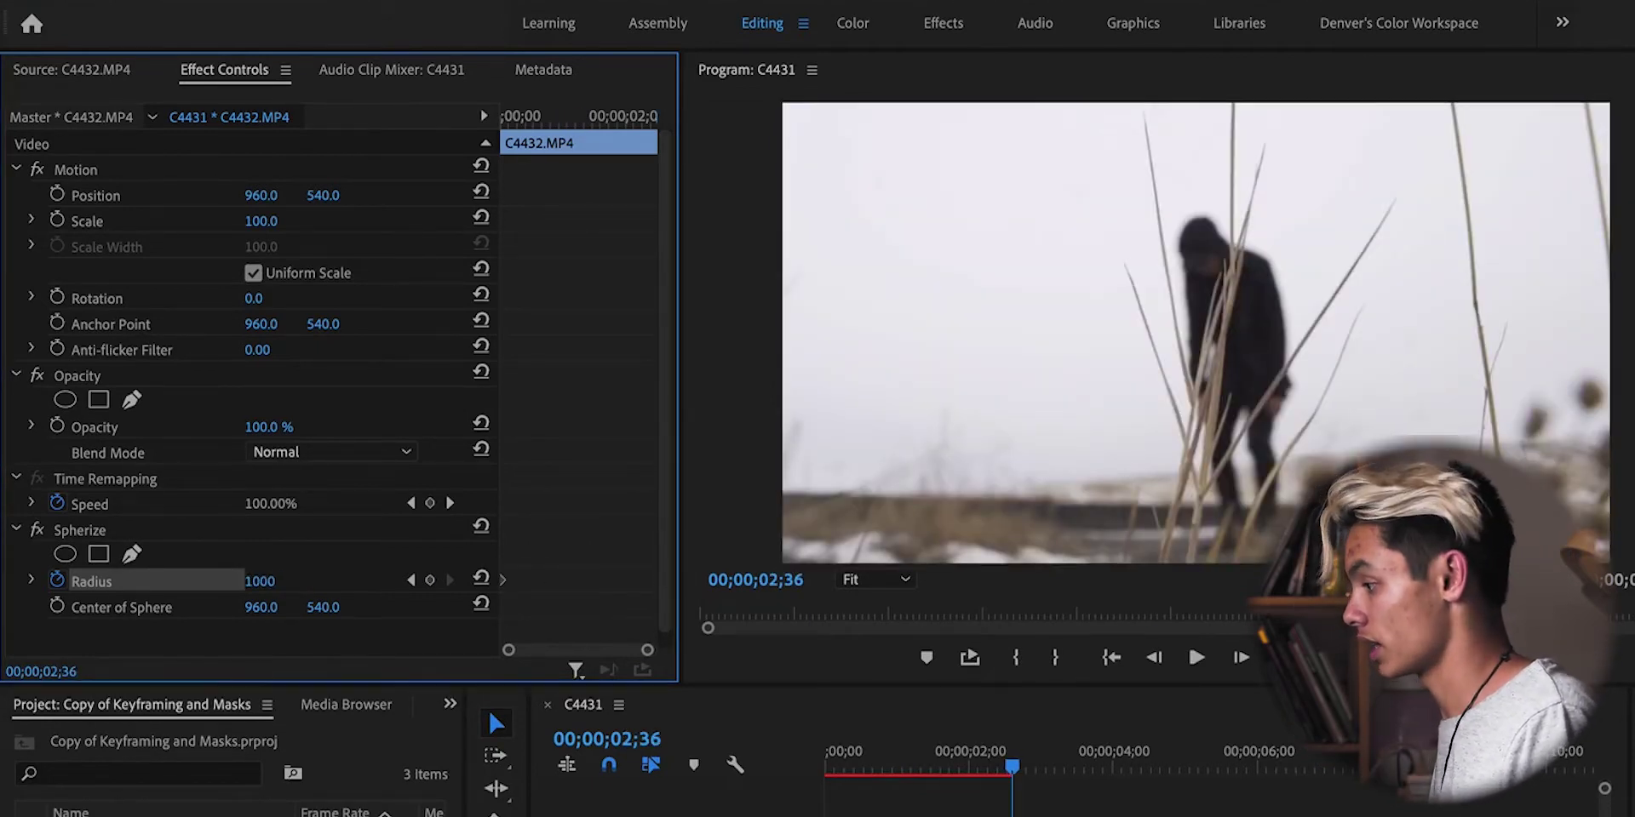
pyautogui.press('Home')
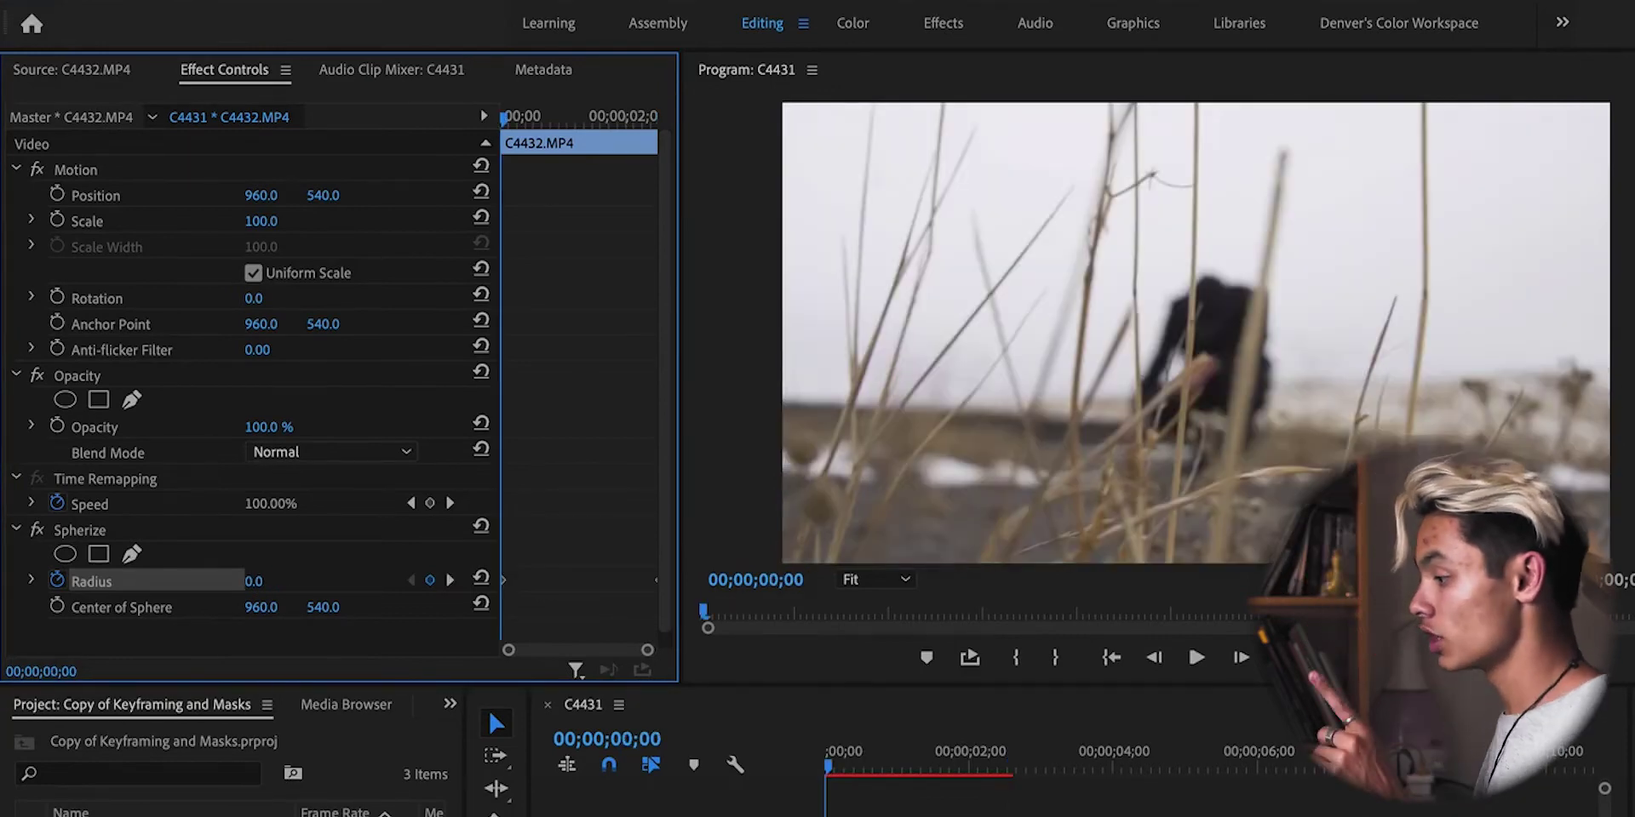
pyautogui.press('space')
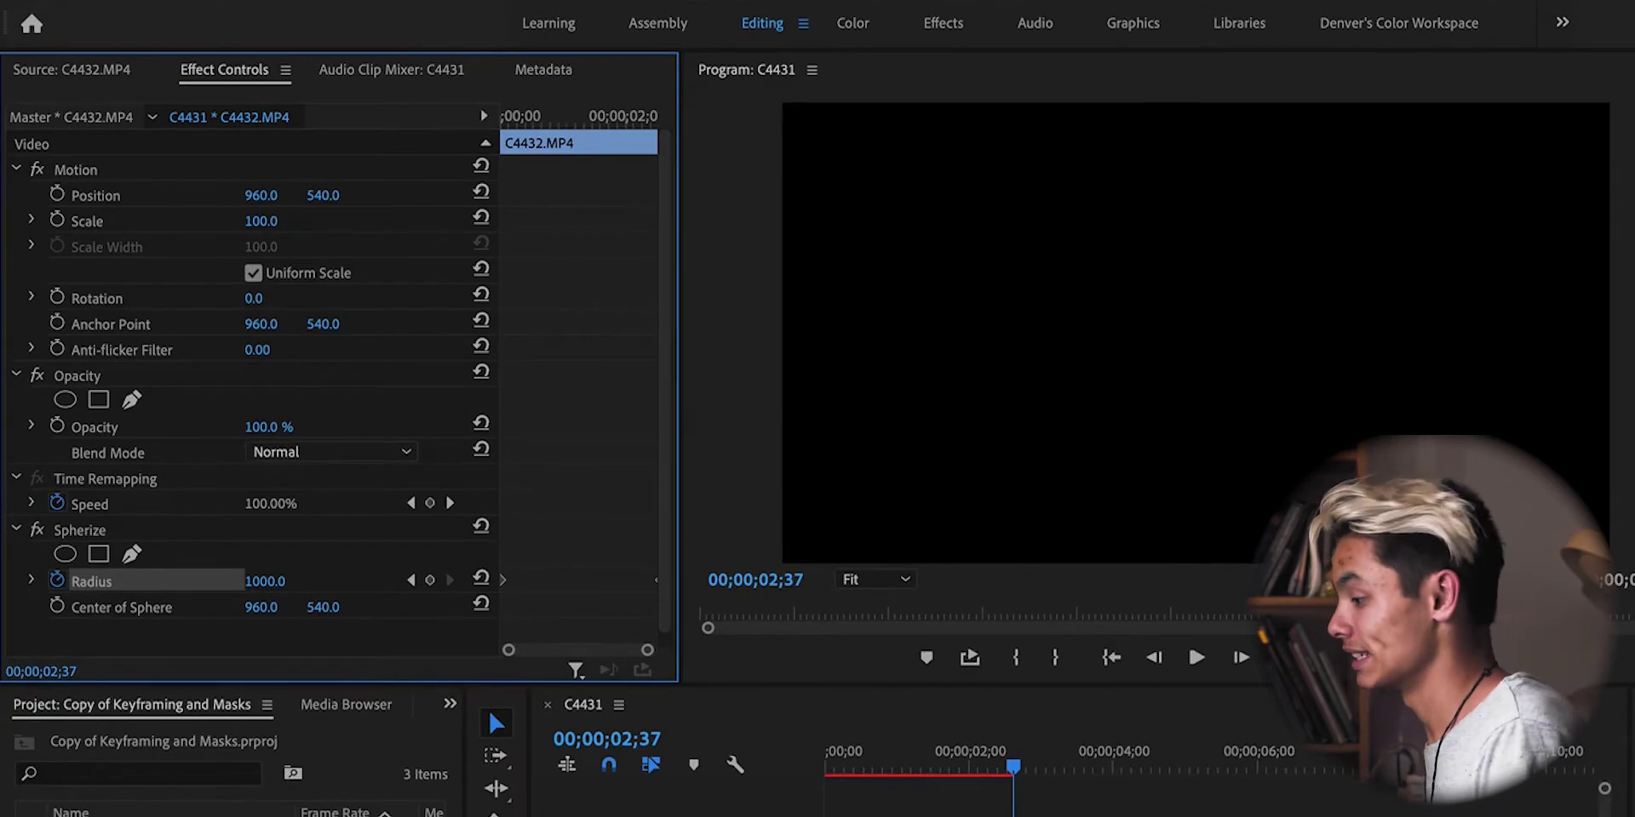
pyautogui.press('Home')
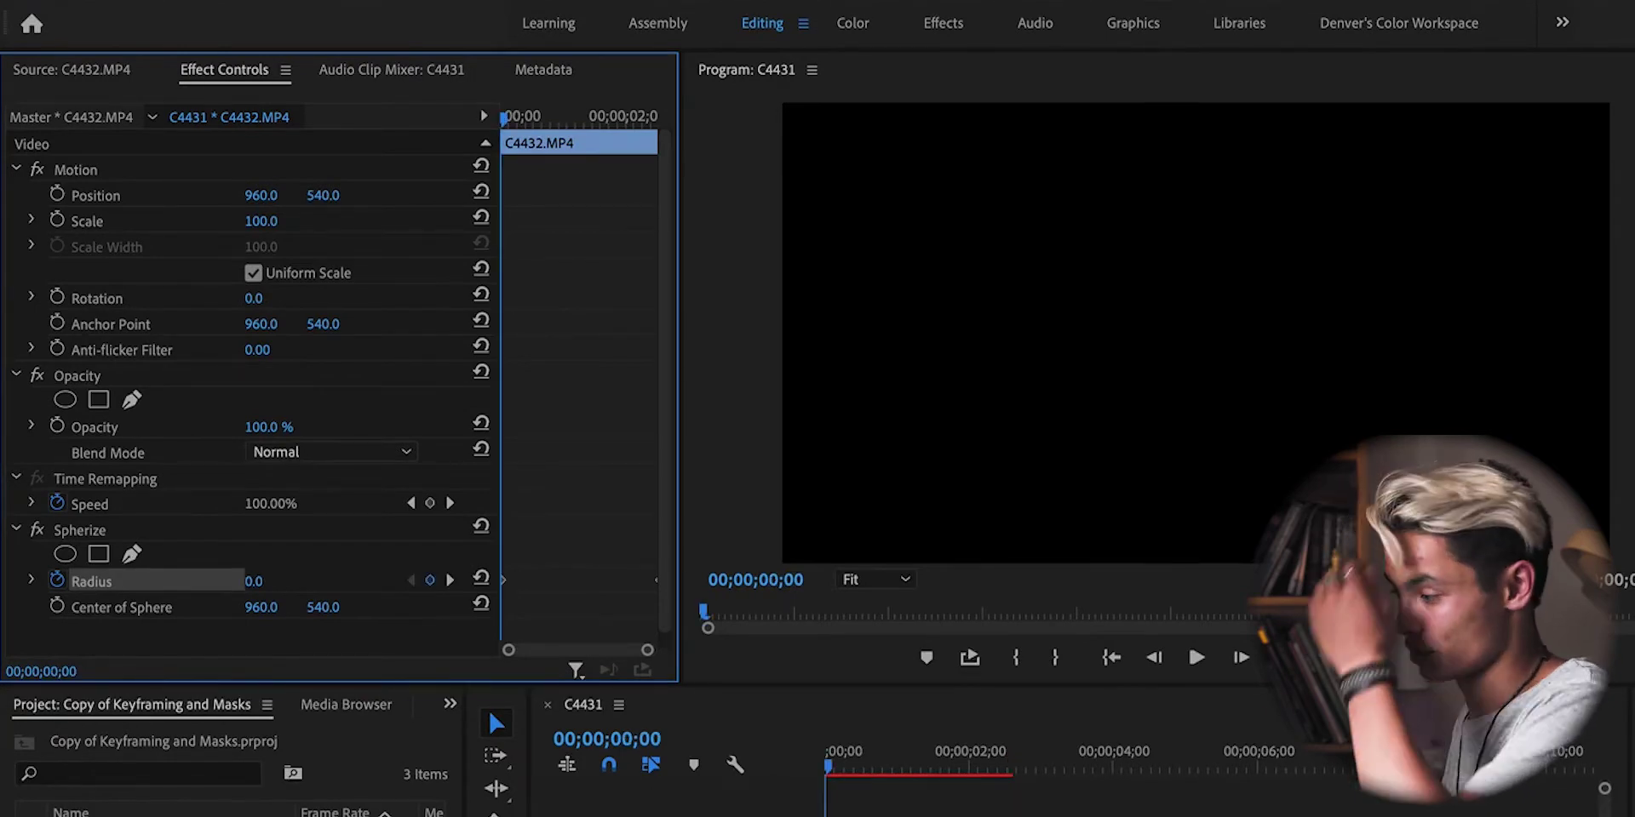
pyautogui.press('space')
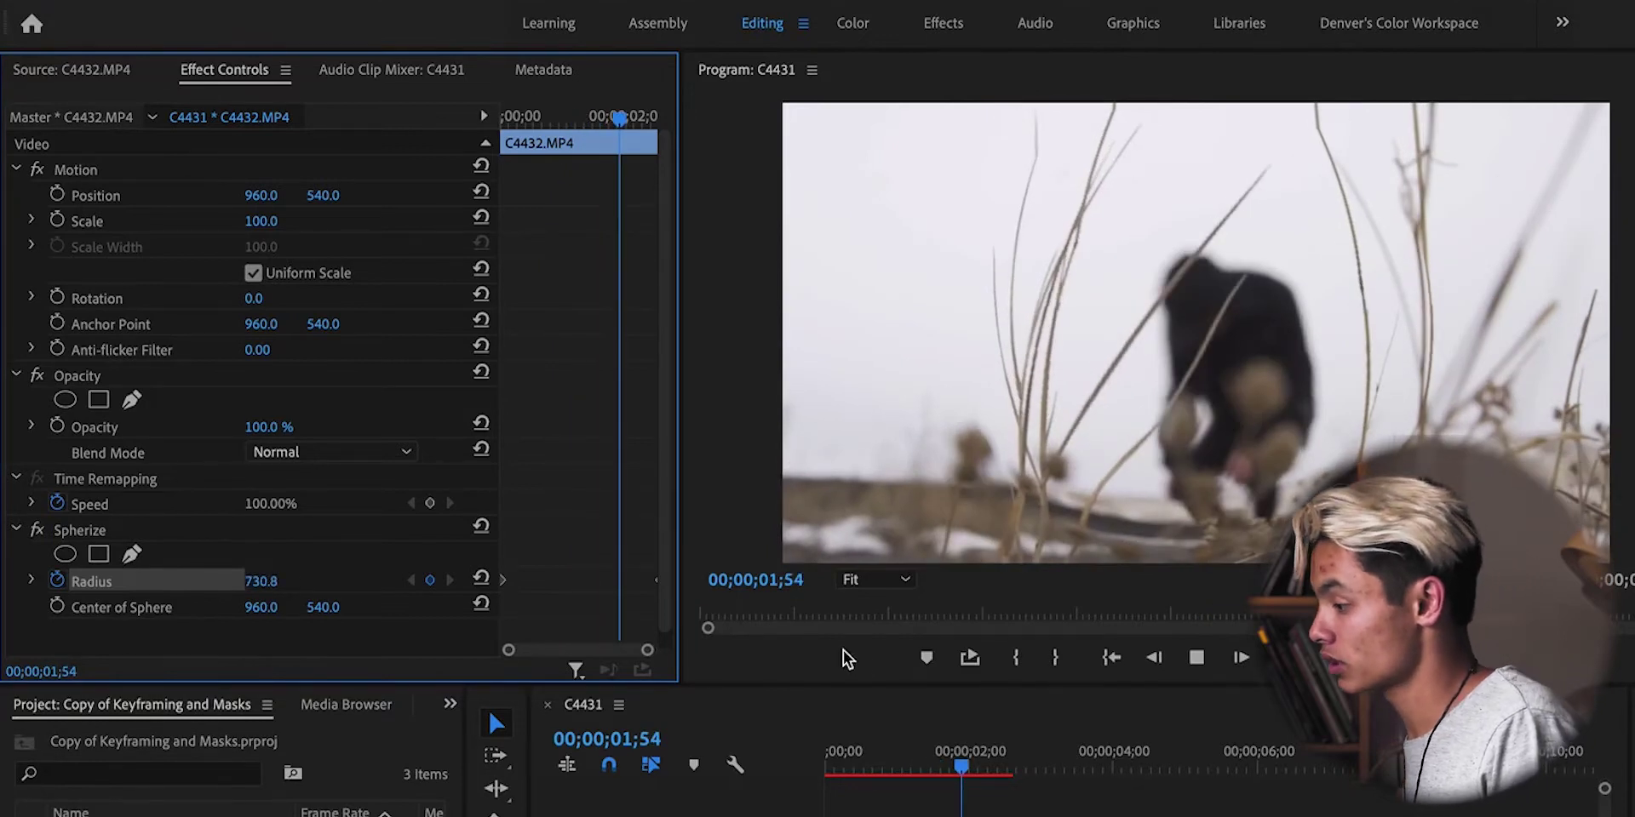
# - Move the second Radius keyframe to 00;00;00;49 and set its Radius to 2500
pyautogui.scroll(-1, 659, 586)
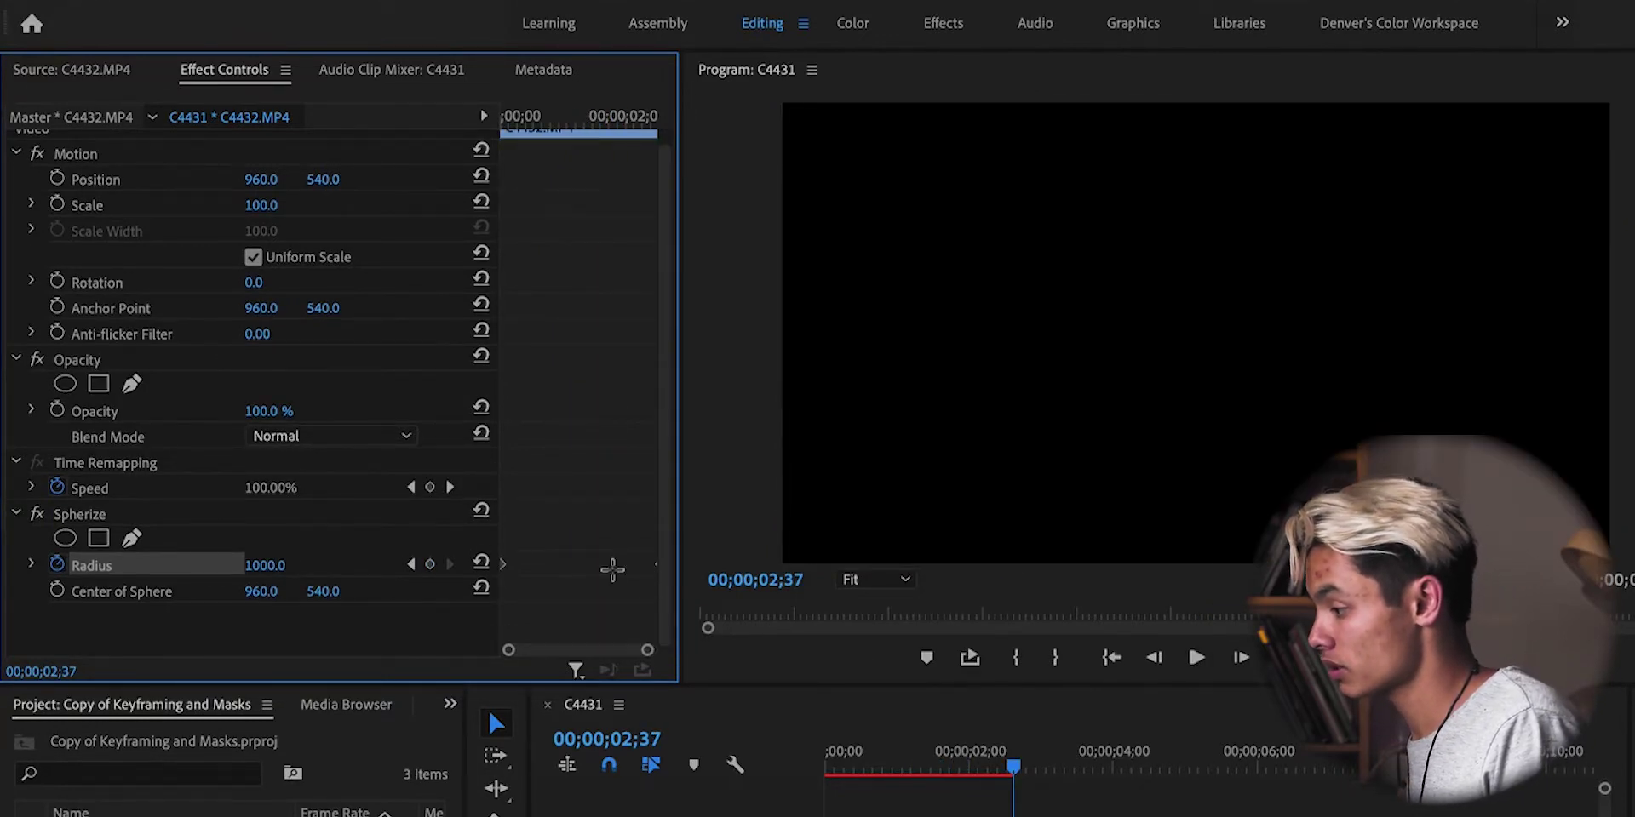
pyautogui.moveTo(654, 566); pyautogui.dragTo(550, 564)
pyautogui.click(556, 119)
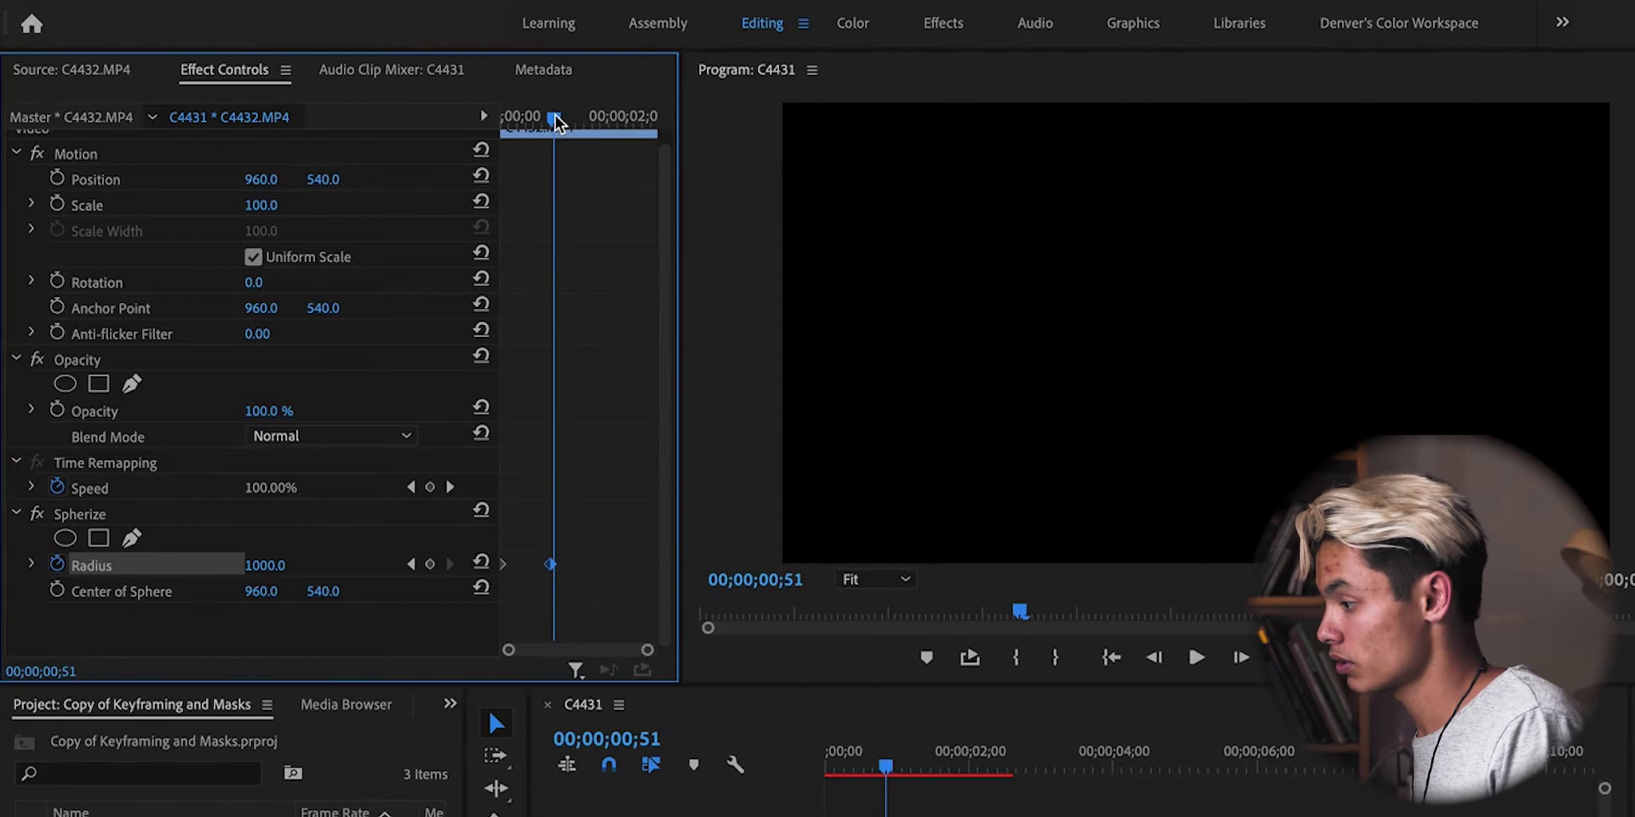
pyautogui.press('Left')
pyautogui.press('Left')
pyautogui.press('Left')
pyautogui.press('Right')
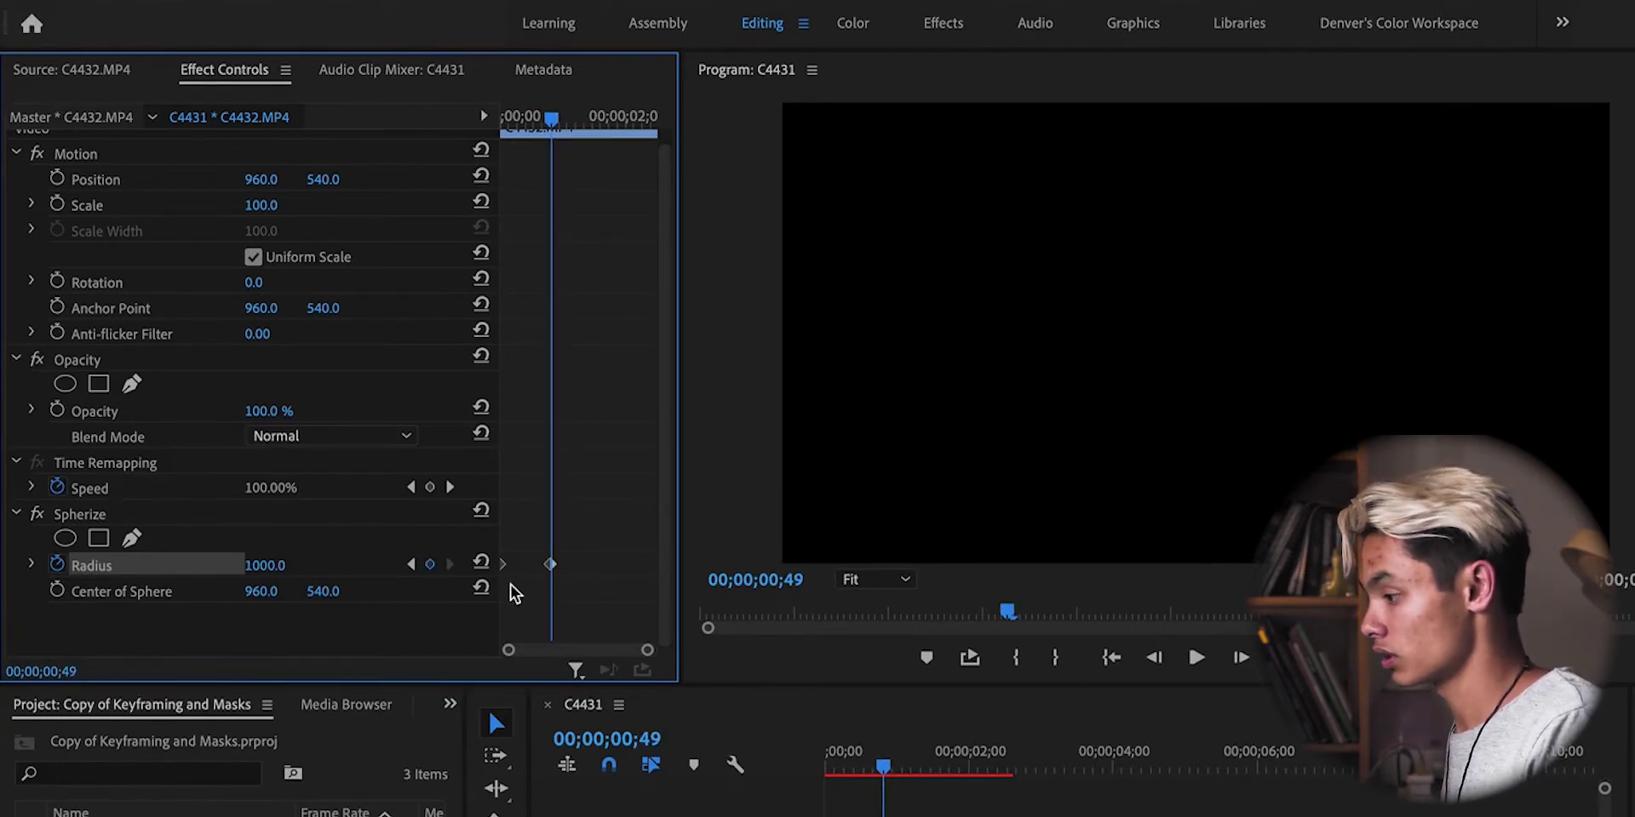
pyautogui.moveTo(279, 566); pyautogui.dragTo(312, 564)
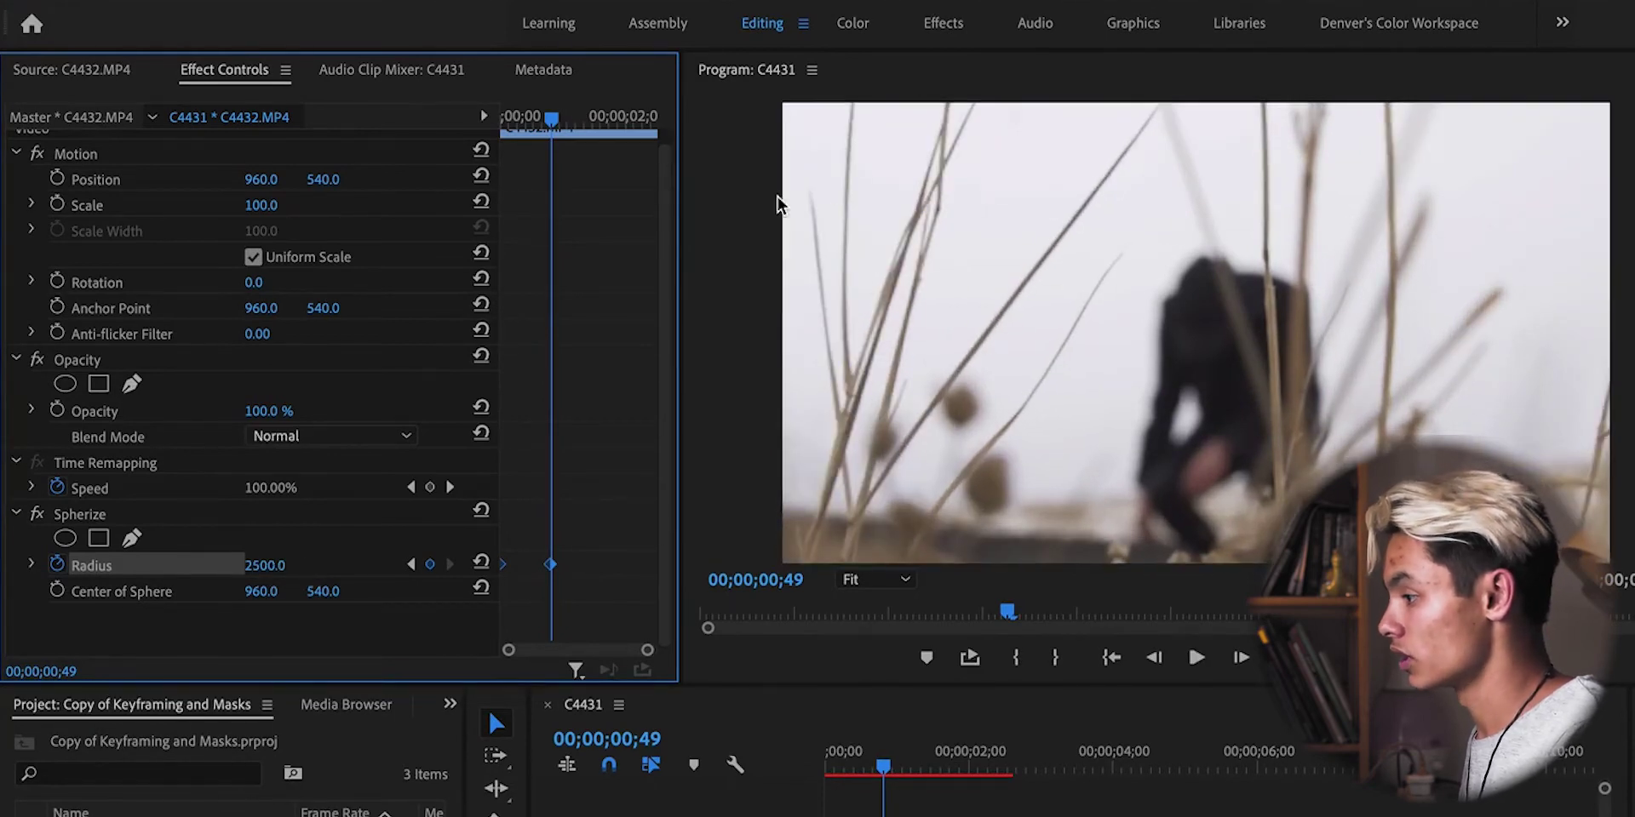
# - Add a third Spherize Radius keyframe with a value of 500 at 00;00;02;10
pyautogui.click(636, 118)
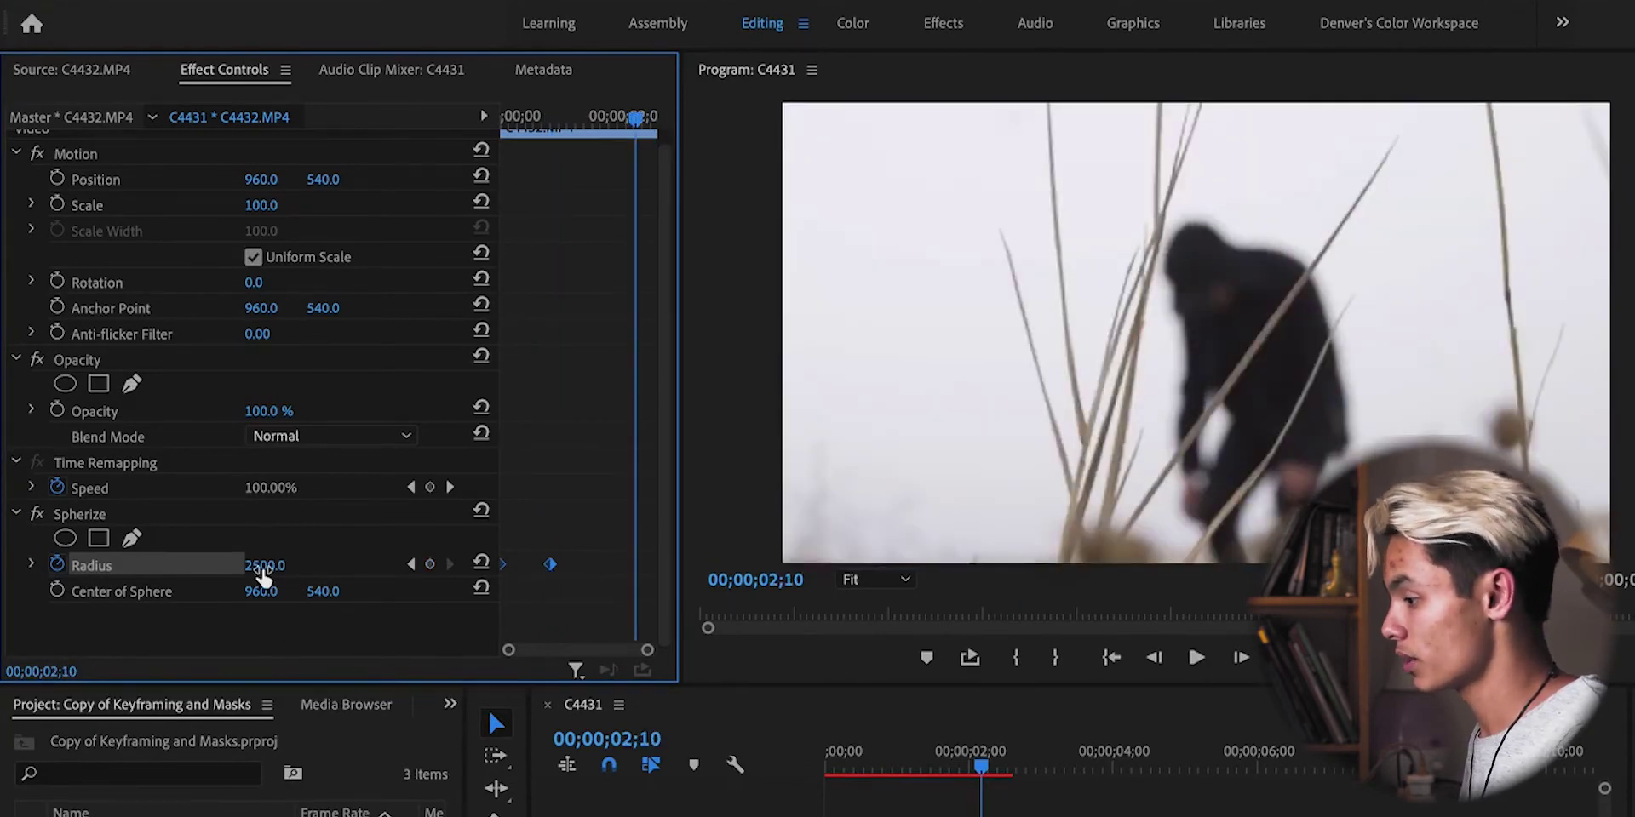
pyautogui.click(278, 562)
pyautogui.write('0')
pyautogui.press('Return')
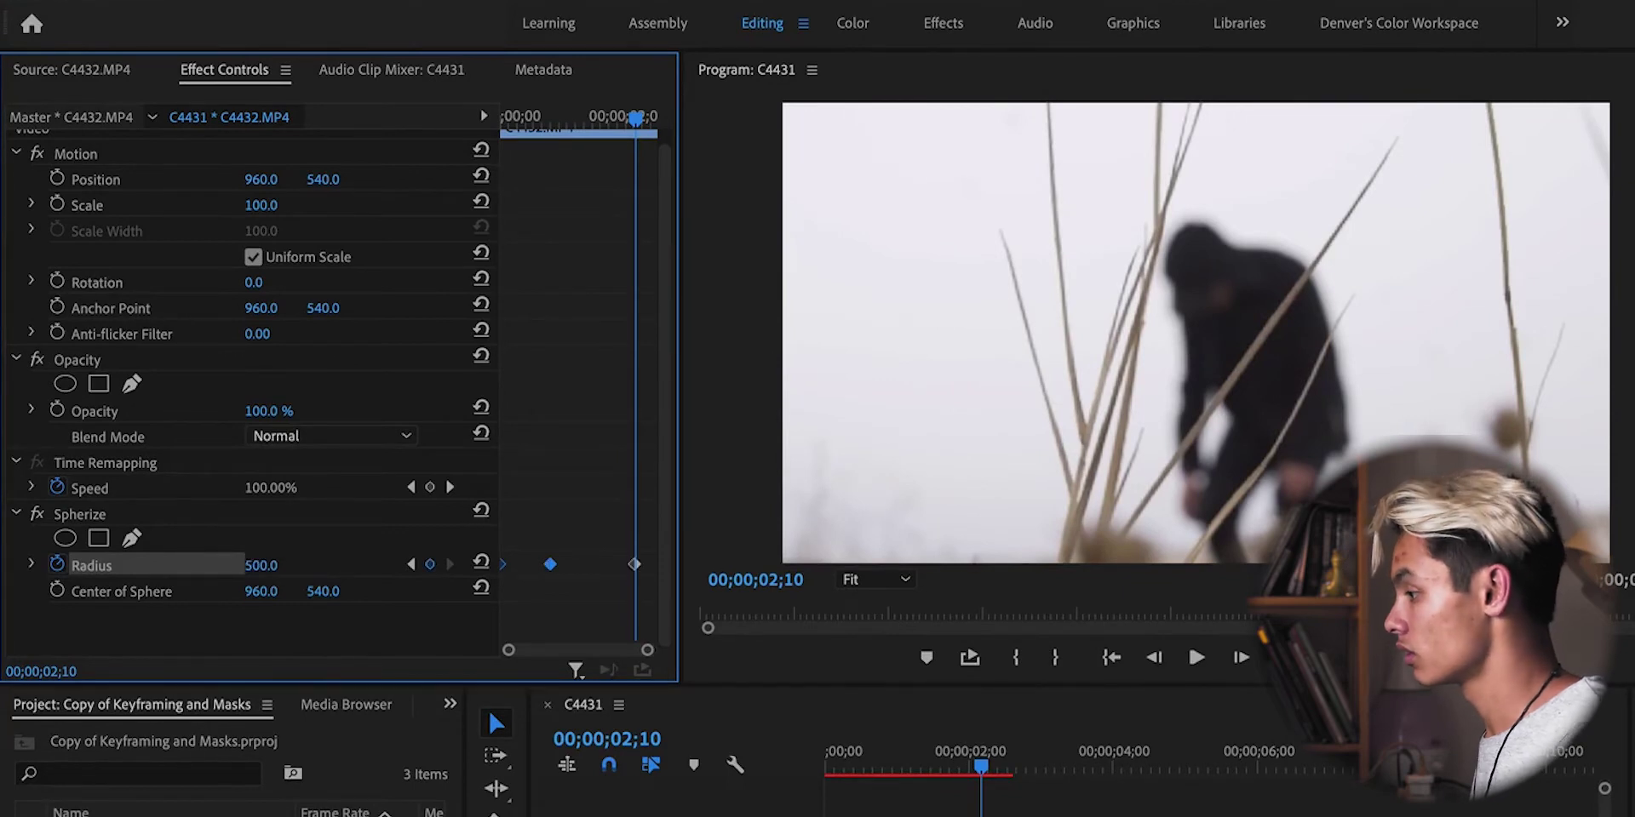
# - Render the sequence preview and scrub through the clip to review the Spherize animation
pyautogui.press('Home')
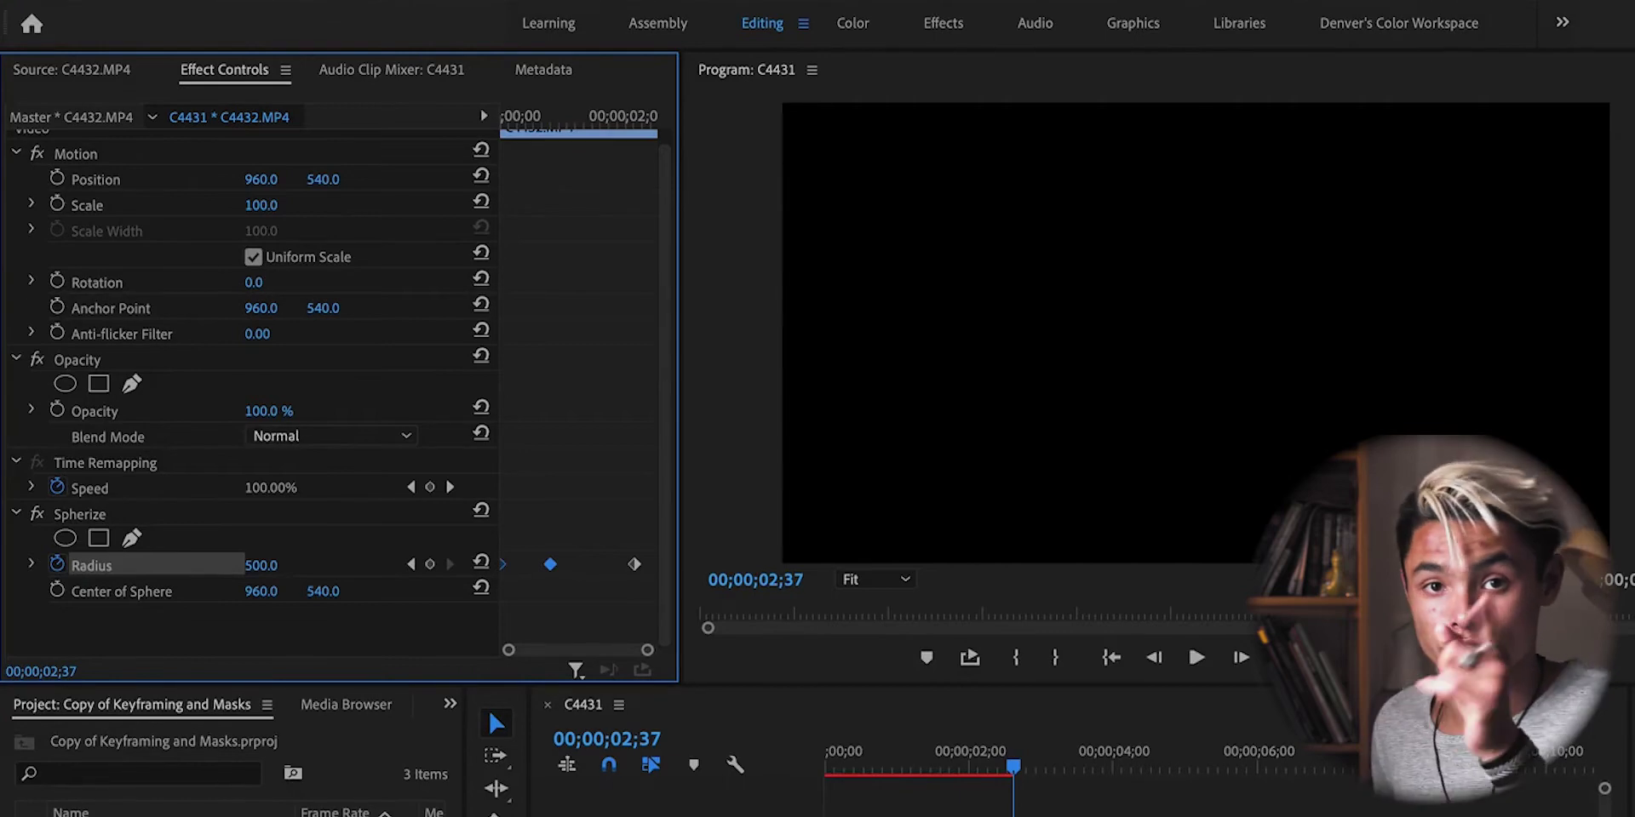
pyautogui.press('Return')
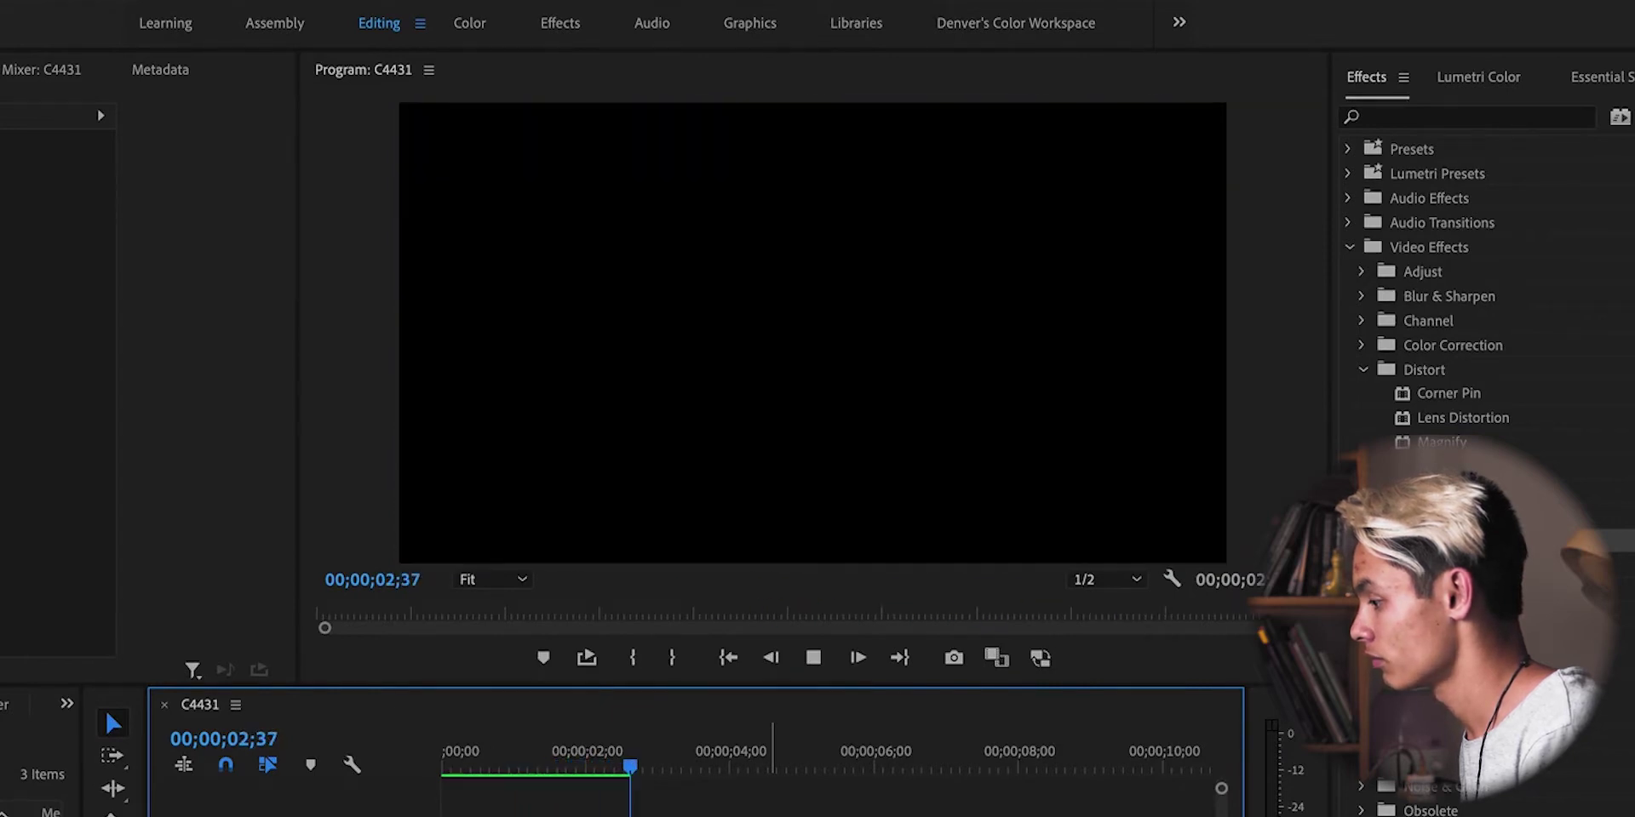
pyautogui.moveTo(612, 756)
pyautogui.mouseDown()
pyautogui.moveTo(477, 765)
pyautogui.moveTo(670, 768)
pyautogui.moveTo(512, 765)
pyautogui.moveTo(623, 760)
pyautogui.mouseUp()
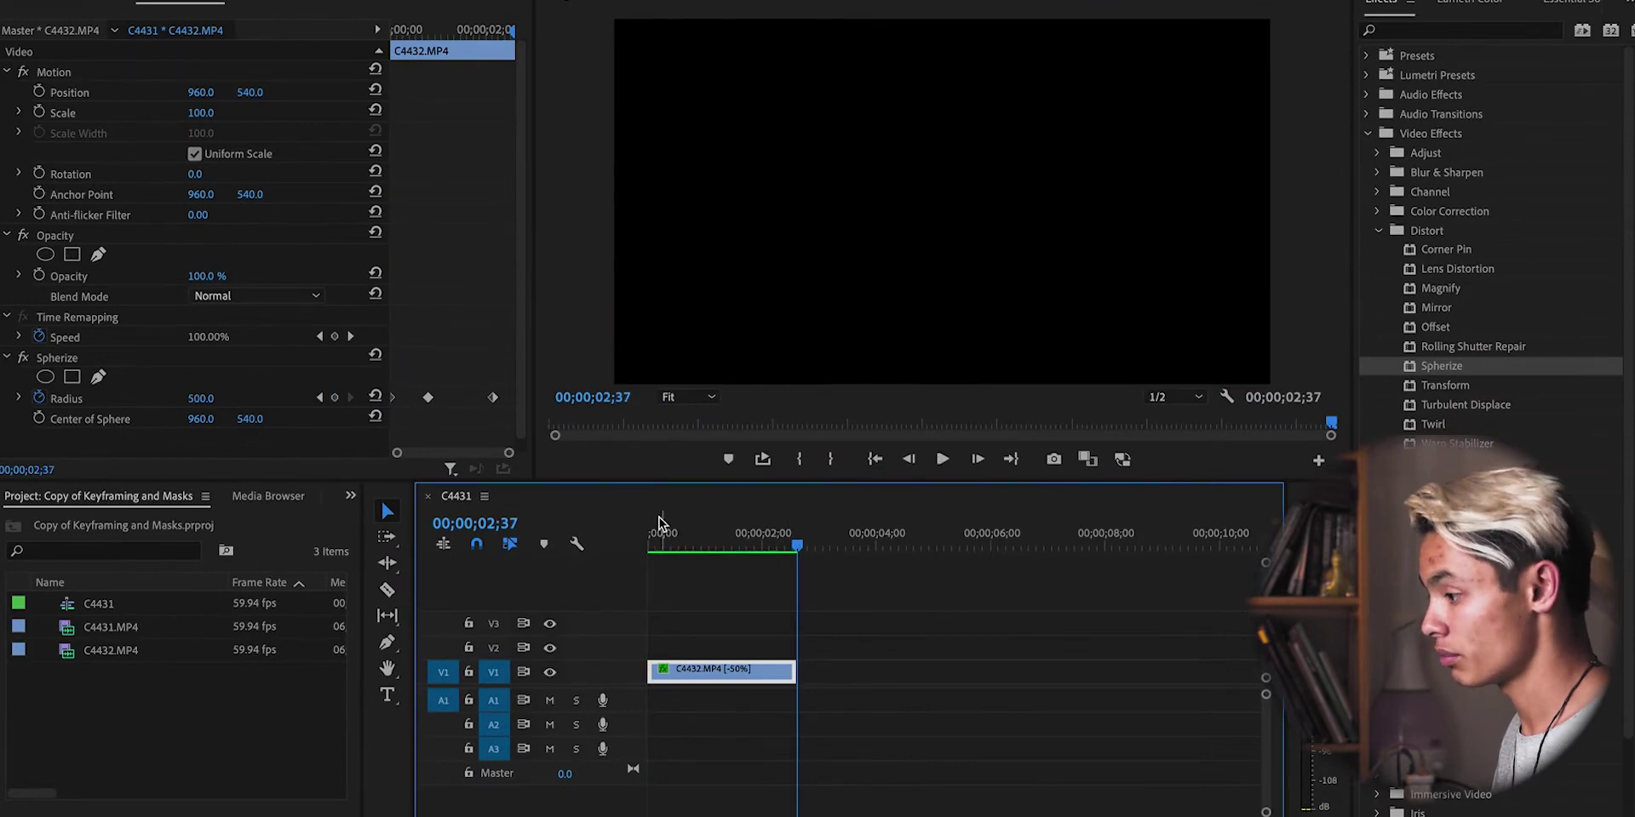
pyautogui.moveTo(658, 521); pyautogui.dragTo(717, 535)
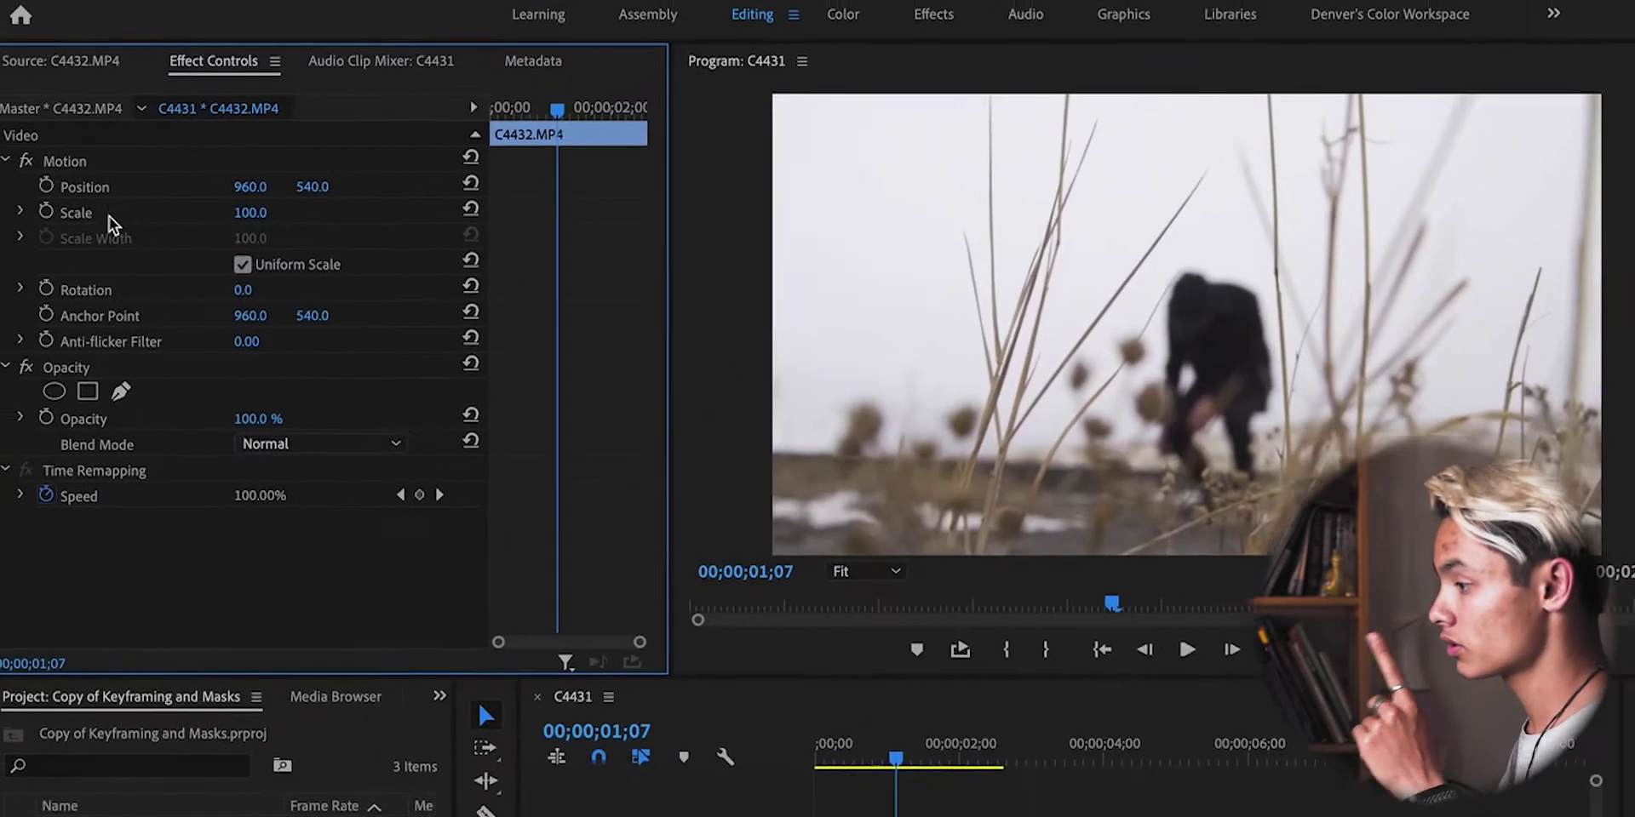
# - Animate Scale from 100 at 00;00;00;43 to 200 at 00;00;01;57
pyautogui.moveTo(539, 111); pyautogui.dragTo(532, 111)
pyautogui.click(58, 221)
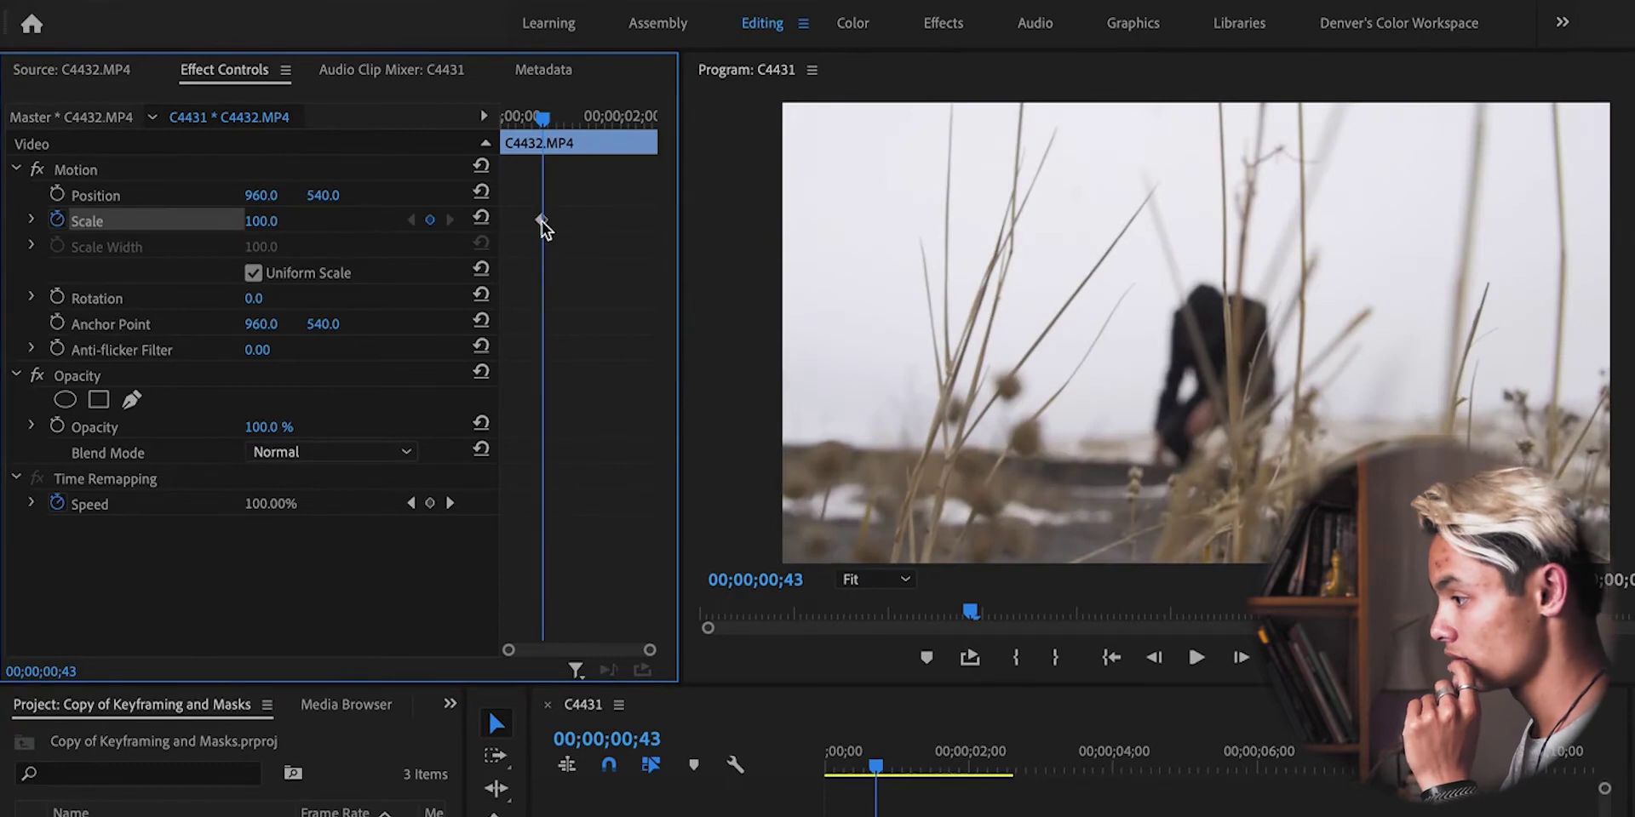
pyautogui.click(617, 116)
pyautogui.click(279, 218)
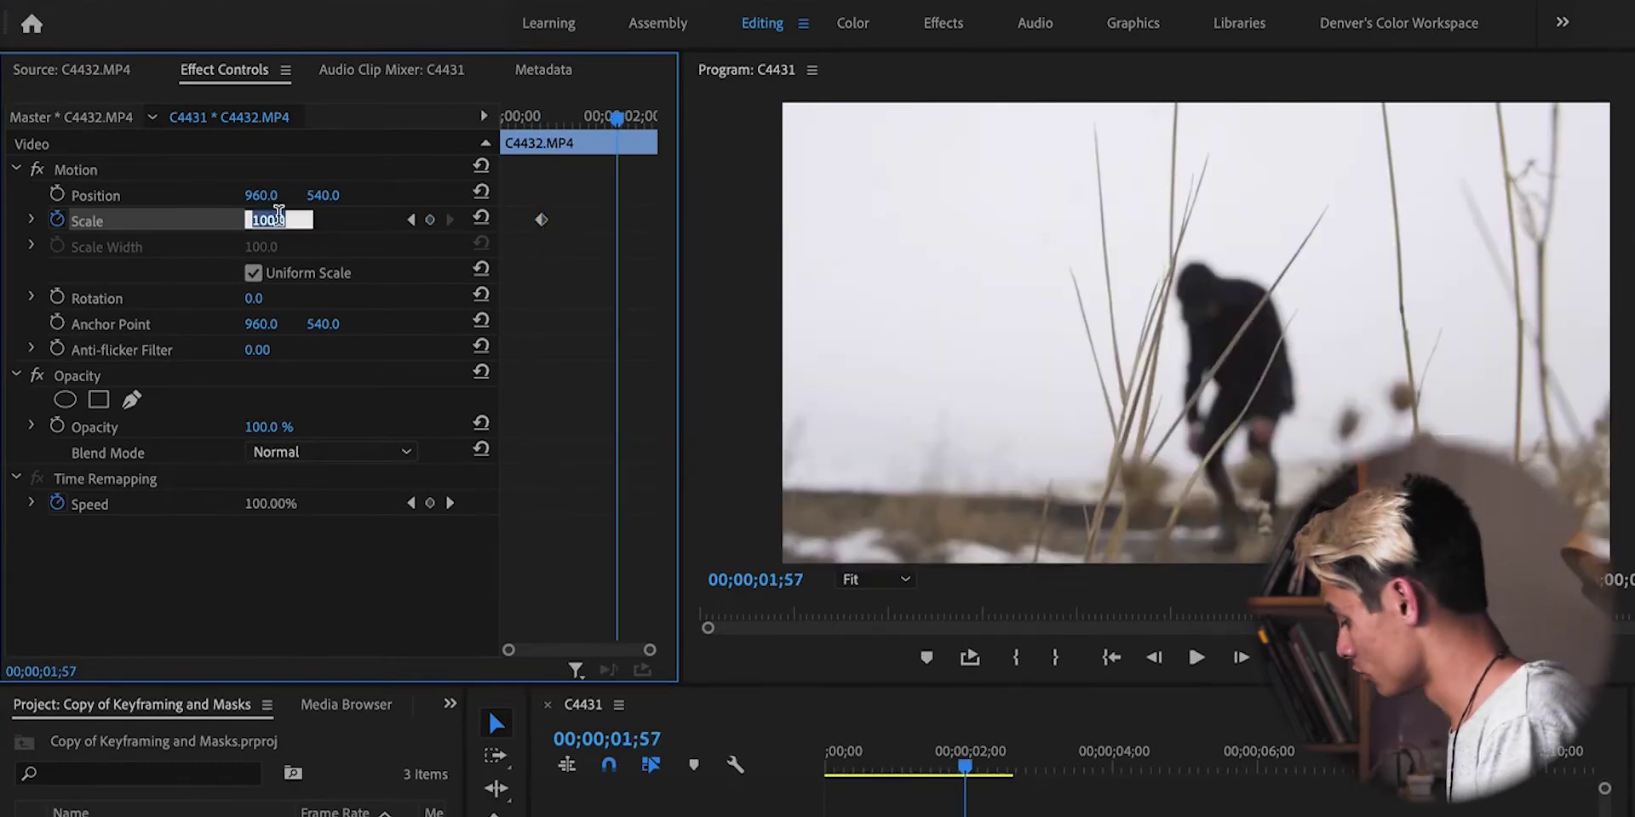
pyautogui.write('200')
pyautogui.press('Return')
# - Preview the Scale animation twice from the clip's start
pyautogui.press('Home')
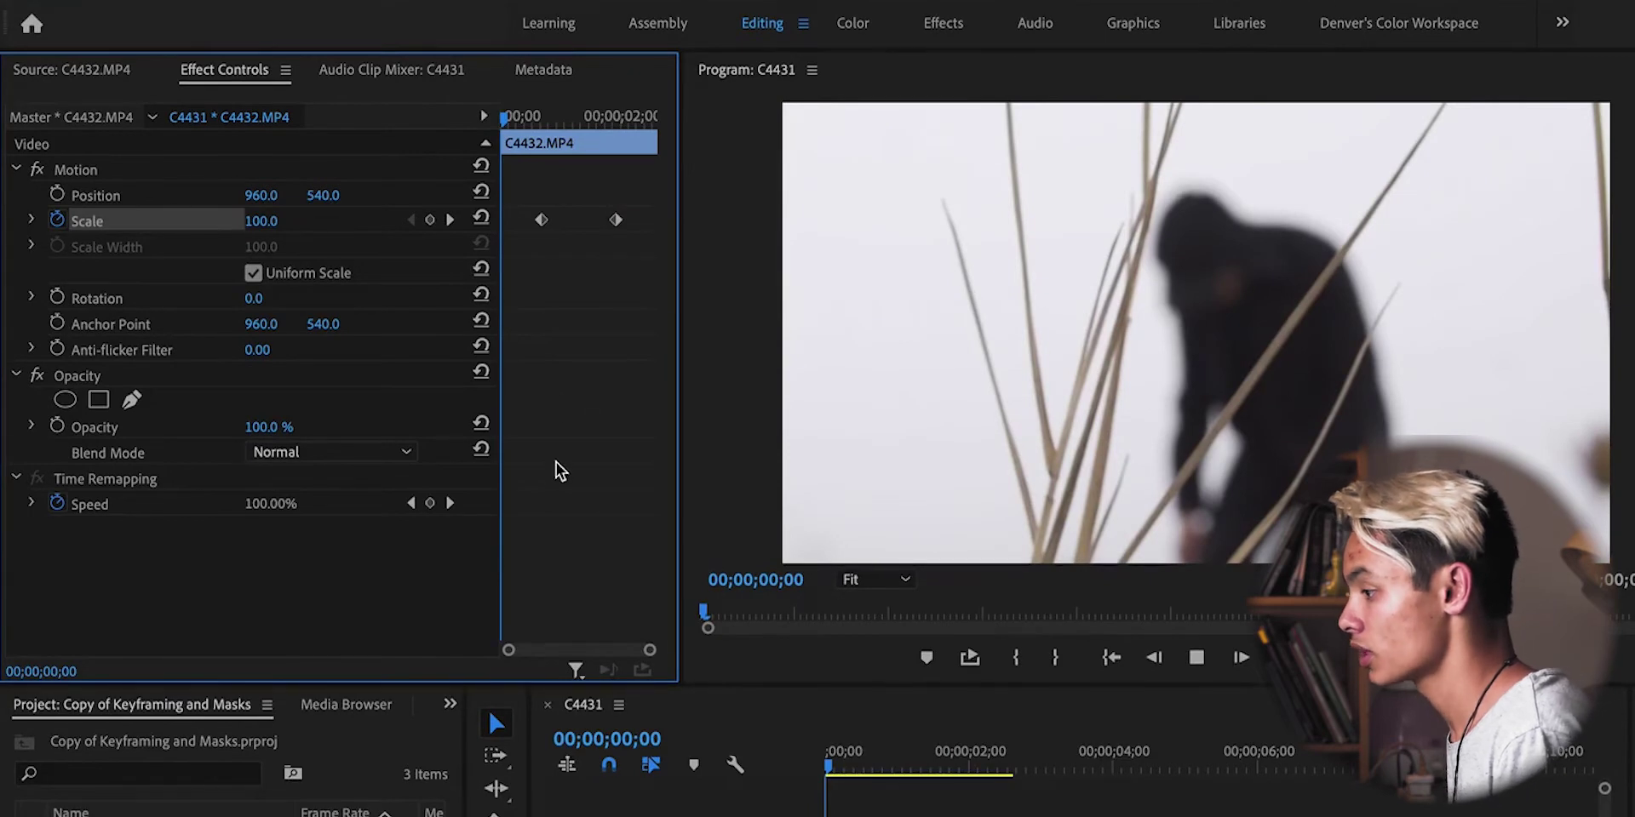
pyautogui.press('space')
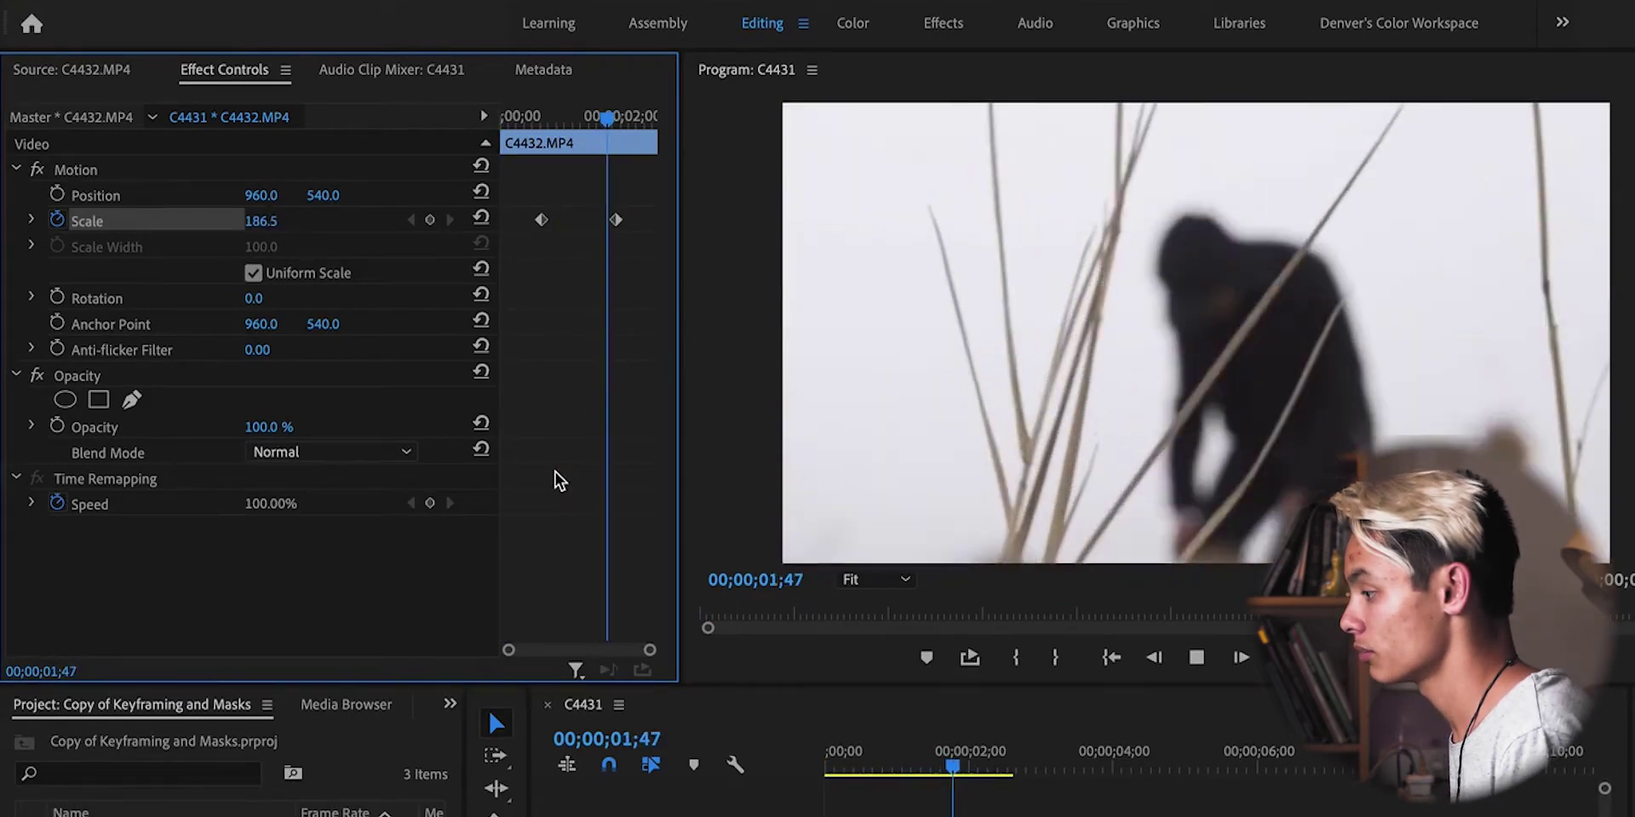
pyautogui.press('Home')
pyautogui.press('space')
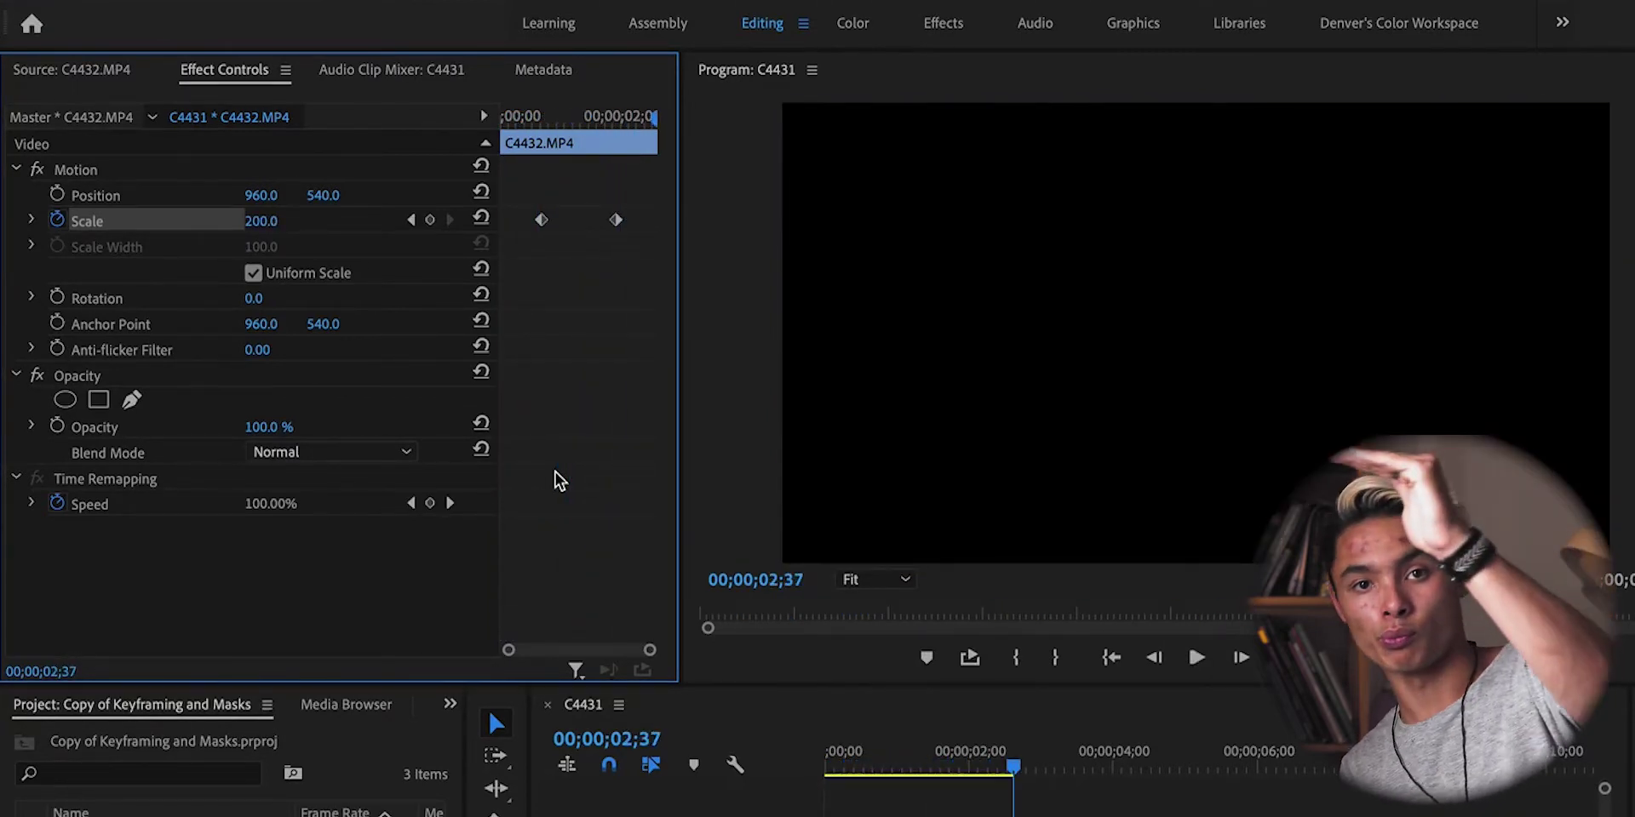
# - Return to the clip's start and apply Ease In to the first Scale keyframe
pyautogui.press('Home')
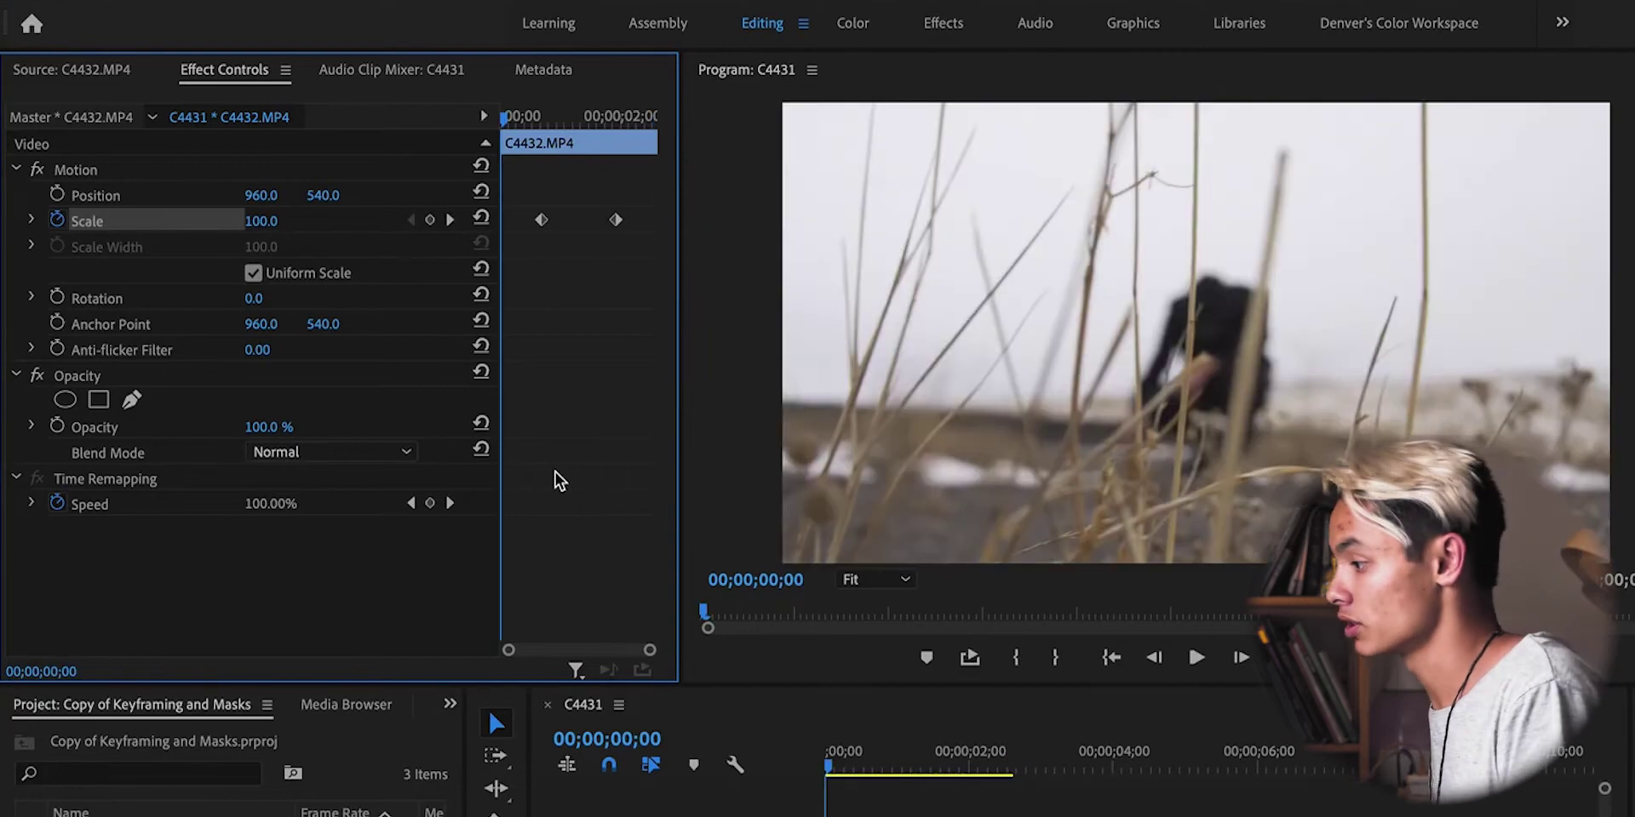
pyautogui.rightClick(544, 220)
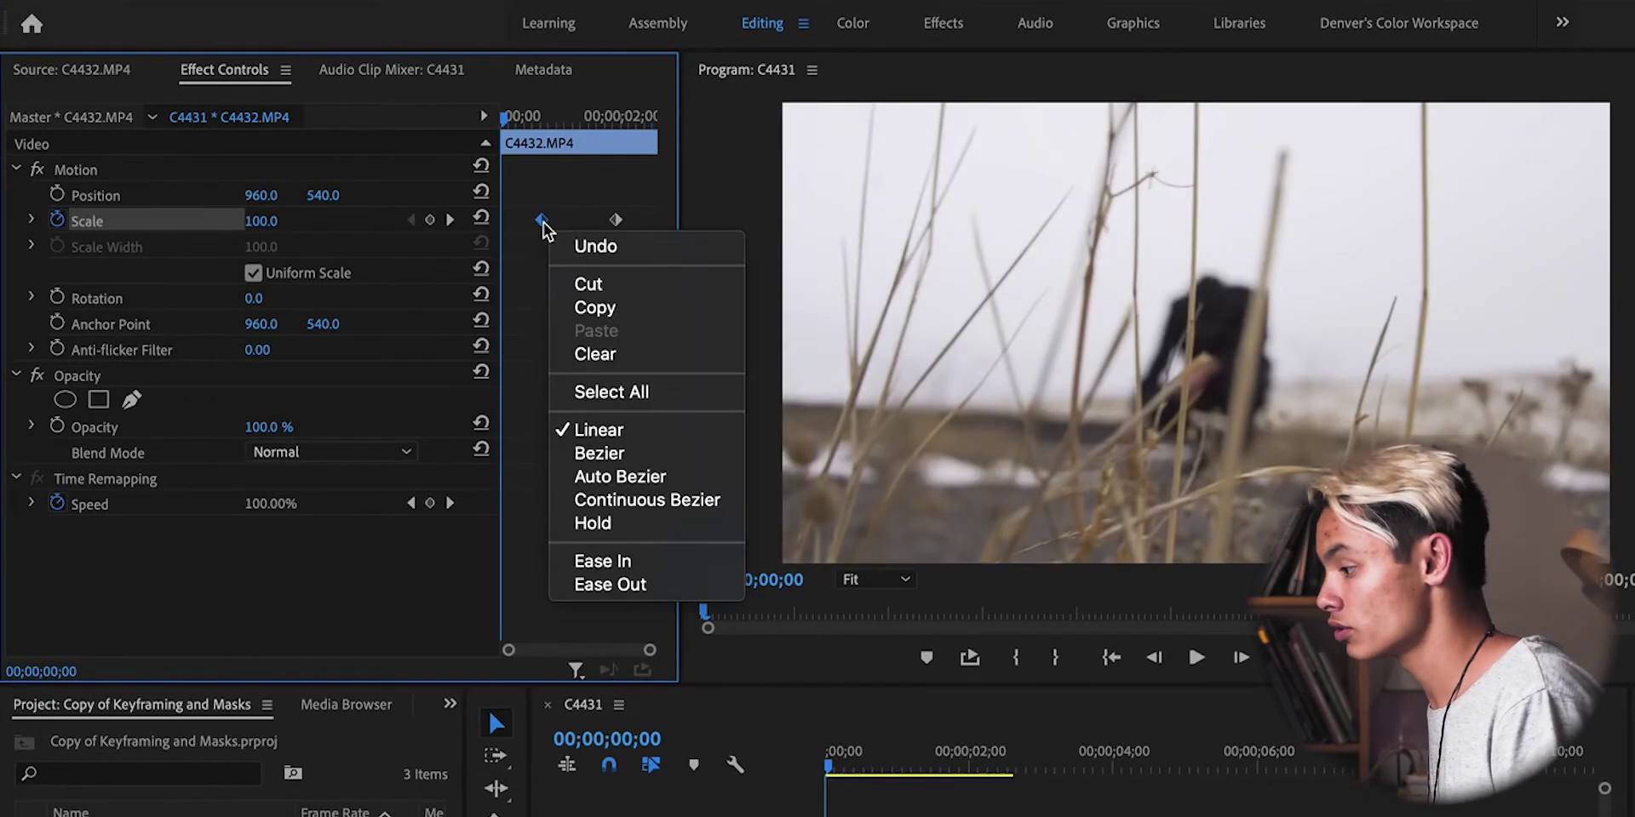
pyautogui.click(641, 560)
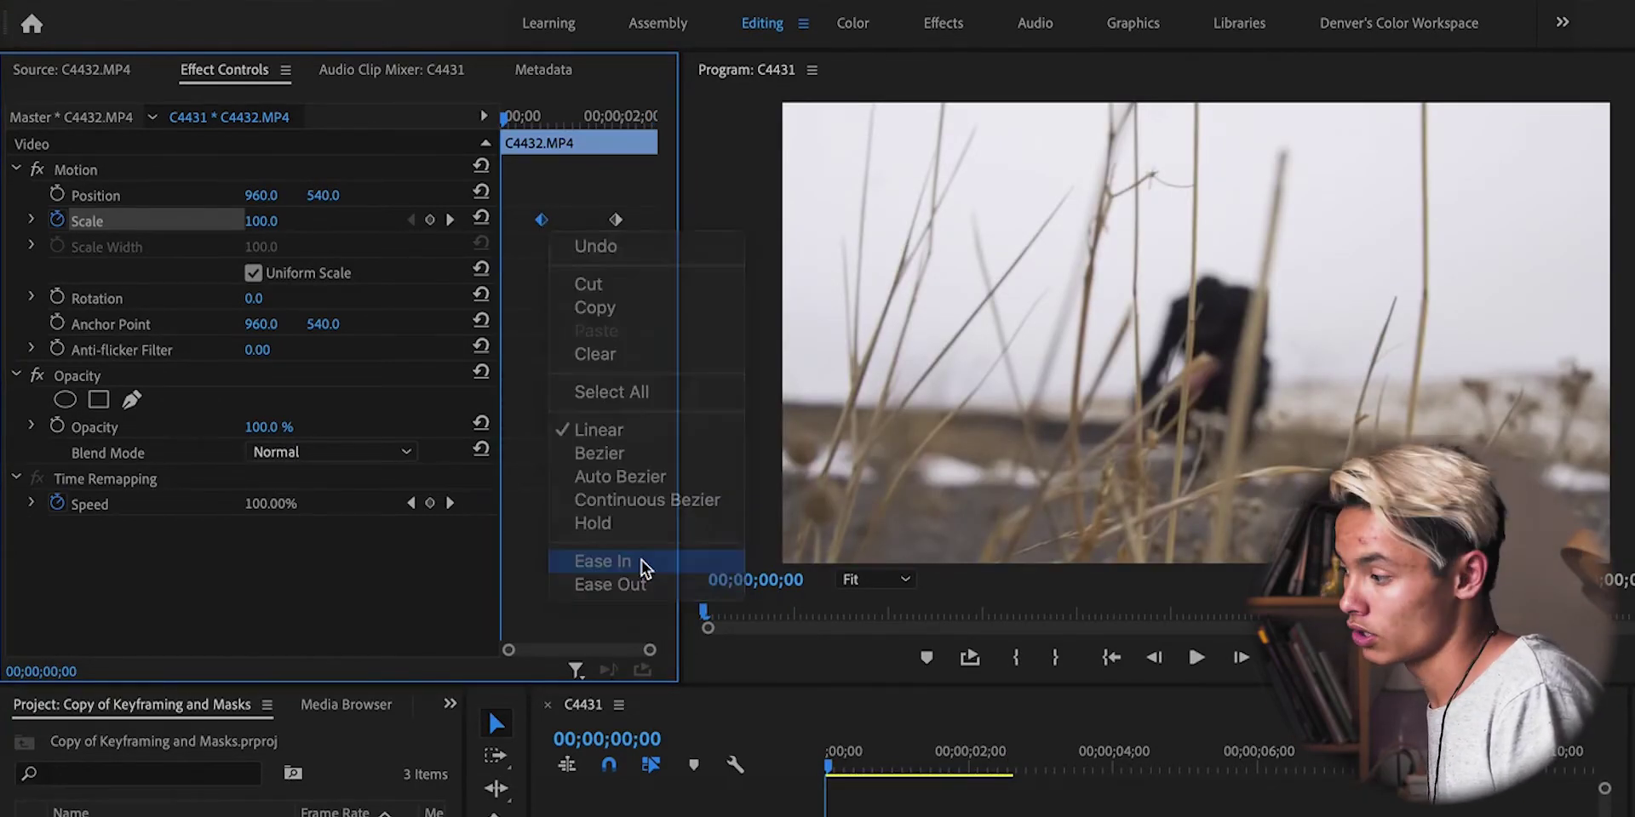
# - Apply Ease Out to the second Scale keyframe and preview the eased zoom
pyautogui.rightClick(619, 221)
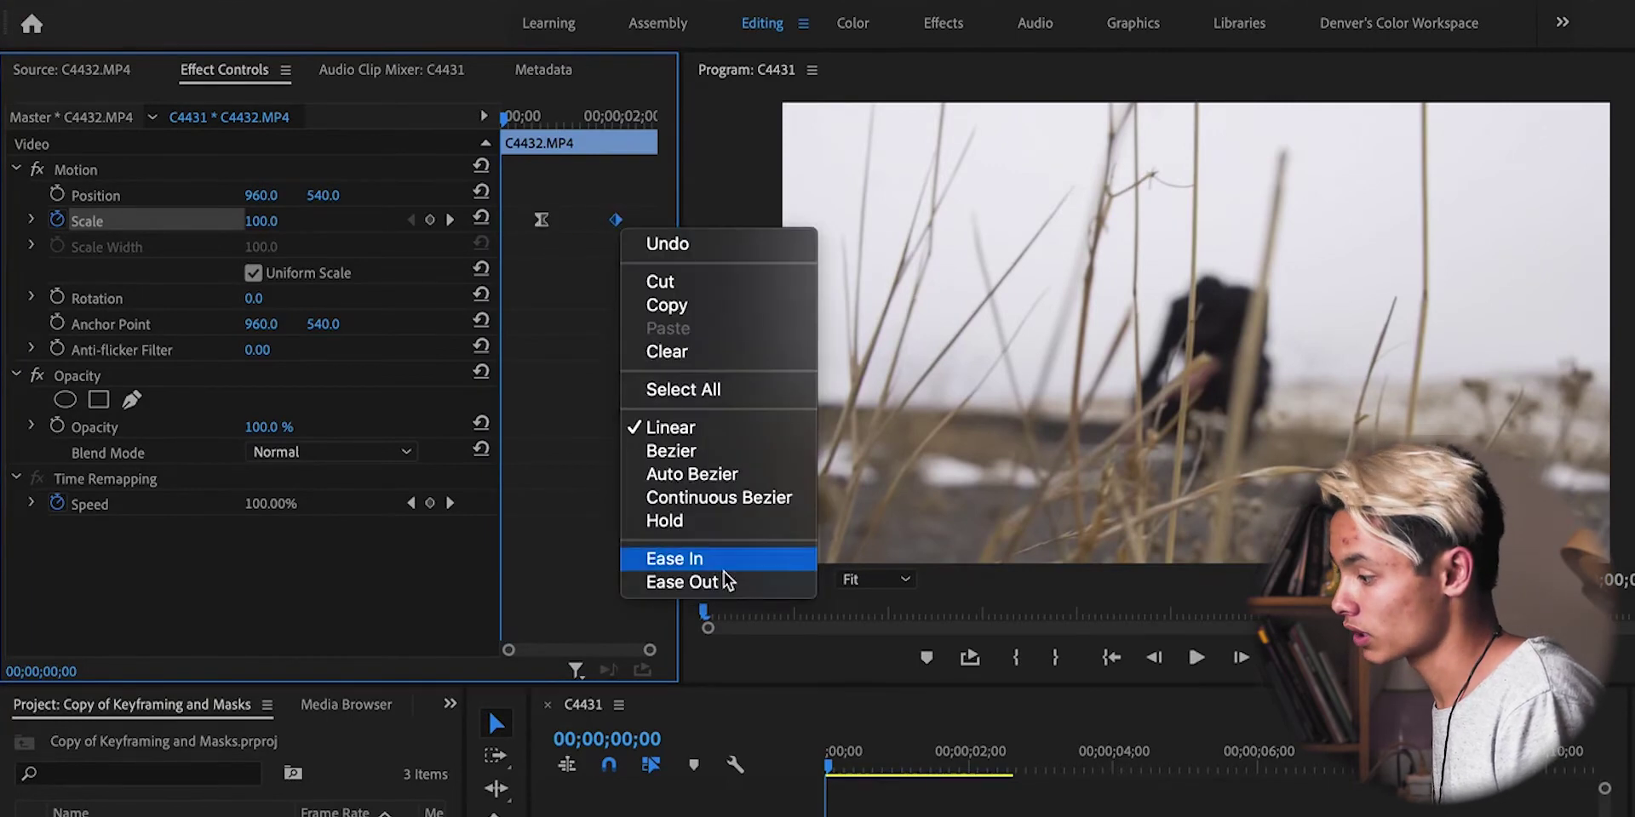
pyautogui.click(724, 584)
pyautogui.press('space')
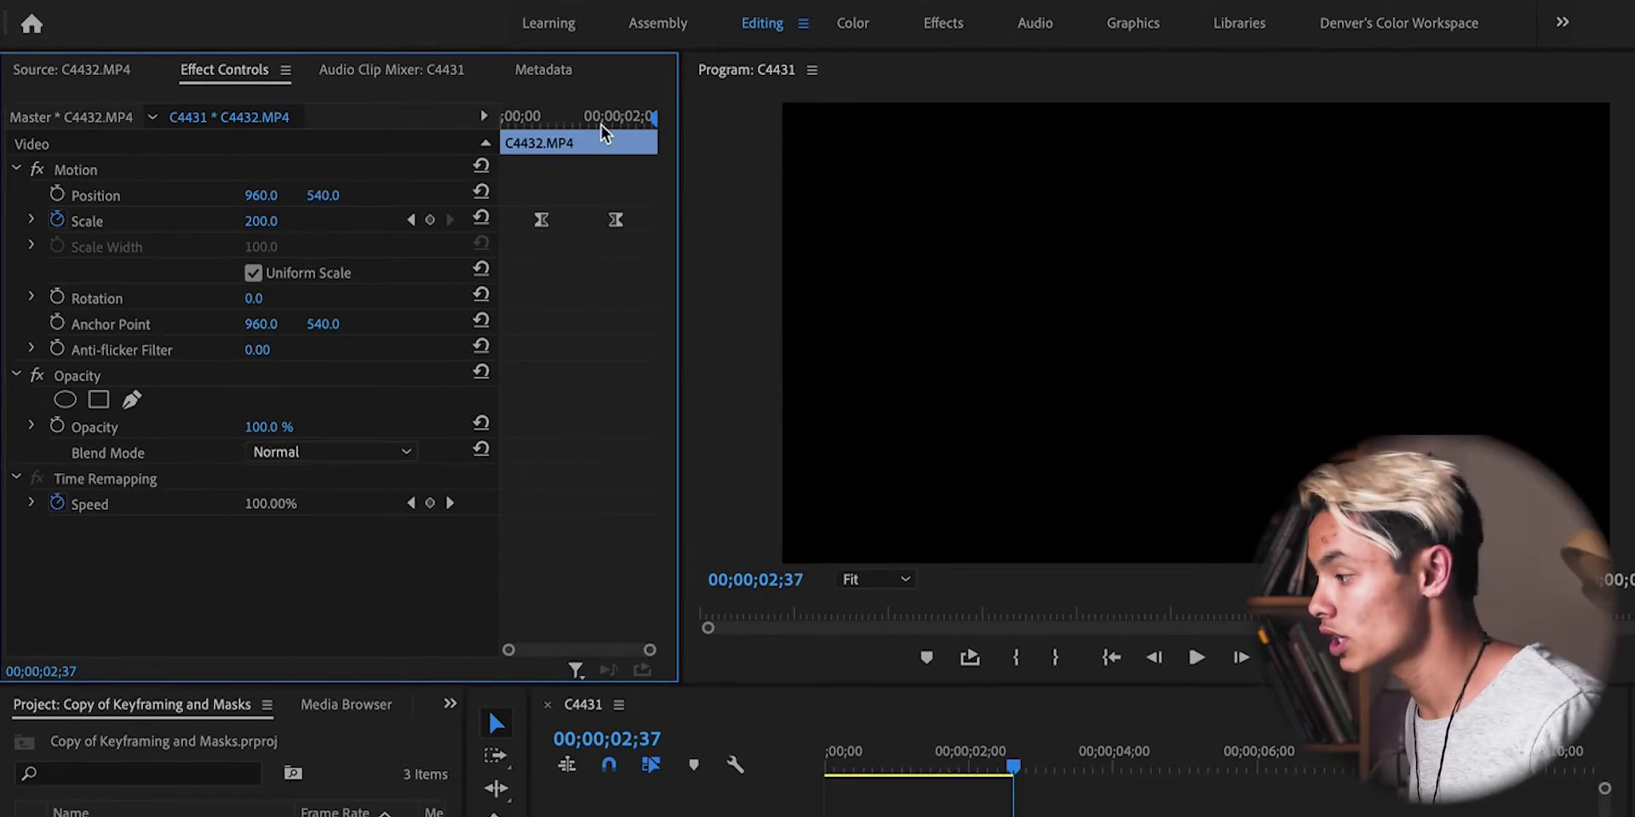
# - Reshape the Scale value graph so the zoom starts slowly and speeds up sharply at the end, and preview it from near the start
pyautogui.moveTo(601, 125); pyautogui.dragTo(575, 121)
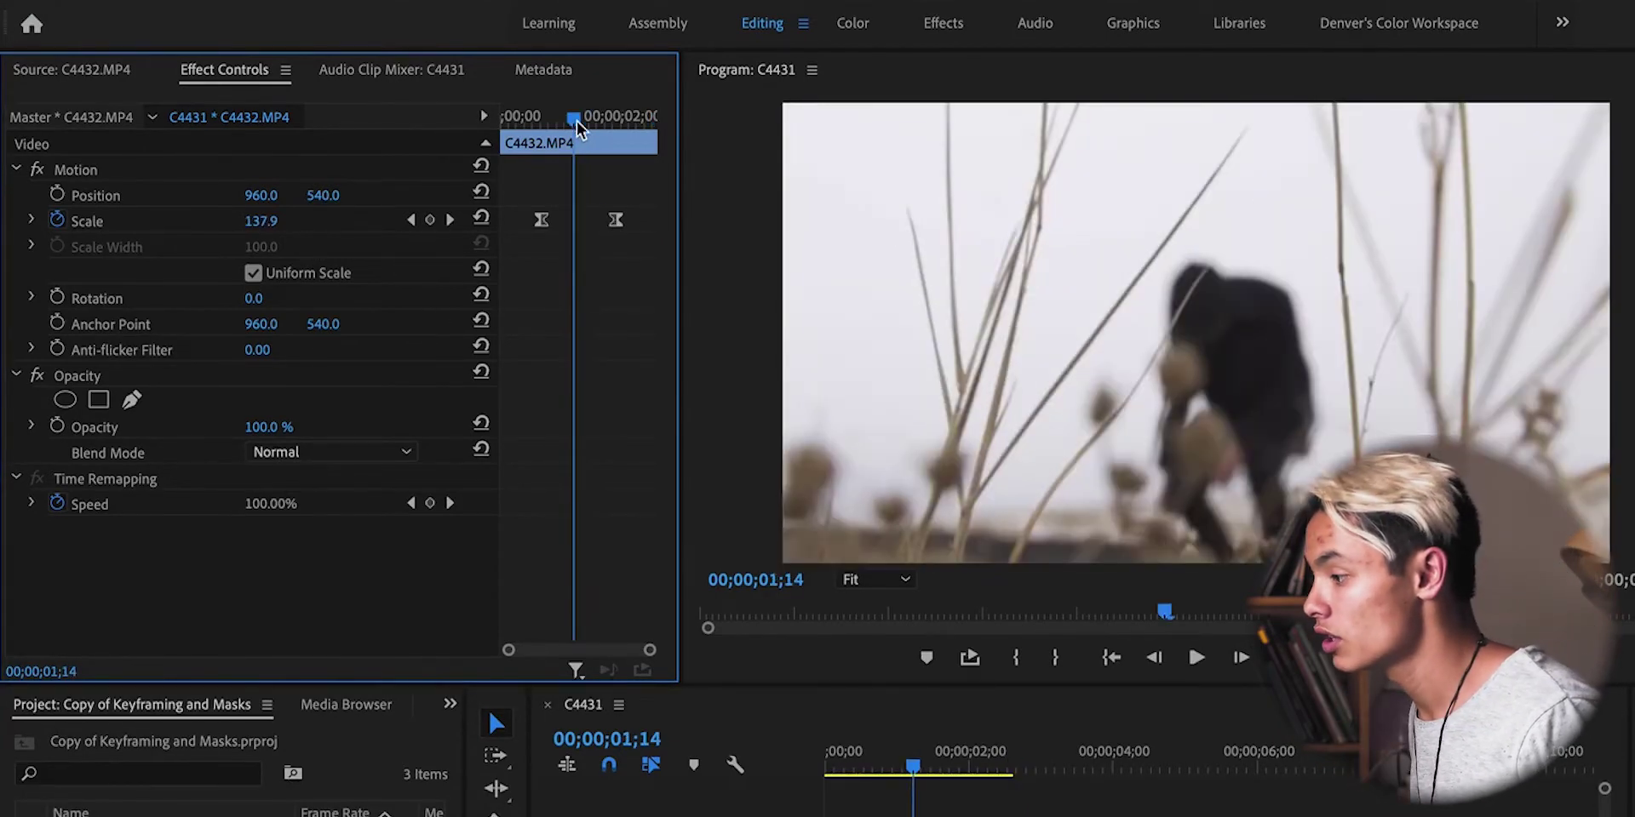
pyautogui.click(32, 221)
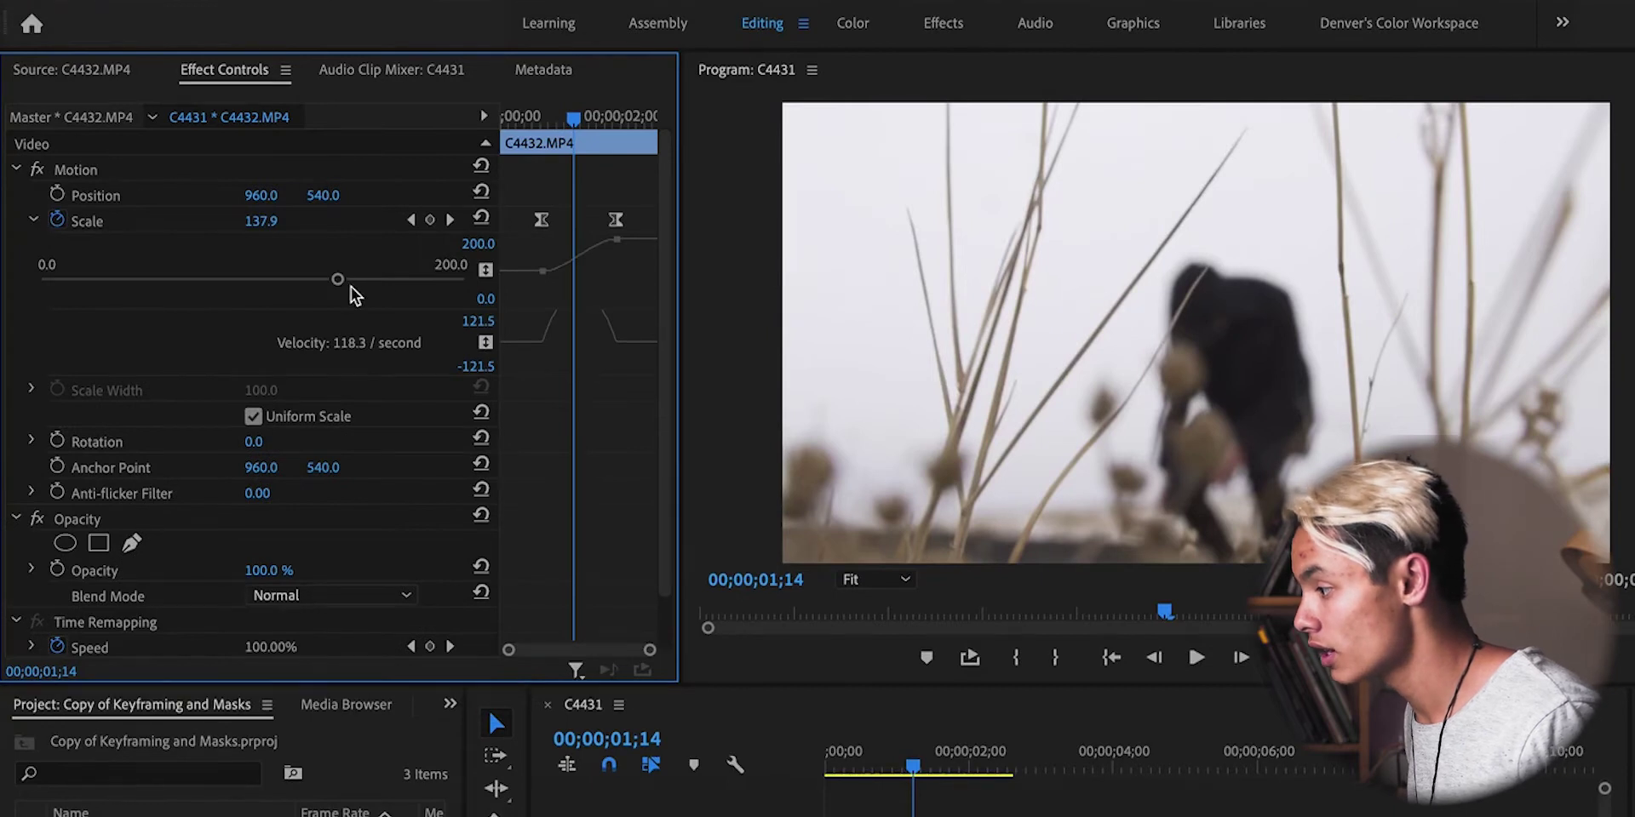
pyautogui.click(545, 272)
pyautogui.moveTo(555, 273); pyautogui.dragTo(611, 264)
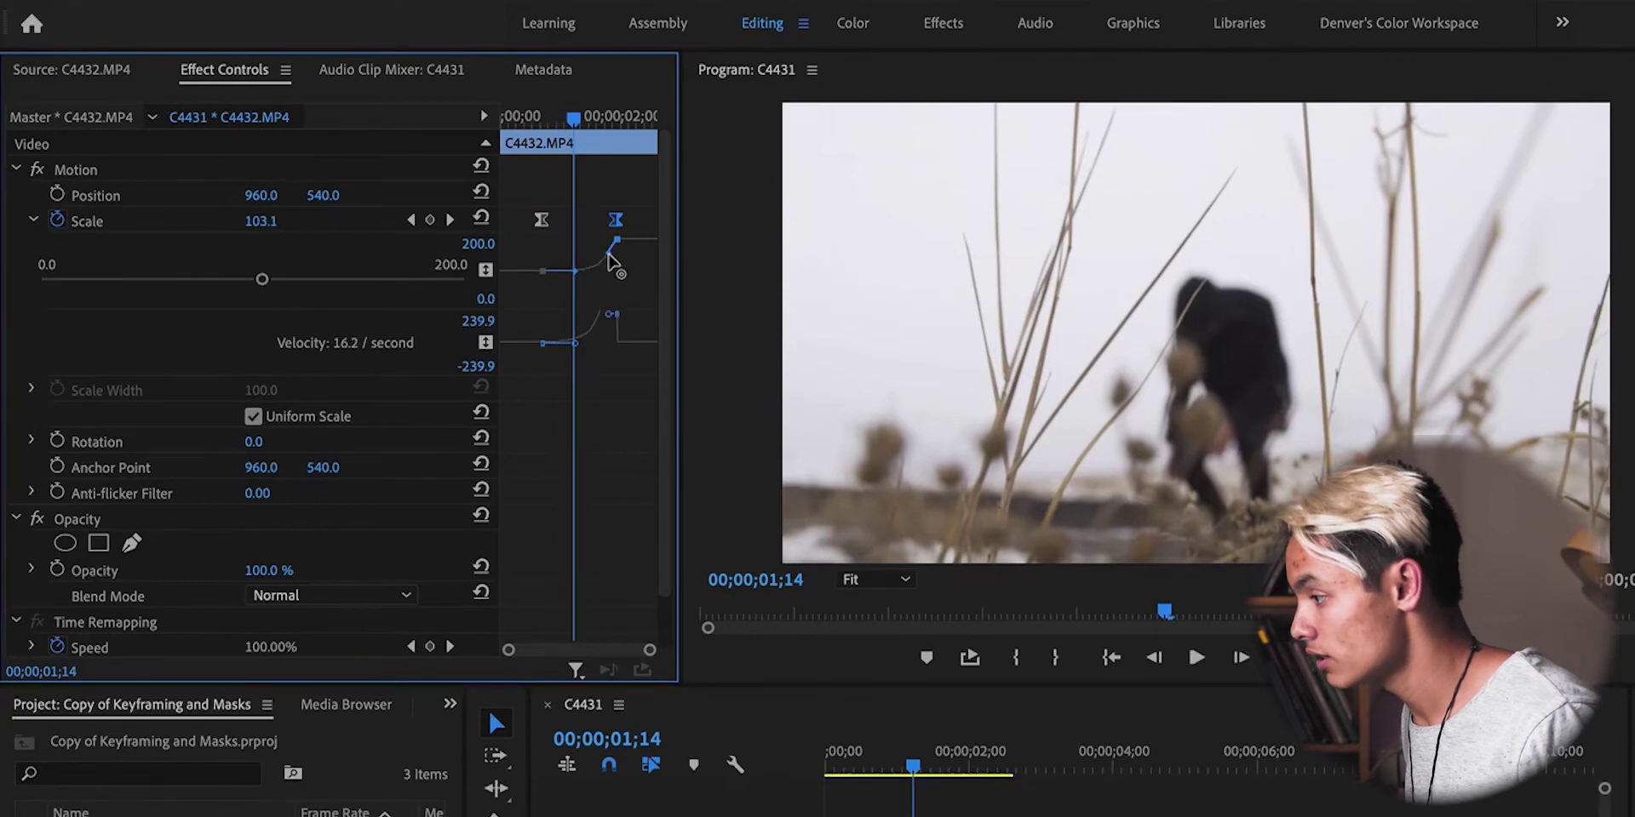
pyautogui.moveTo(574, 117); pyautogui.dragTo(522, 117)
pyautogui.press('space')
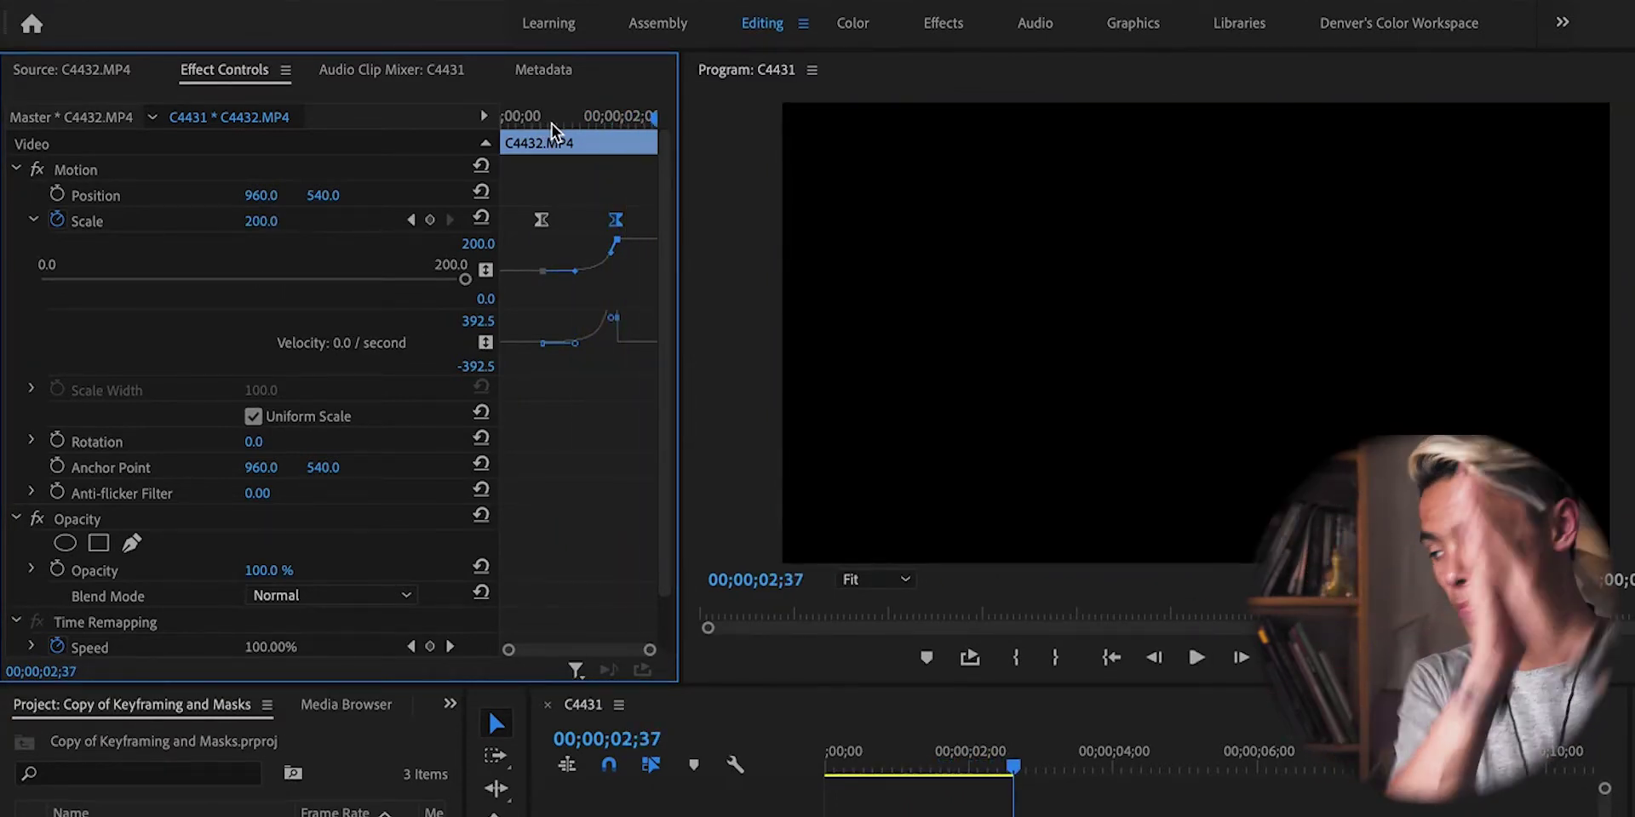
# - Reshape the Scale graph so the zoom starts fast and slows into the last keyframe, and preview it from 00;00;00;19
pyautogui.moveTo(619, 252)
pyautogui.mouseDown()
pyautogui.moveTo(568, 240)
pyautogui.moveTo(566, 259)
pyautogui.moveTo(543, 260)
pyautogui.moveTo(594, 245)
pyautogui.mouseUp()
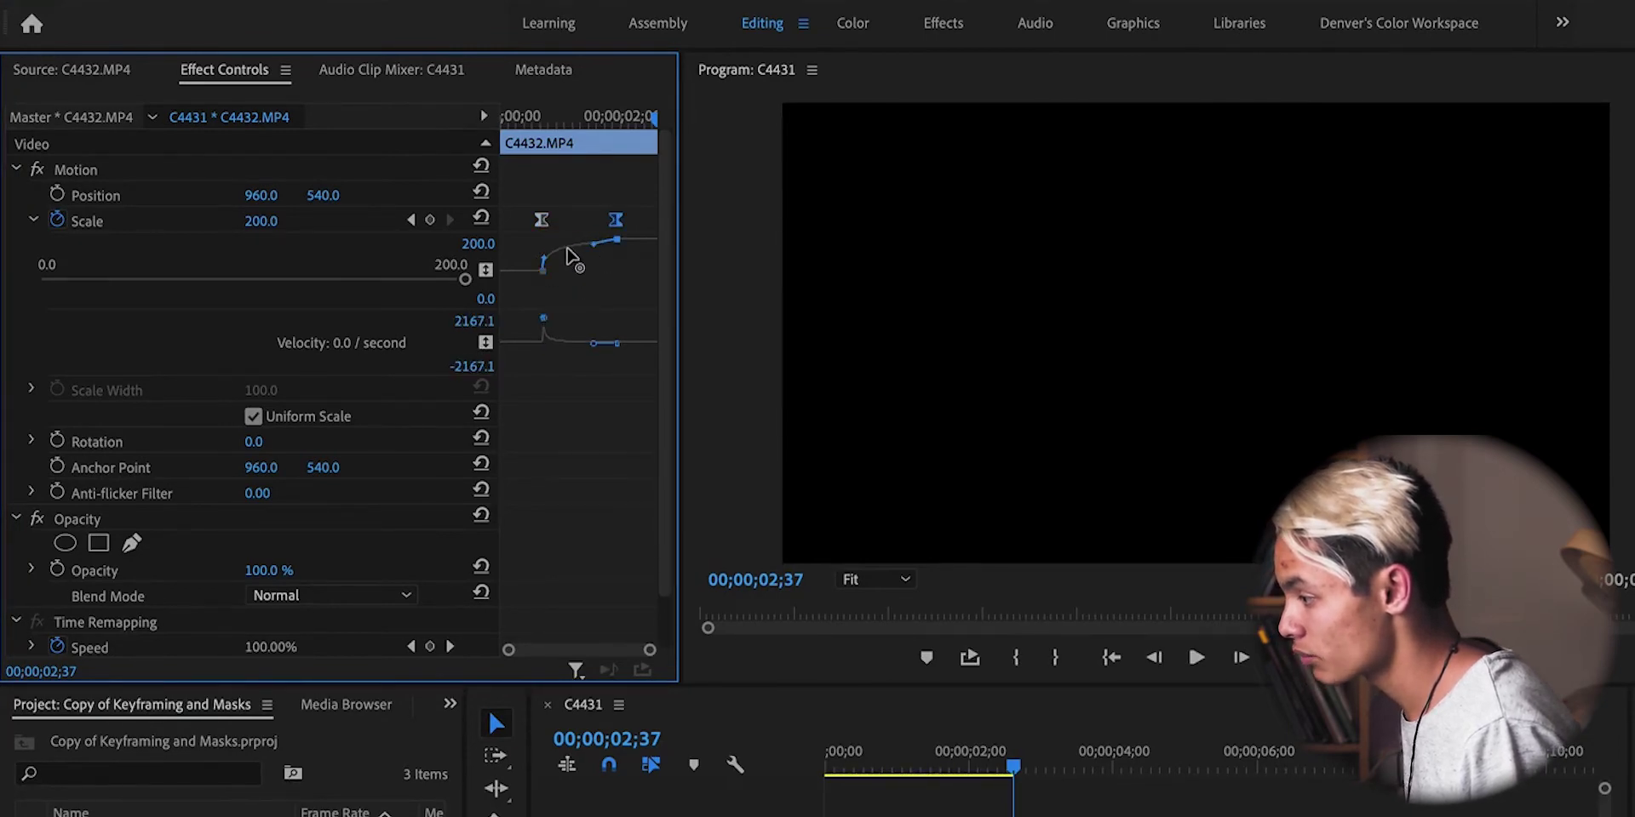
pyautogui.click(521, 117)
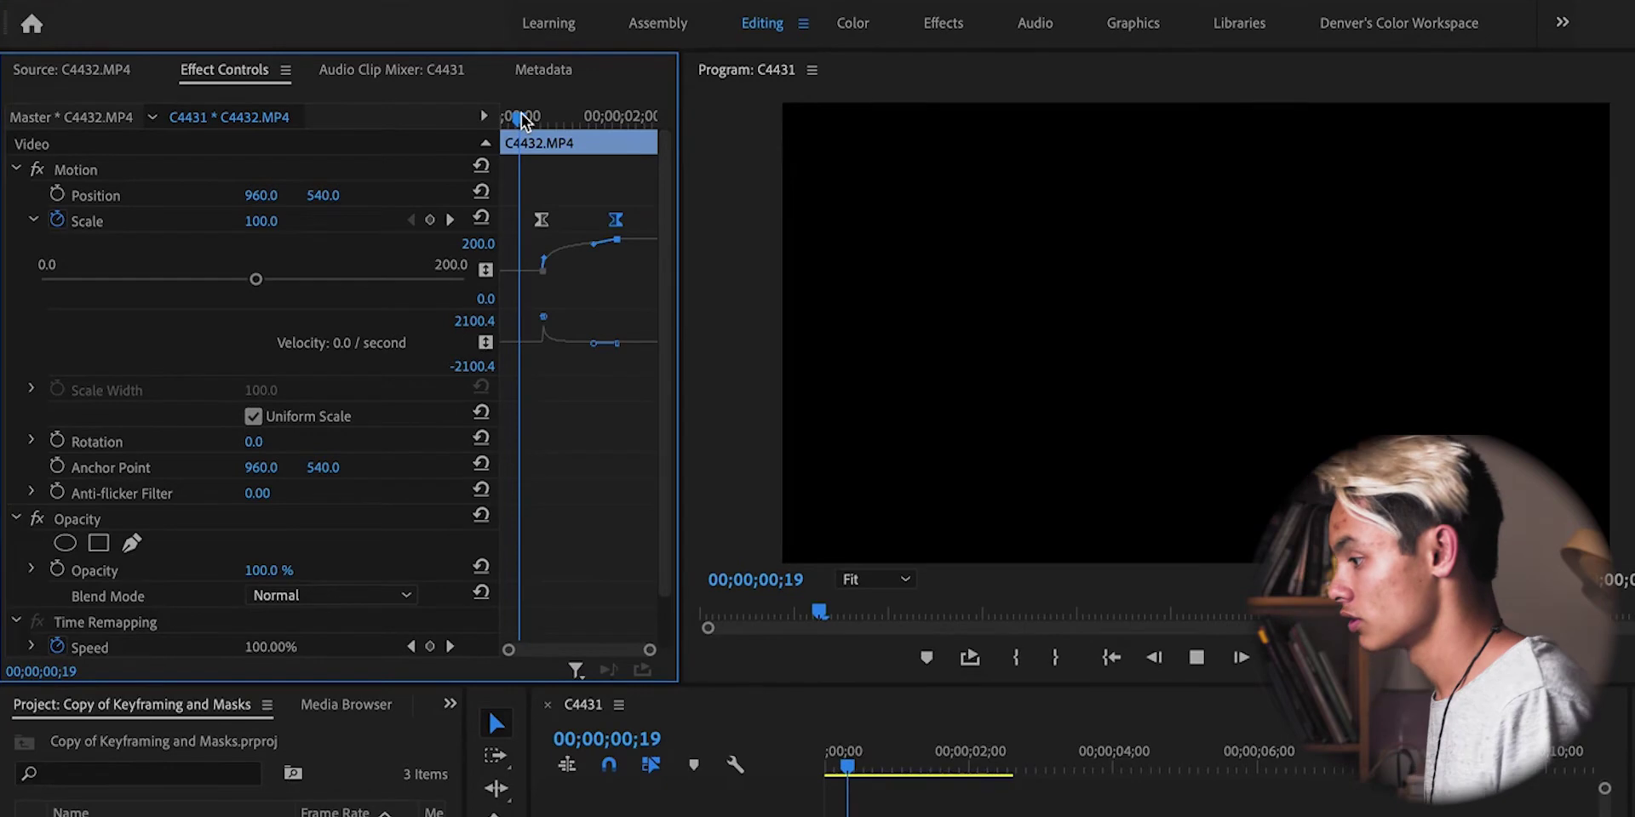
pyautogui.press('space')
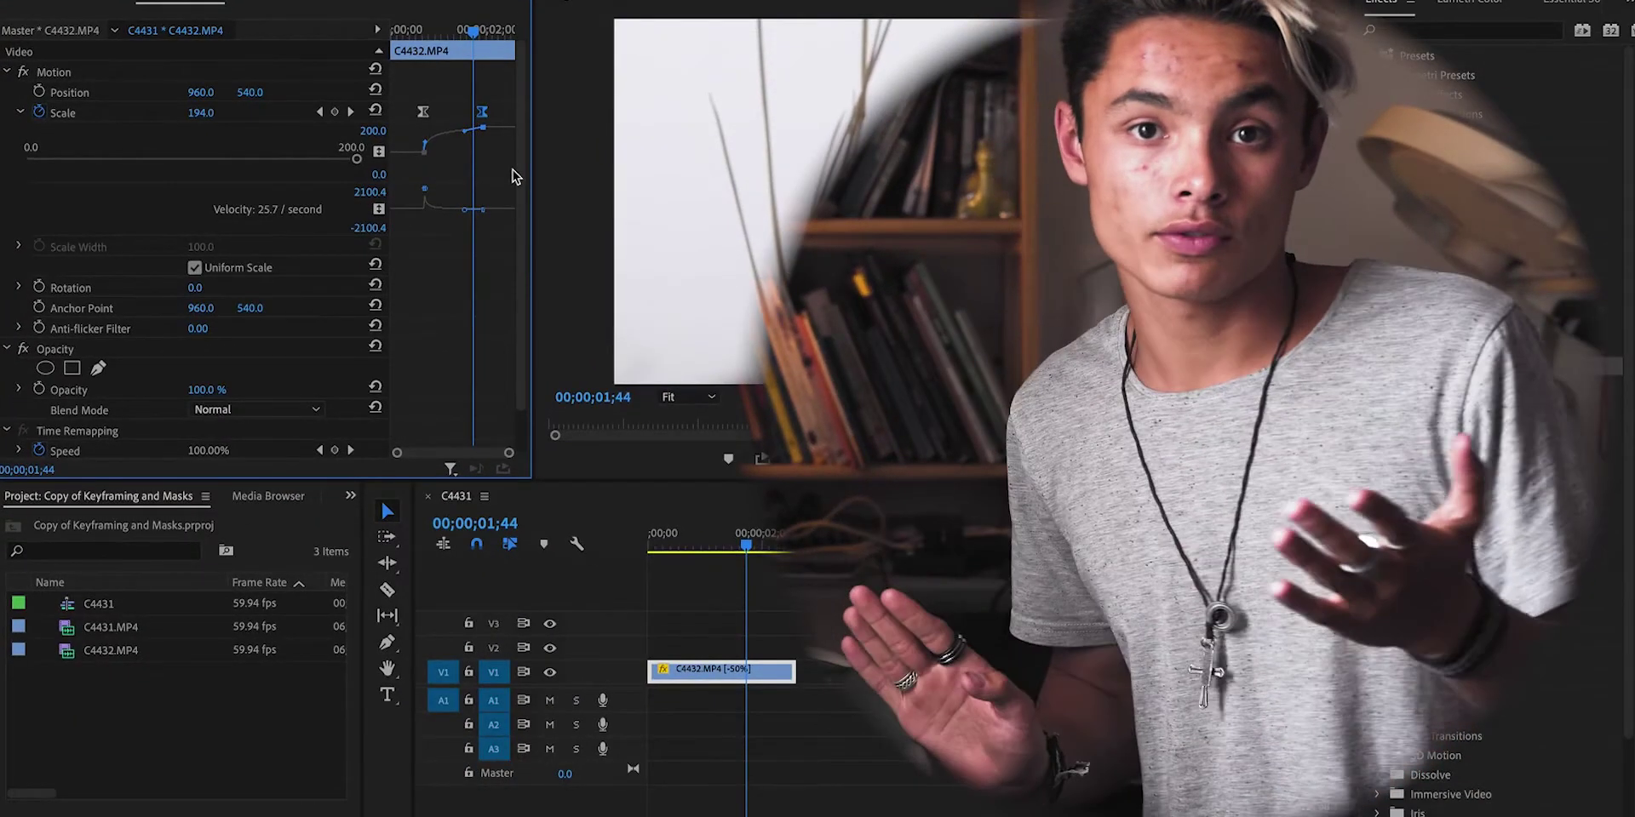
# - Remove all Scale keyframes from the clip and reset Scale to 100
pyautogui.click(43, 111)
pyautogui.press('Return')
pyautogui.click(206, 114)
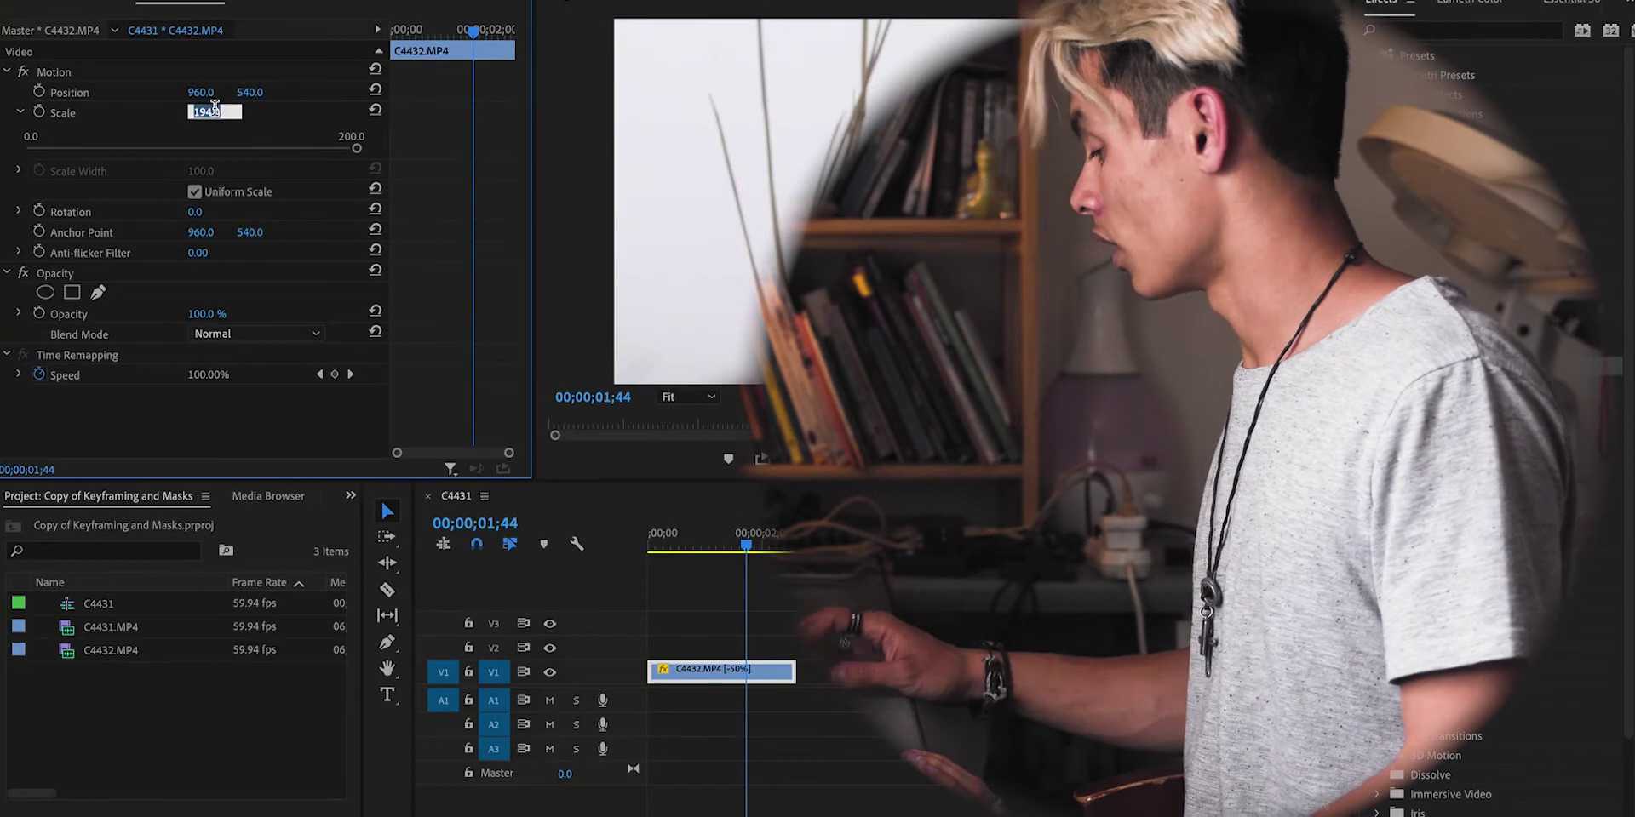
pyautogui.write('100')
pyautogui.press('Return')
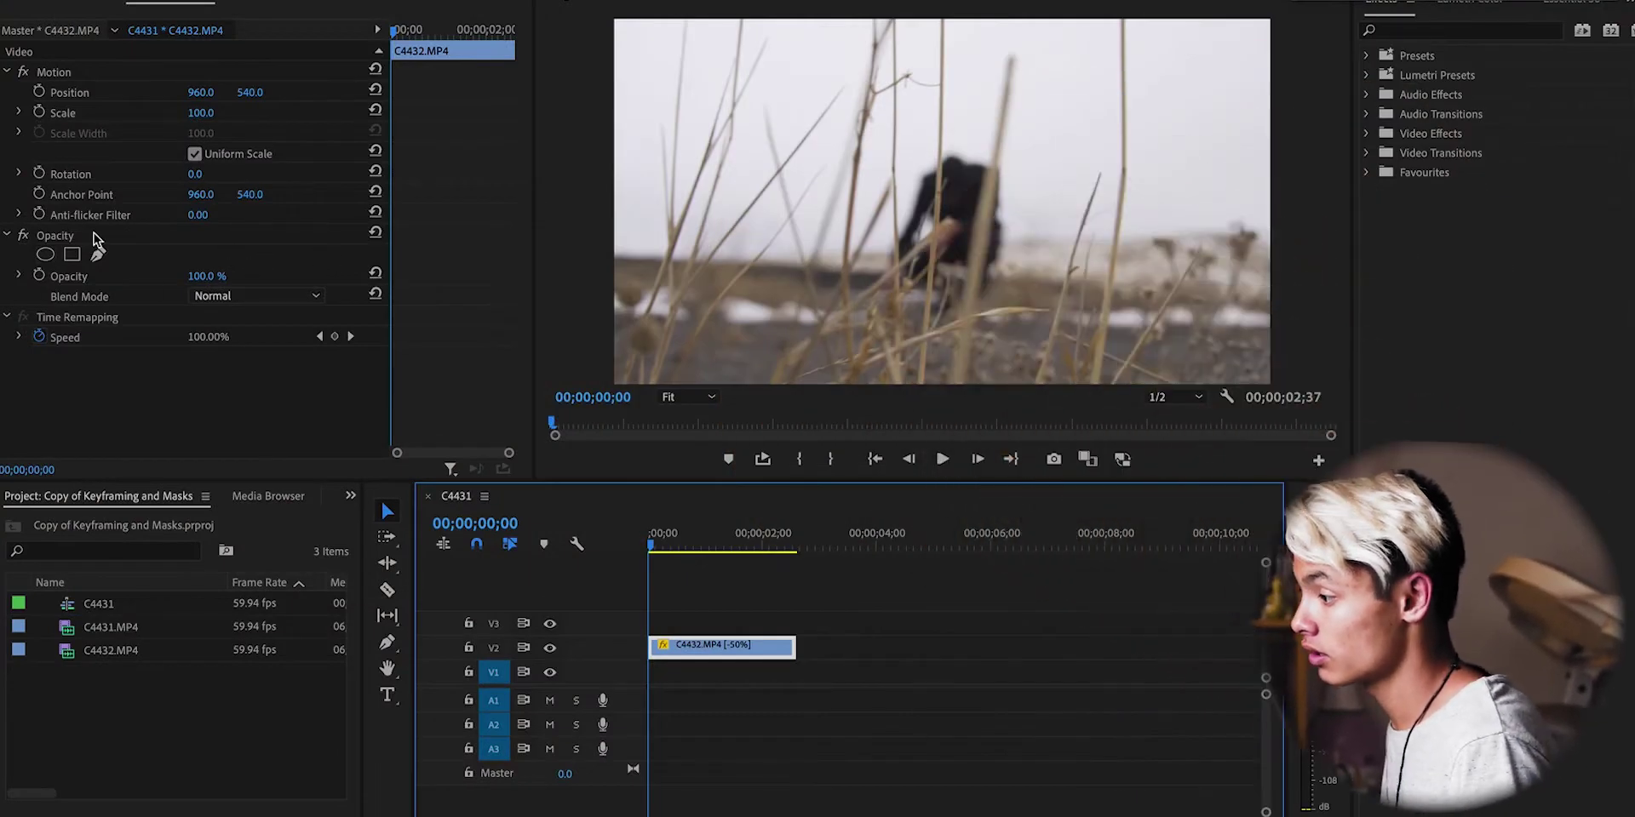
# - Draw a closed six-point free-draw bezier opacity mask around the crouching figure on the C4432.MP4 clip
pyautogui.click(84, 237)
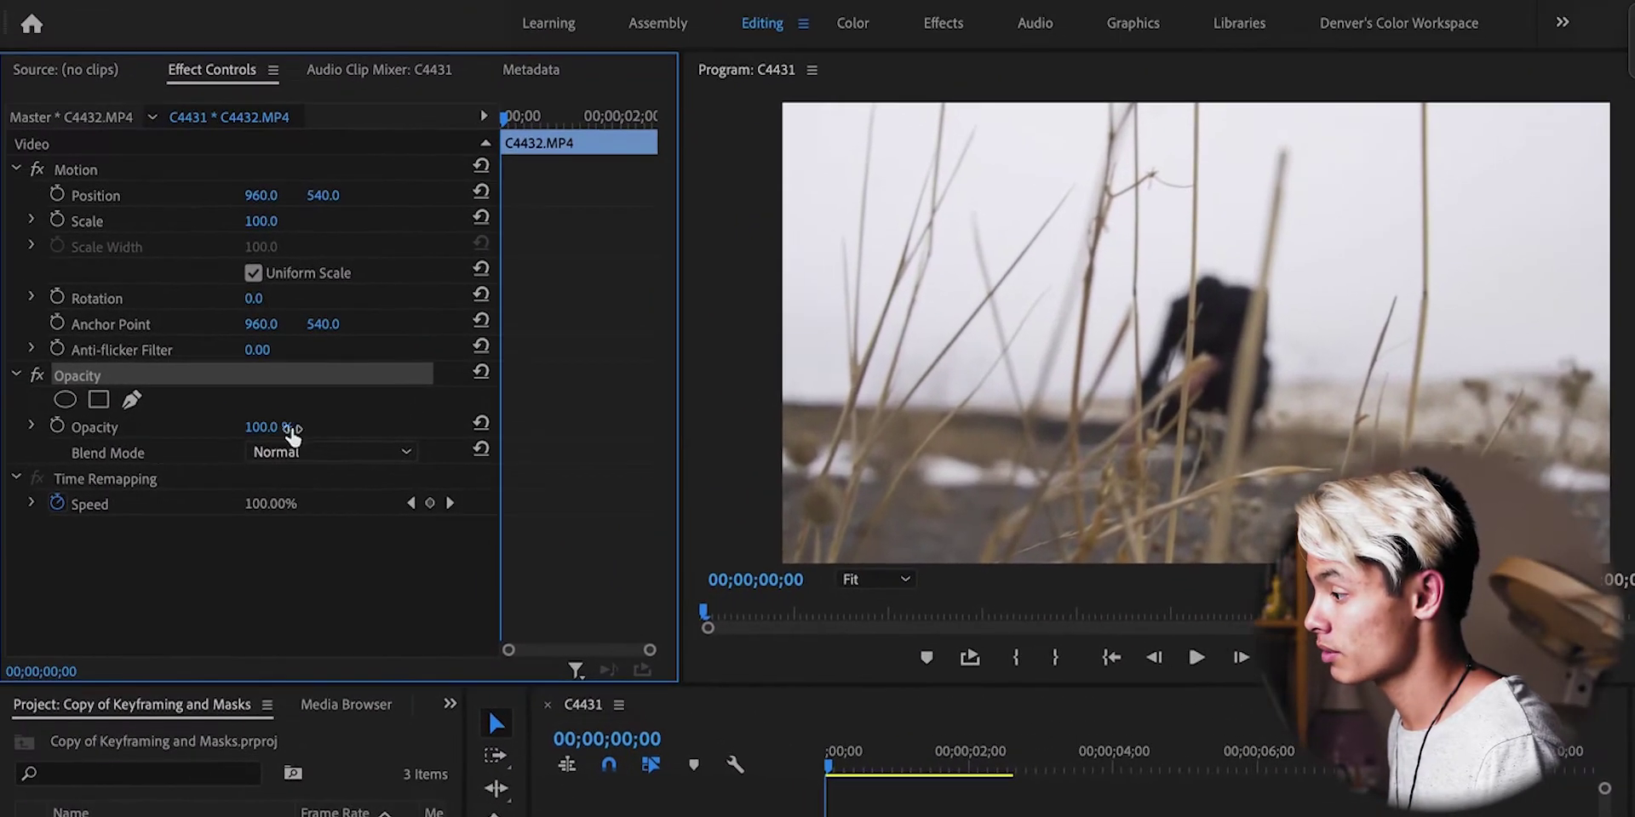
pyautogui.click(131, 399)
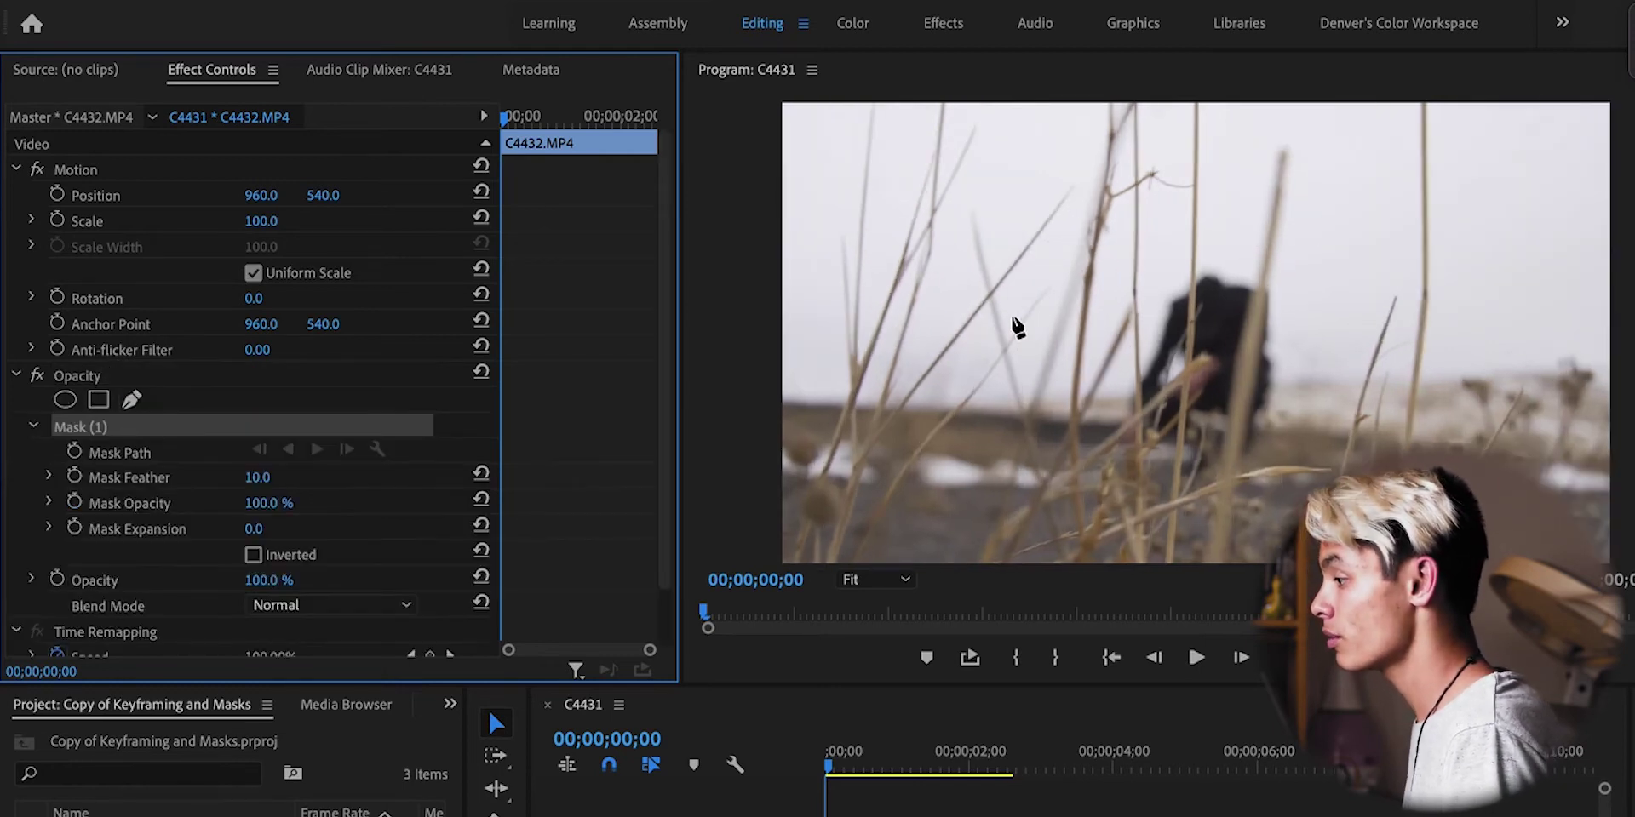
pyautogui.click(1012, 237)
pyautogui.click(1362, 237)
pyautogui.click(1342, 450)
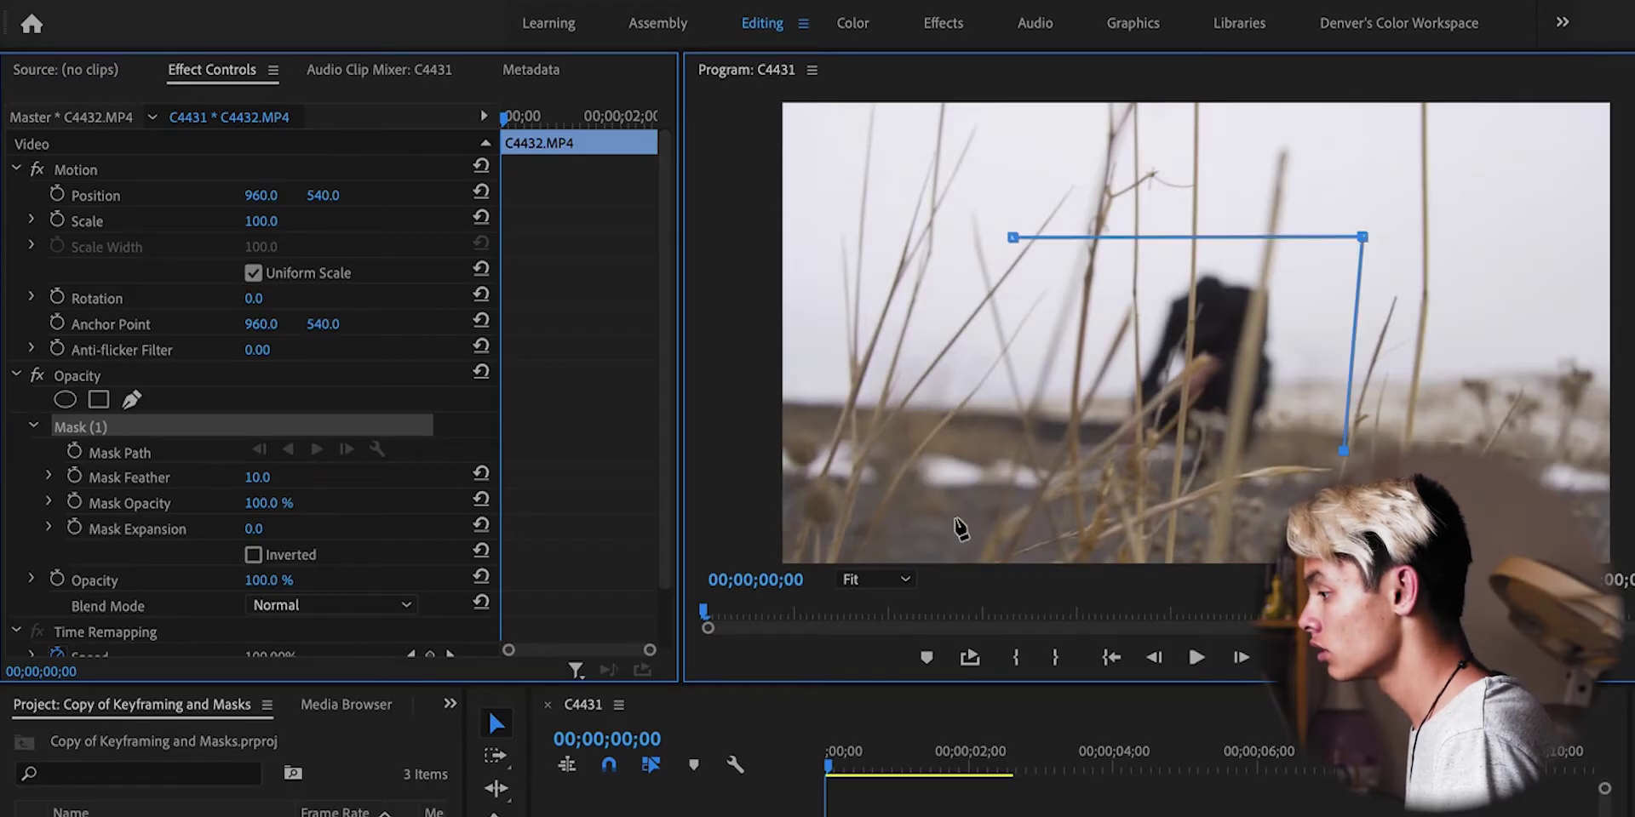
pyautogui.click(1160, 521)
pyautogui.click(851, 399)
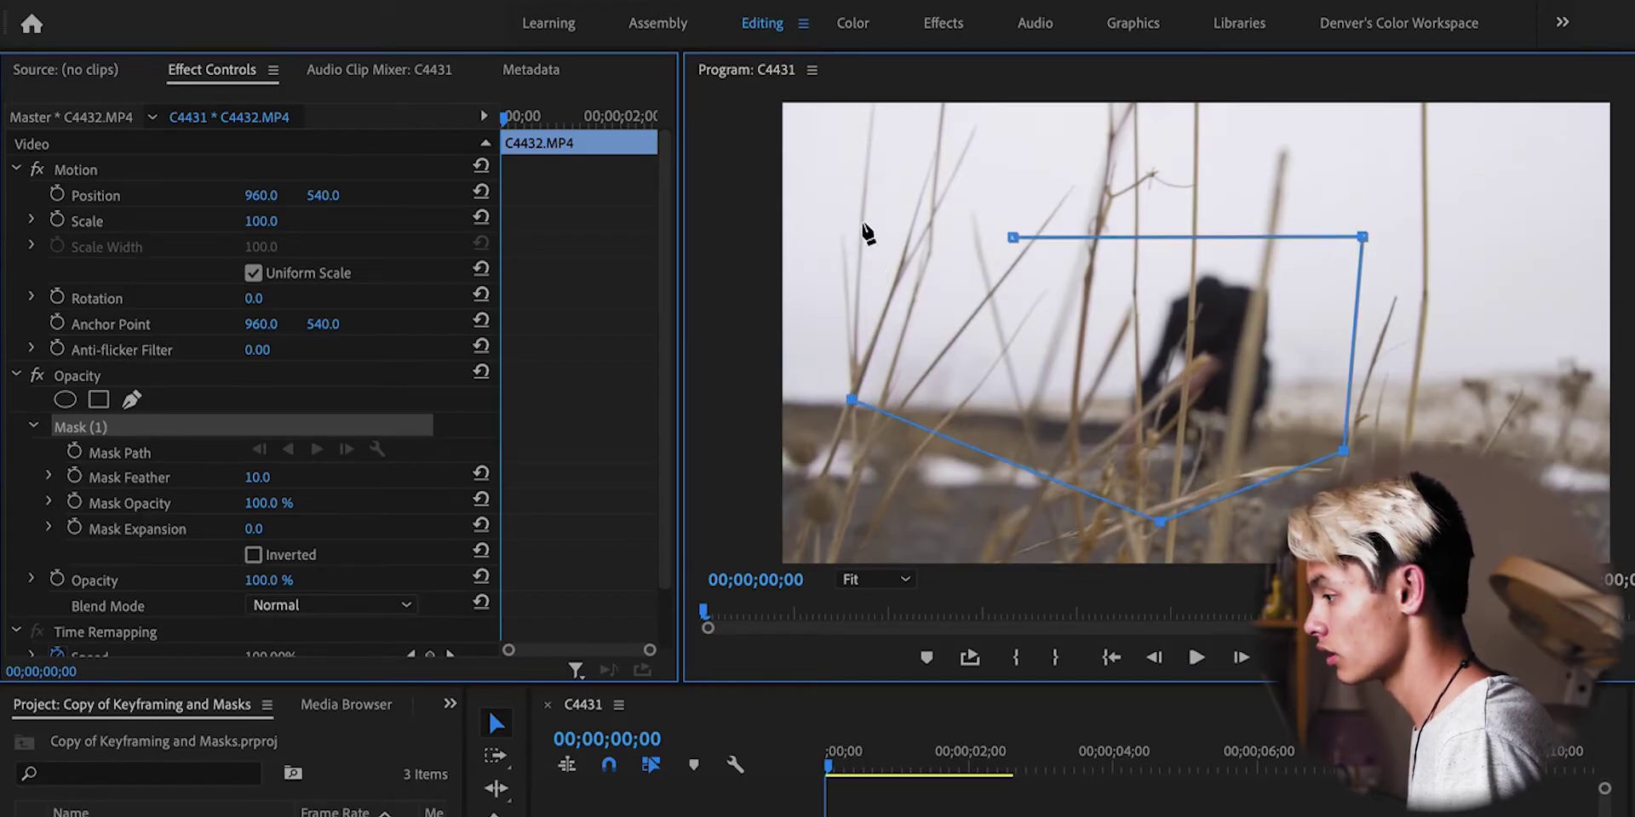
pyautogui.click(862, 223)
pyautogui.click(1012, 237)
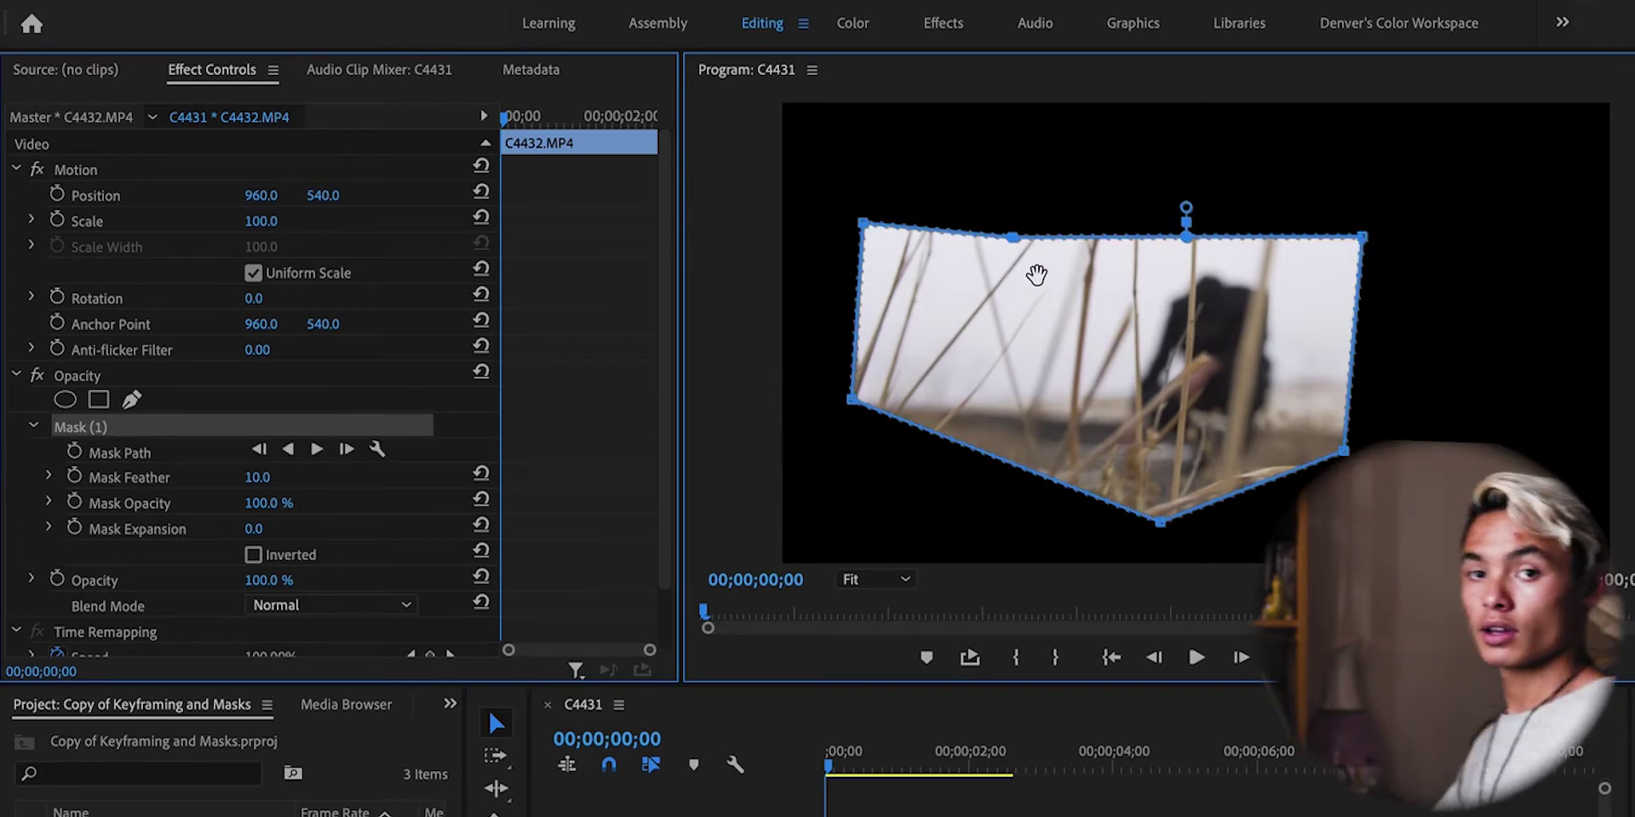
# - Reposition the mask points to fit closely around the crouching figure, curving the outline at its upper corner
pyautogui.moveTo(1010, 237); pyautogui.dragTo(952, 262)
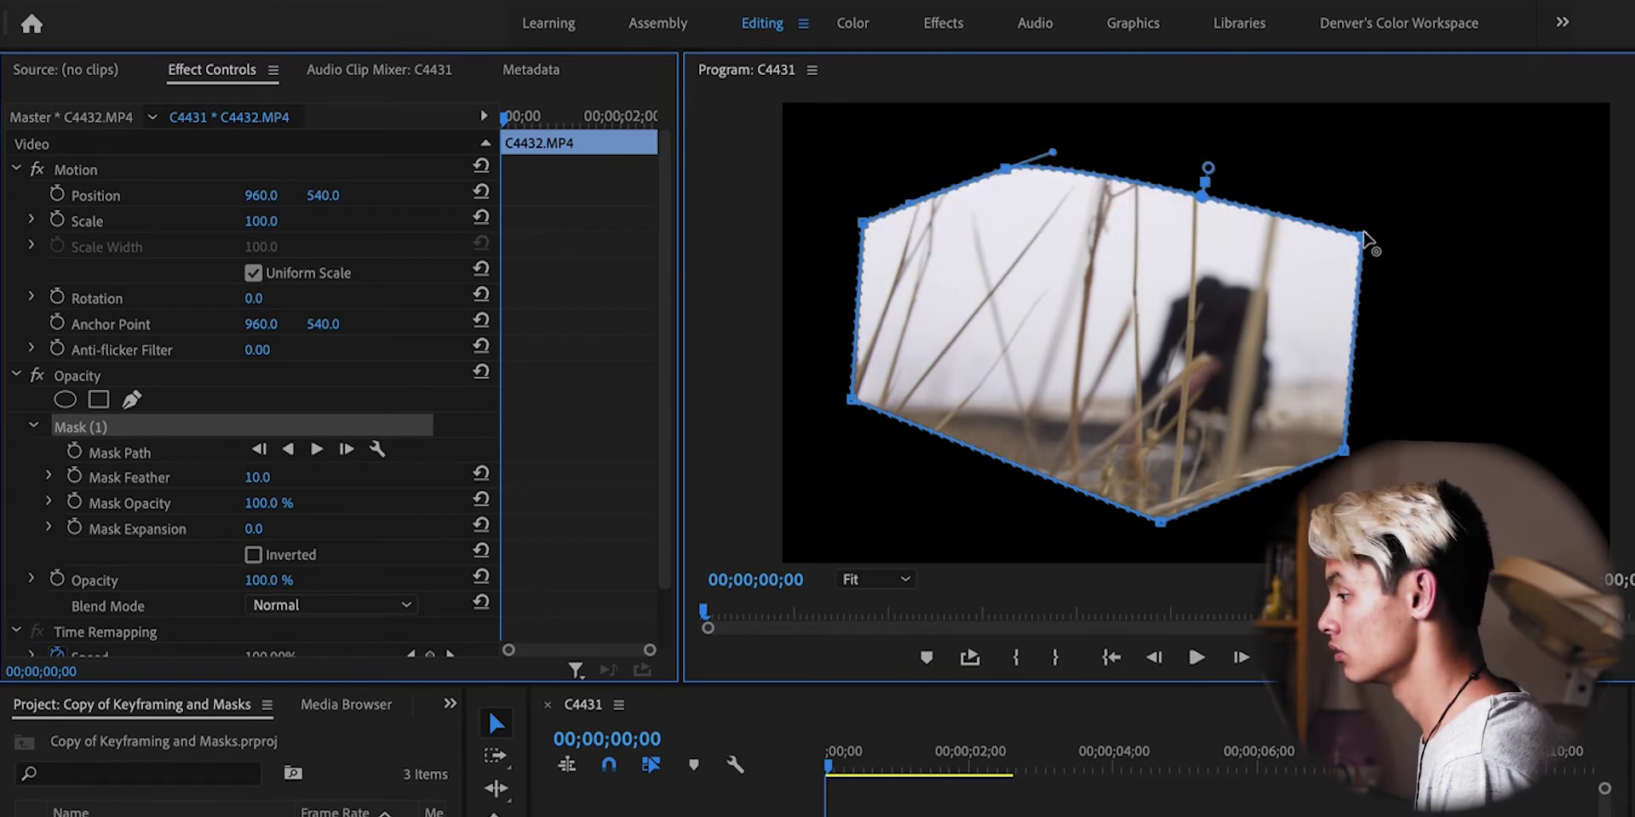
pyautogui.moveTo(1363, 234); pyautogui.dragTo(1277, 267)
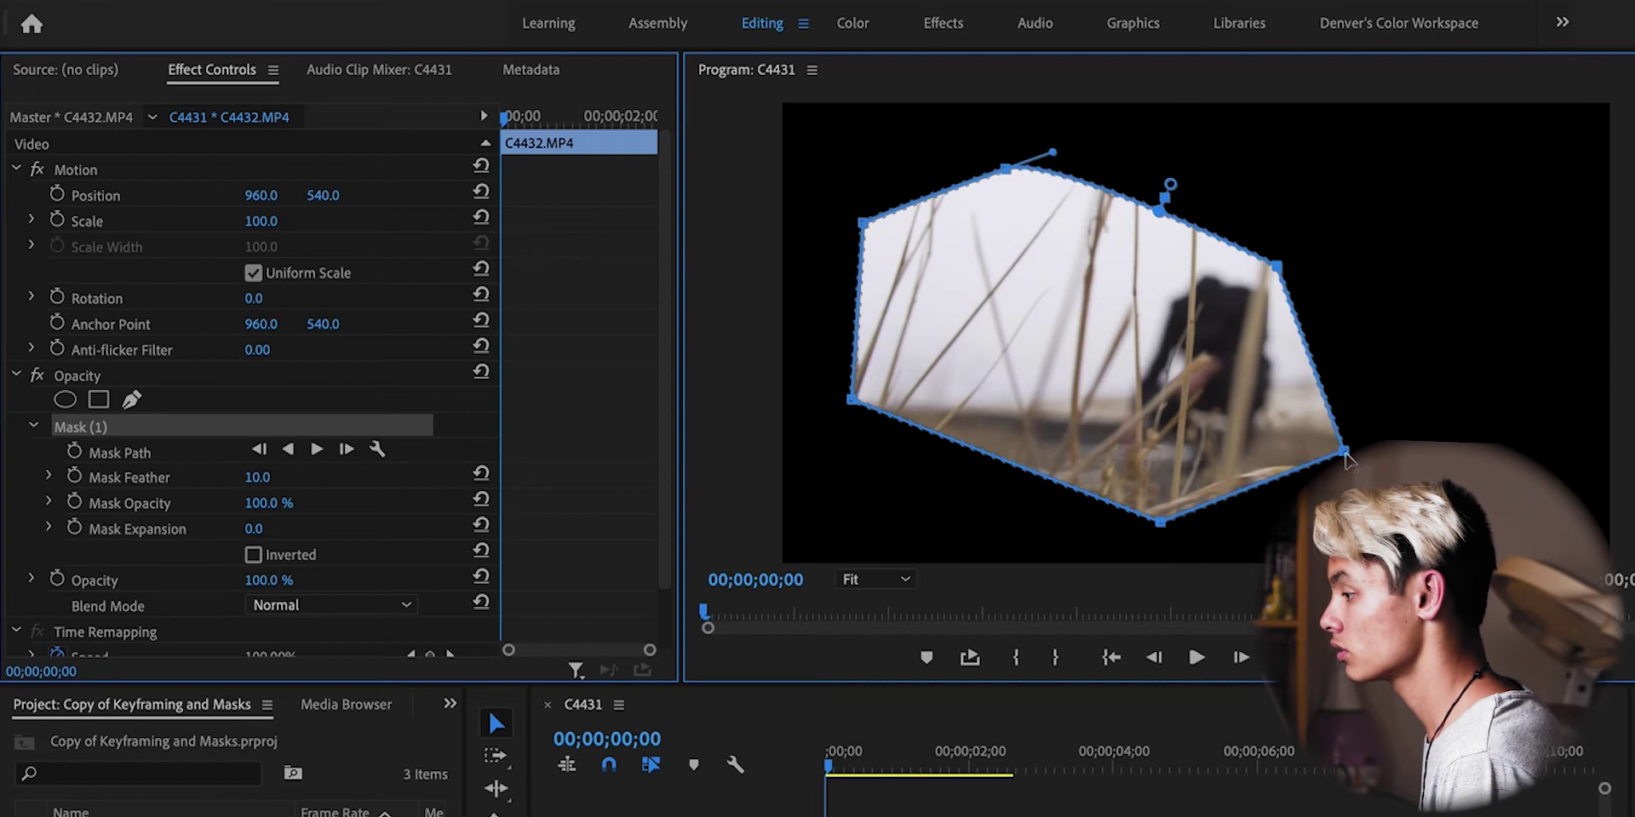
pyautogui.moveTo(1345, 452); pyautogui.dragTo(1281, 401)
pyautogui.moveTo(1159, 520); pyautogui.dragTo(1219, 487)
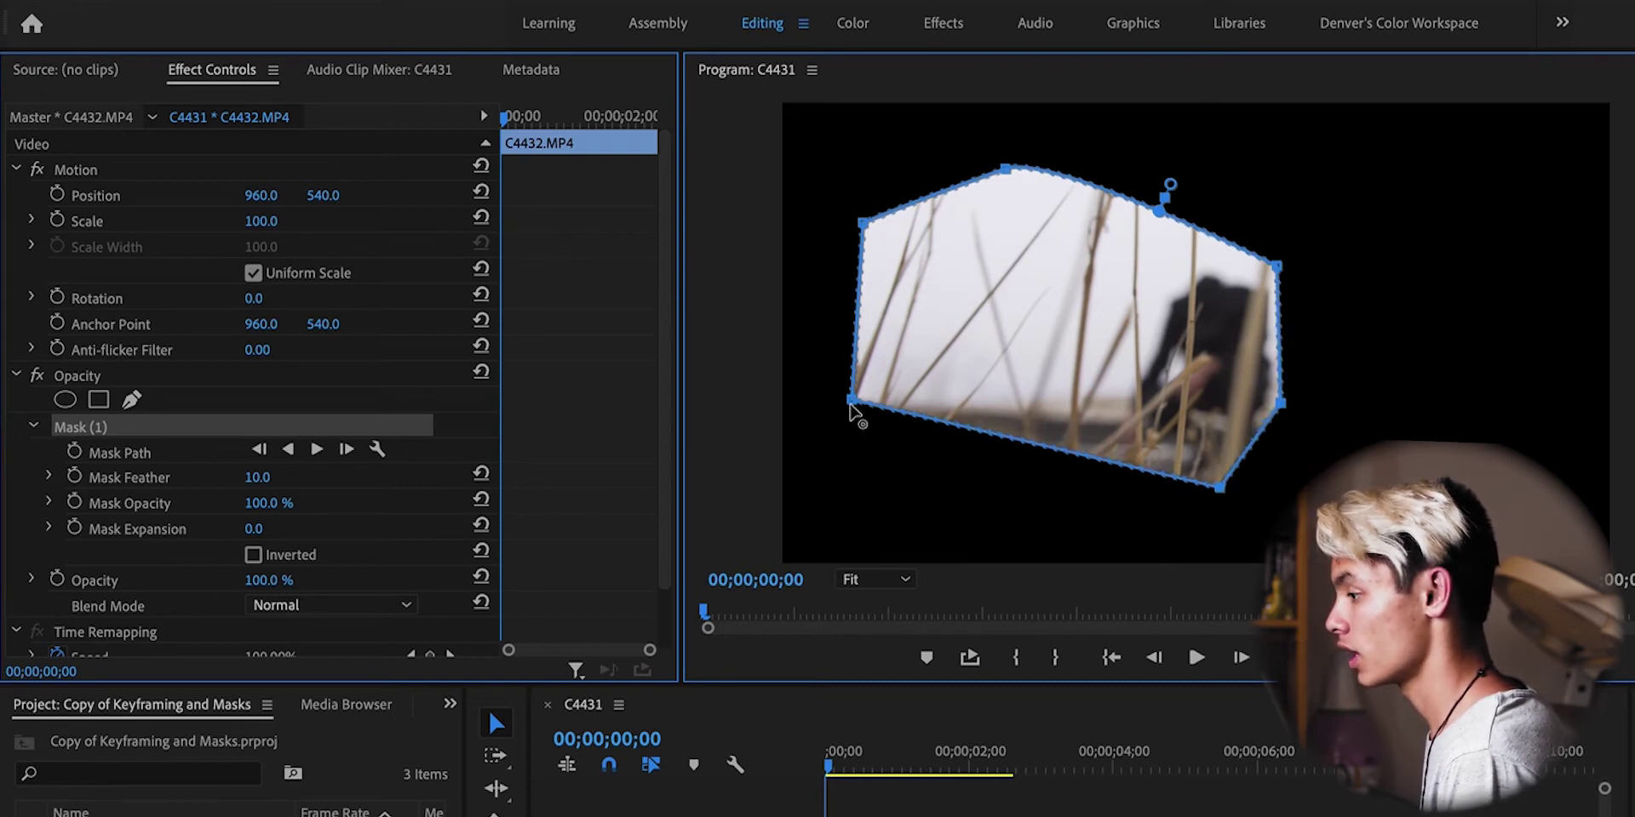
pyautogui.moveTo(852, 398); pyautogui.dragTo(1158, 483)
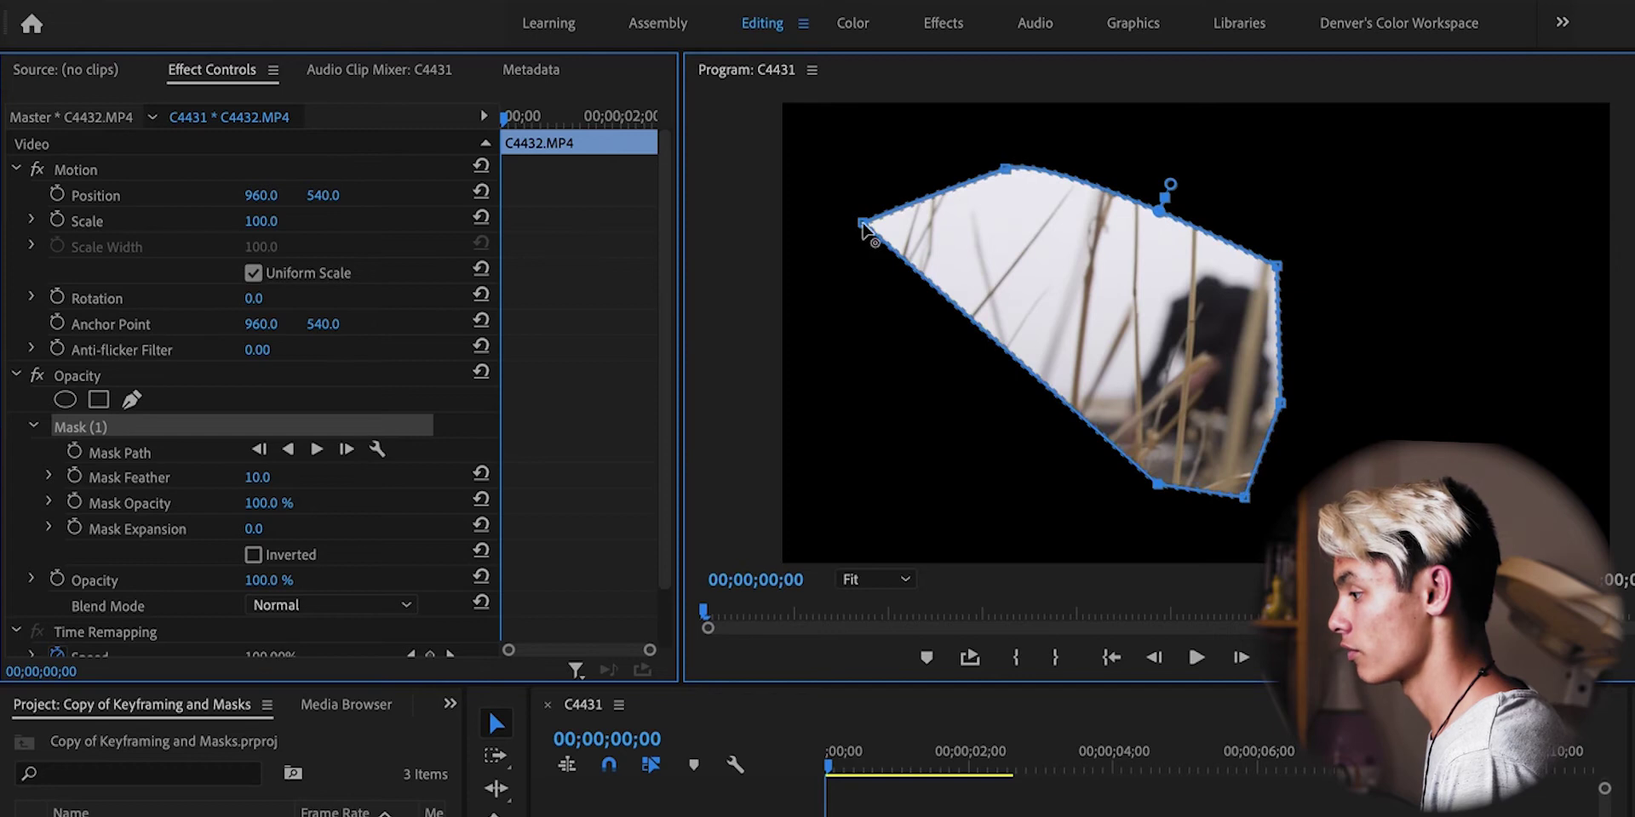
pyautogui.moveTo(877, 230); pyautogui.dragTo(1111, 420)
pyautogui.keyDown('ctrl'); pyautogui.click(1004, 170); pyautogui.keyUp('ctrl')
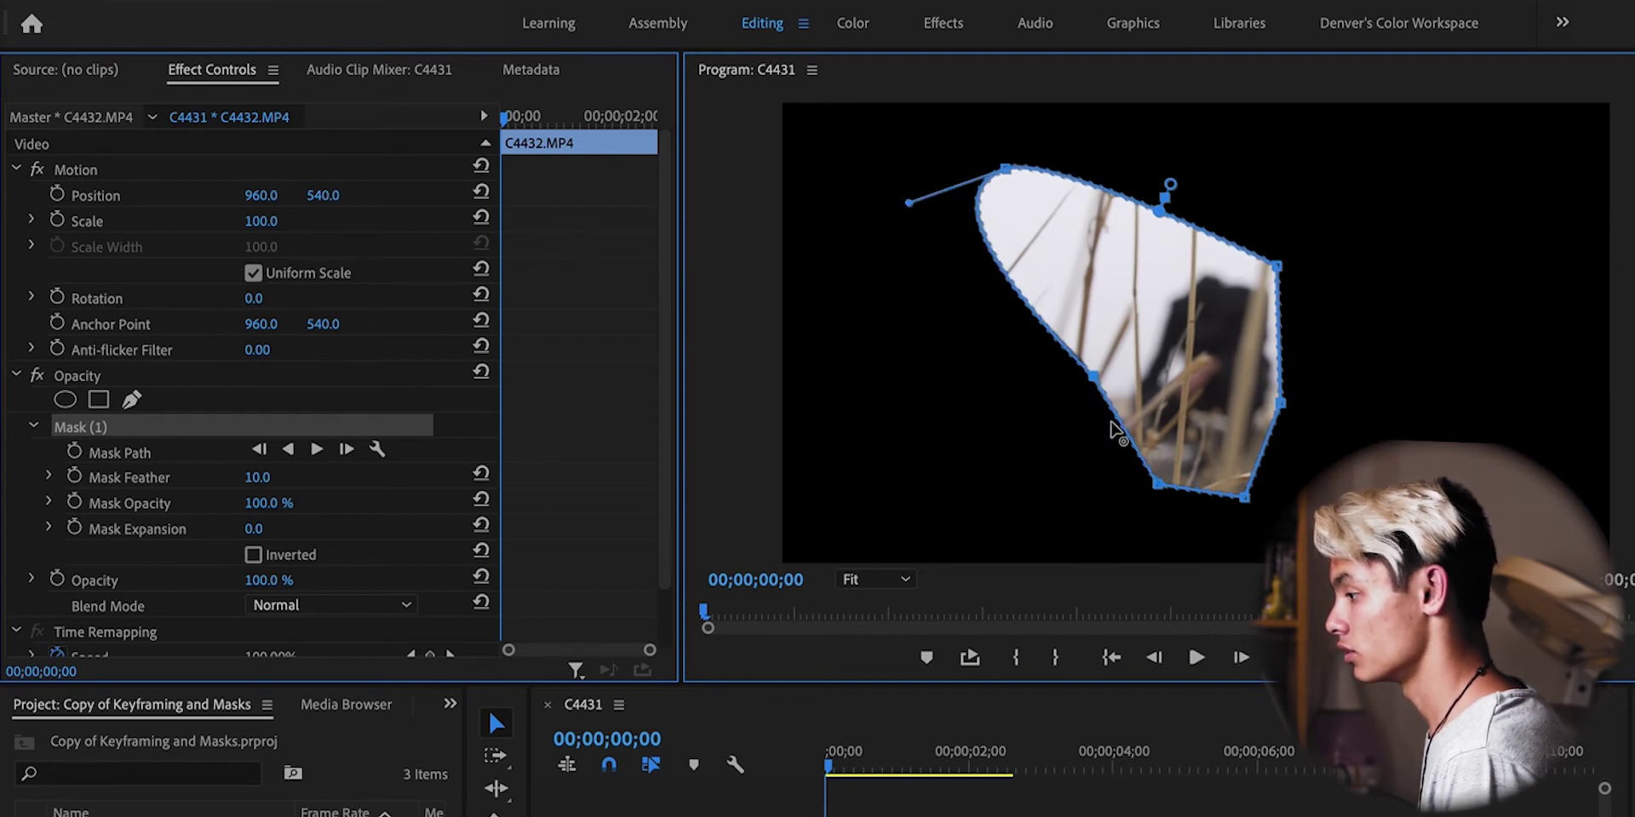
pyautogui.moveTo(1142, 281); pyautogui.dragTo(1192, 271)
pyautogui.moveTo(1096, 307); pyautogui.dragTo(1141, 311)
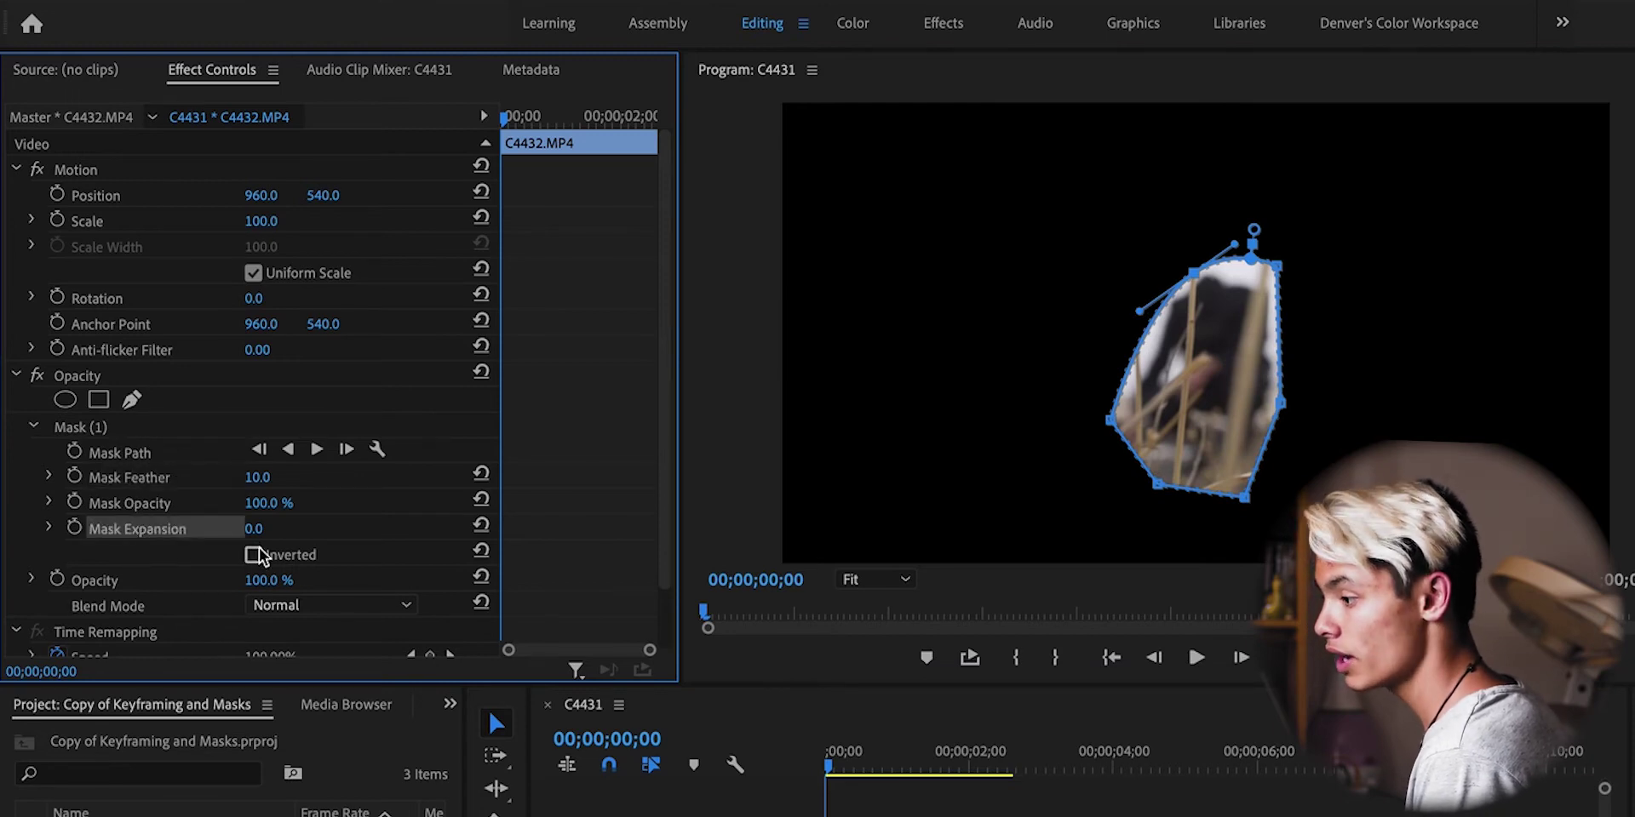
# - Toggle the mask's inversion to compare both results, leaving Inverted turned on
pyautogui.click(306, 563)
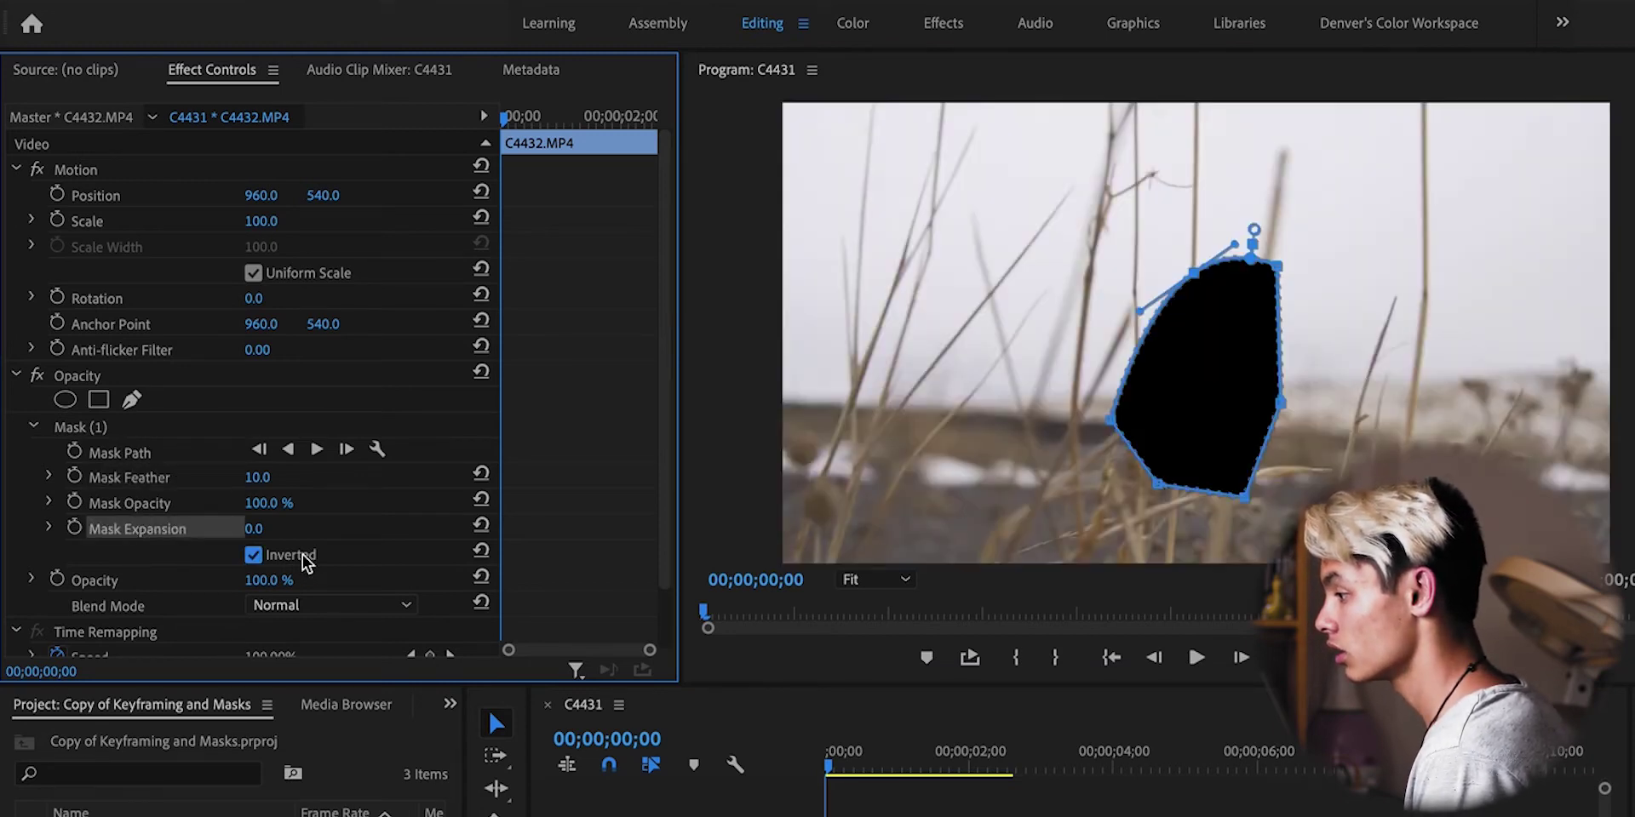
pyautogui.click(307, 564)
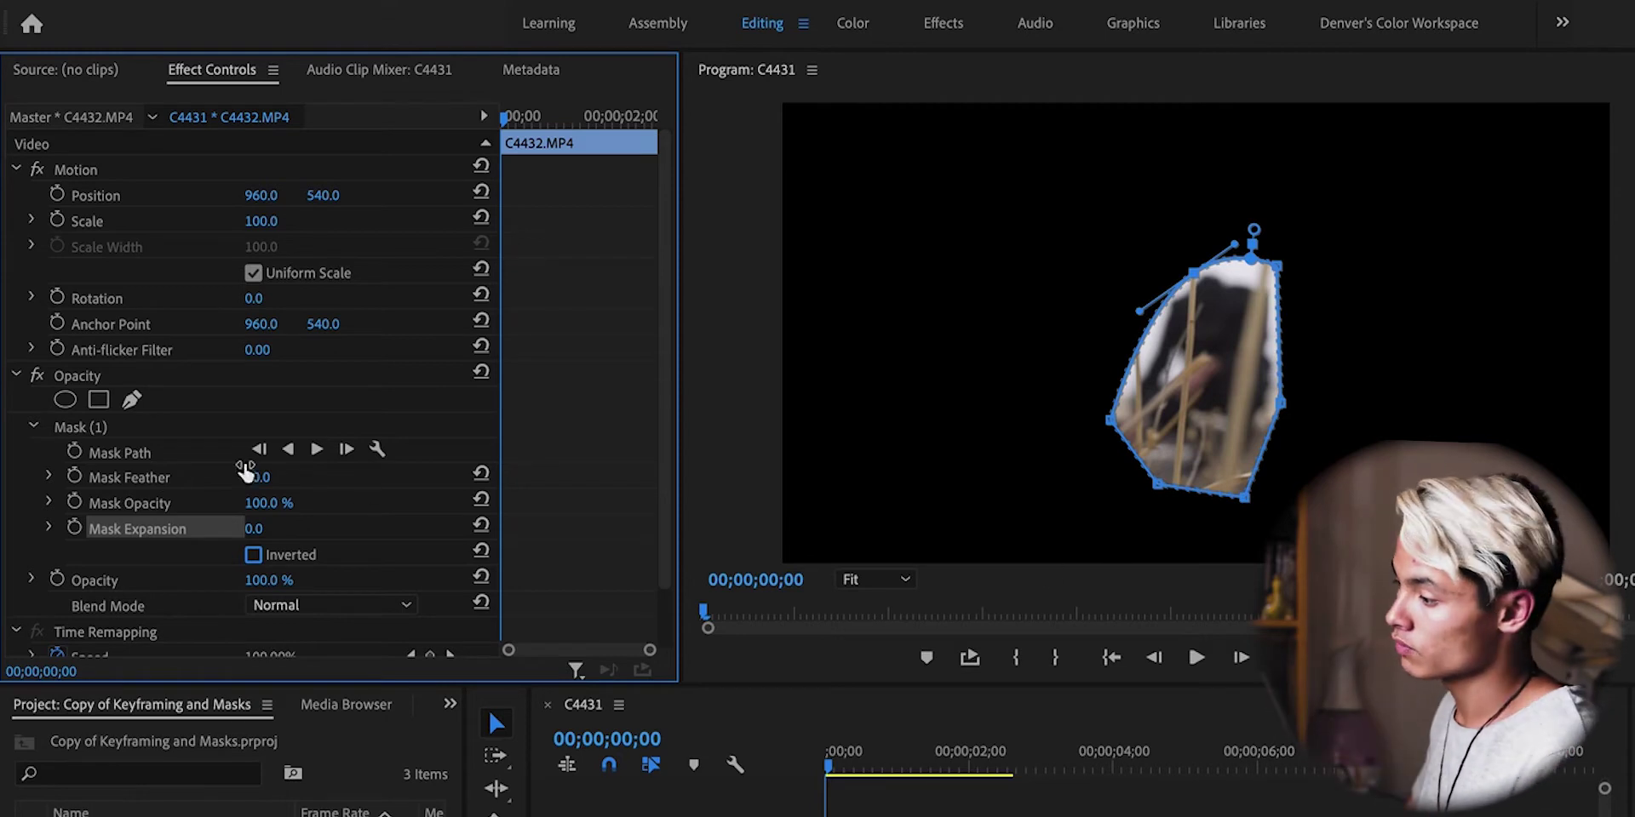
pyautogui.click(276, 560)
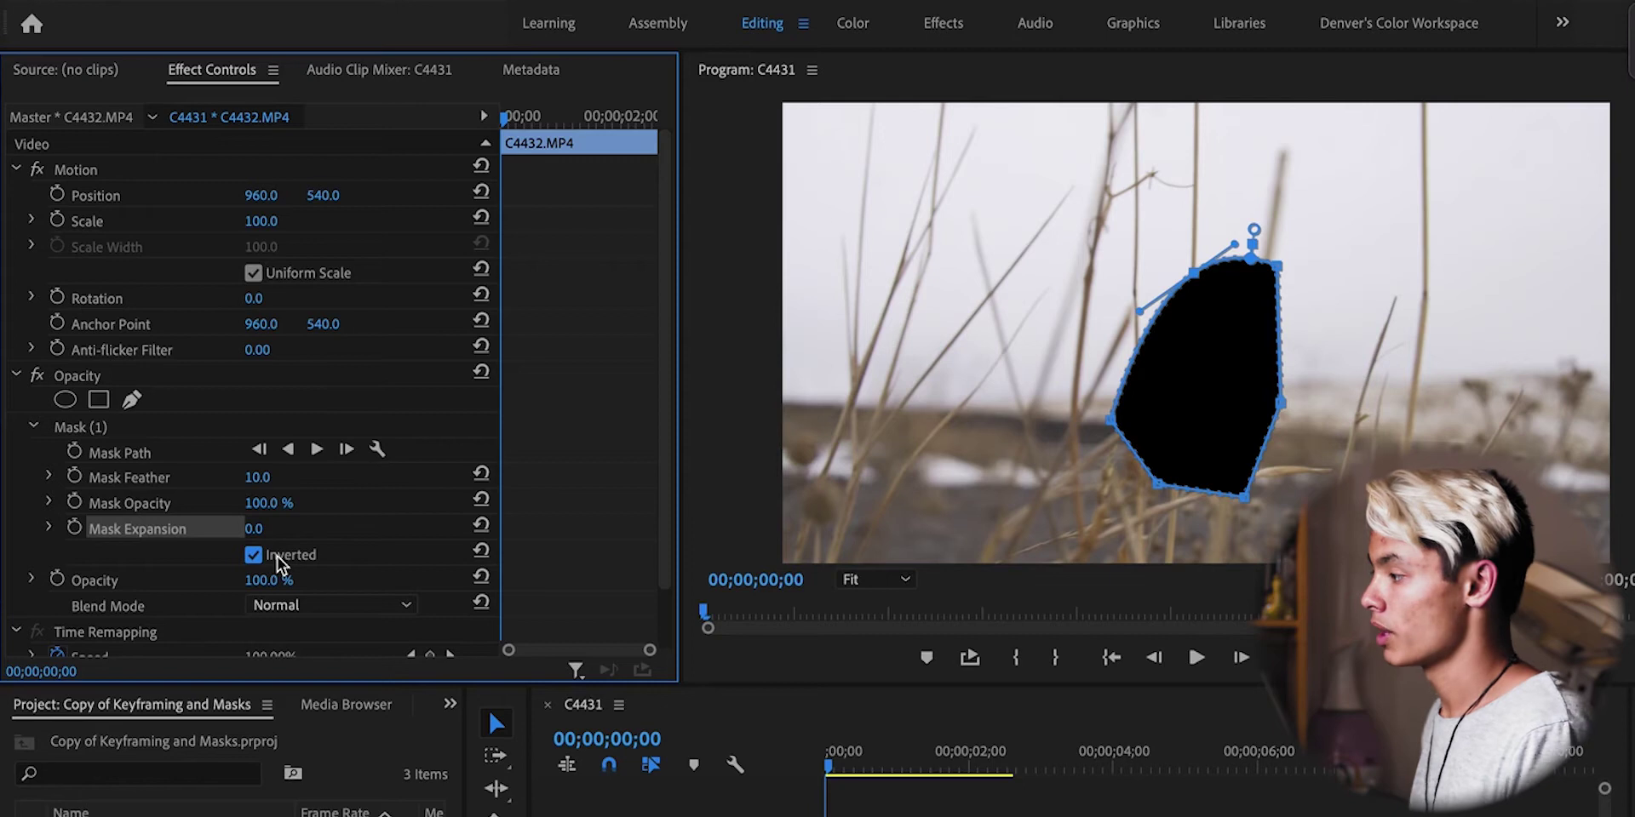
# - Find another section of C4432.MP4 in the source footage and place its video on V1 beneath the masked clip
pyautogui.click(1242, 813)
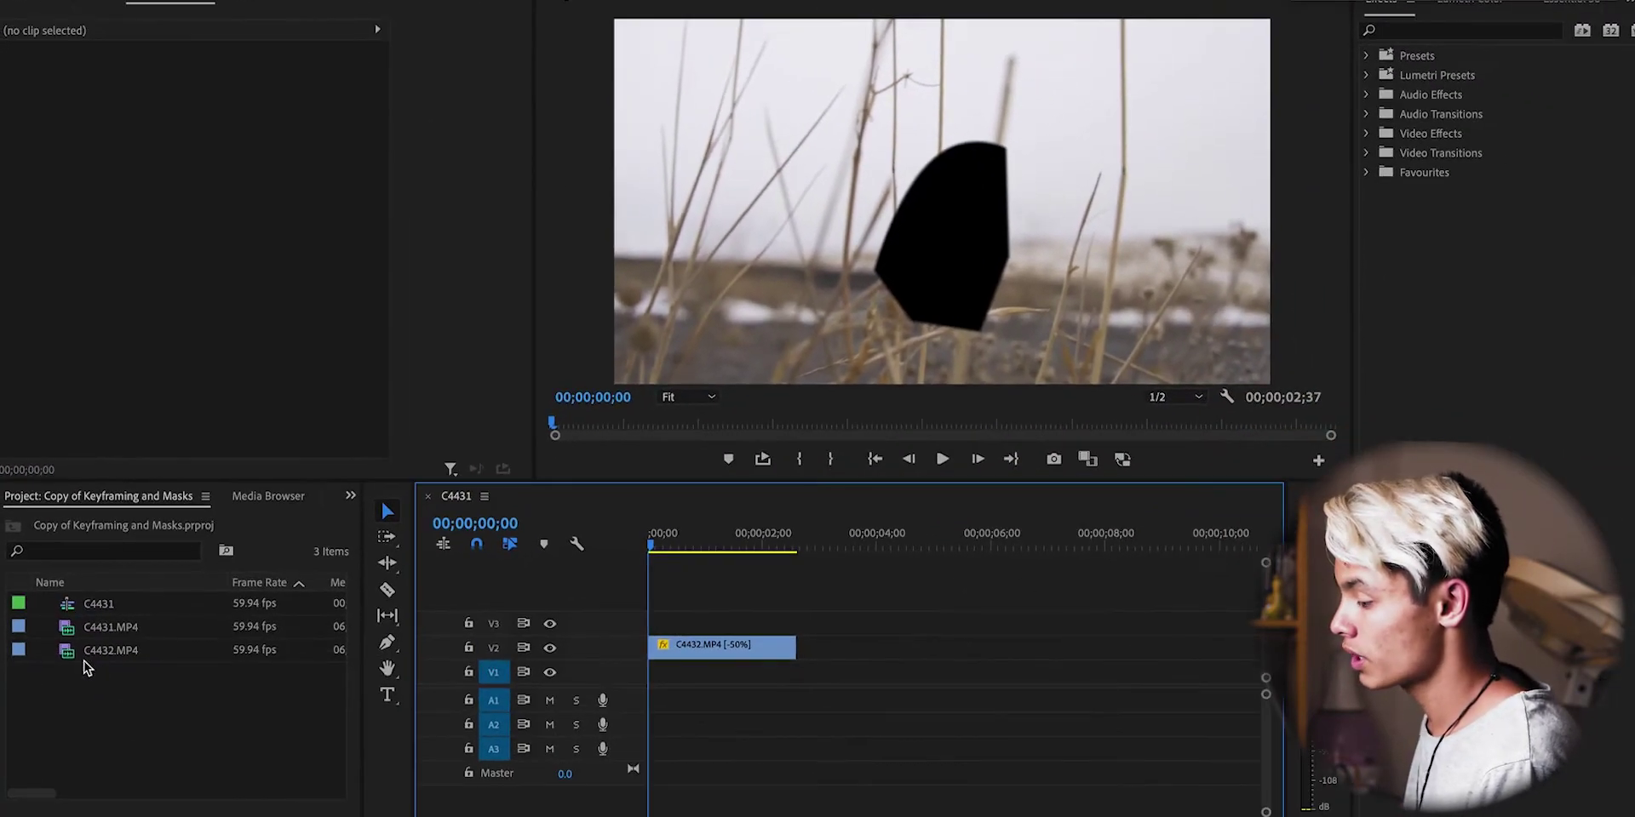
pyautogui.click(68, 662)
pyautogui.doubleClick(68, 663)
pyautogui.doubleClick(62, 634)
pyautogui.doubleClick(105, 652)
pyautogui.click(100, 433)
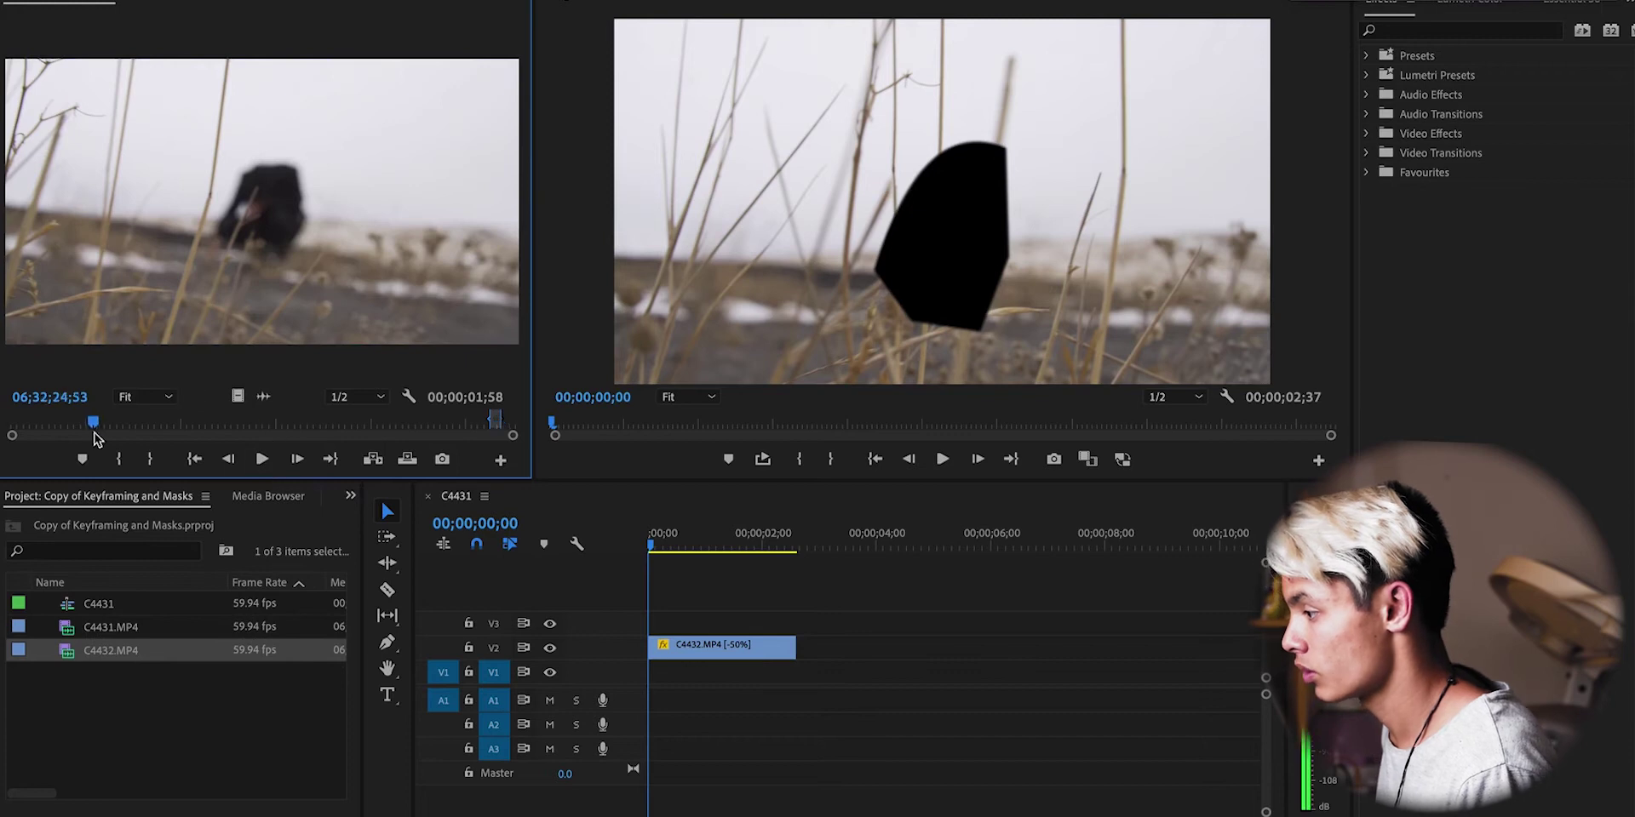
pyautogui.moveTo(93, 432); pyautogui.dragTo(101, 432)
pyautogui.moveTo(238, 396); pyautogui.dragTo(800, 674)
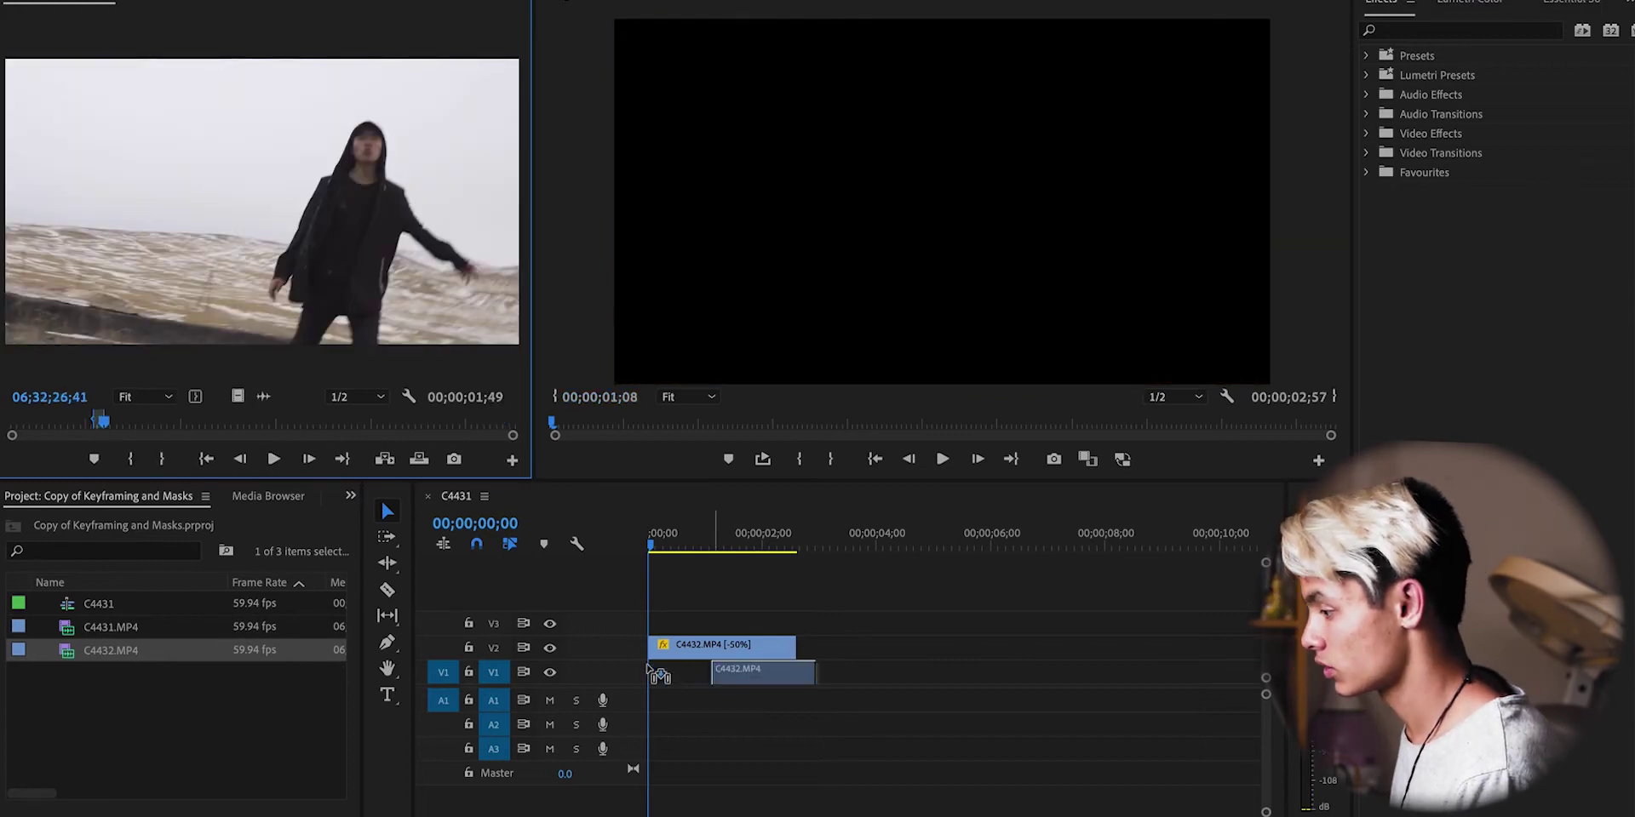
# - Scrub and step through the sequence around 00;00;01;21 to examine how the V1 clip shows through the mask on V2
pyautogui.moveTo(682, 552); pyautogui.dragTo(737, 549)
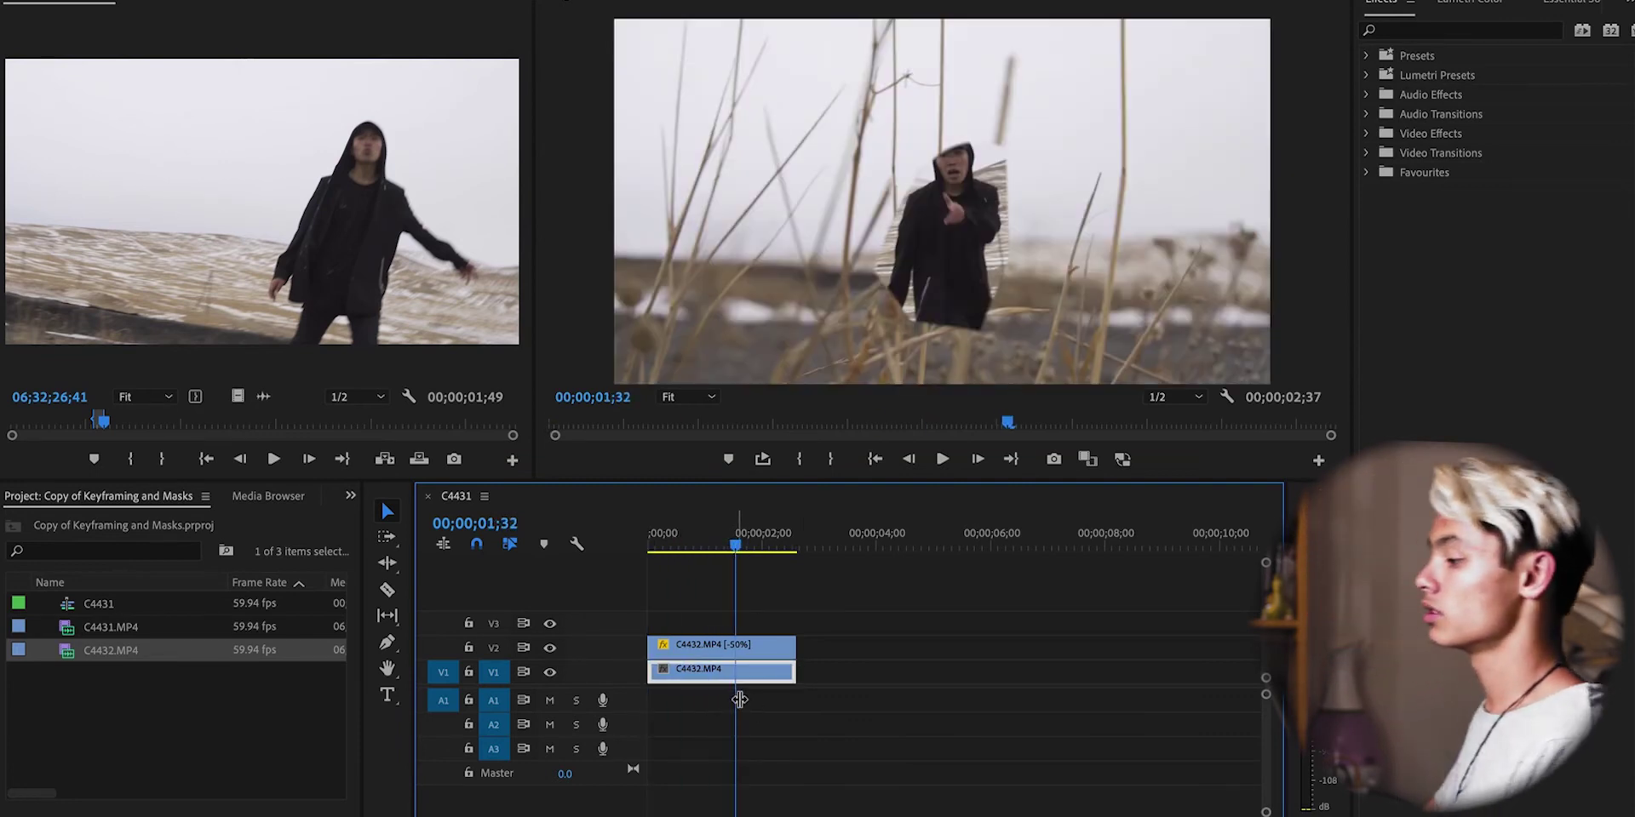
pyautogui.click(750, 647)
pyautogui.moveTo(734, 546); pyautogui.dragTo(726, 547)
pyautogui.click(928, 640)
pyautogui.click(722, 662)
pyautogui.click(725, 656)
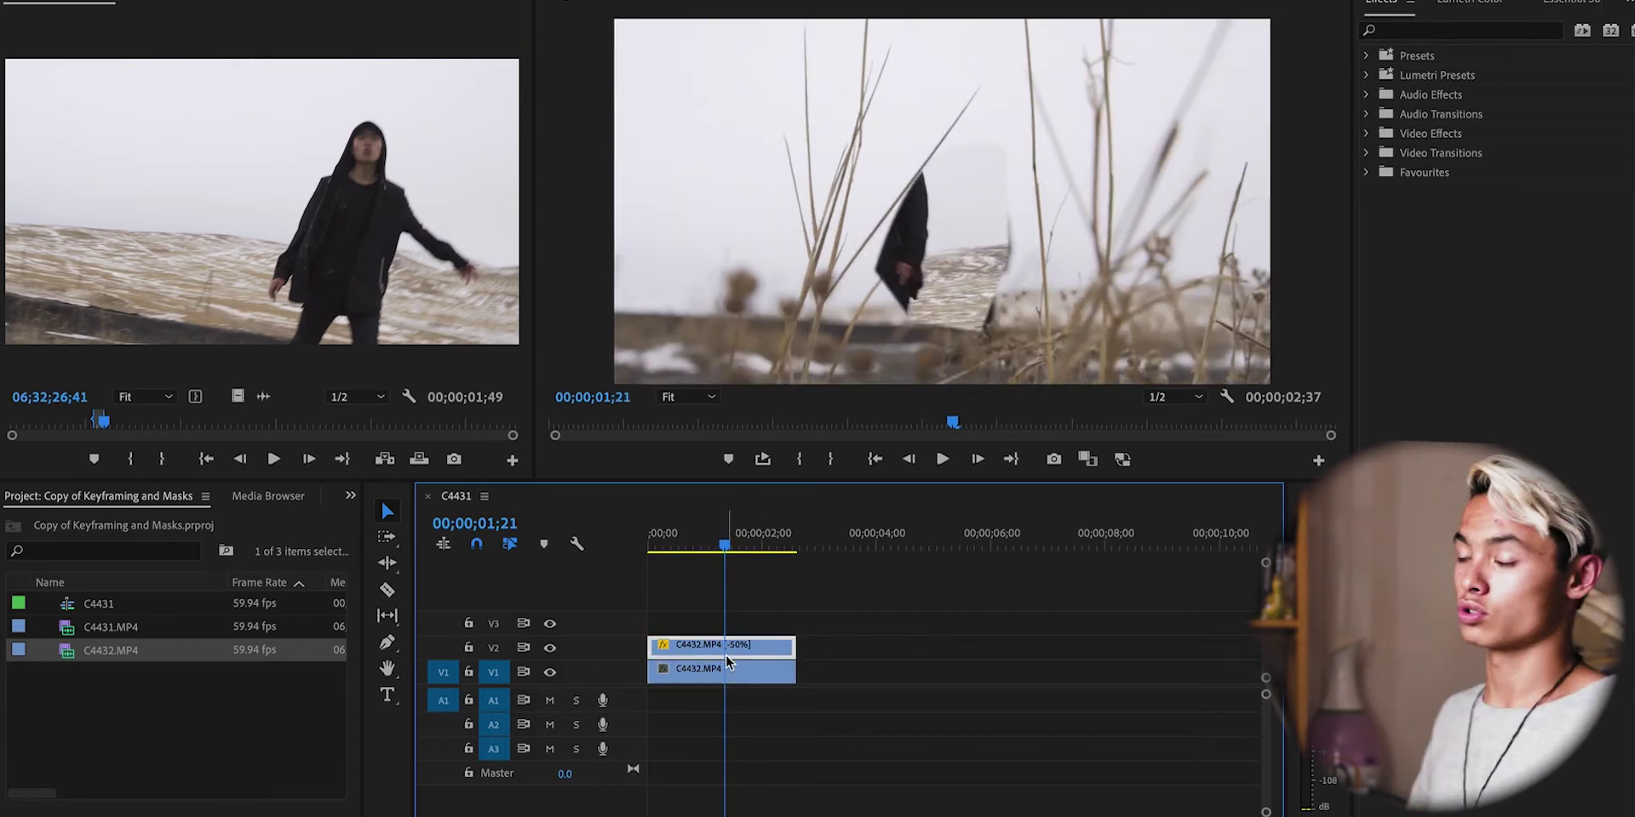
pyautogui.click(739, 677)
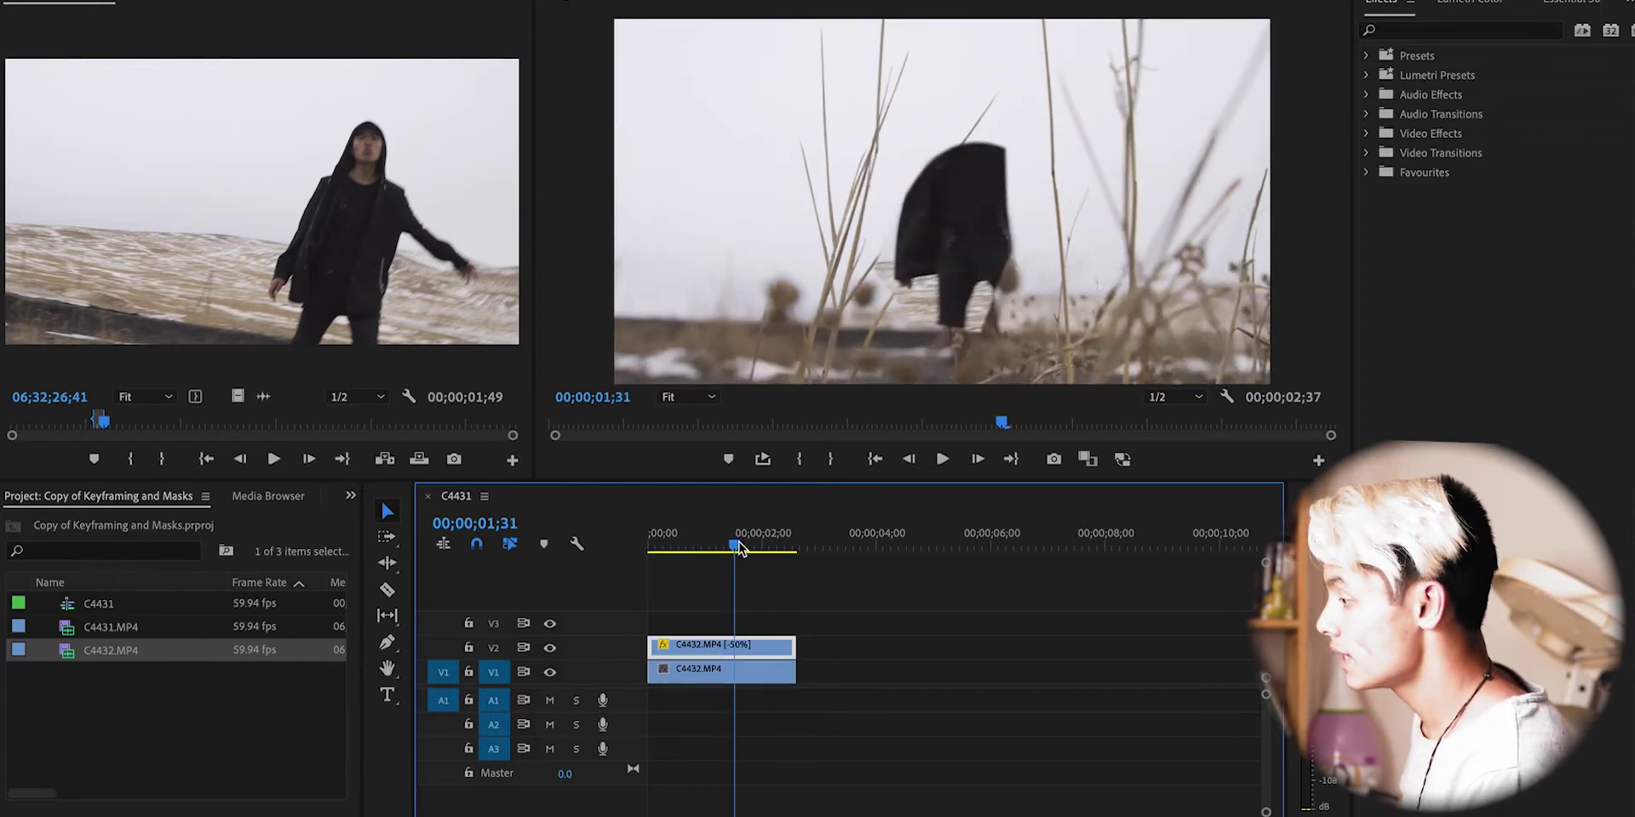
pyautogui.press('Left')
pyautogui.press('Left')
pyautogui.press('Left')
pyautogui.press('Right')
pyautogui.press('Right')
# - Select the masked clip on V2 and turn off Inverted for its opacity mask
pyautogui.click(871, 619)
pyautogui.click(772, 656)
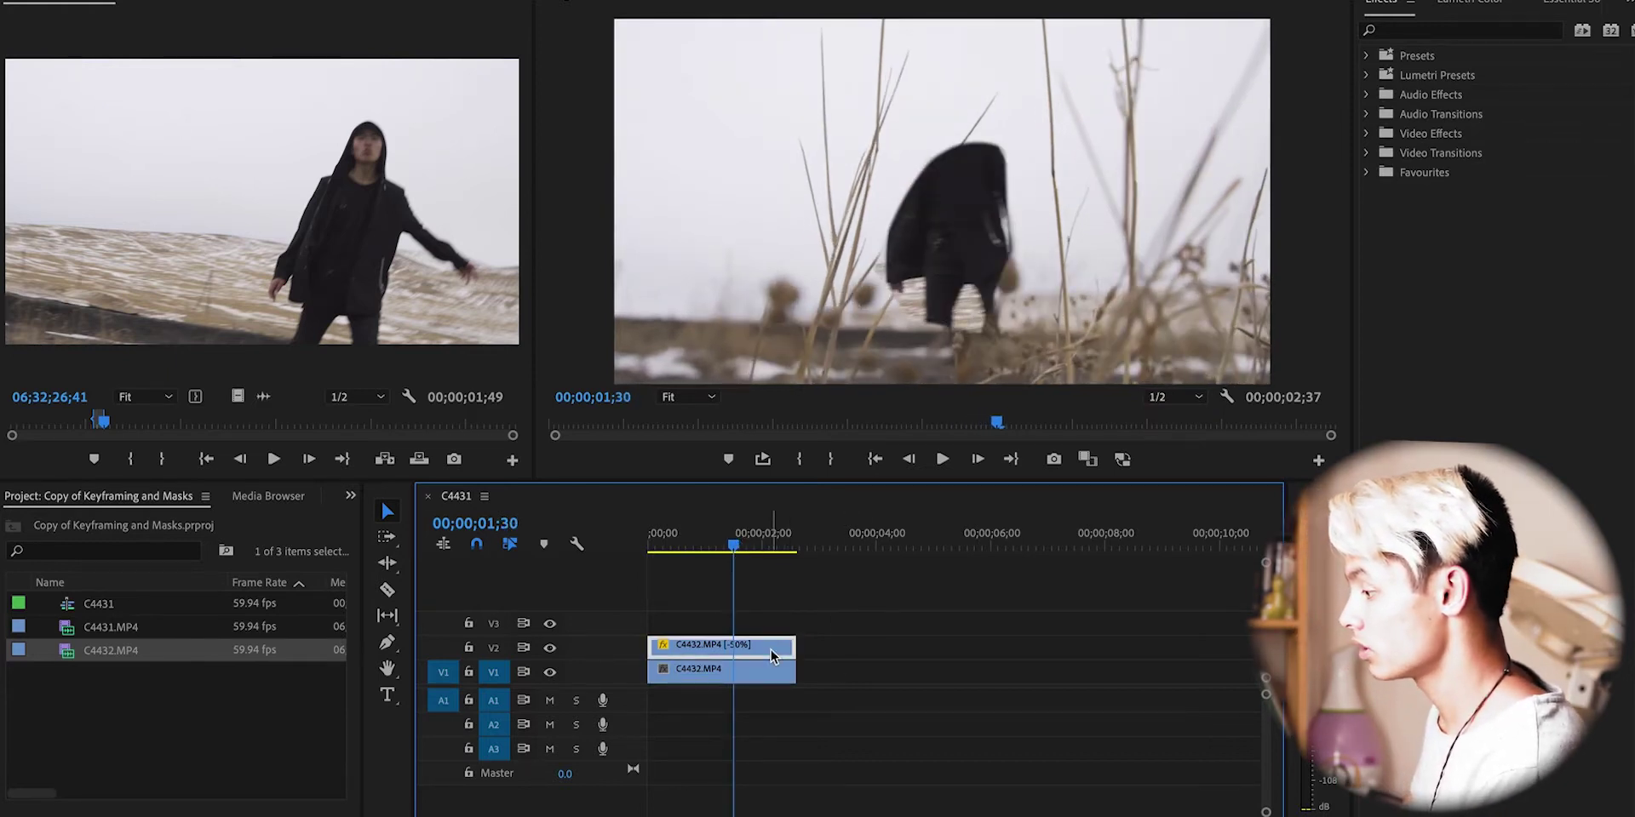
pyautogui.click(170, 4)
pyautogui.click(214, 382)
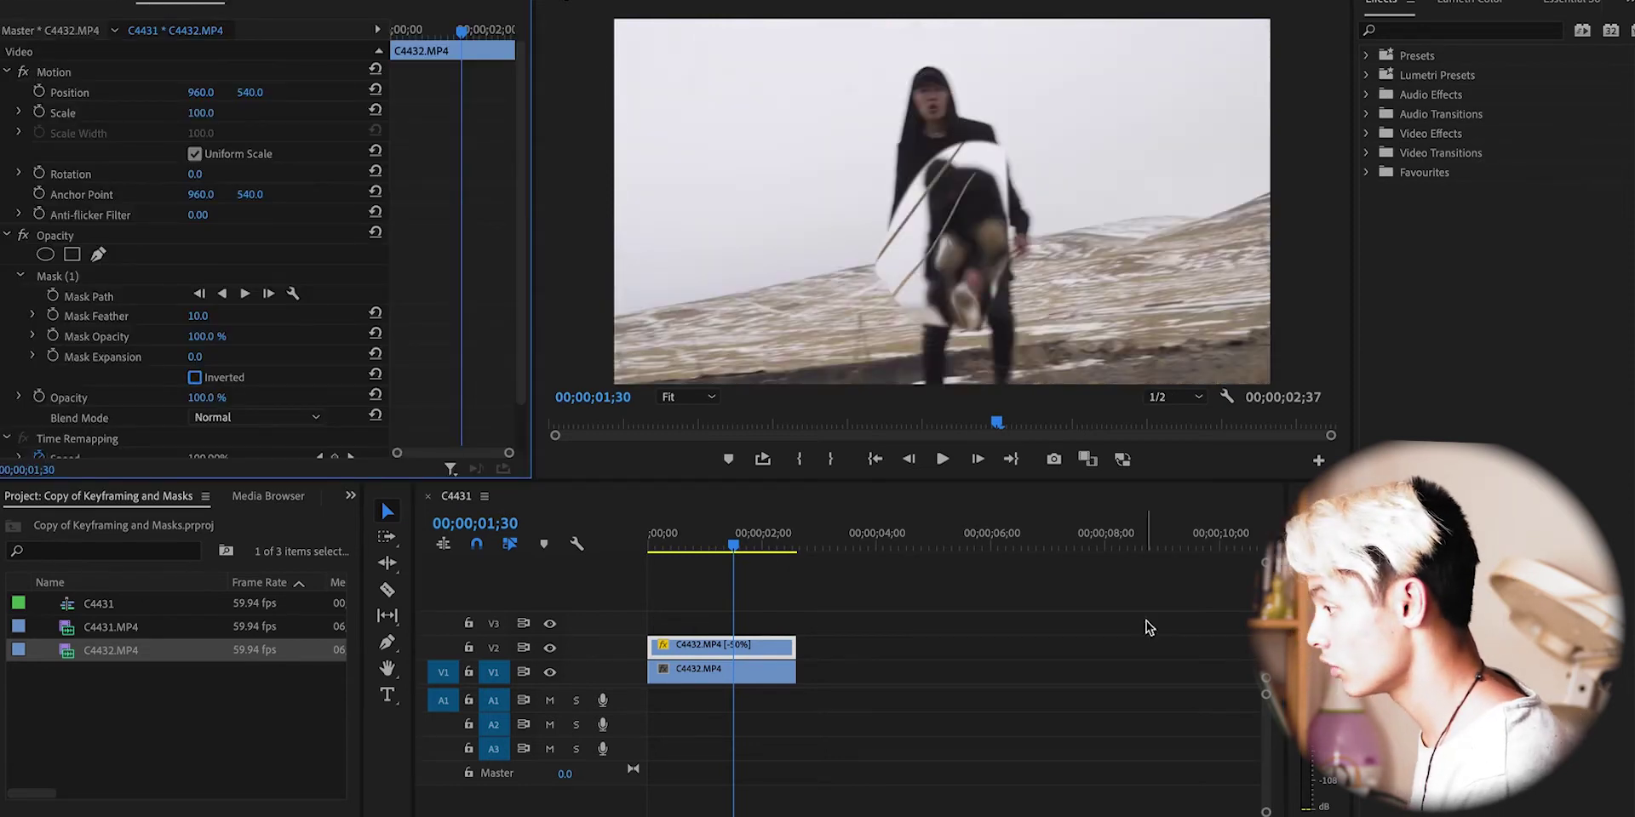
# - At 00;00;01;25, reshape the V2 clip's mask path by pulling its side and lower points outward around the crouching figure
pyautogui.moveTo(750, 542)
pyautogui.mouseDown()
pyautogui.moveTo(702, 545)
pyautogui.moveTo(730, 552)
pyautogui.mouseUp()
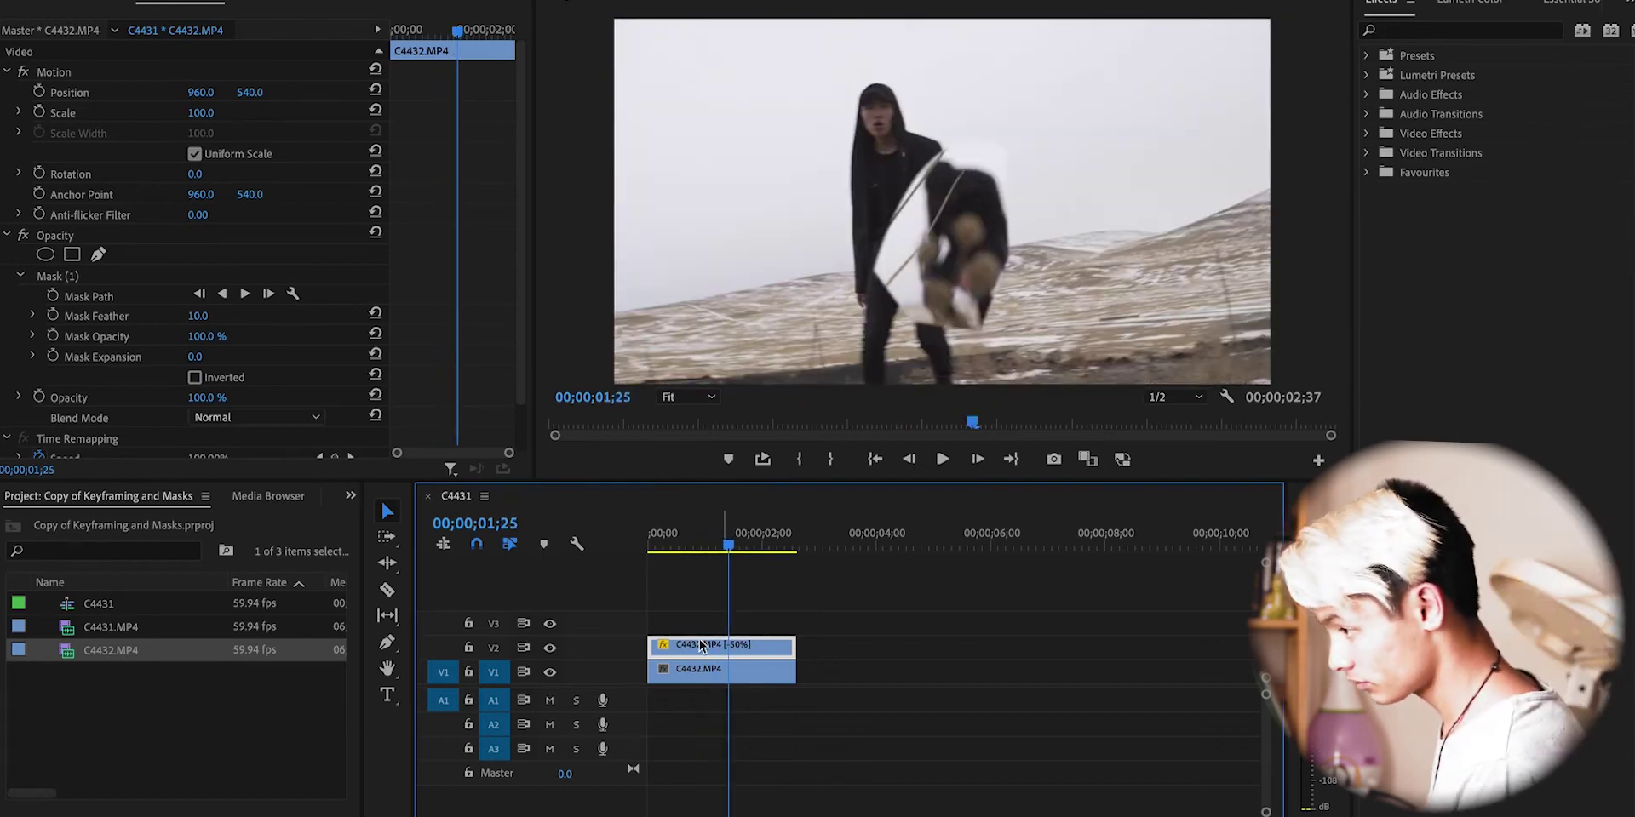
pyautogui.click(104, 296)
pyautogui.moveTo(940, 157); pyautogui.dragTo(835, 114)
pyautogui.moveTo(875, 272); pyautogui.dragTo(761, 301)
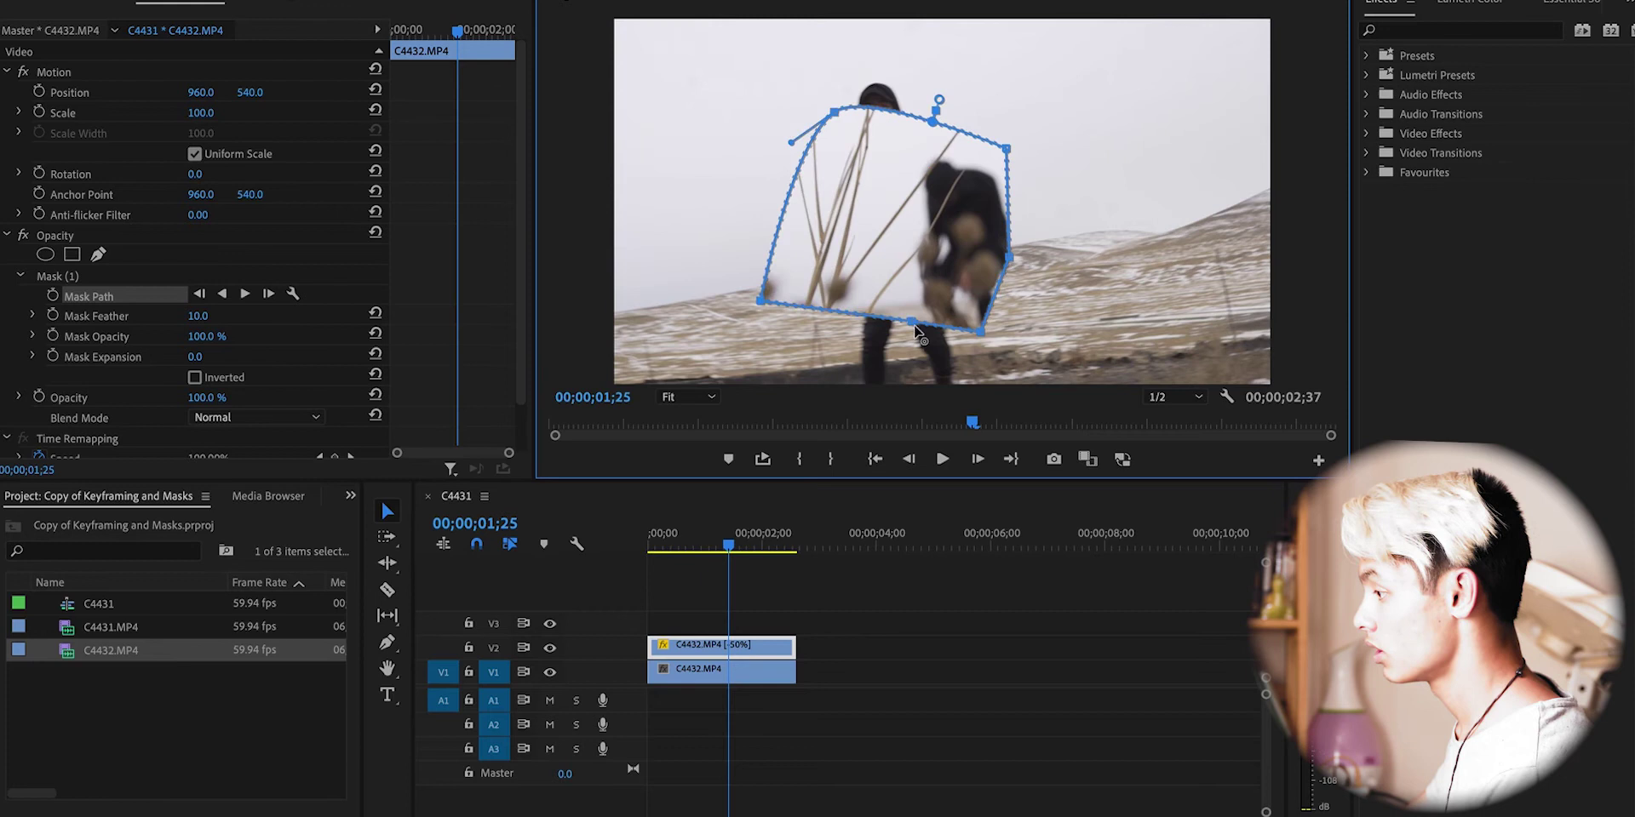
pyautogui.moveTo(911, 323); pyautogui.dragTo(880, 347)
pyautogui.moveTo(981, 330); pyautogui.dragTo(1132, 379)
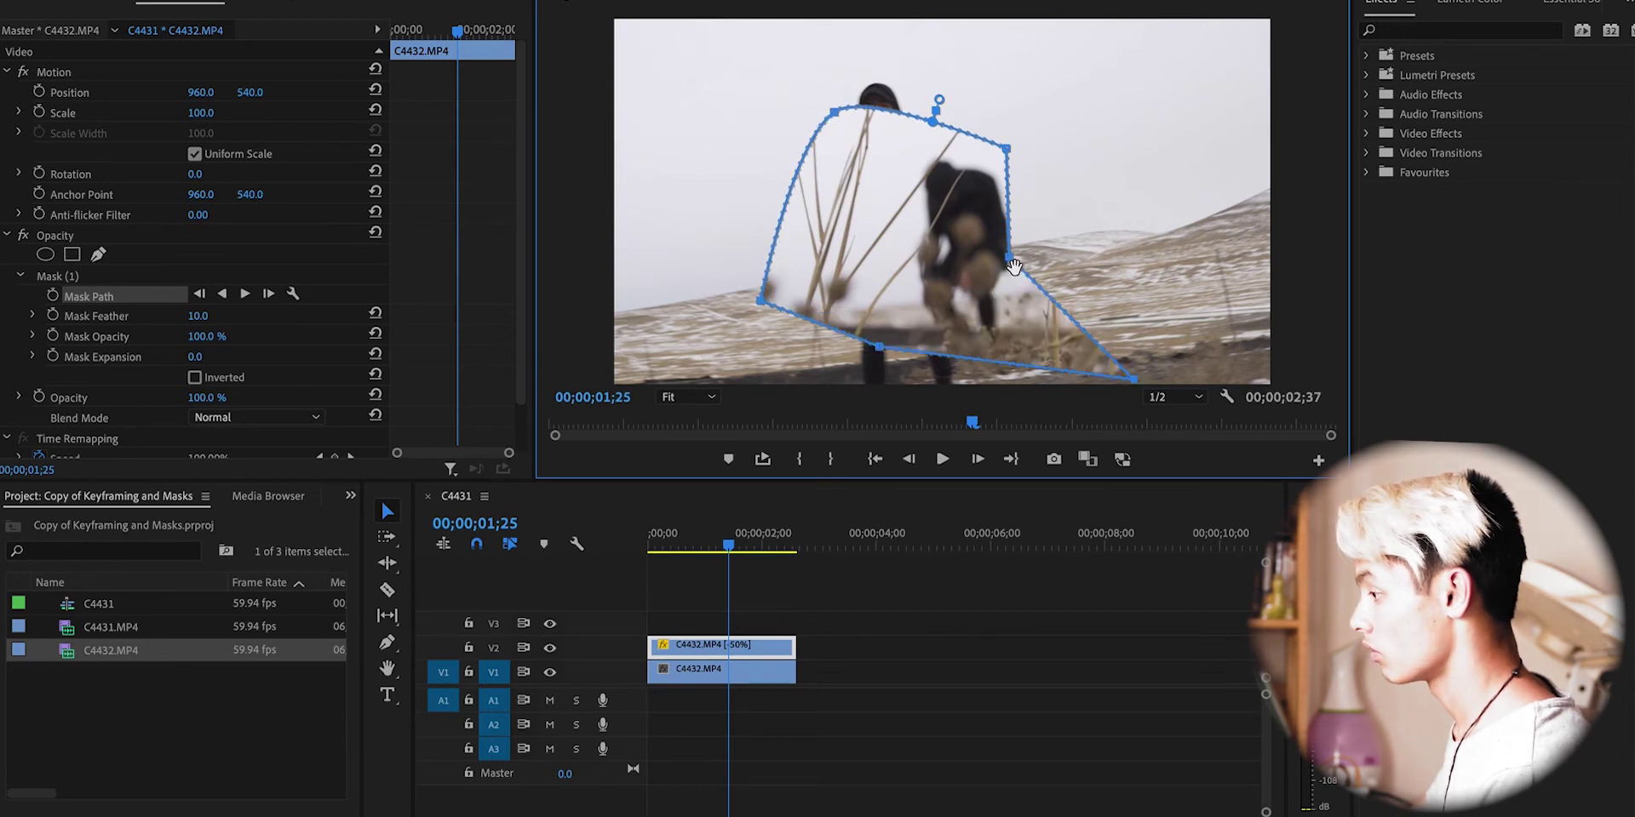
pyautogui.moveTo(1017, 256); pyautogui.dragTo(1104, 202)
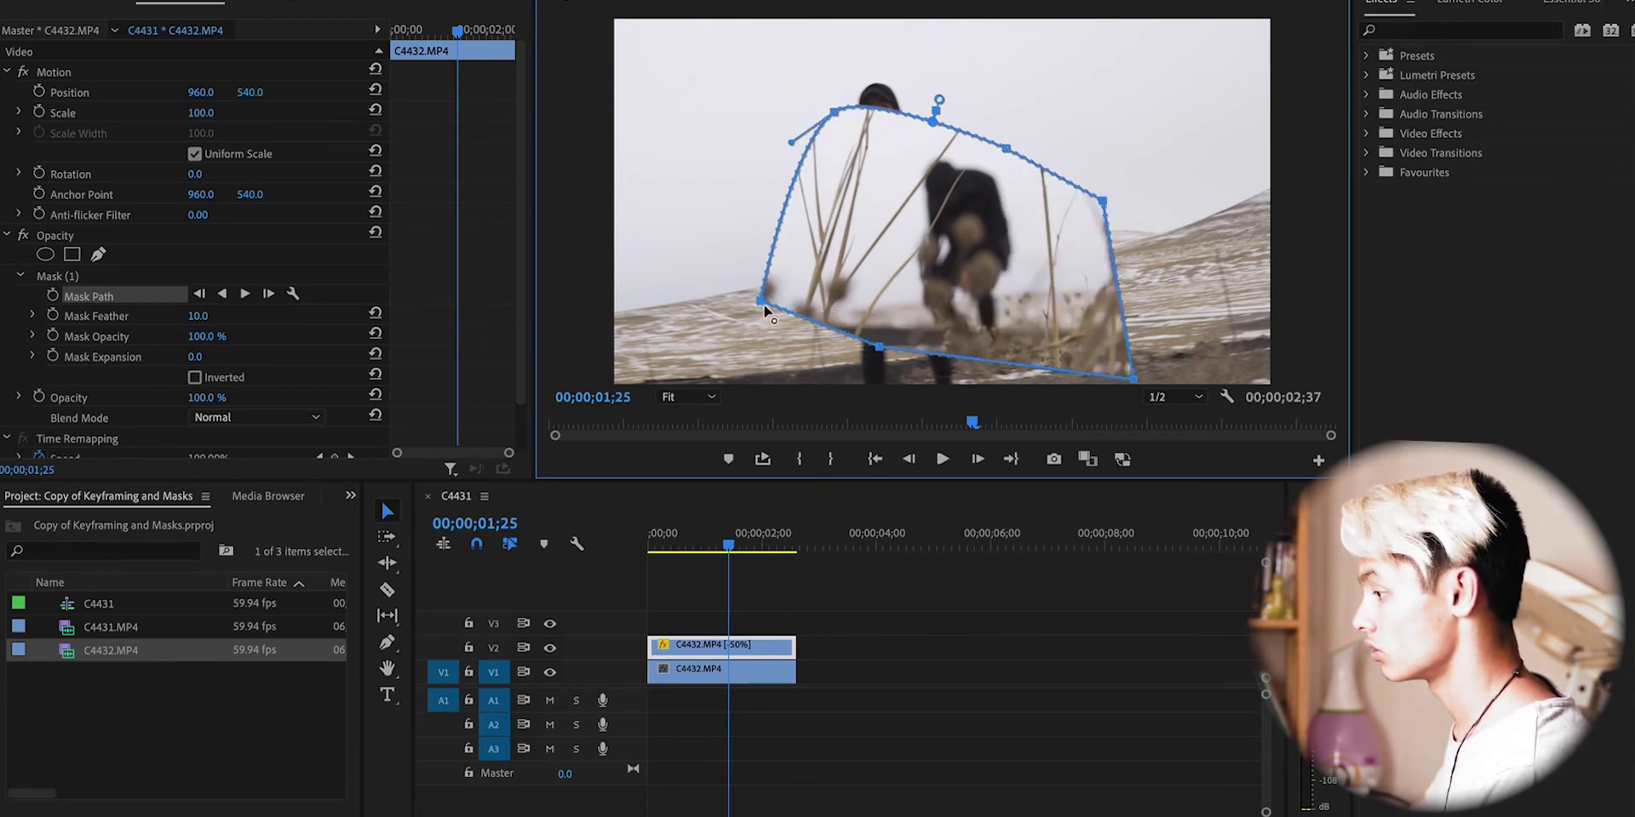
pyautogui.moveTo(762, 307); pyautogui.dragTo(874, 241)
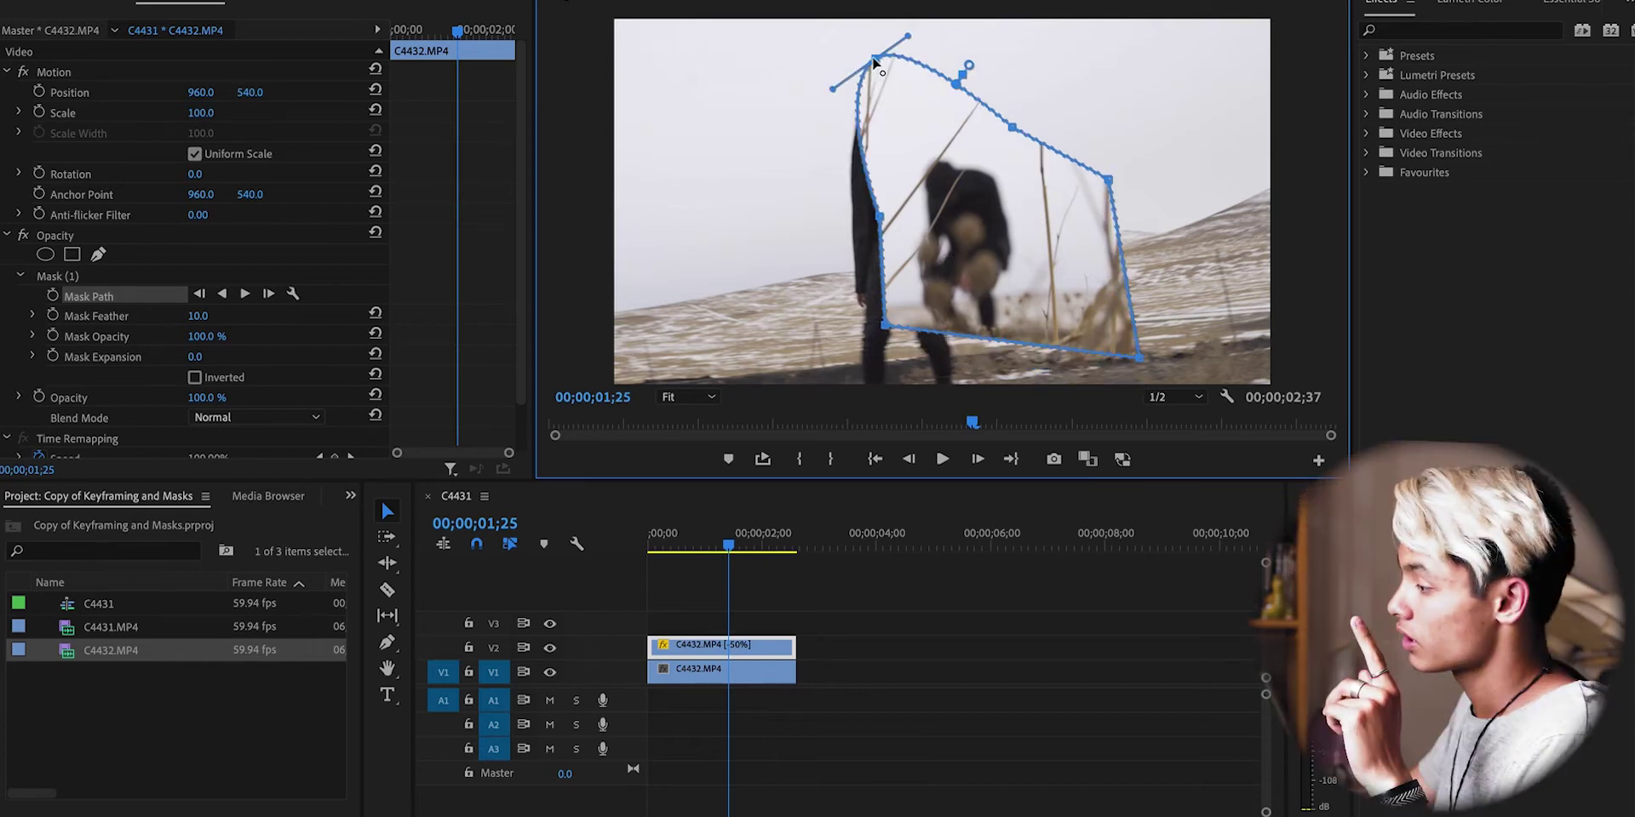
# - Raise the mask's upper points and square its corners into a roughly rectangular shape around the crouching figure
pyautogui.moveTo(875, 62); pyautogui.dragTo(888, 56)
pyautogui.moveTo(1012, 127); pyautogui.dragTo(1051, 43)
pyautogui.moveTo(1109, 181); pyautogui.dragTo(1185, 57)
pyautogui.moveTo(1141, 357); pyautogui.dragTo(1168, 342)
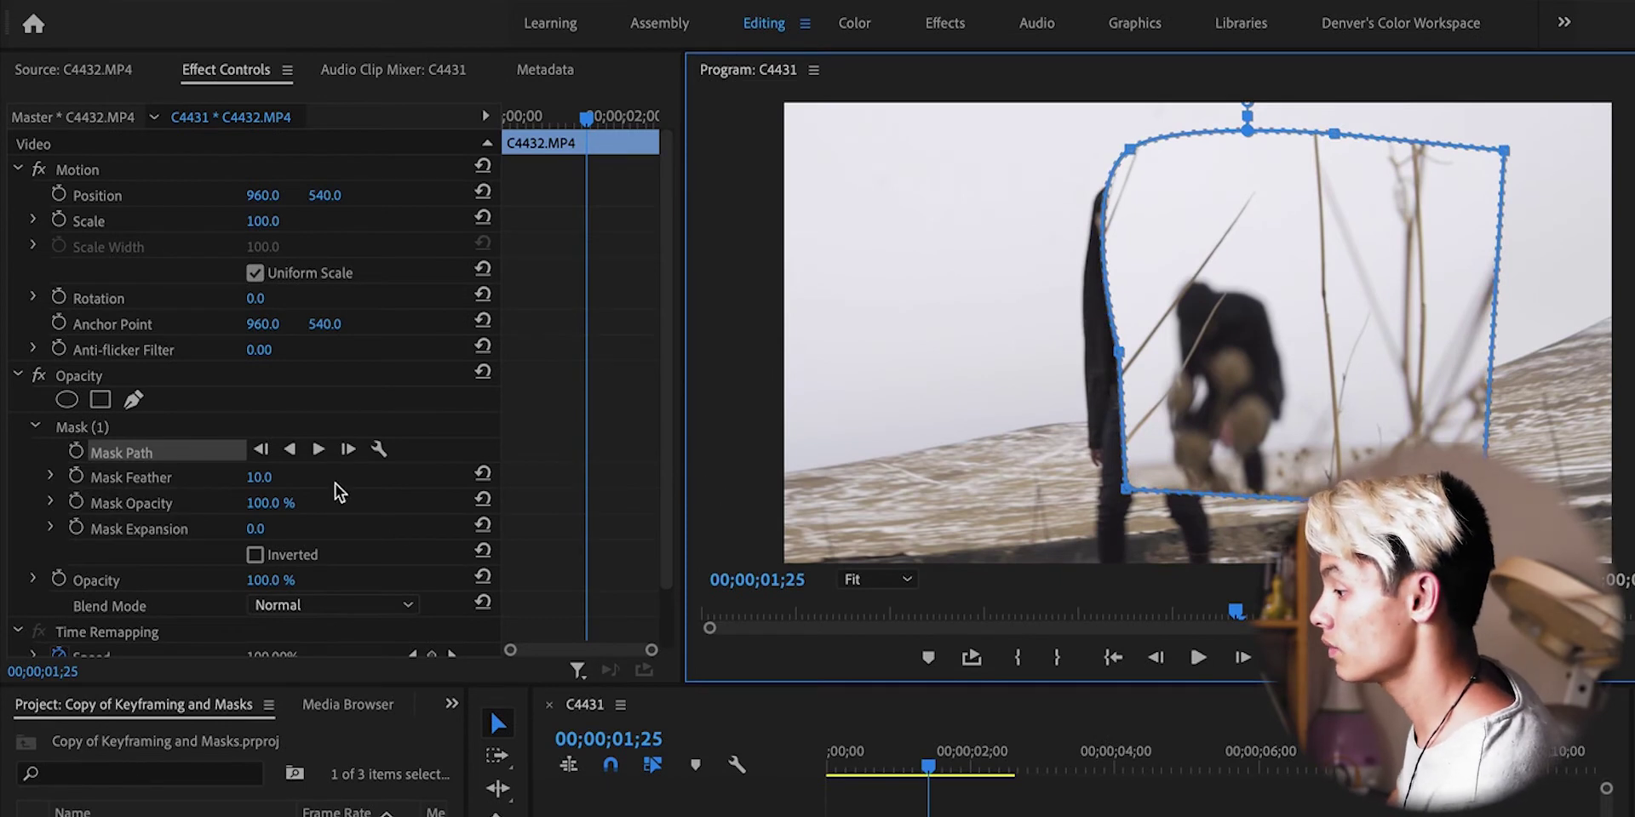
# - Set Mask Feather to 300 and shift the whole mask down and left over the standing figure
pyautogui.moveTo(270, 482); pyautogui.dragTo(518, 482)
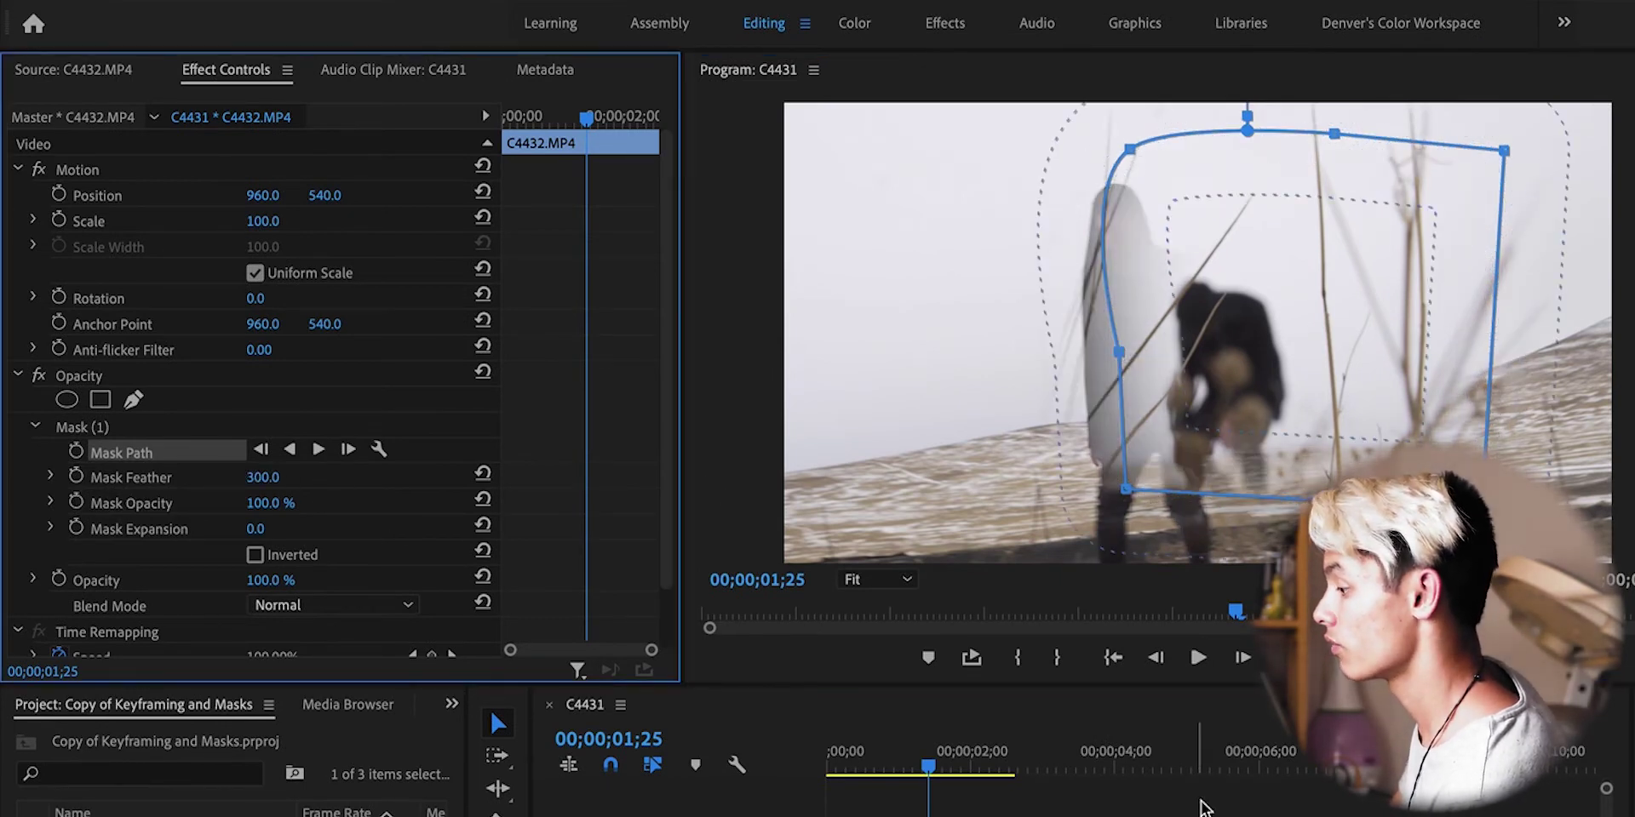
pyautogui.moveTo(1365, 266); pyautogui.dragTo(1290, 305)
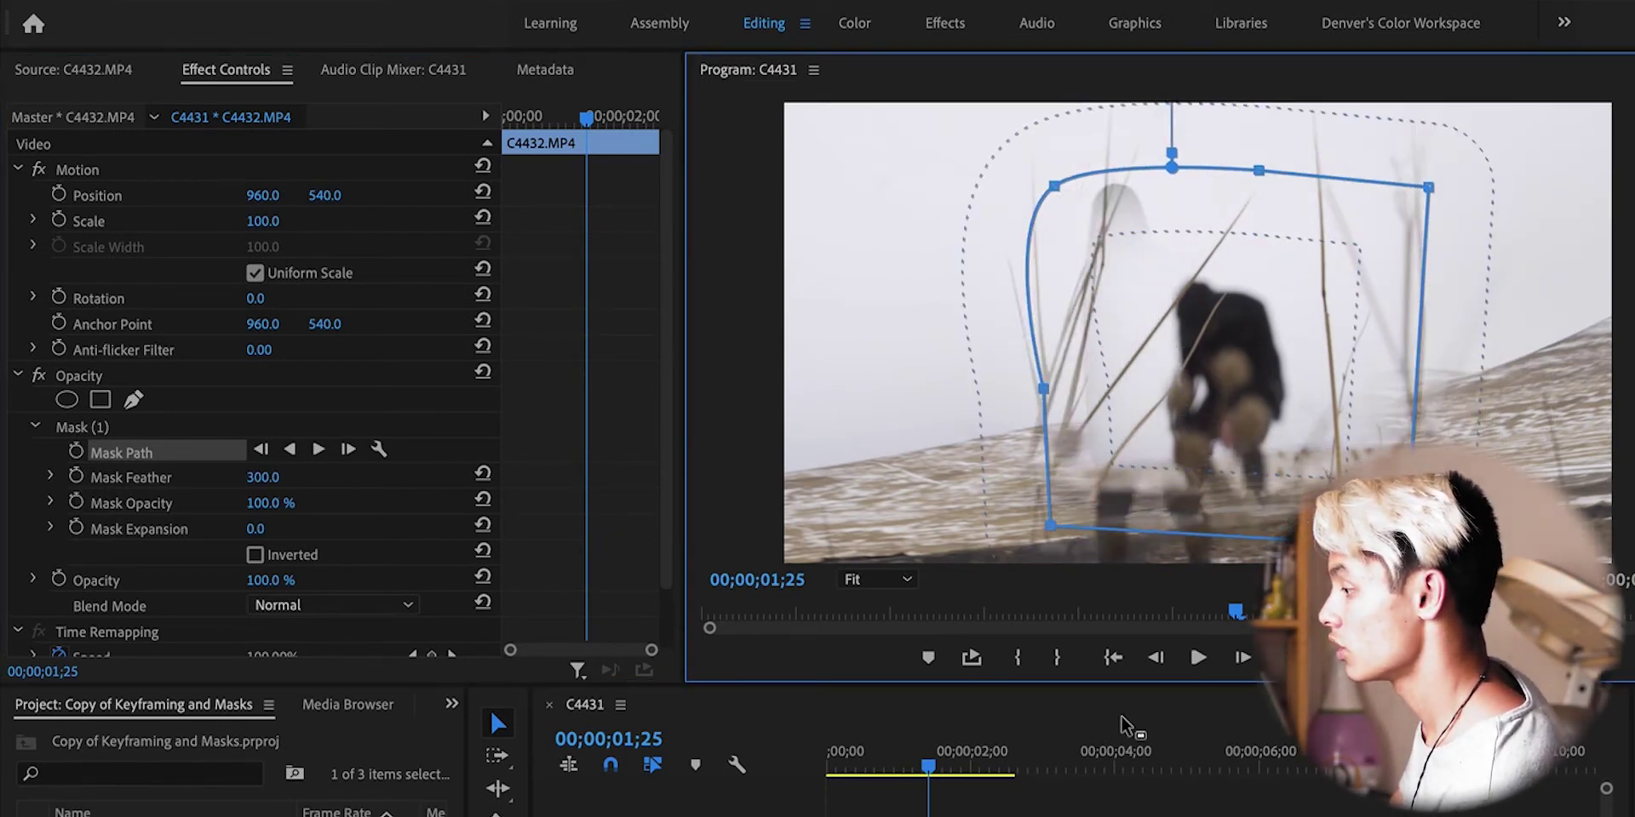
# - At the start of the sequence, enable Mask Feather keyframing and set the feather to 500
pyautogui.click(918, 790)
pyautogui.press('Home')
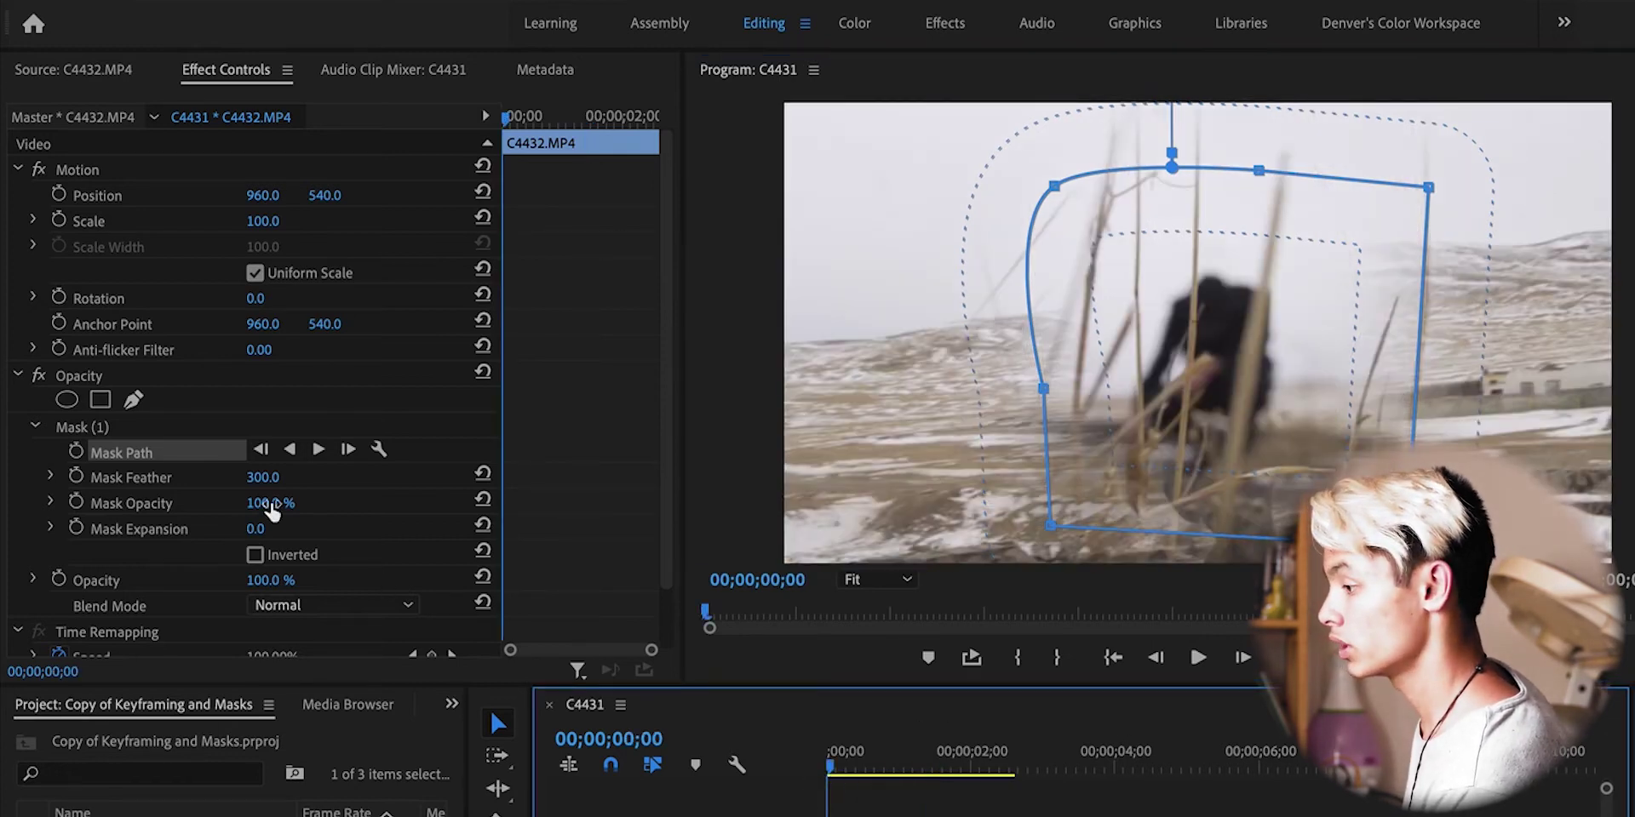
pyautogui.click(76, 476)
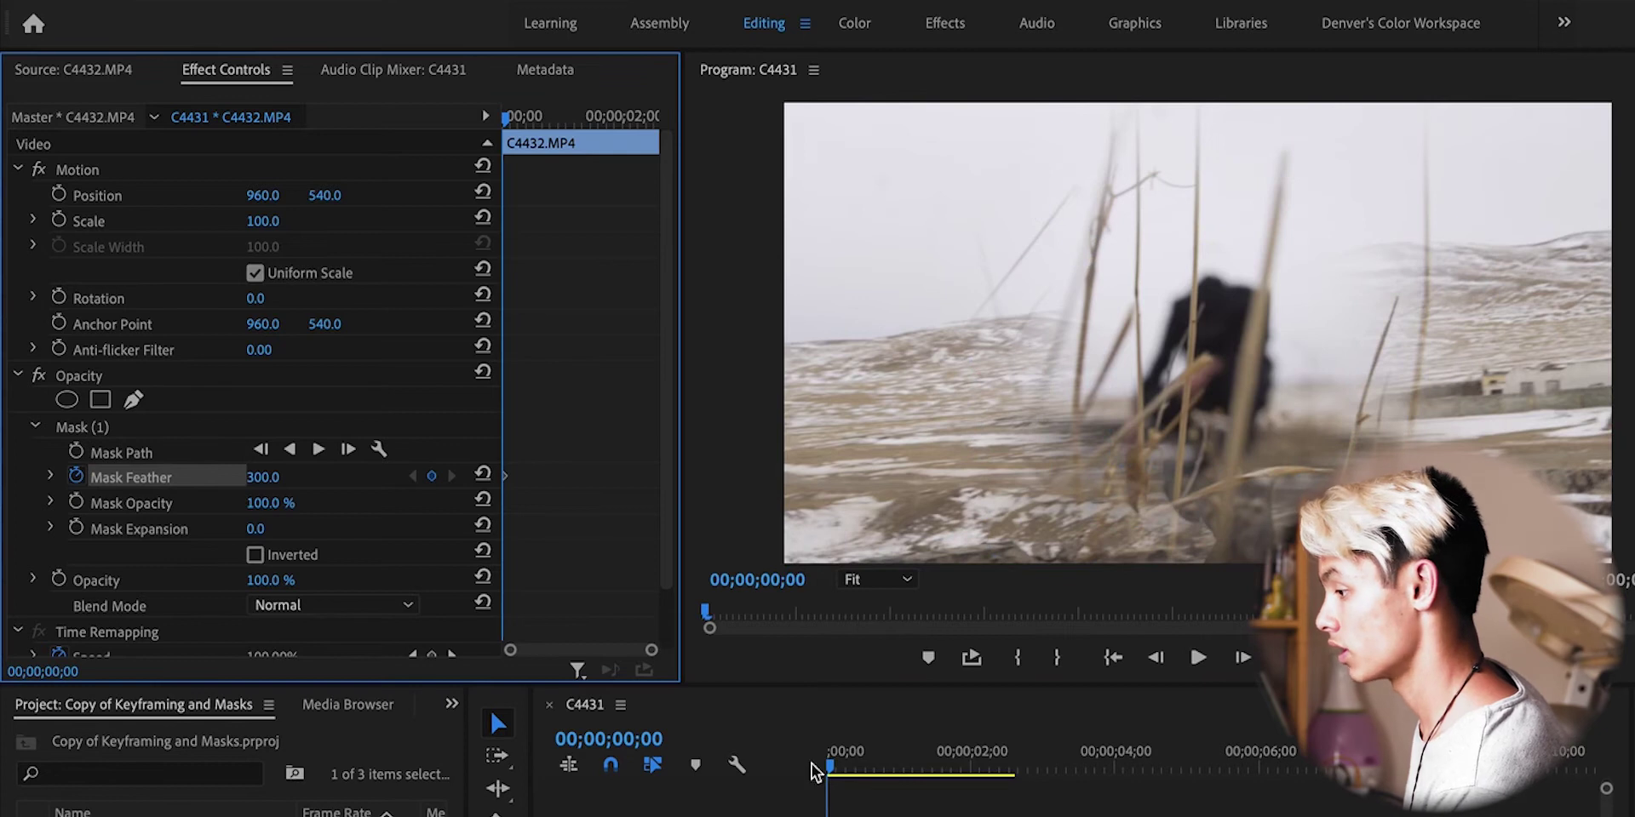
pyautogui.click(281, 477)
pyautogui.write('500')
pyautogui.press('Return')
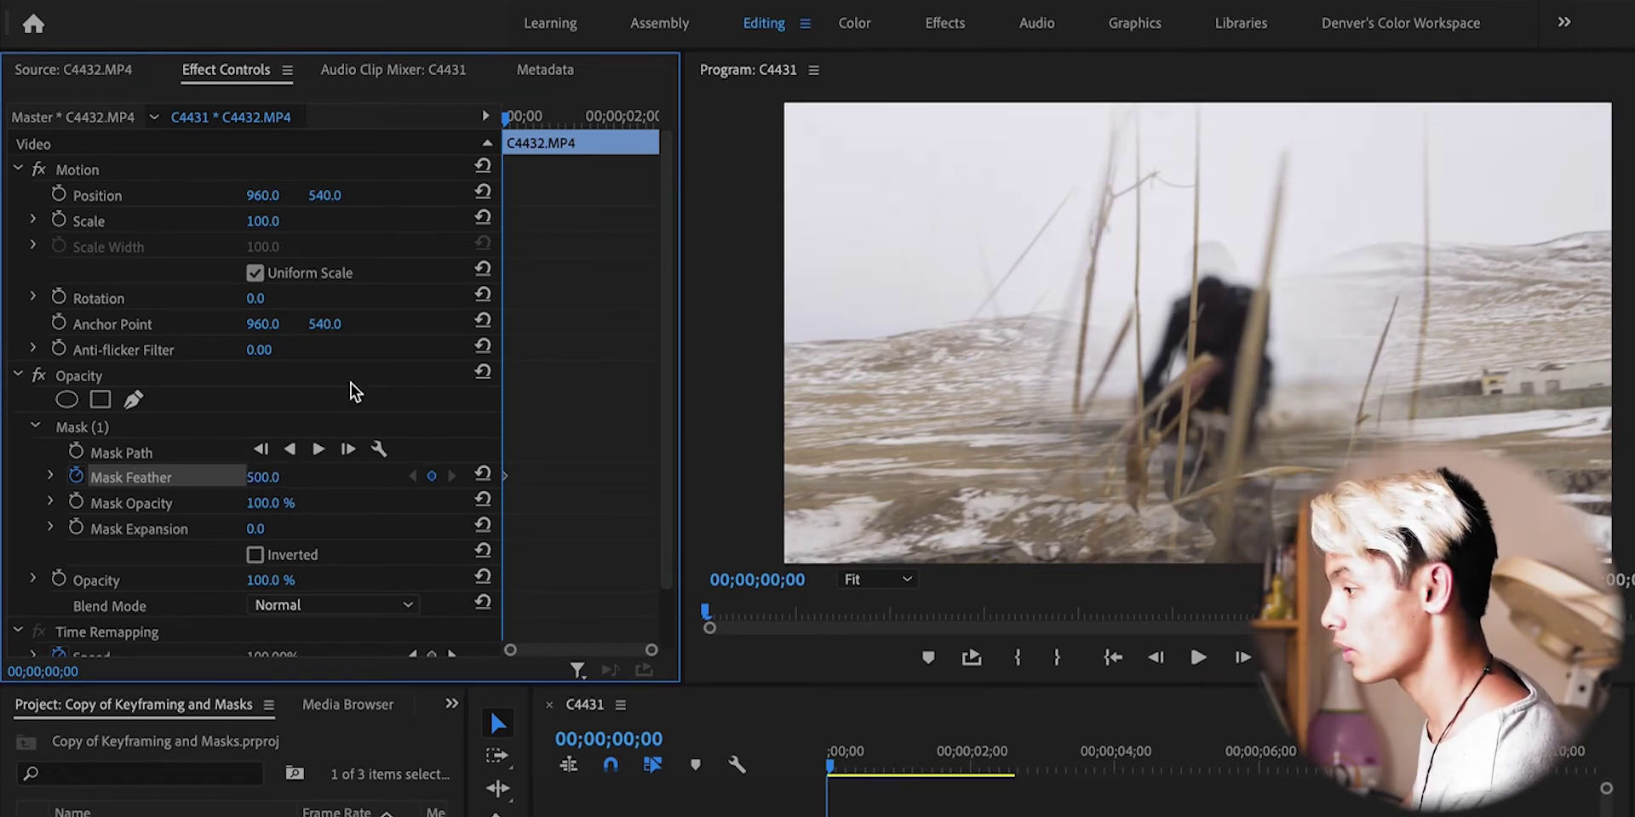
# - Add a Mask Feather keyframe of 0 on the last frame at 00;00;02;36 and play back the feather animation
pyautogui.moveTo(506, 119); pyautogui.dragTo(622, 117)
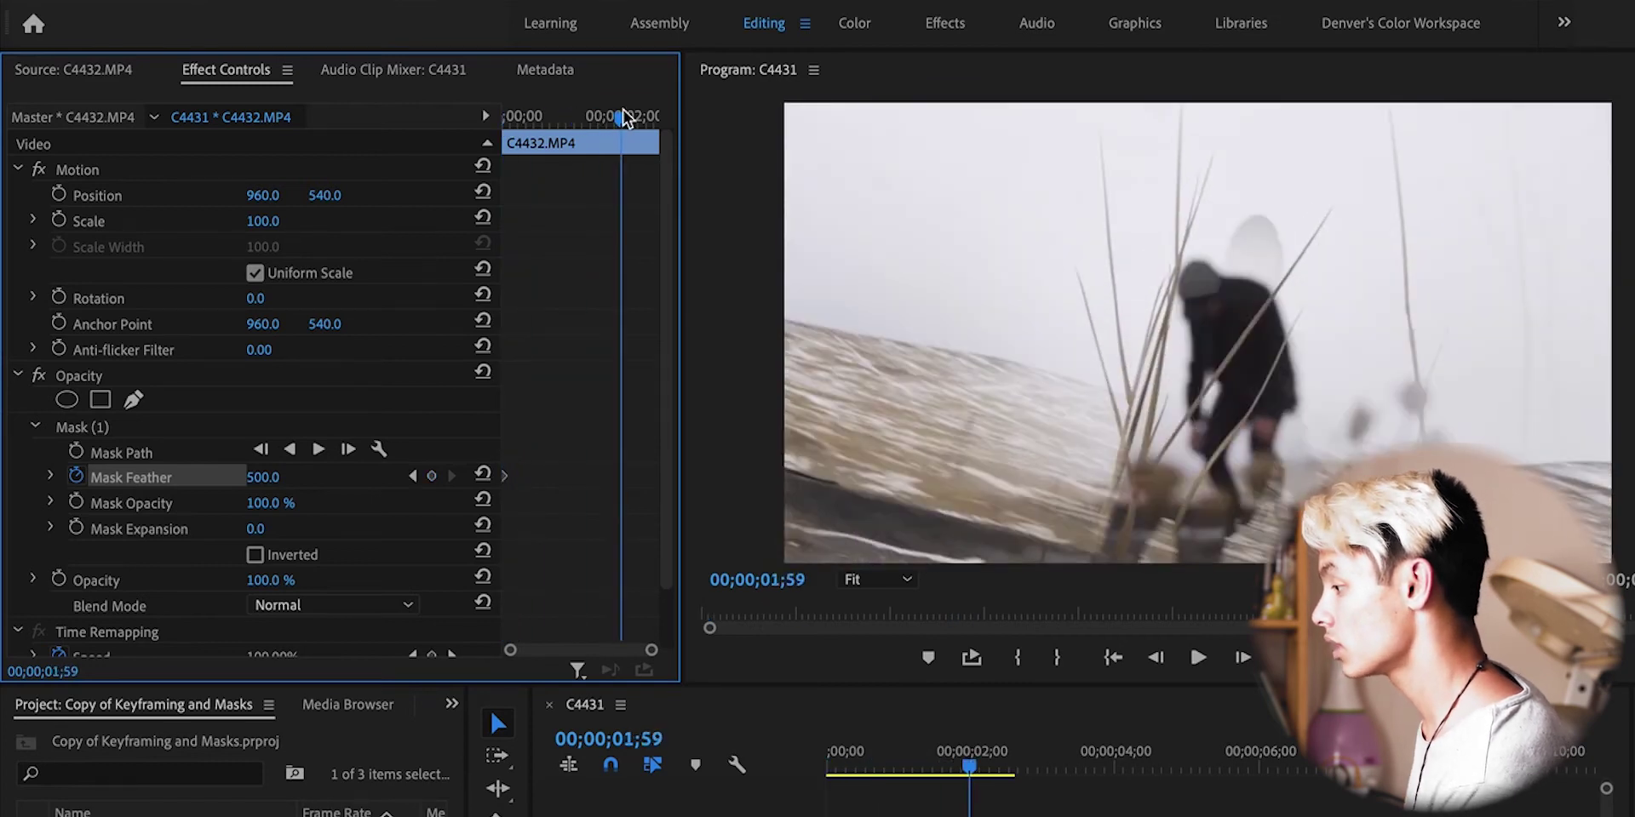
pyautogui.press('Down')
pyautogui.press('Left')
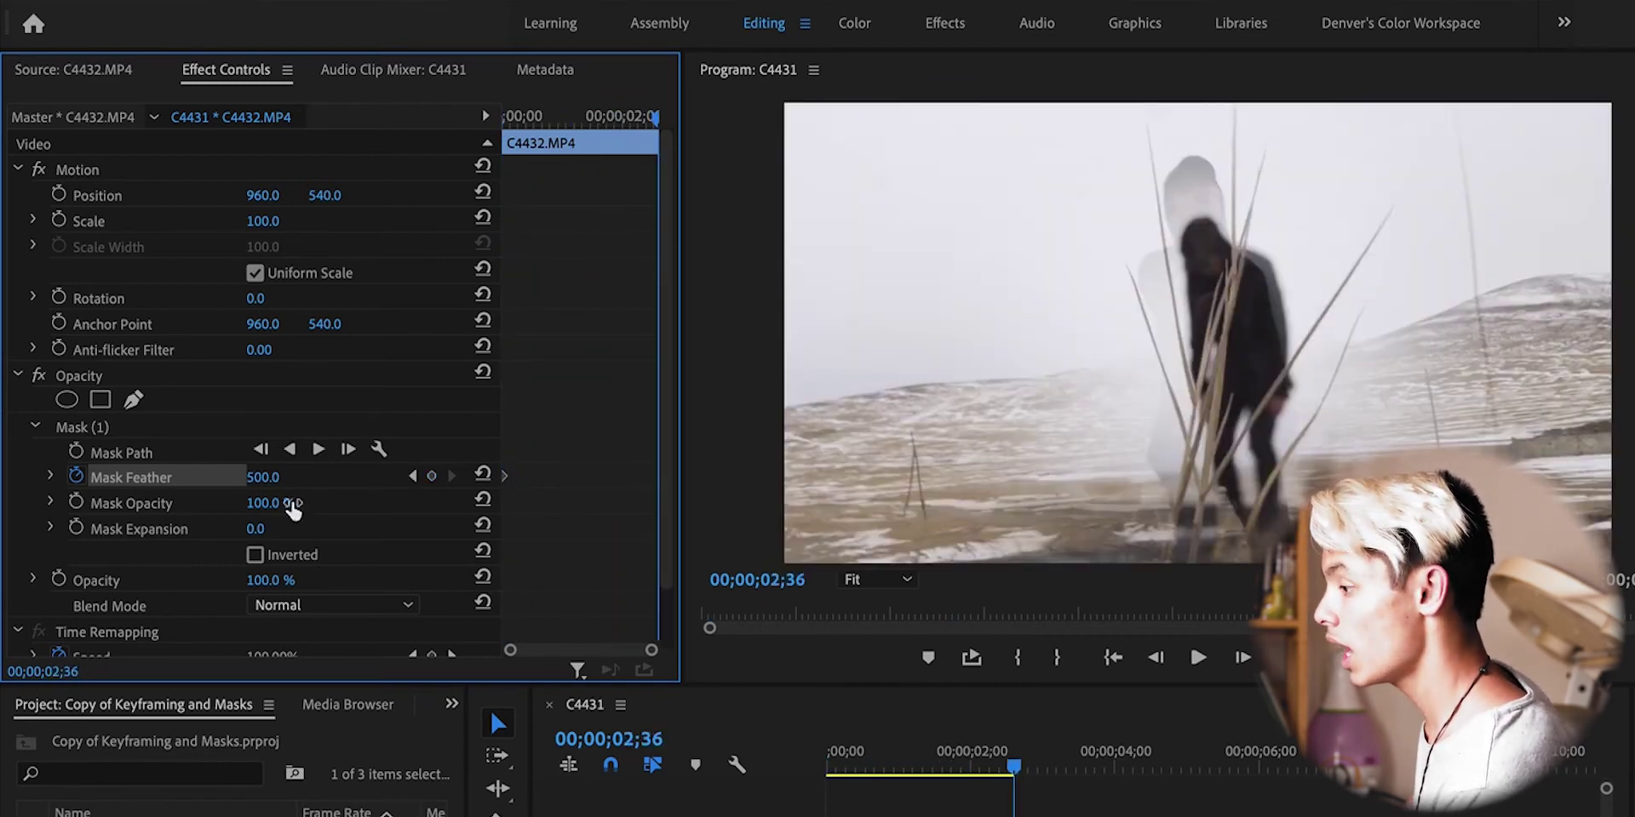
pyautogui.click(263, 478)
pyautogui.write('0')
pyautogui.press('Return')
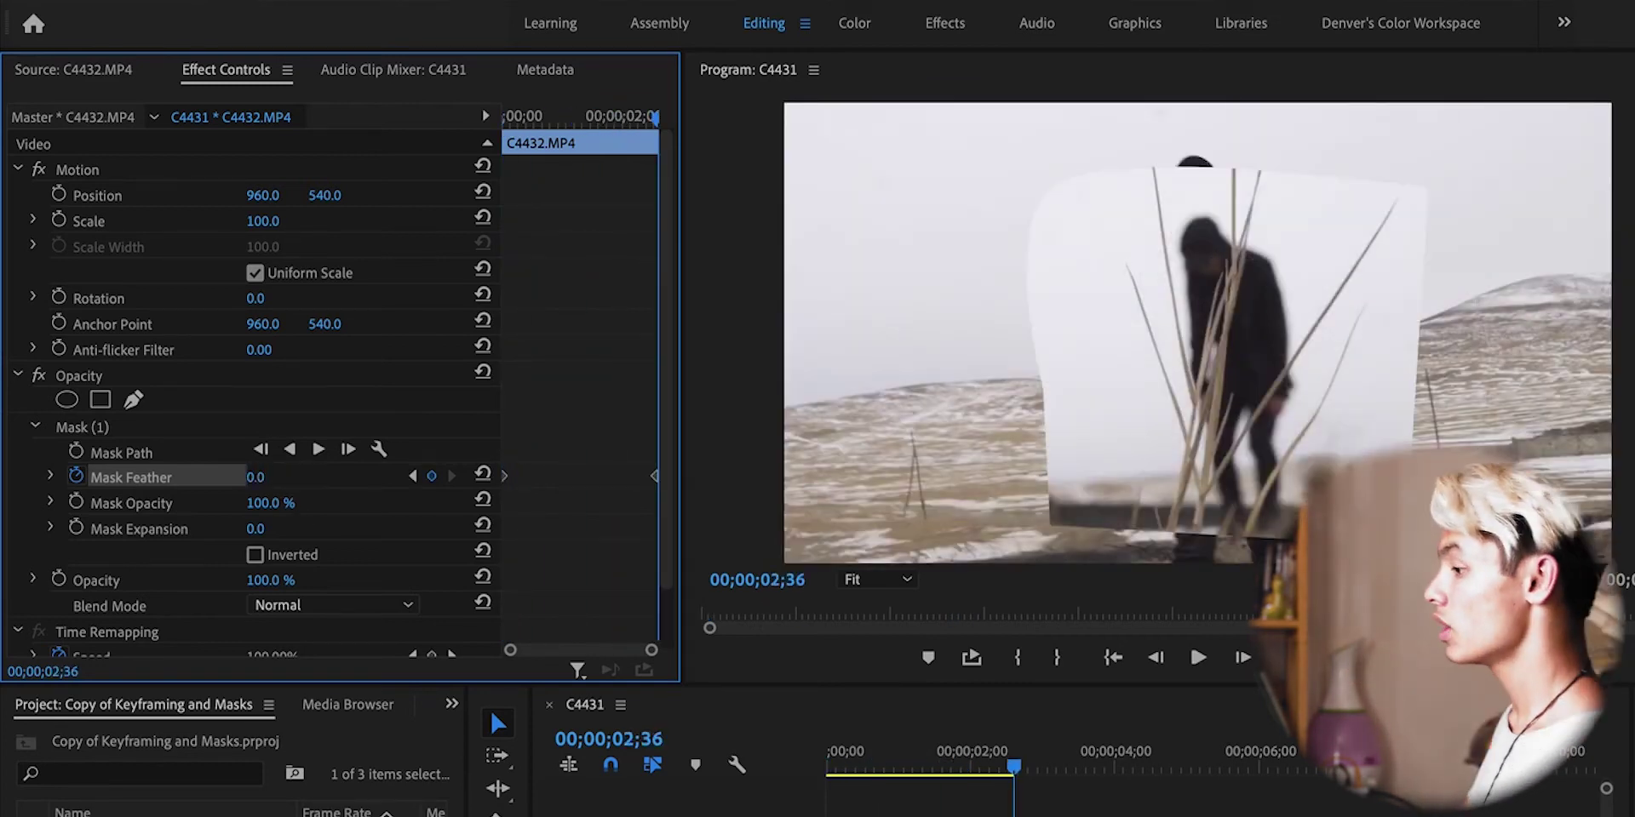
pyautogui.press('Up')
pyautogui.press('space')
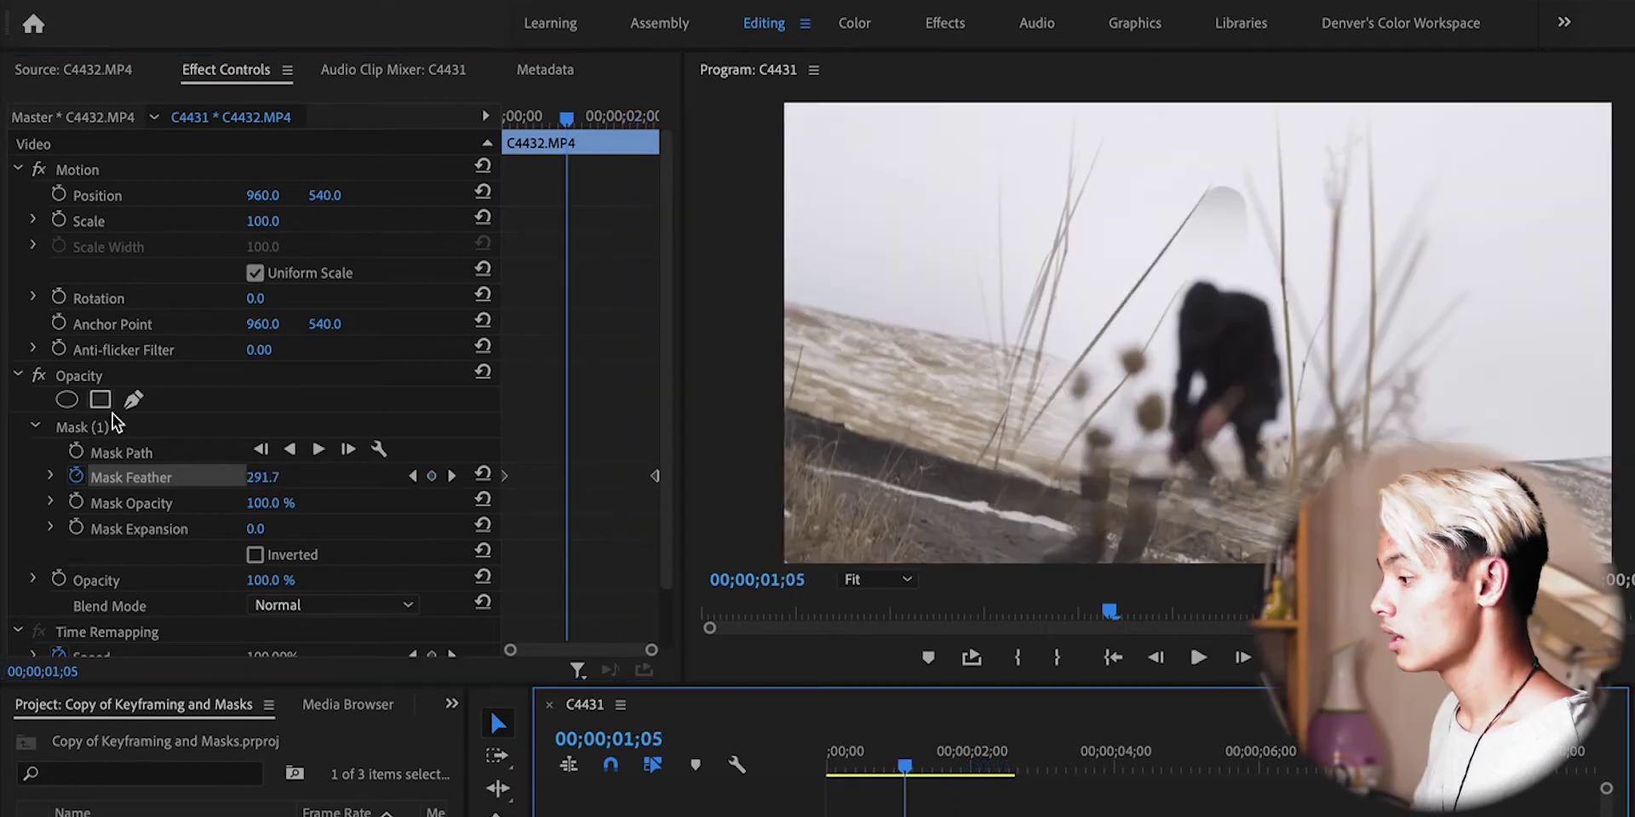
# - Remove the Mask Feather keyframes and set a constant feather of 50
pyautogui.click(76, 477)
pyautogui.press('Return')
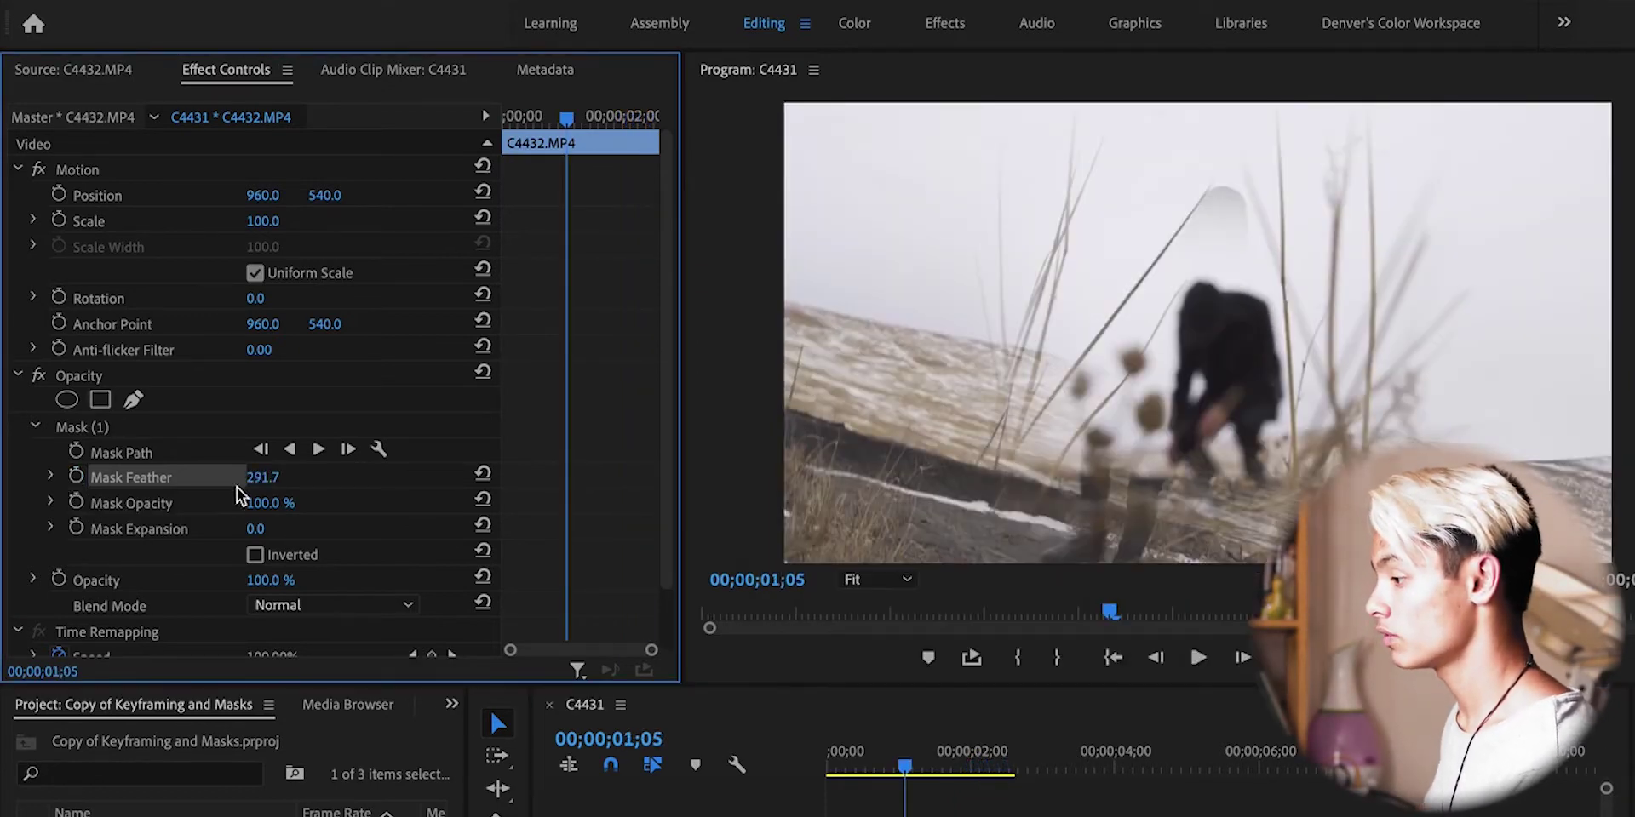
pyautogui.click(264, 476)
pyautogui.write('50')
pyautogui.press('Return')
# - Try Mask Expansion at 77 and at -92, and reset it to 0
pyautogui.click(190, 532)
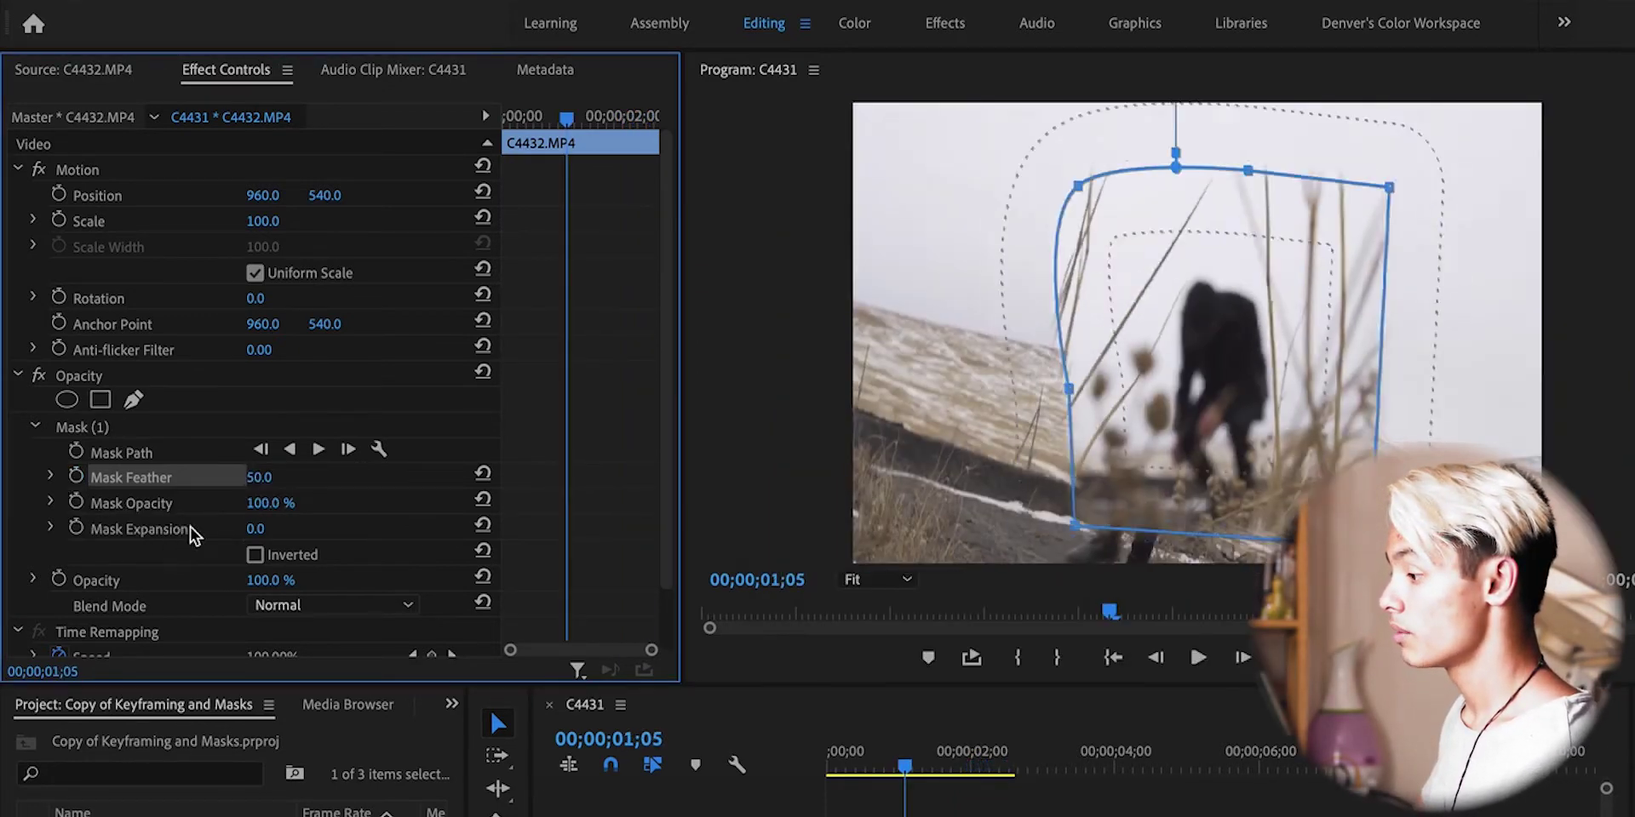
pyautogui.moveTo(256, 528); pyautogui.dragTo(295, 528)
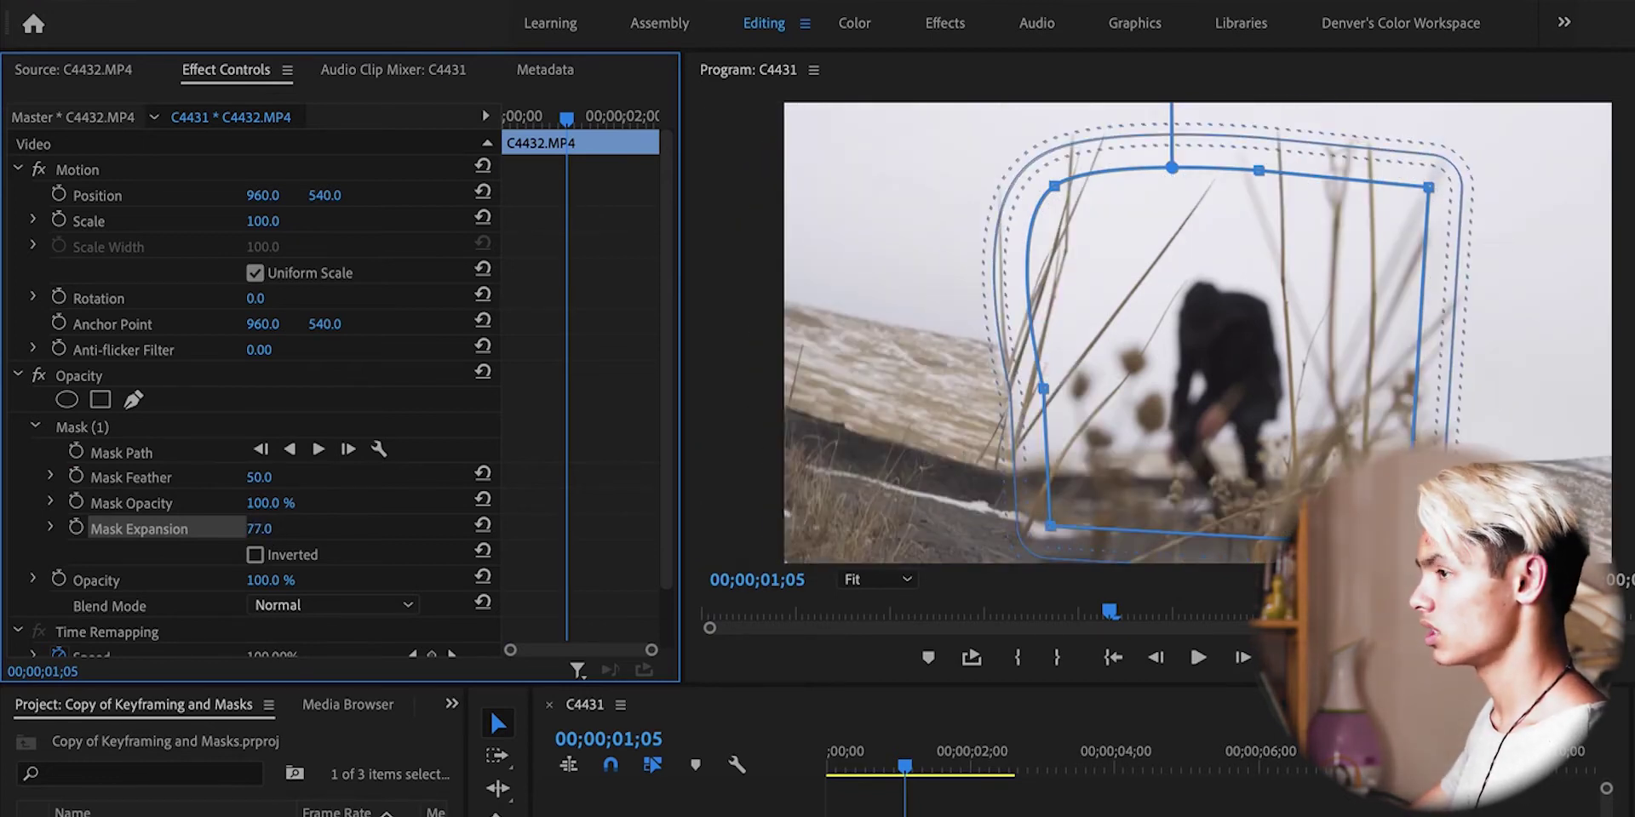
pyautogui.moveTo(358, 528); pyautogui.dragTo(139, 530)
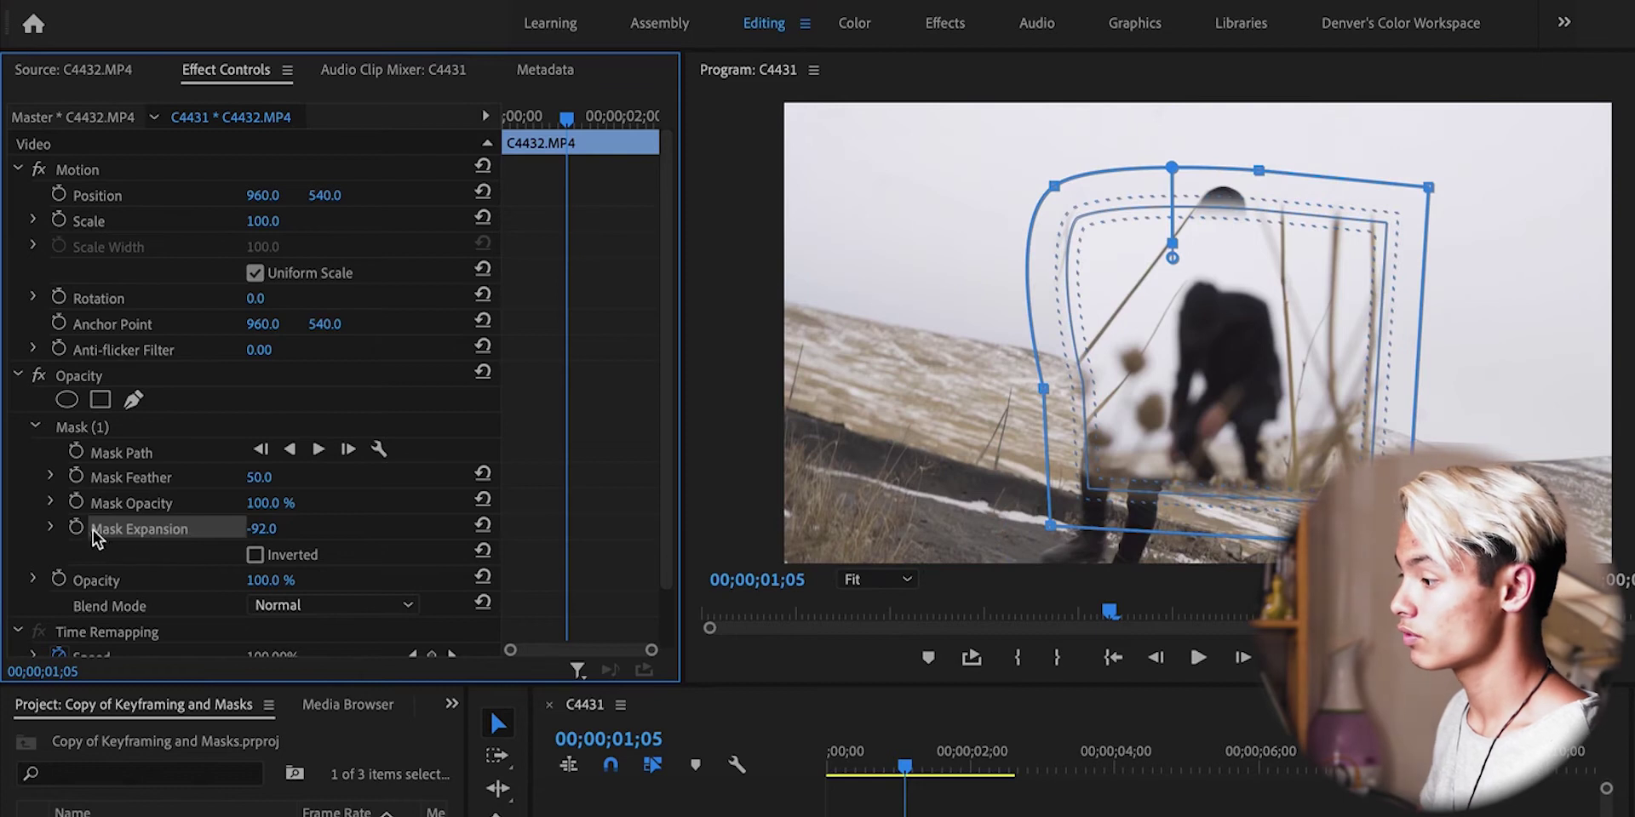
pyautogui.click(280, 527)
pyautogui.press('Return')
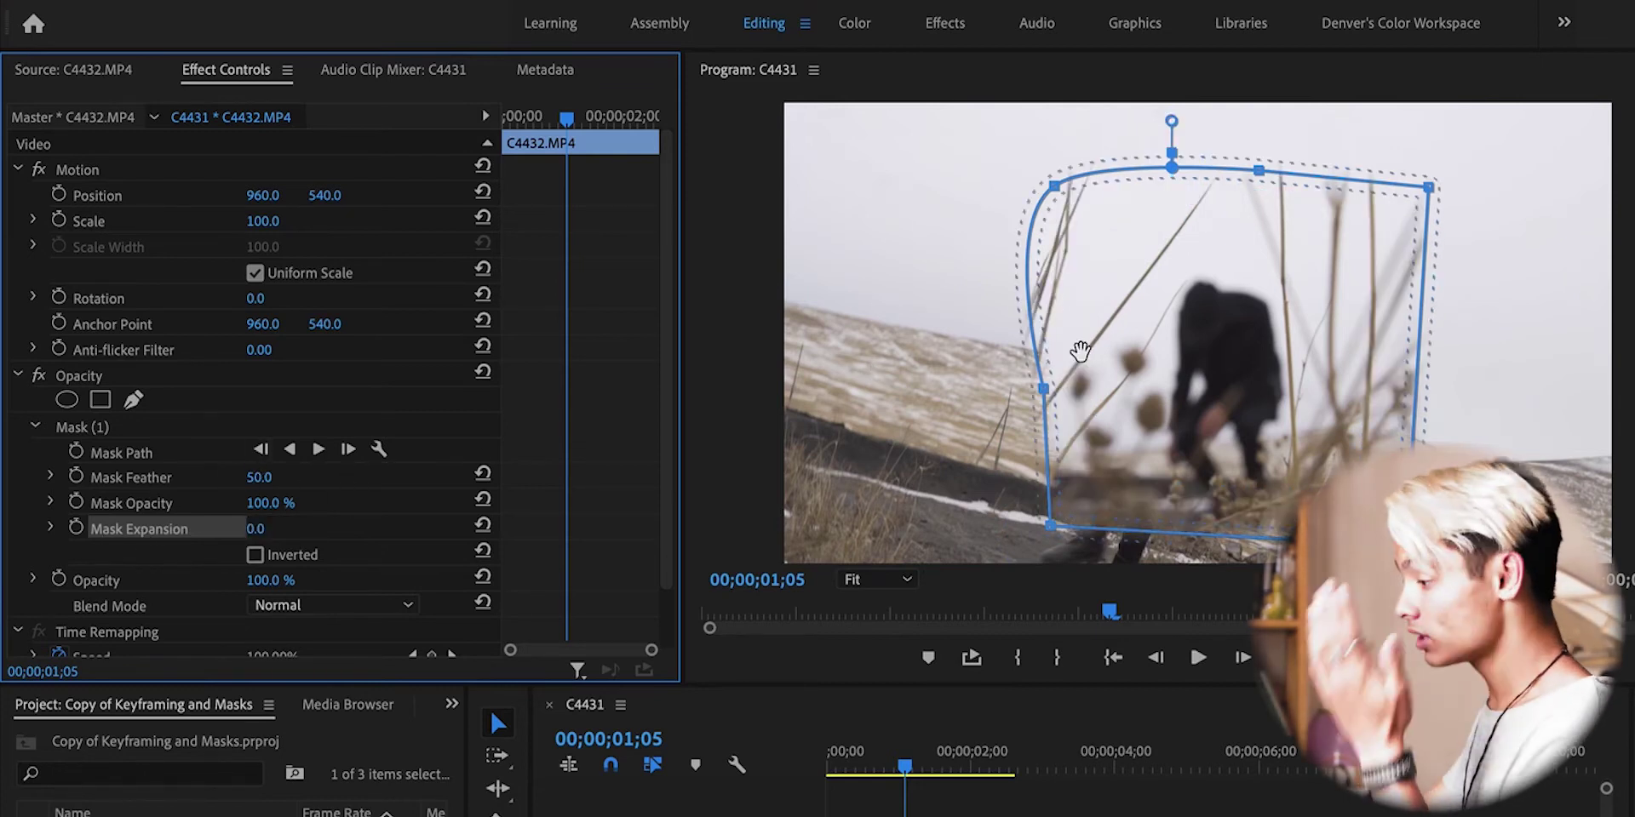
# - Keyframe Mask Path at the sequence start and shift the mask up and left beside the standing figure at 00;00;01;30
pyautogui.press('Home')
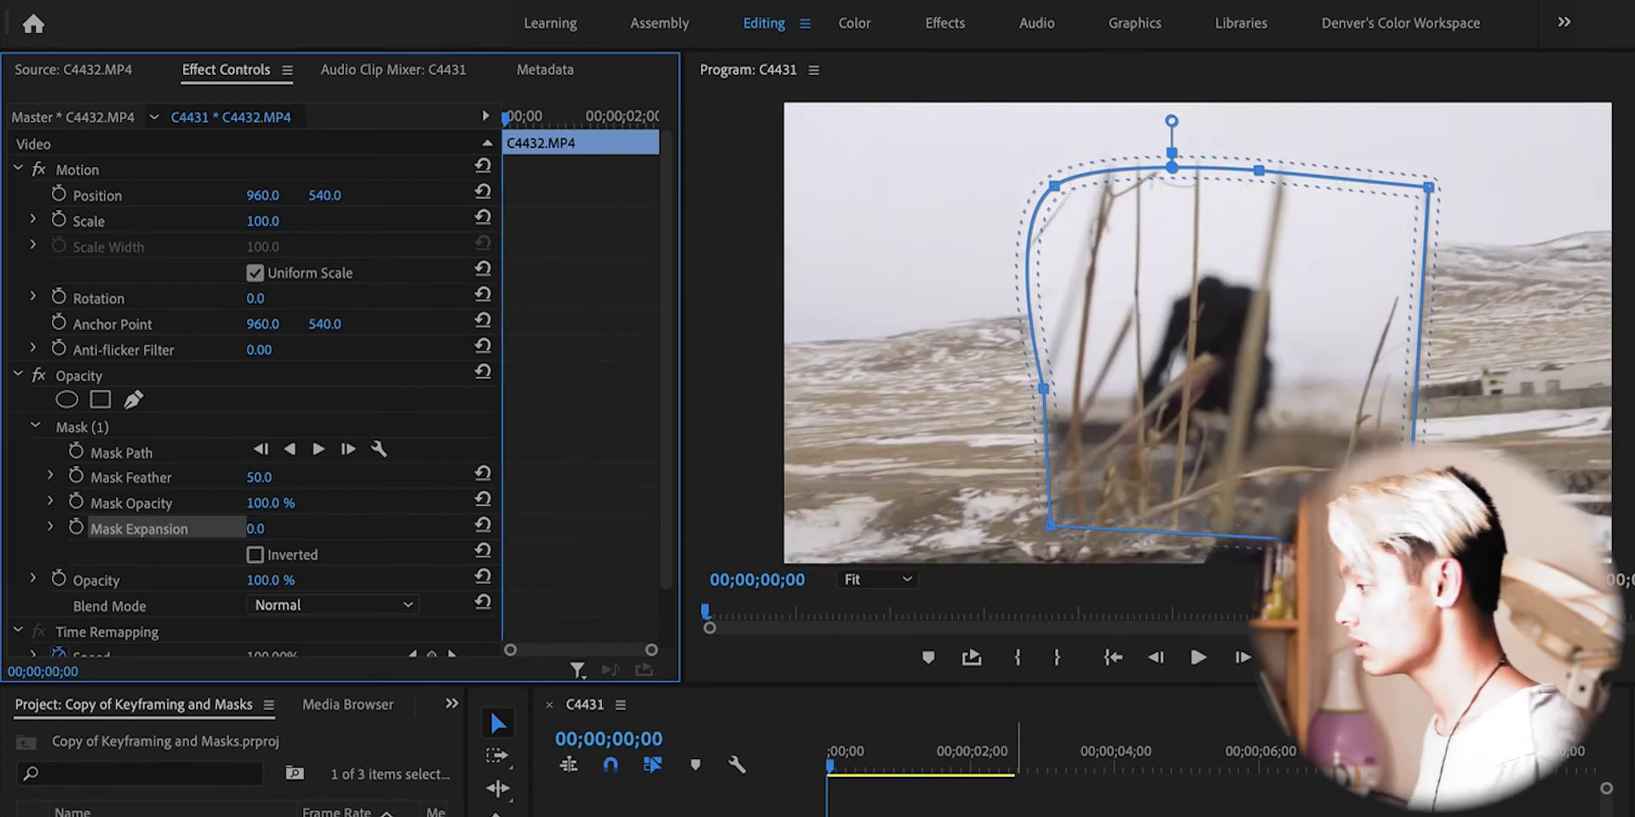
pyautogui.click(77, 452)
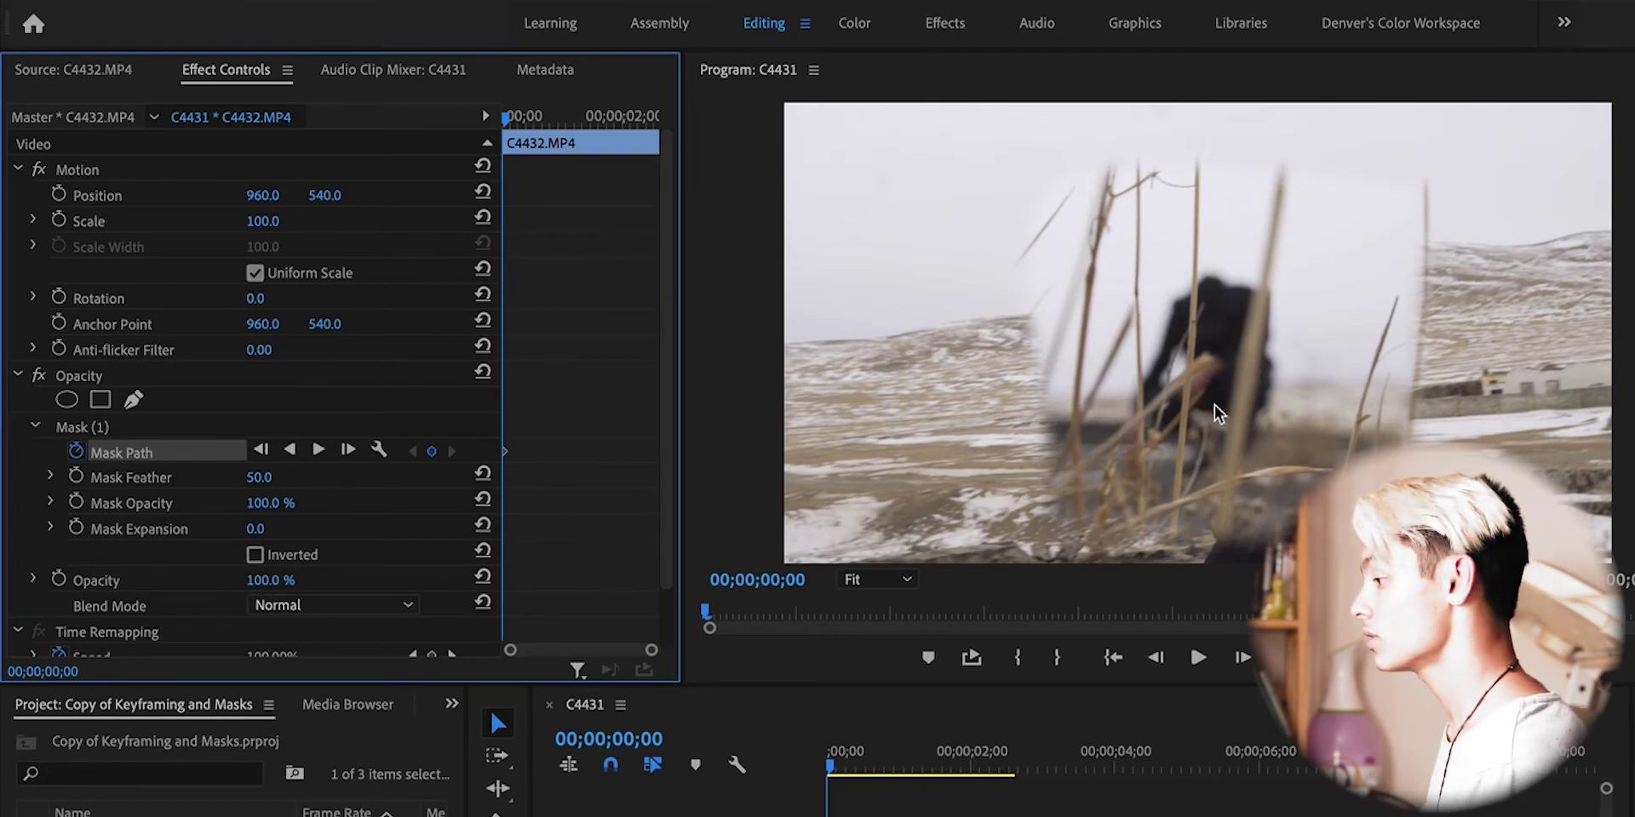
pyautogui.click(119, 430)
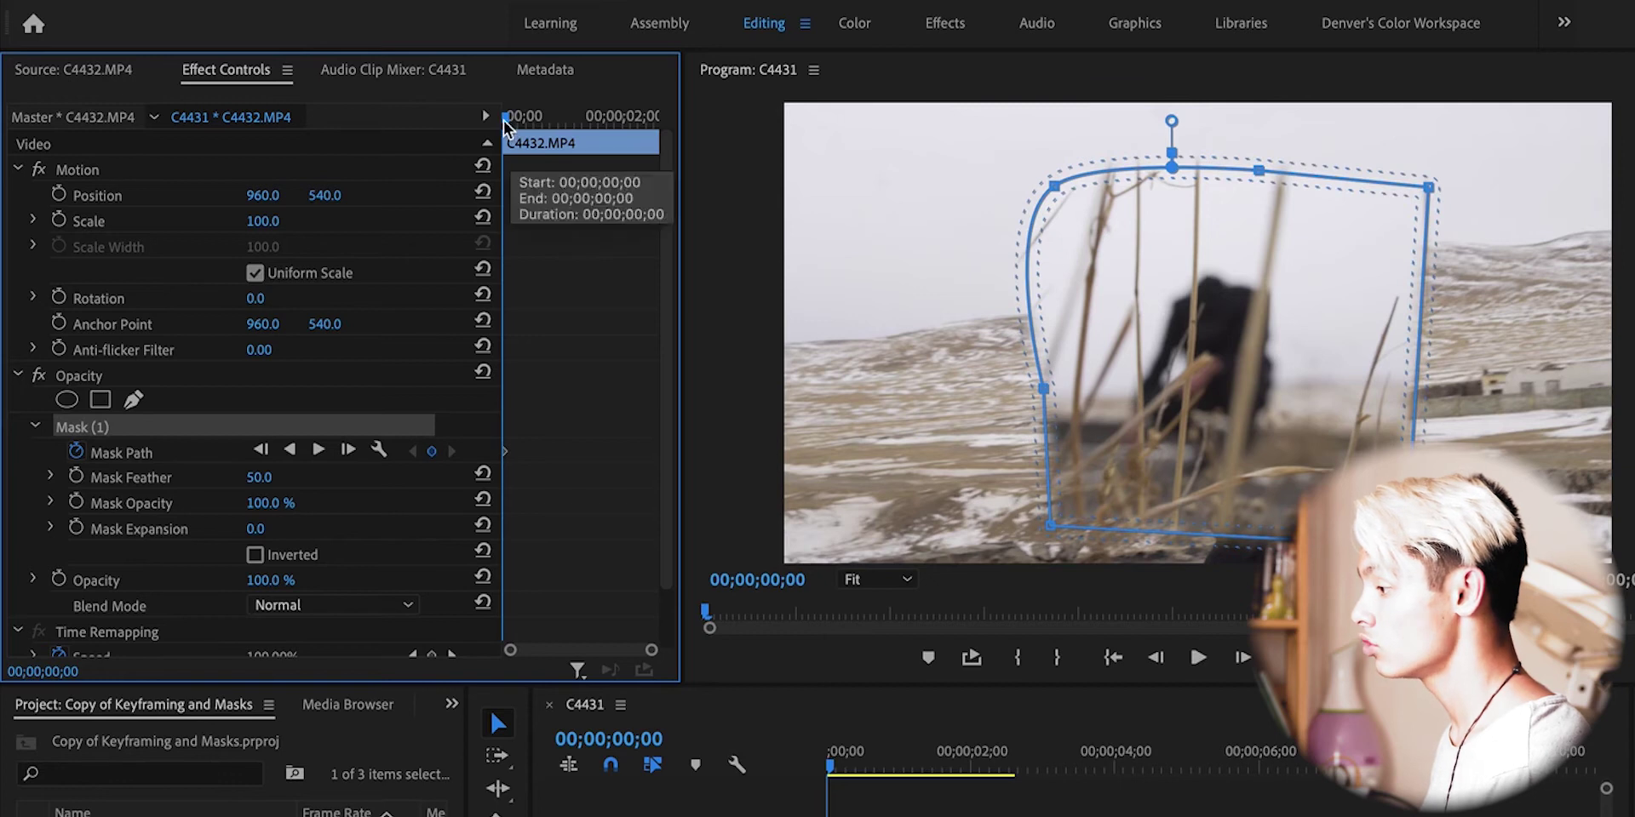
pyautogui.press('space')
pyautogui.moveTo(1210, 324); pyautogui.dragTo(936, 217)
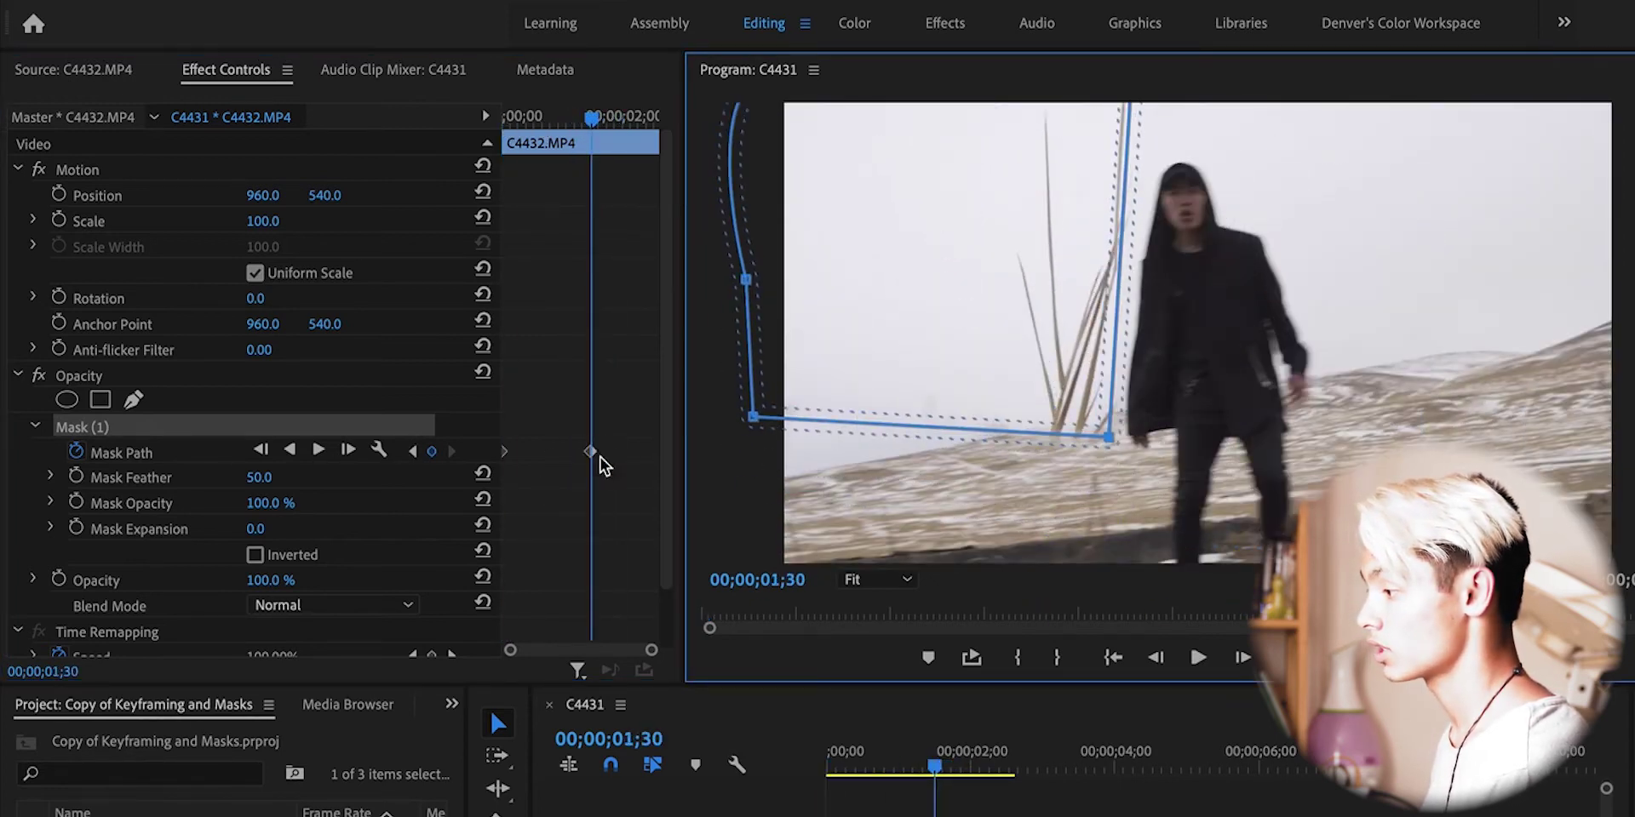
# - At 00;00;01;30, extend the mask's lower points below the frame so it covers the area beside the standing figure
pyautogui.moveTo(592, 119)
pyautogui.mouseDown()
pyautogui.moveTo(517, 124)
pyautogui.moveTo(588, 124)
pyautogui.mouseUp()
pyautogui.press('Right')
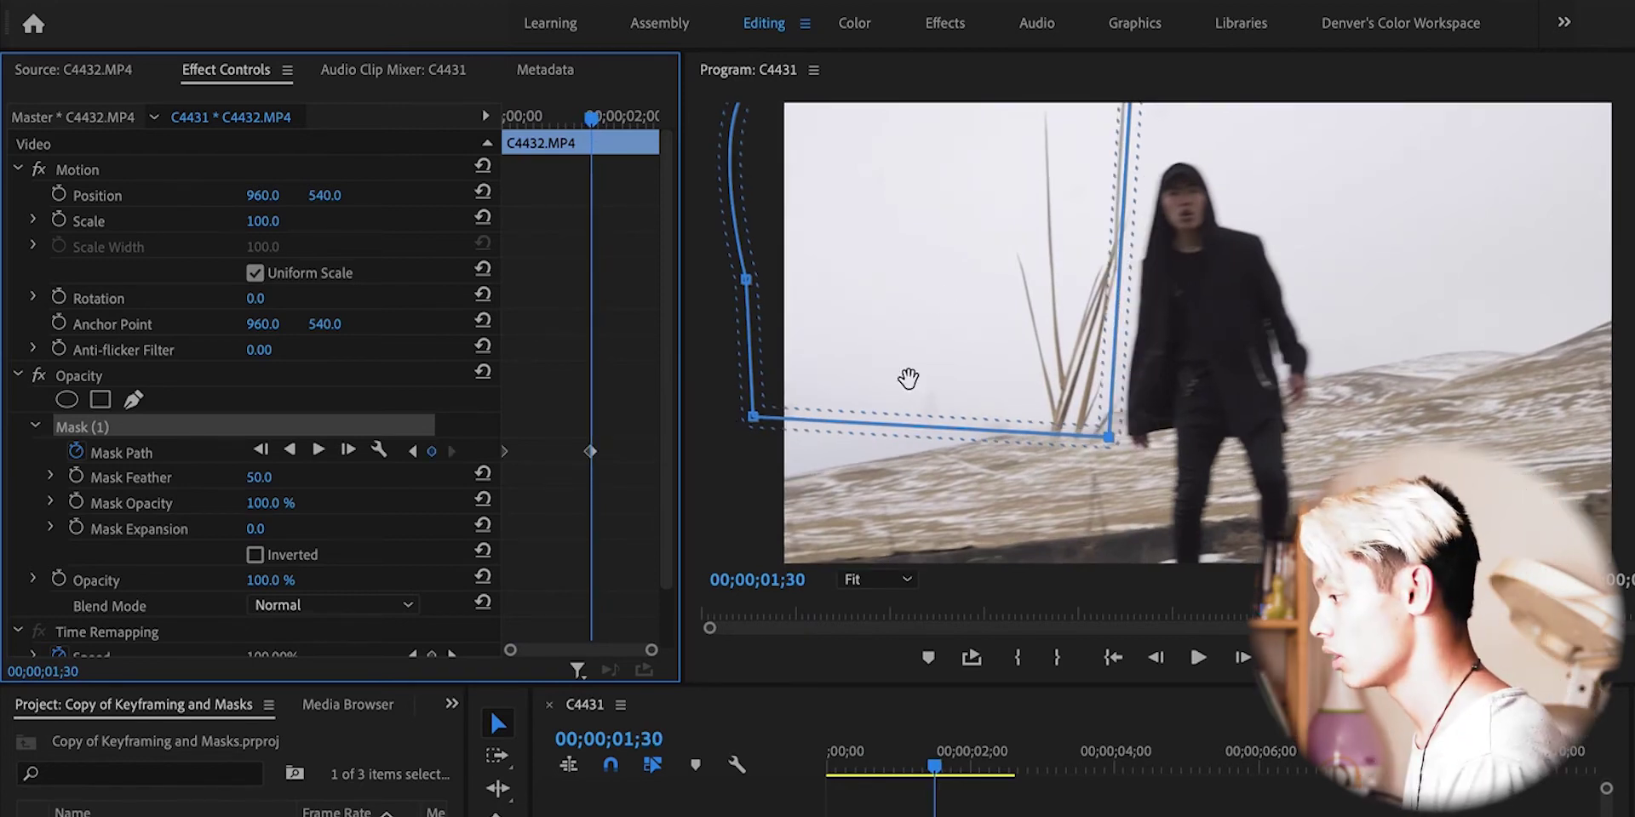
pyautogui.click(940, 428)
pyautogui.moveTo(940, 431); pyautogui.dragTo(944, 529)
pyautogui.moveTo(1108, 437); pyautogui.dragTo(1095, 606)
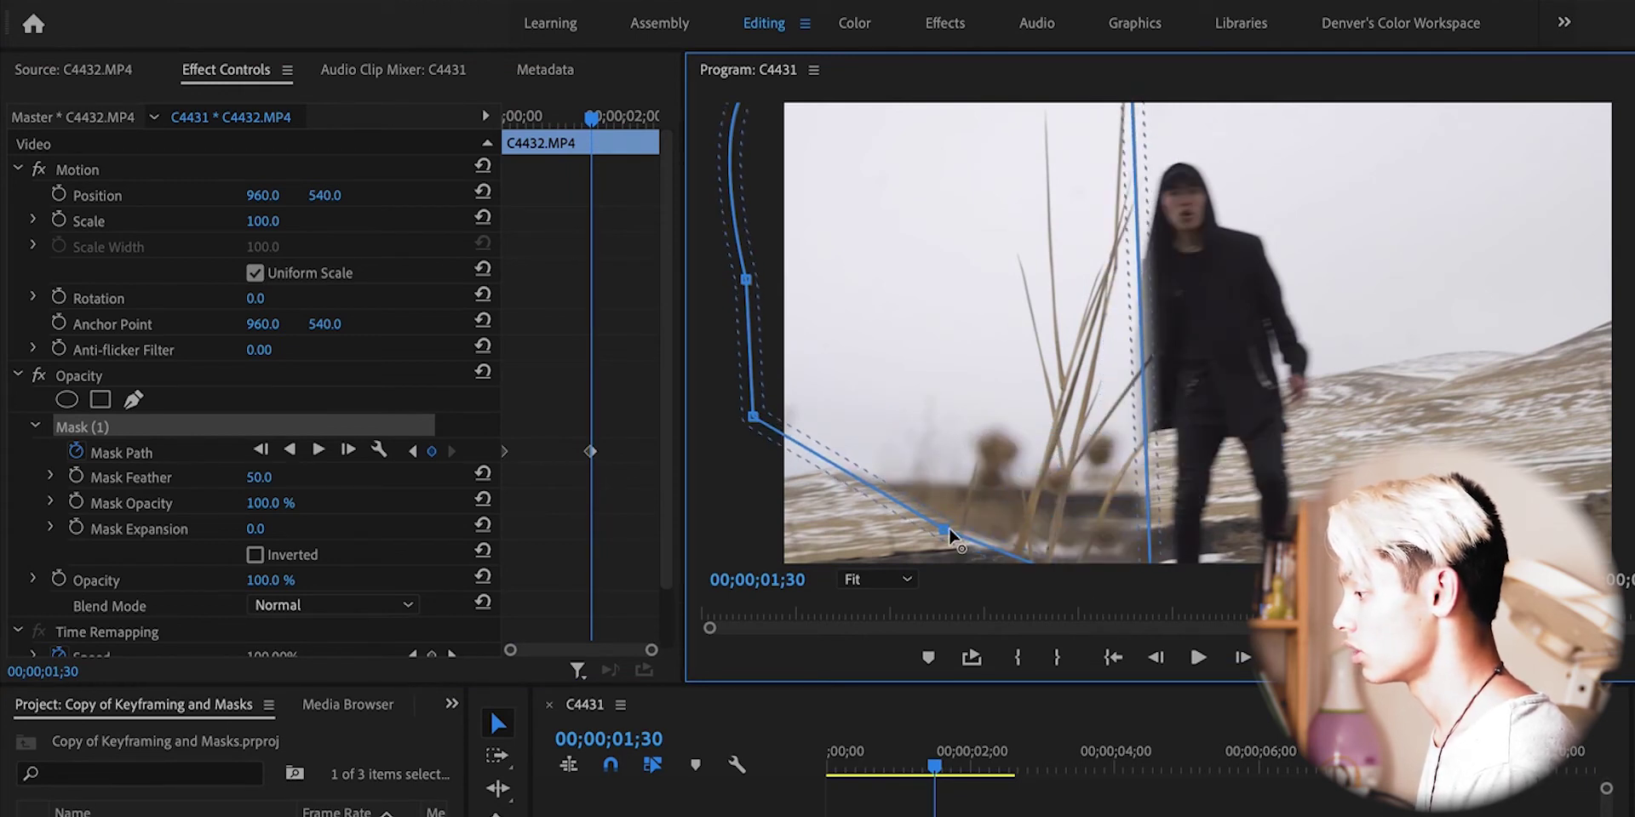
pyautogui.moveTo(945, 529); pyautogui.dragTo(863, 584)
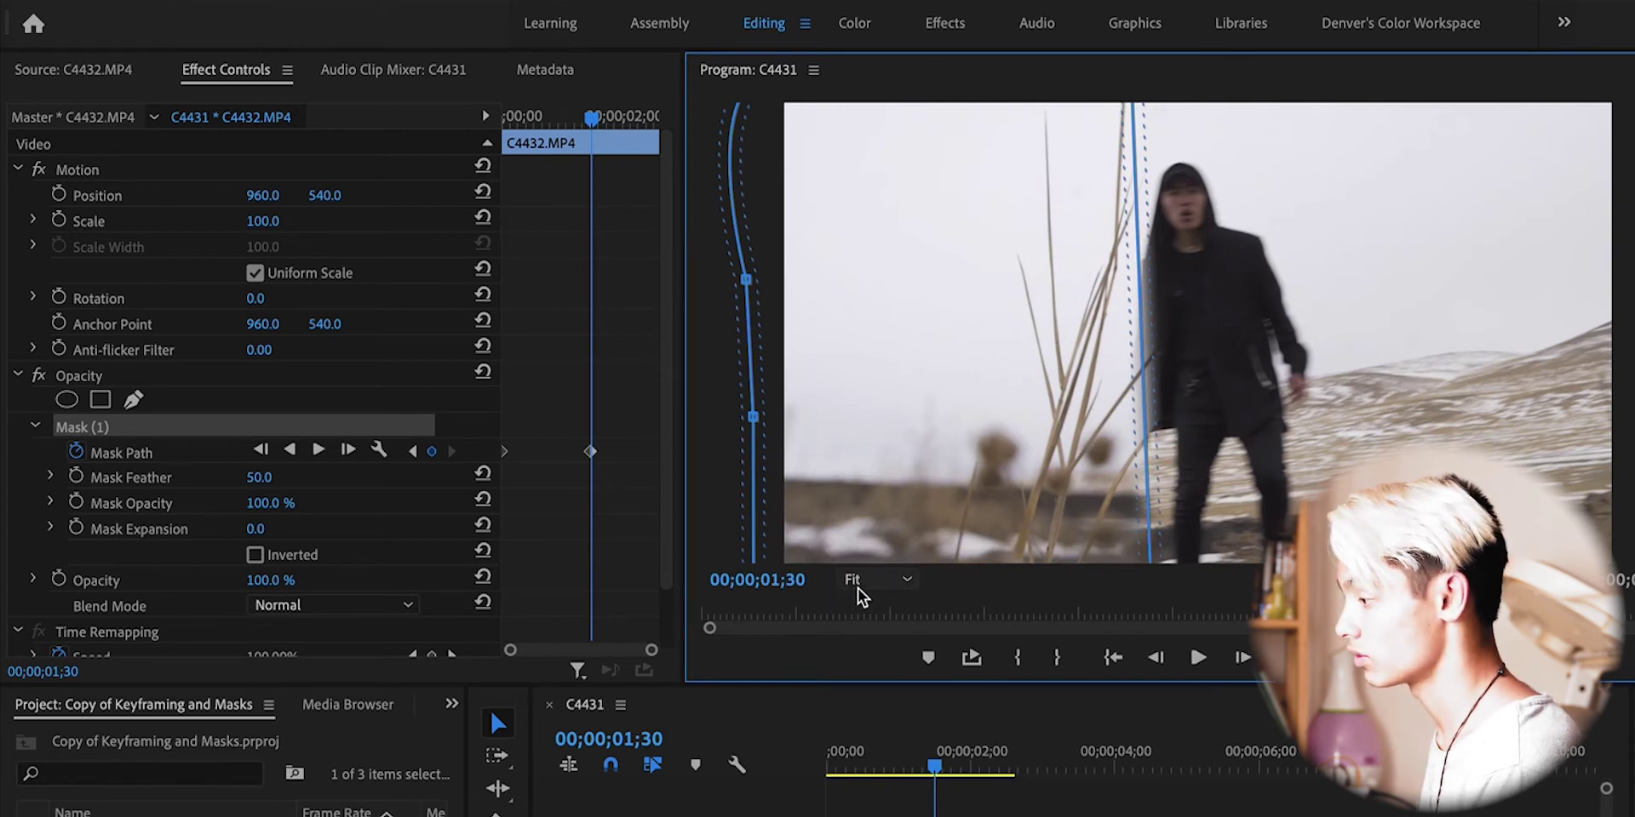
# - With the preview at 50%, straighten the mask's corners outside the frame along the standing figure's side and play back the wipe
pyautogui.click(856, 588)
pyautogui.click(877, 690)
pyautogui.moveTo(880, 520); pyautogui.dragTo(870, 535)
pyautogui.moveTo(1150, 151); pyautogui.dragTo(1169, 146)
pyautogui.click(574, 549)
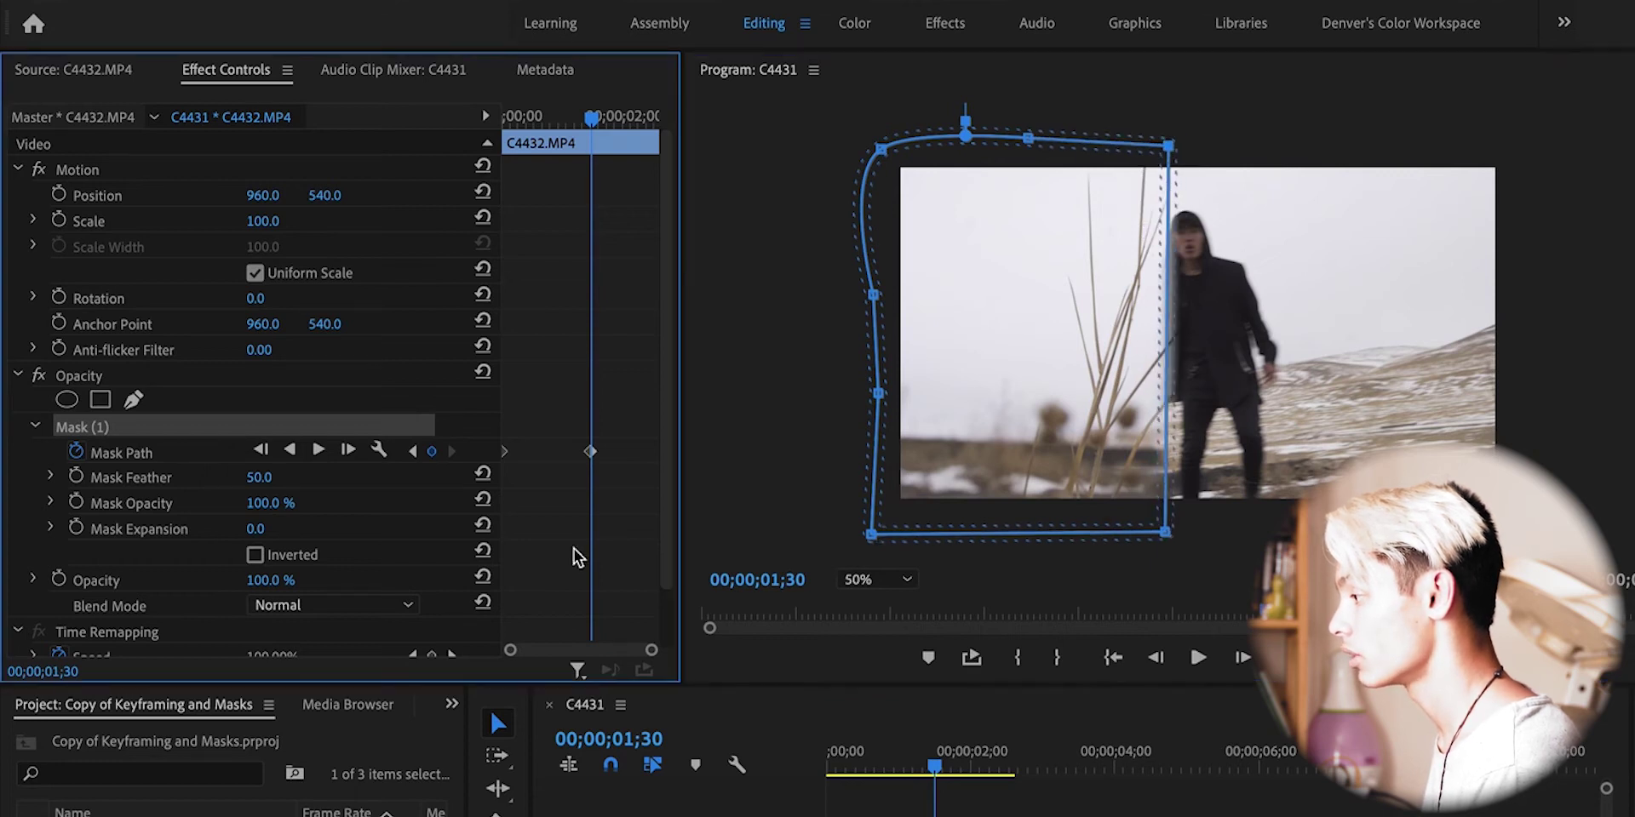
pyautogui.press('Home')
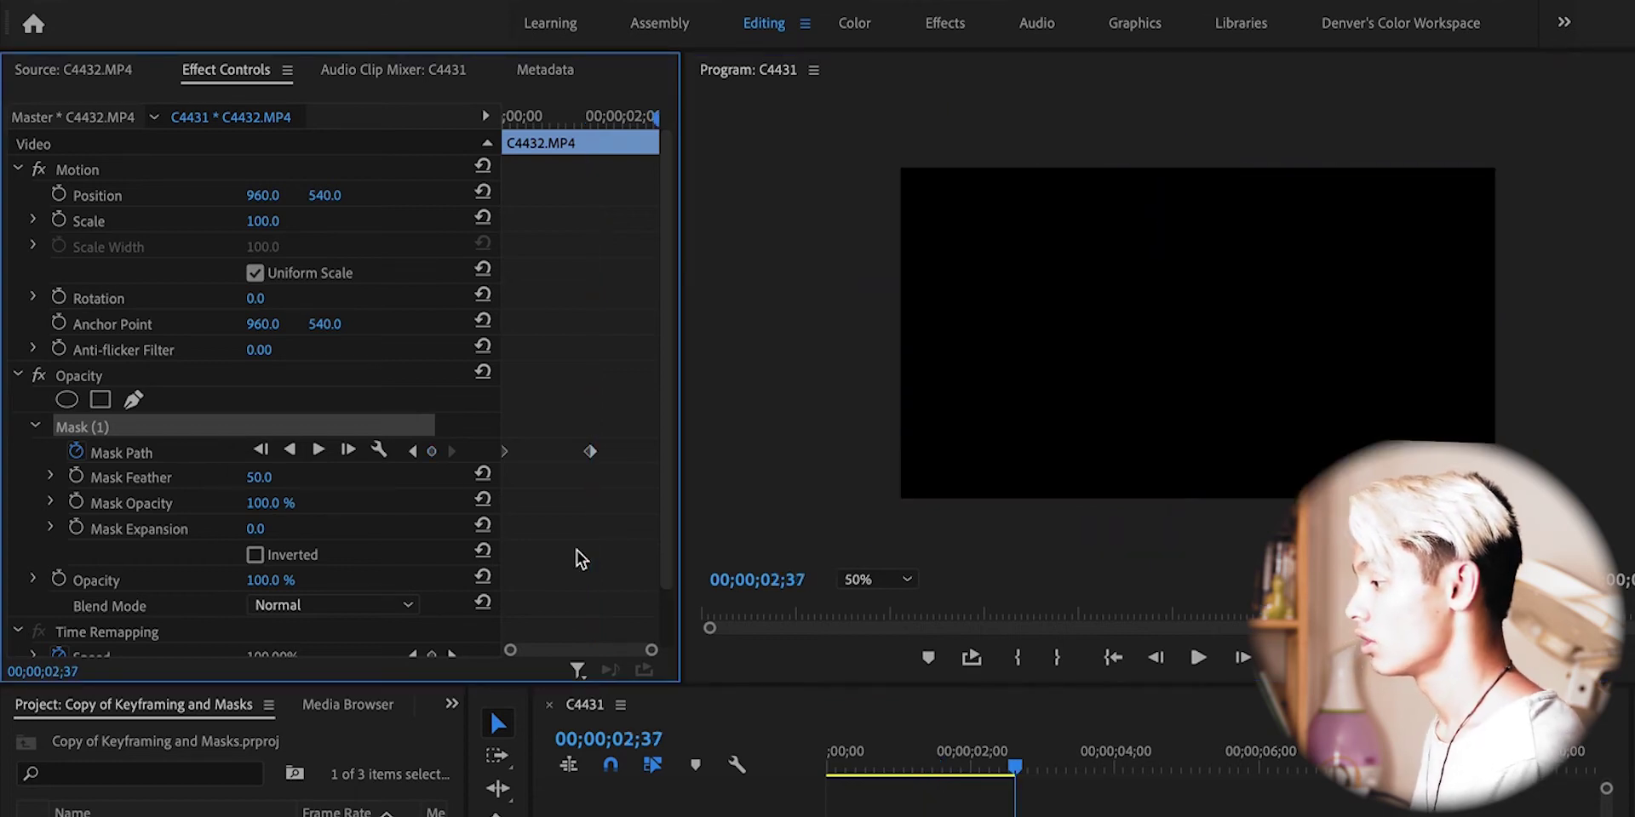
pyautogui.press('space')
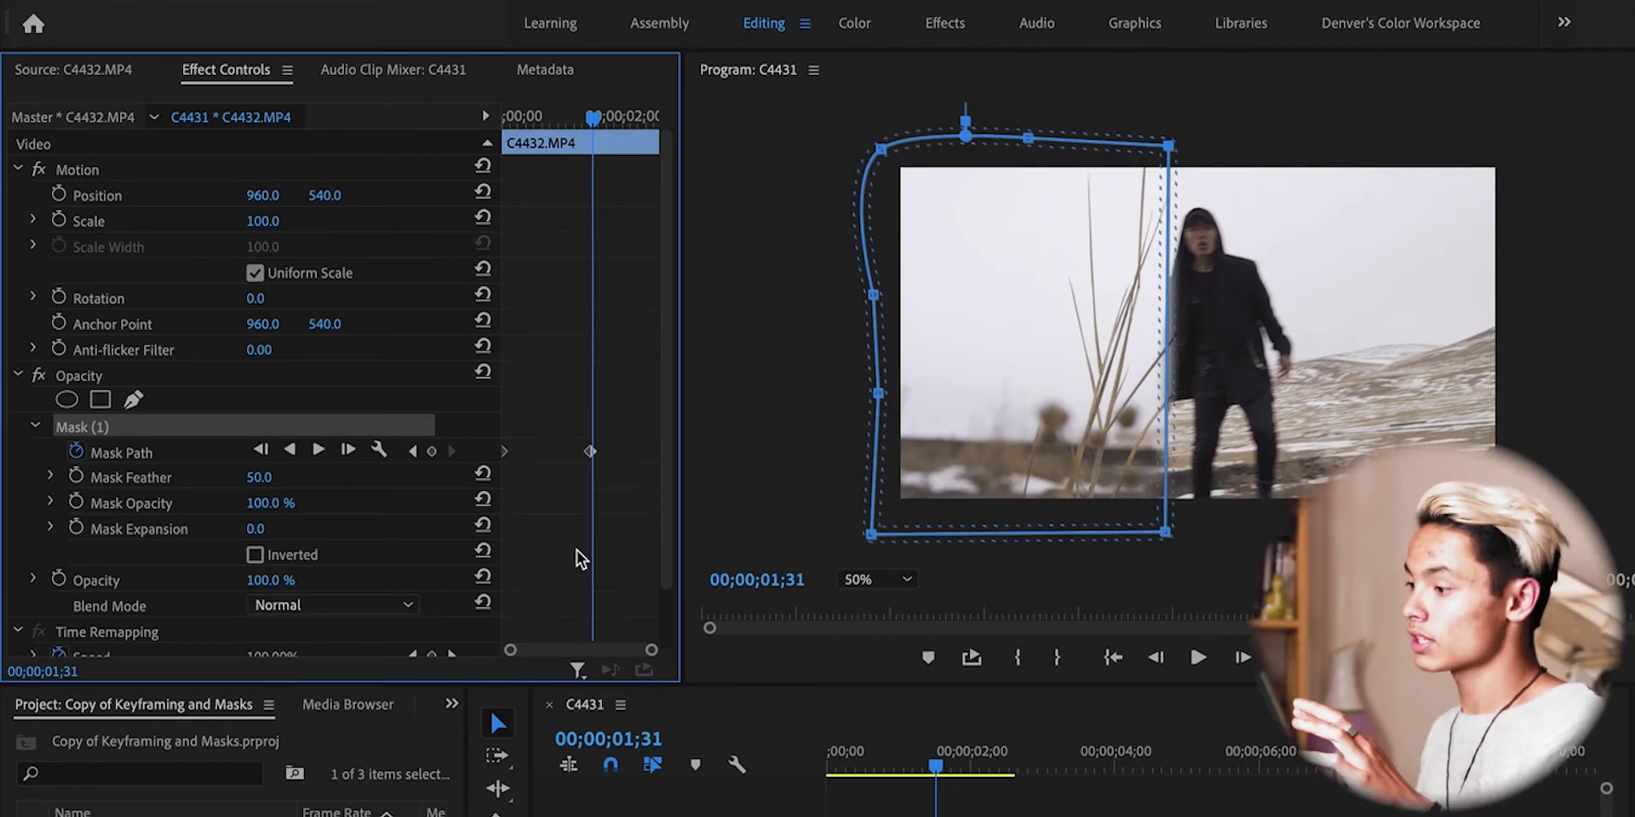
# - Delete the opacity mask from the V2 clip and fit the preview to its window
pyautogui.press('Delete')
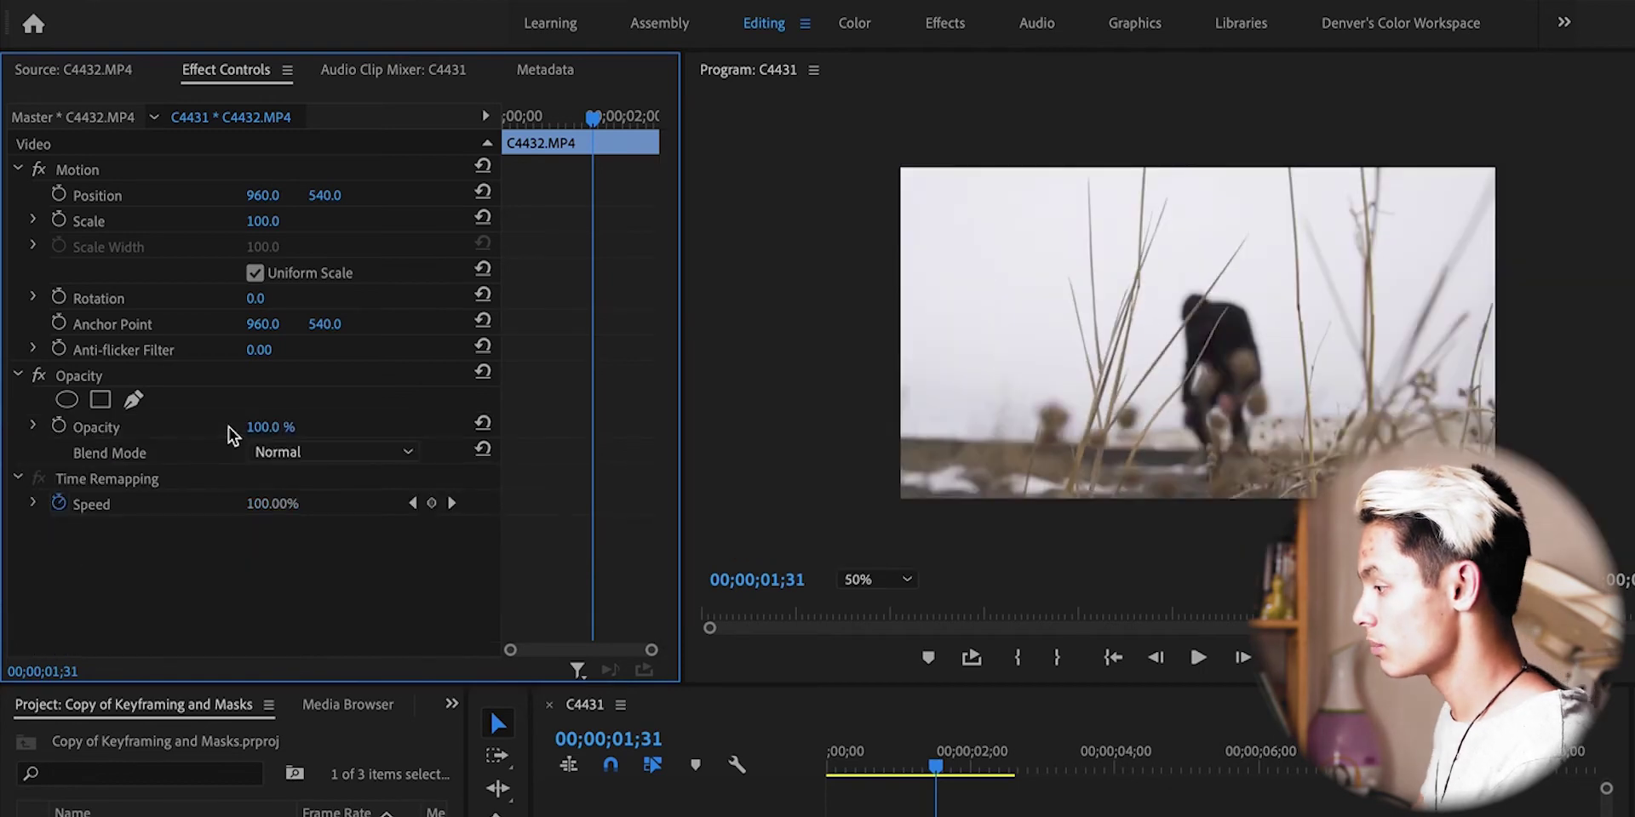
pyautogui.click(901, 580)
pyautogui.click(862, 606)
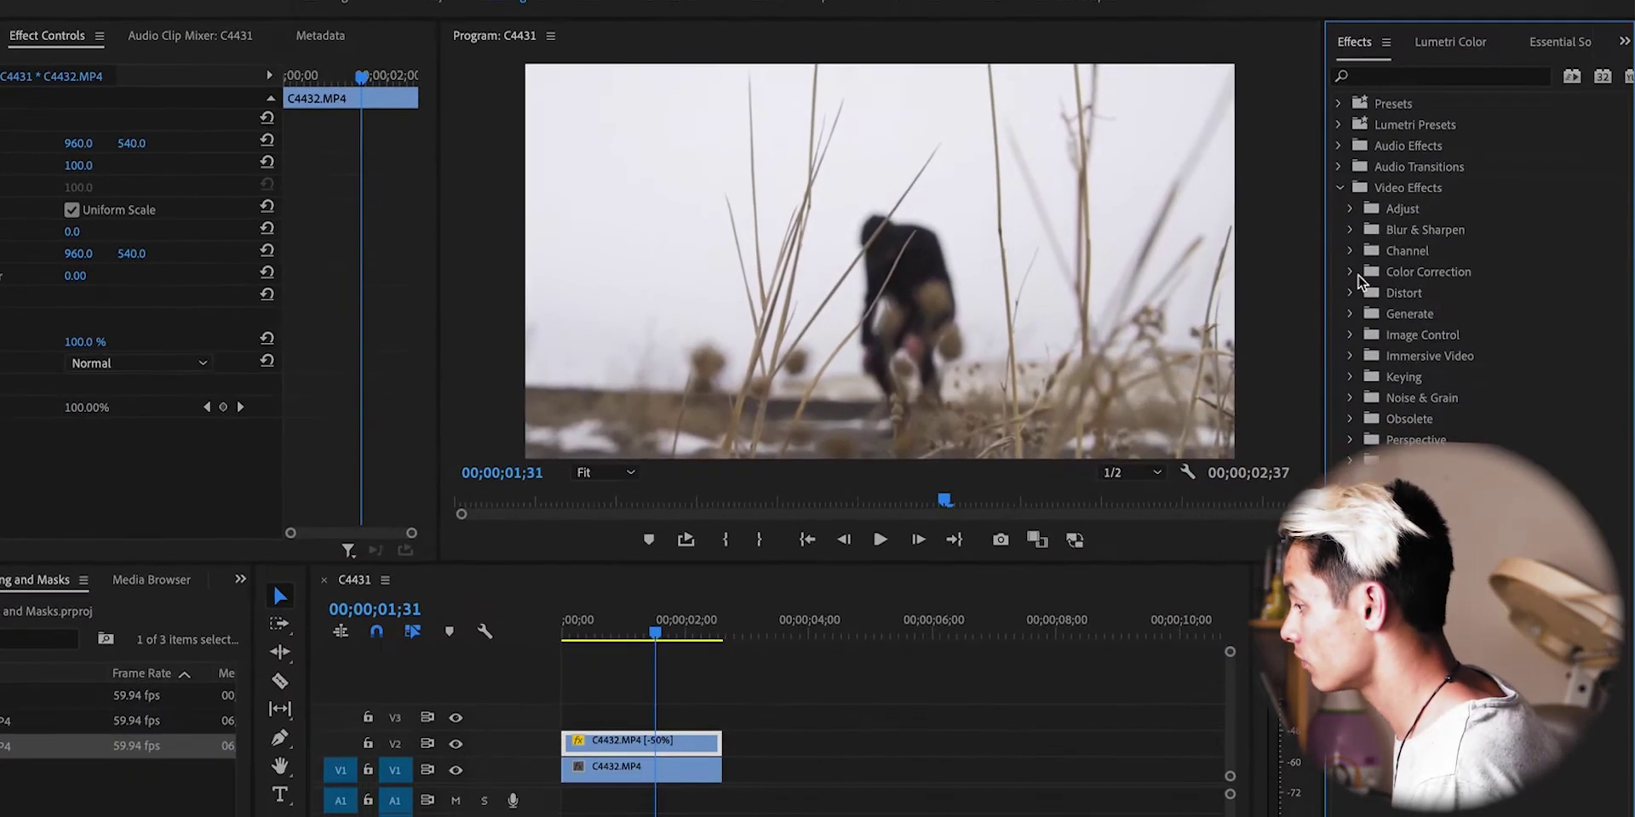
# - Find Gaussian Blur among the Blur & Sharpen video effects and apply it to the C4432.MP4 clip on V2
pyautogui.click(1353, 272)
pyautogui.click(1350, 250)
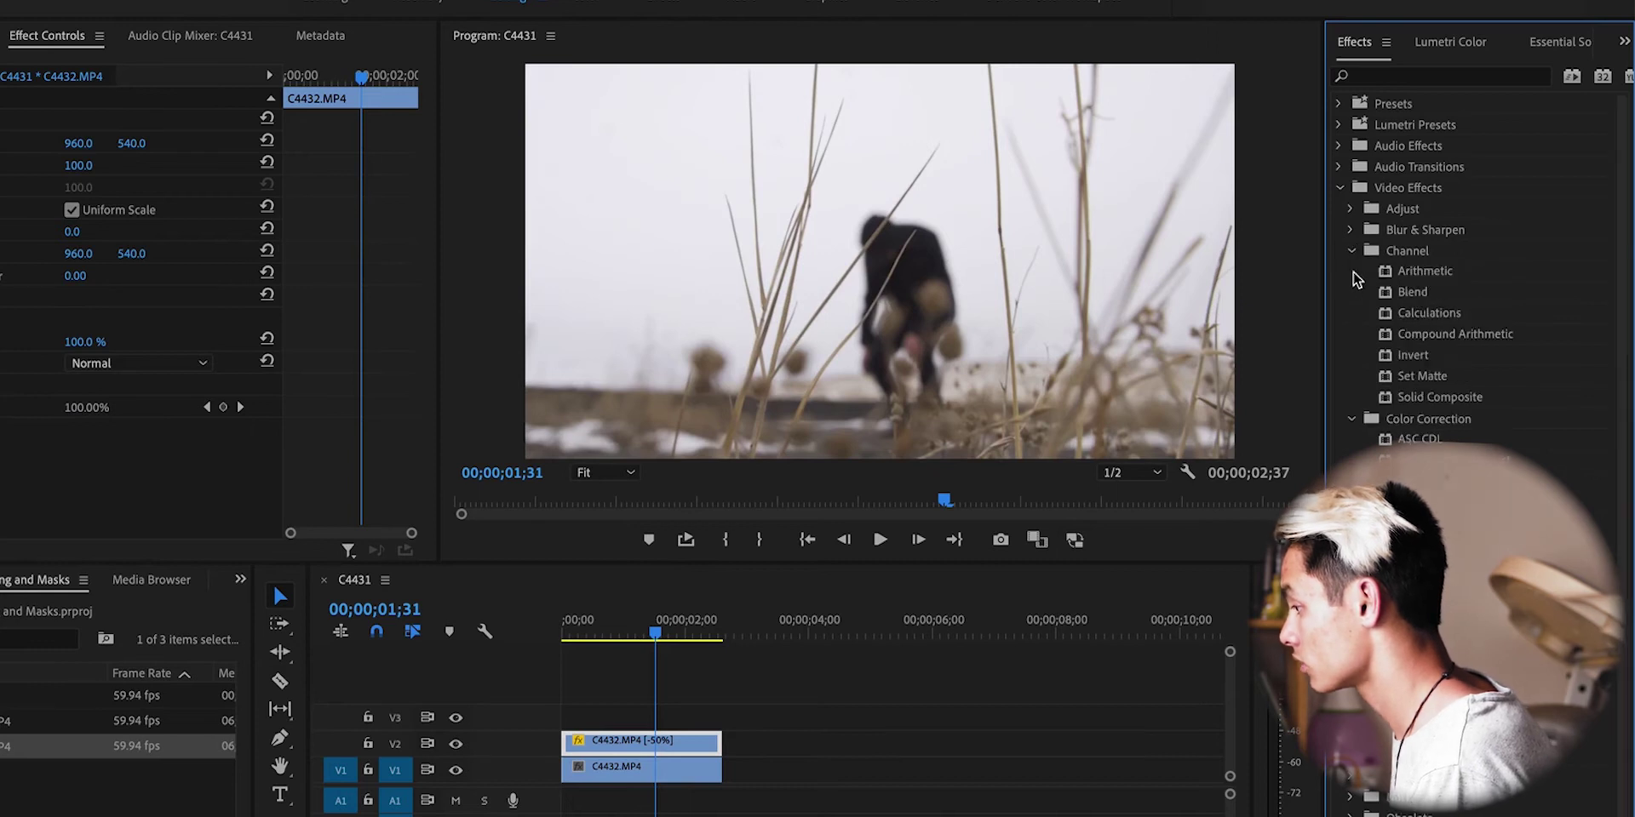
pyautogui.click(1350, 419)
pyautogui.click(1350, 250)
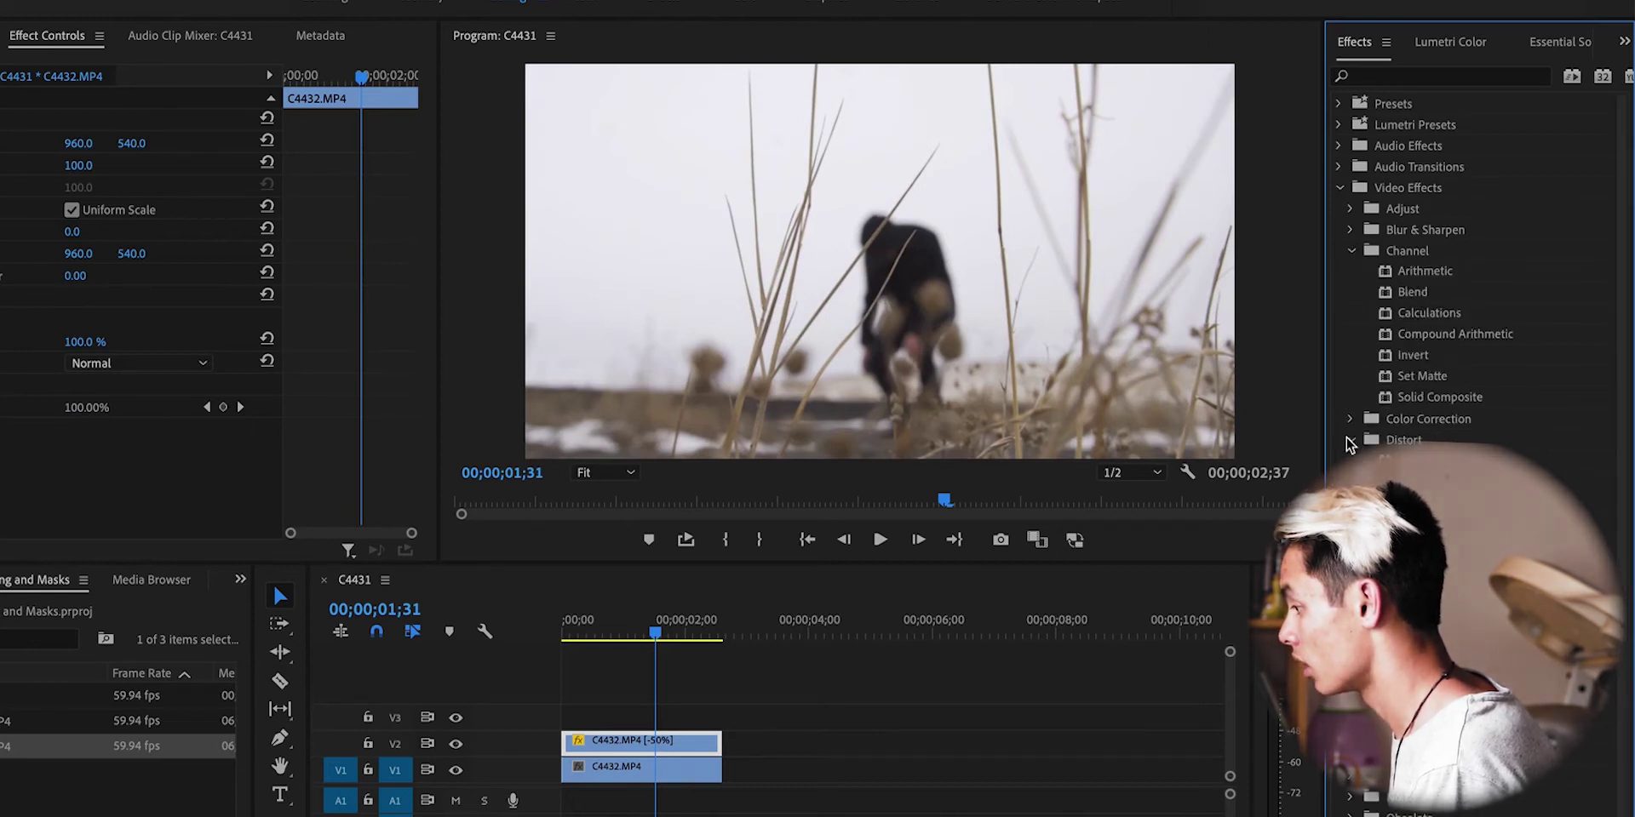
pyautogui.click(1350, 229)
pyautogui.moveTo(1427, 319); pyautogui.dragTo(696, 745)
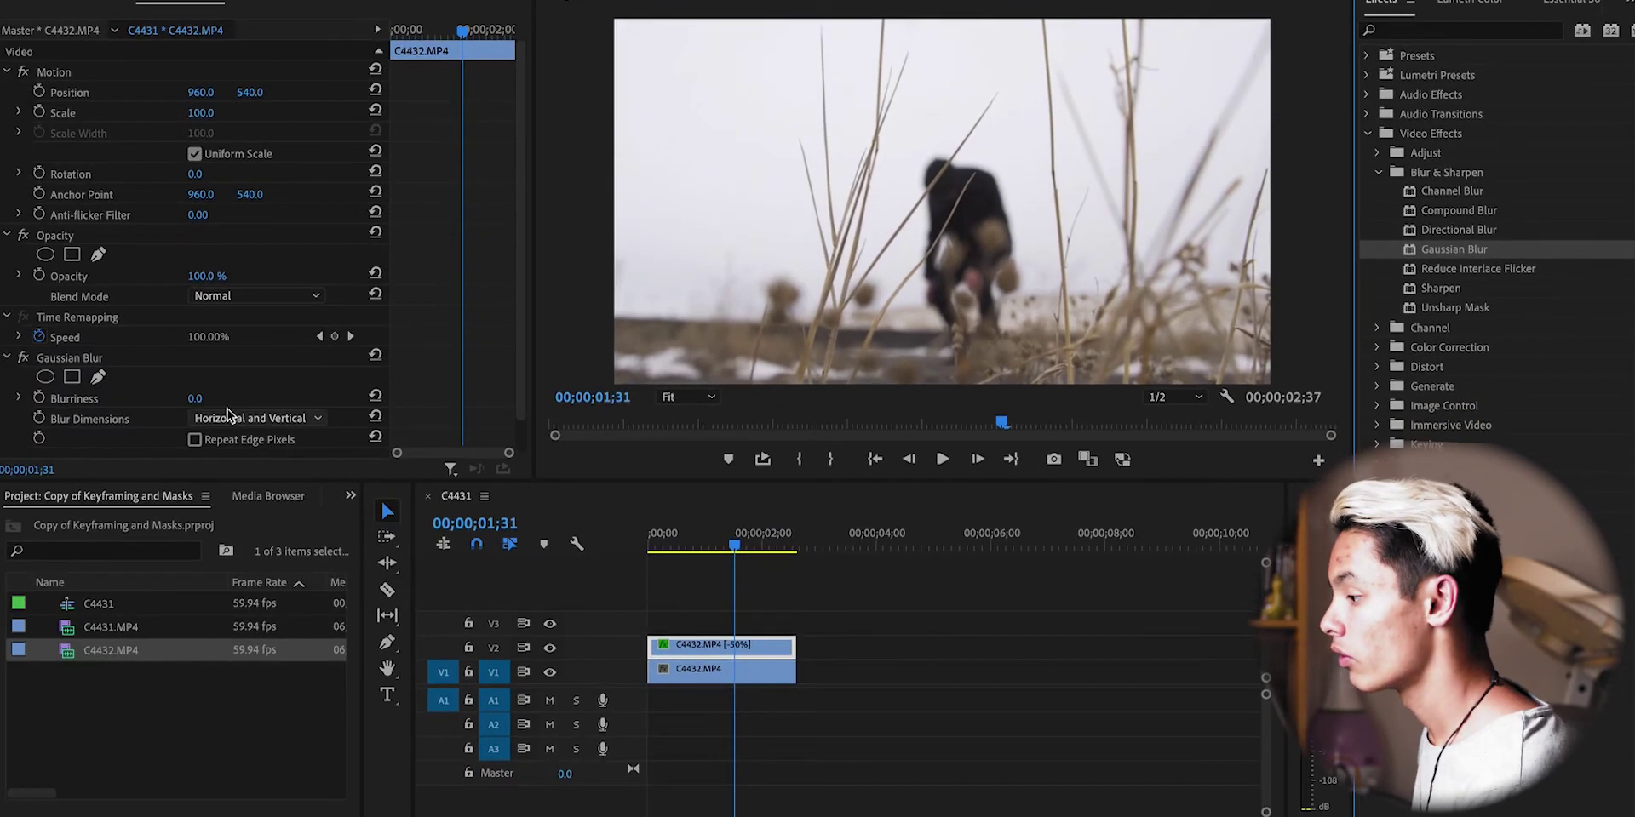
# - Delete the C4432.MP4 clip on V1 and set the V2 clip's Gaussian Blur Blurriness to 500
pyautogui.moveTo(194, 397); pyautogui.dragTo(915, 641)
pyautogui.click(714, 671)
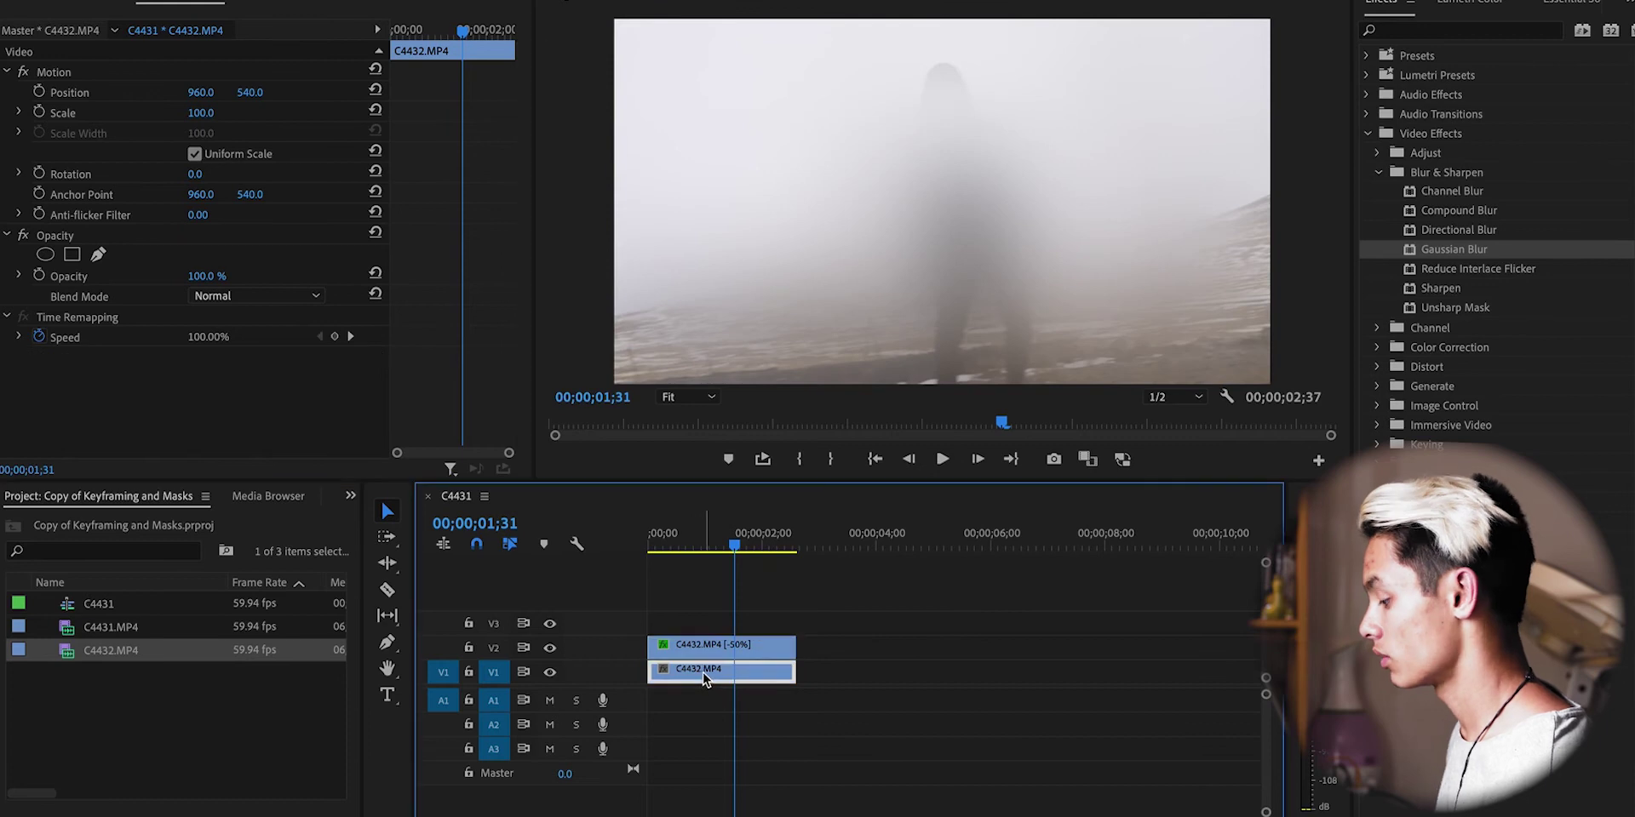
pyautogui.press('Delete')
pyautogui.click(700, 644)
pyautogui.click(197, 398)
pyautogui.write('500')
pyautogui.press('Return')
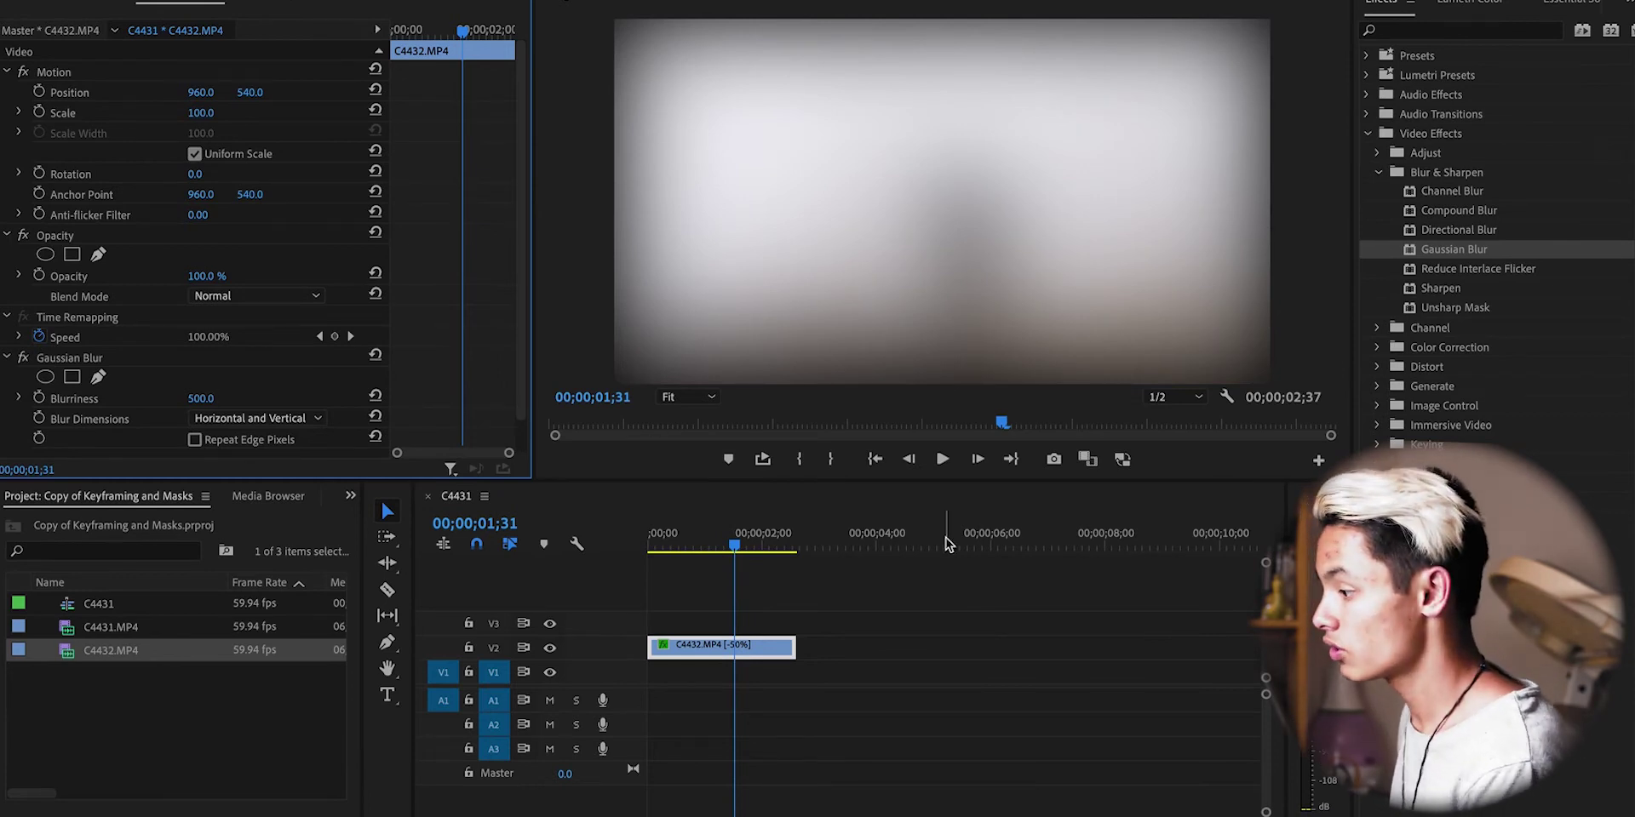
# - At 00;00;01;13, add an ellipse mask to the Gaussian Blur and stretch it into a wide oval filling most of the frame
pyautogui.moveTo(739, 543); pyautogui.dragTo(717, 546)
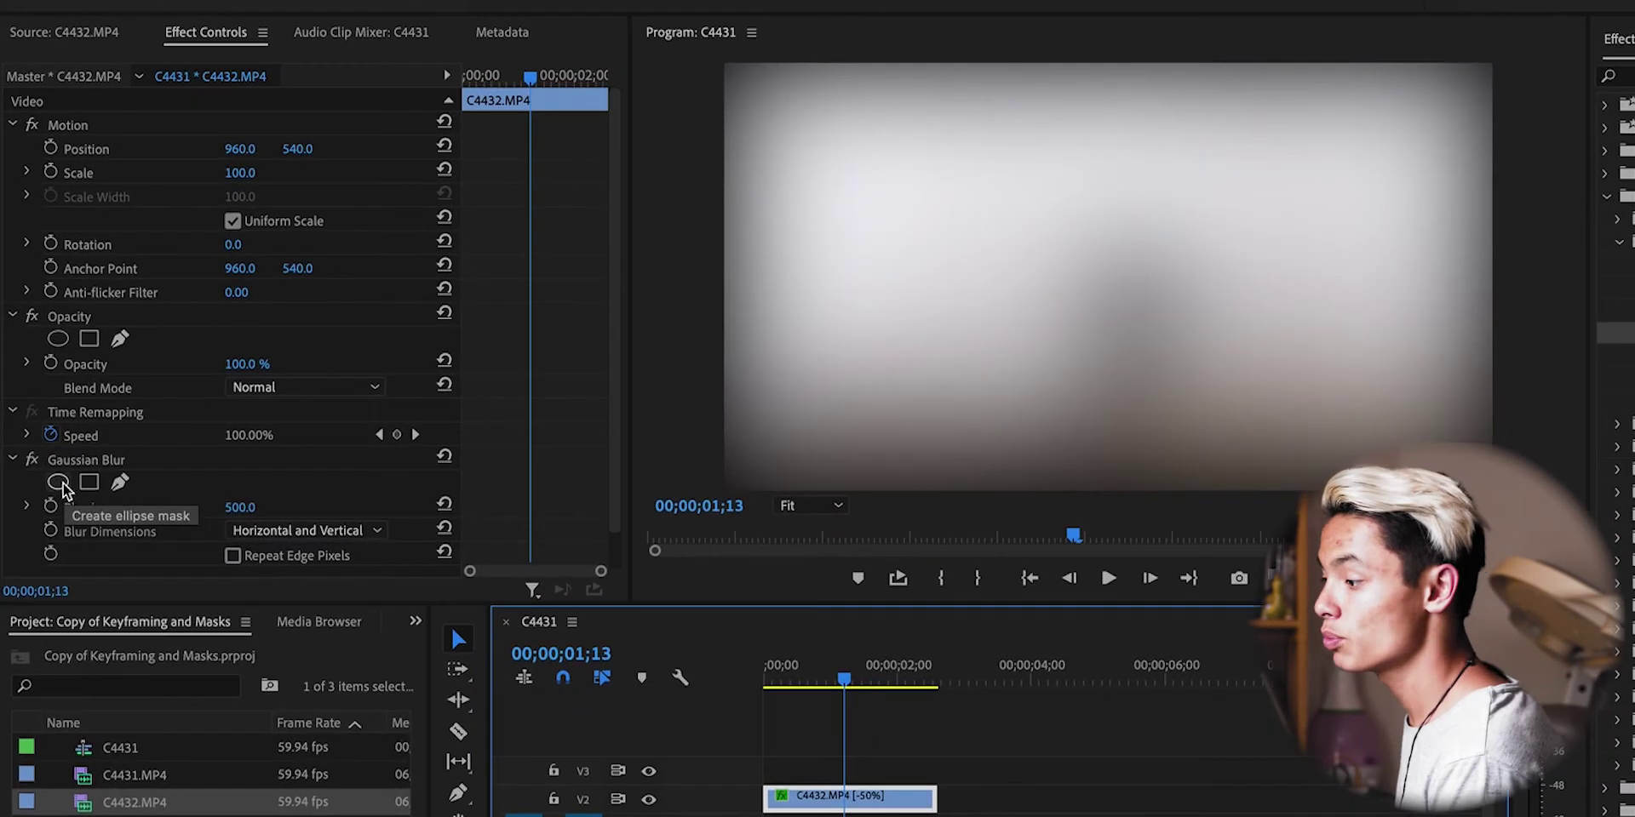
pyautogui.click(45, 376)
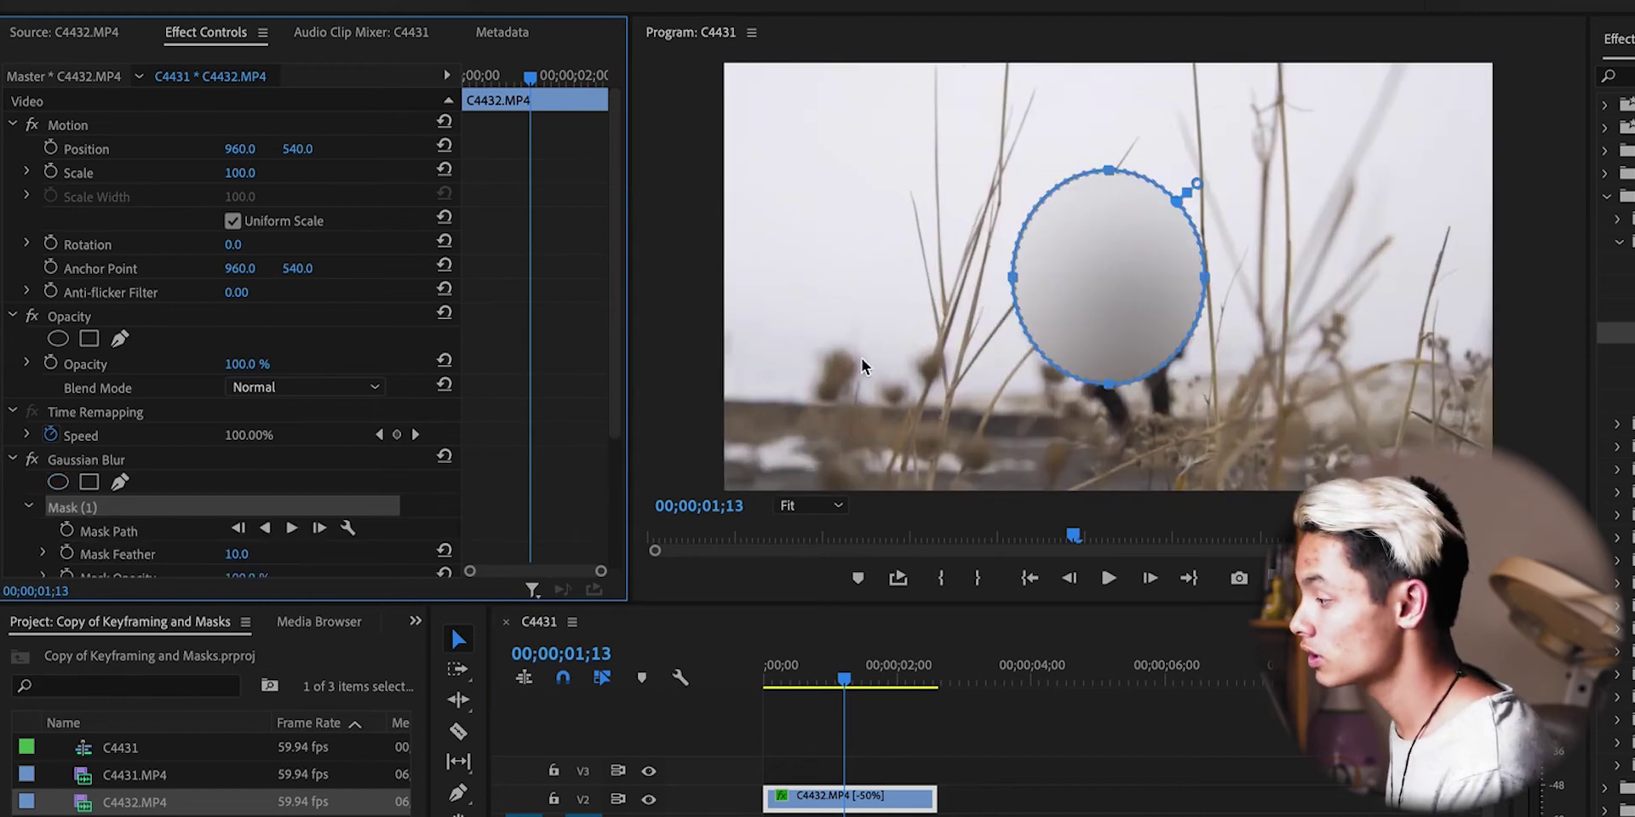
pyautogui.moveTo(1012, 276); pyautogui.dragTo(782, 278)
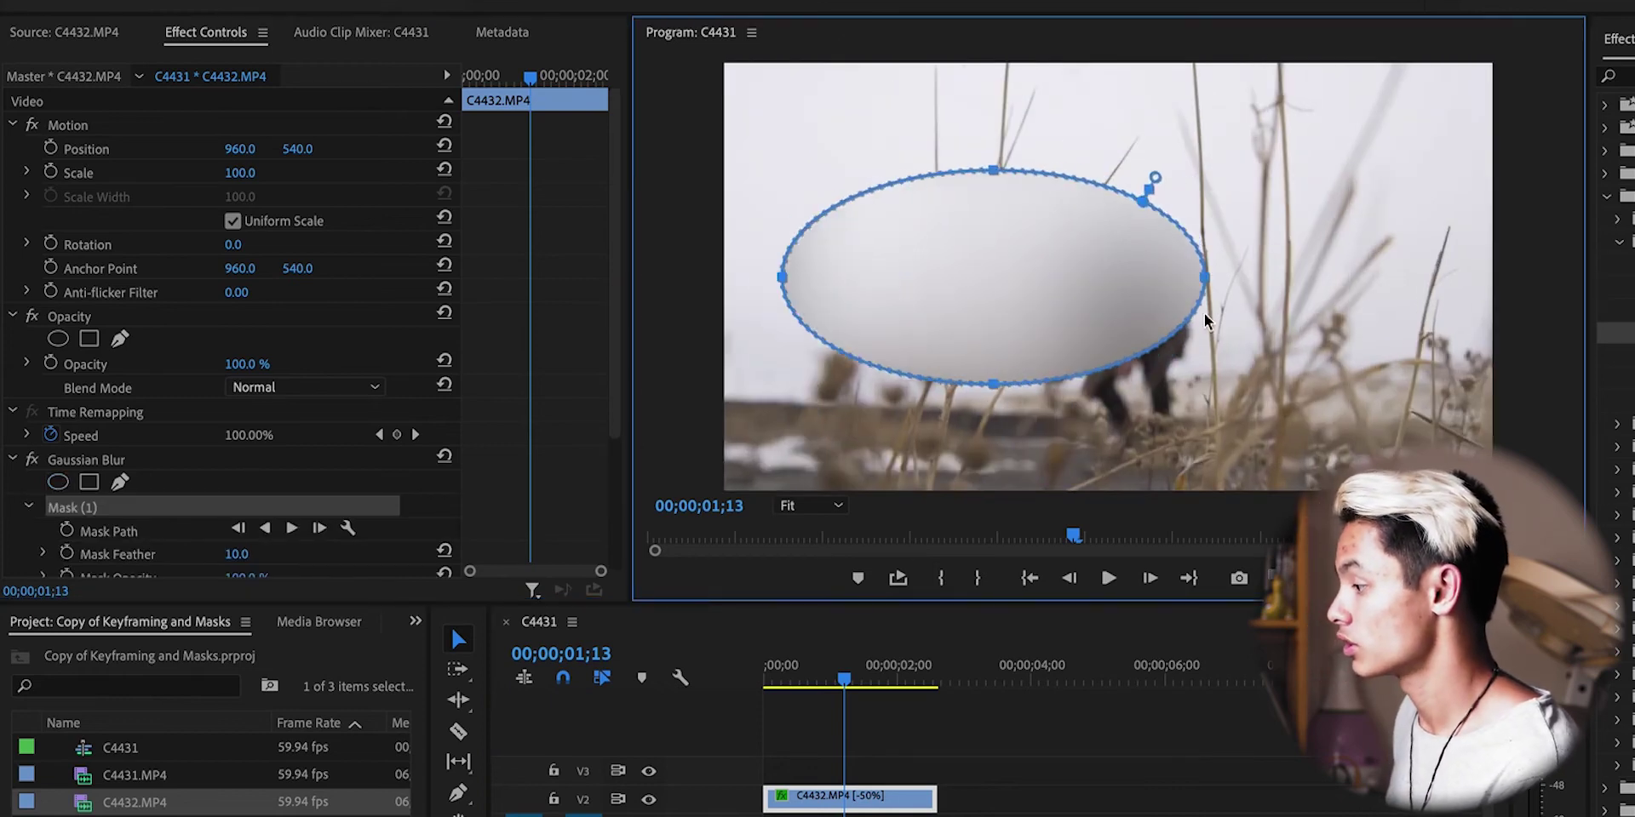
pyautogui.moveTo(1203, 278); pyautogui.dragTo(1436, 278)
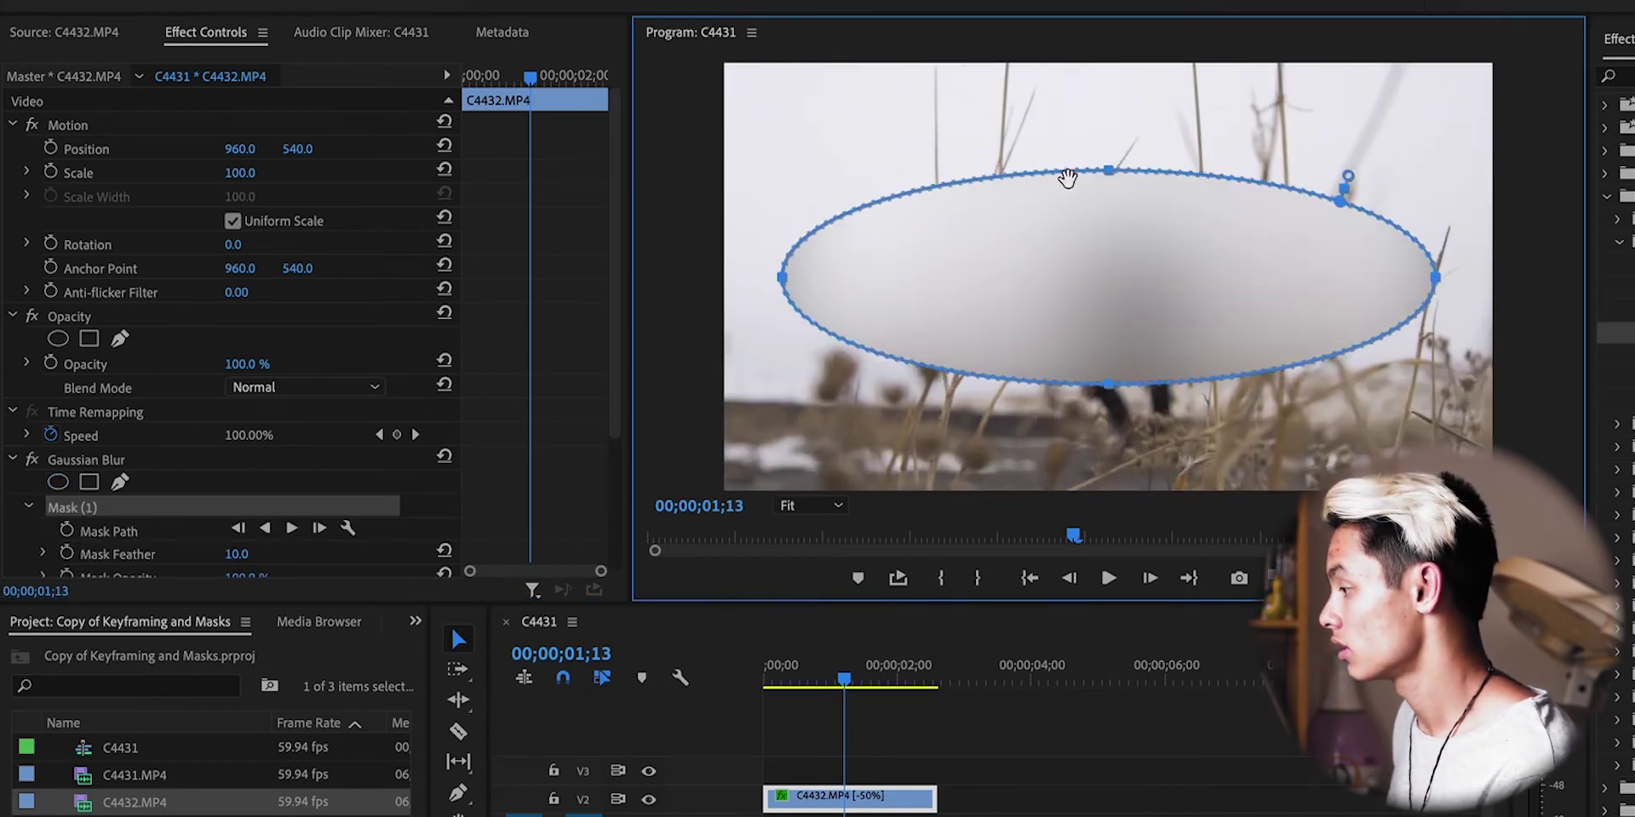
pyautogui.moveTo(1109, 173); pyautogui.dragTo(1108, 101)
pyautogui.moveTo(1109, 385); pyautogui.dragTo(1108, 460)
pyautogui.moveTo(1109, 103); pyautogui.dragTo(1108, 91)
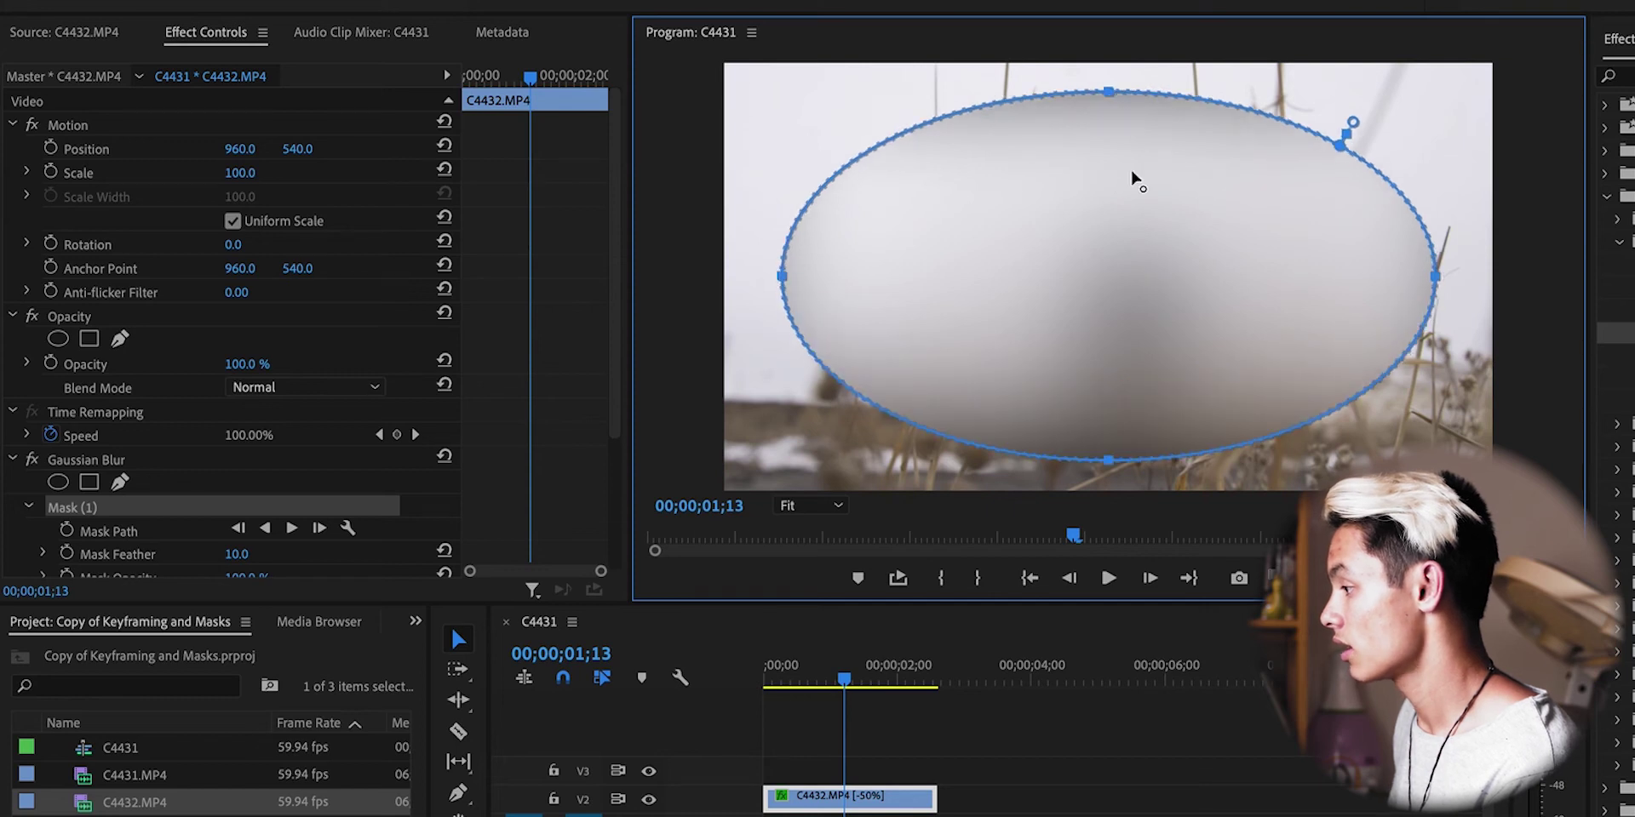
# - Invert the Gaussian Blur mask and set its Mask Feather to 500
pyautogui.scroll(-4, 588, 451)
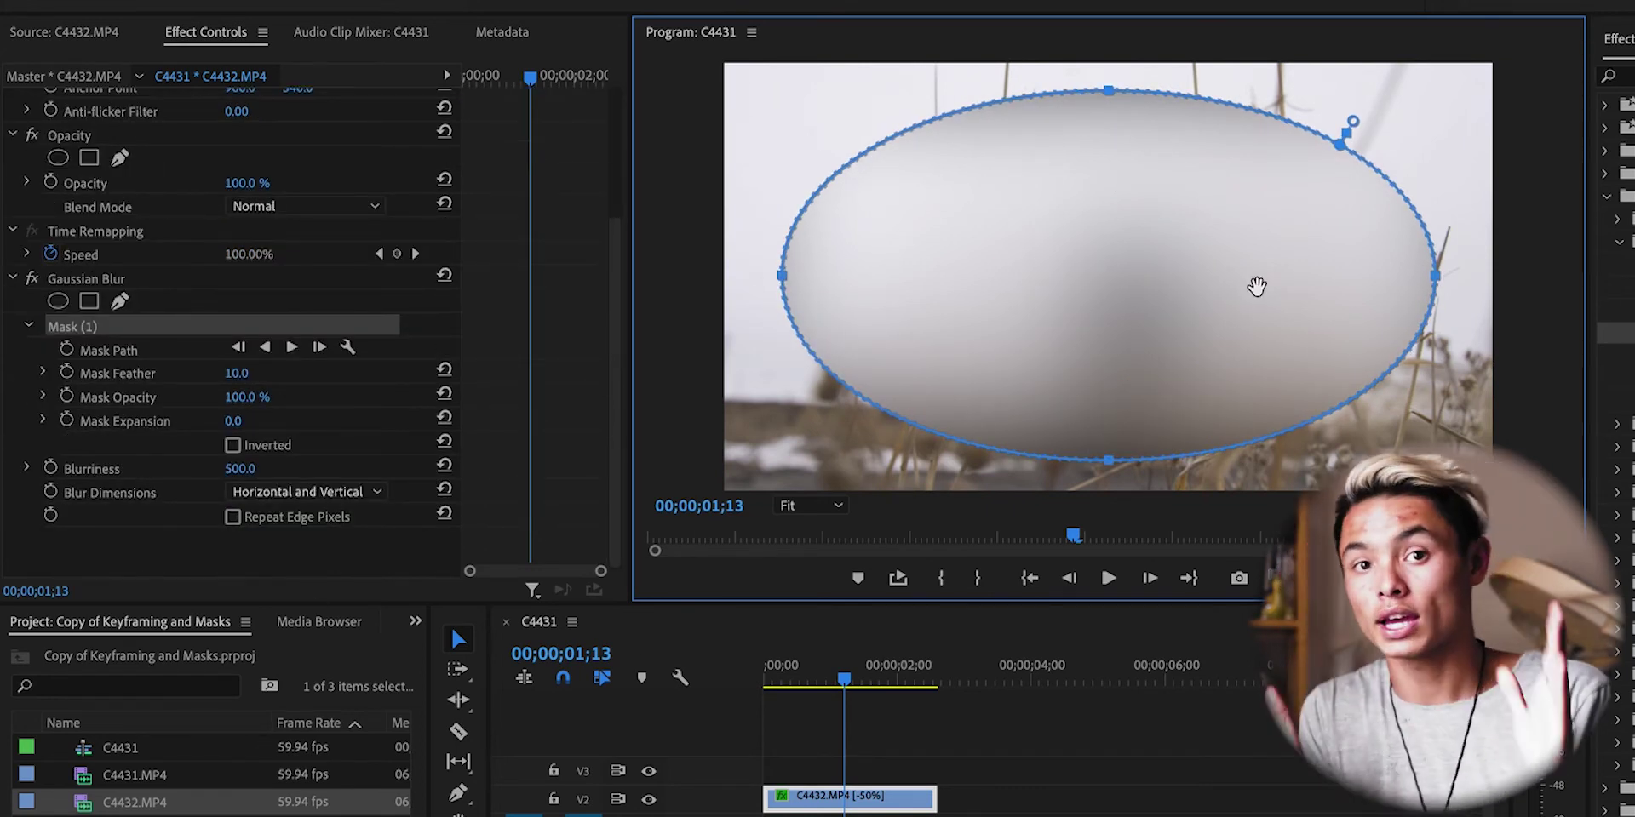
pyautogui.click(233, 445)
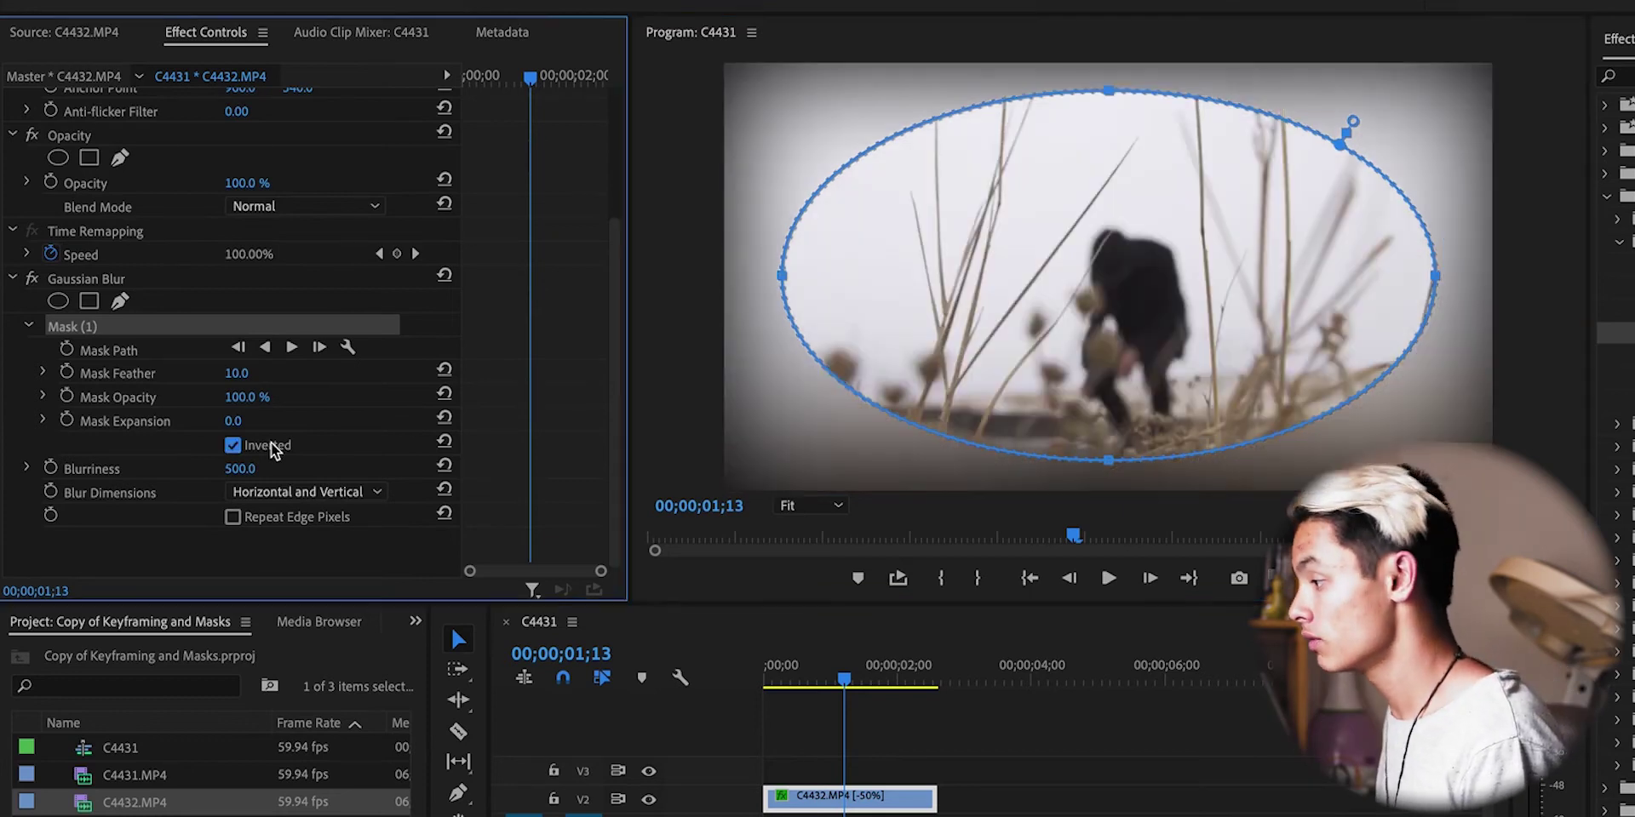
pyautogui.click(1165, 812)
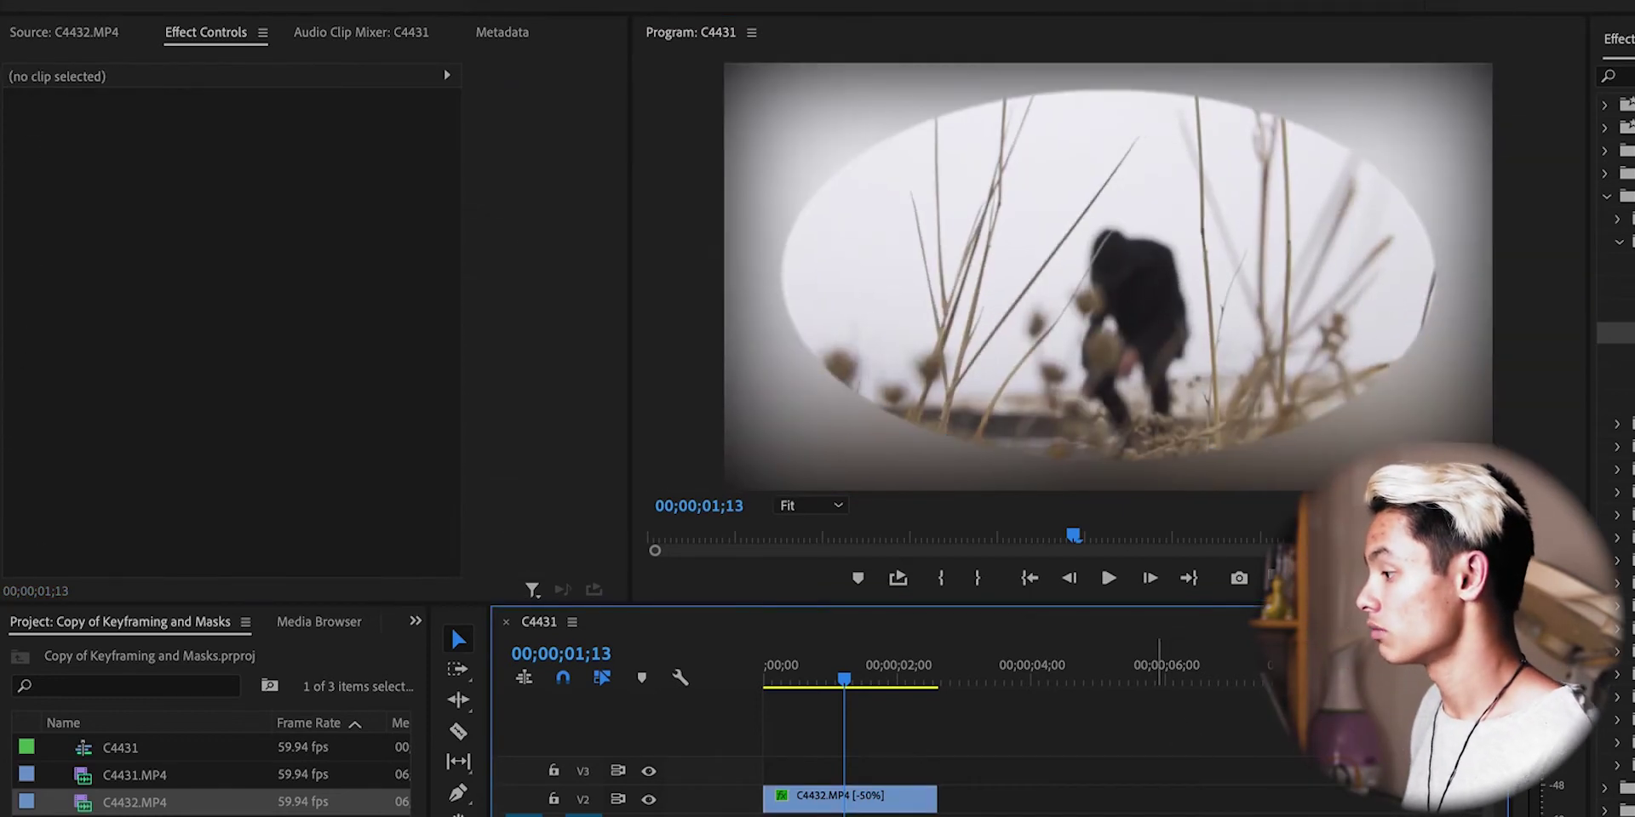
pyautogui.click(909, 802)
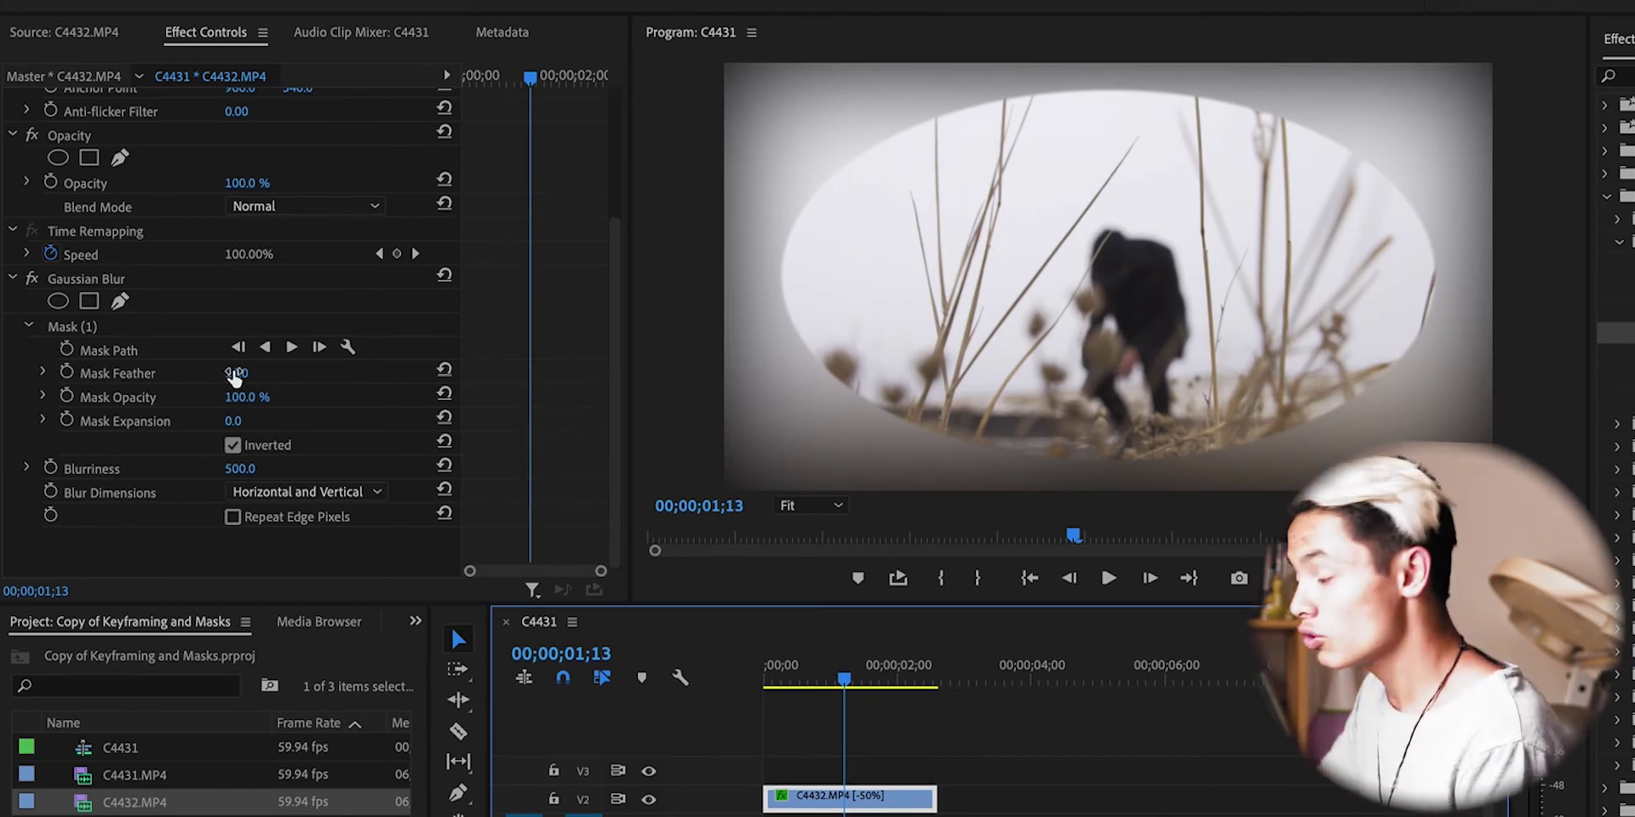
pyautogui.moveTo(235, 377); pyautogui.dragTo(600, 377)
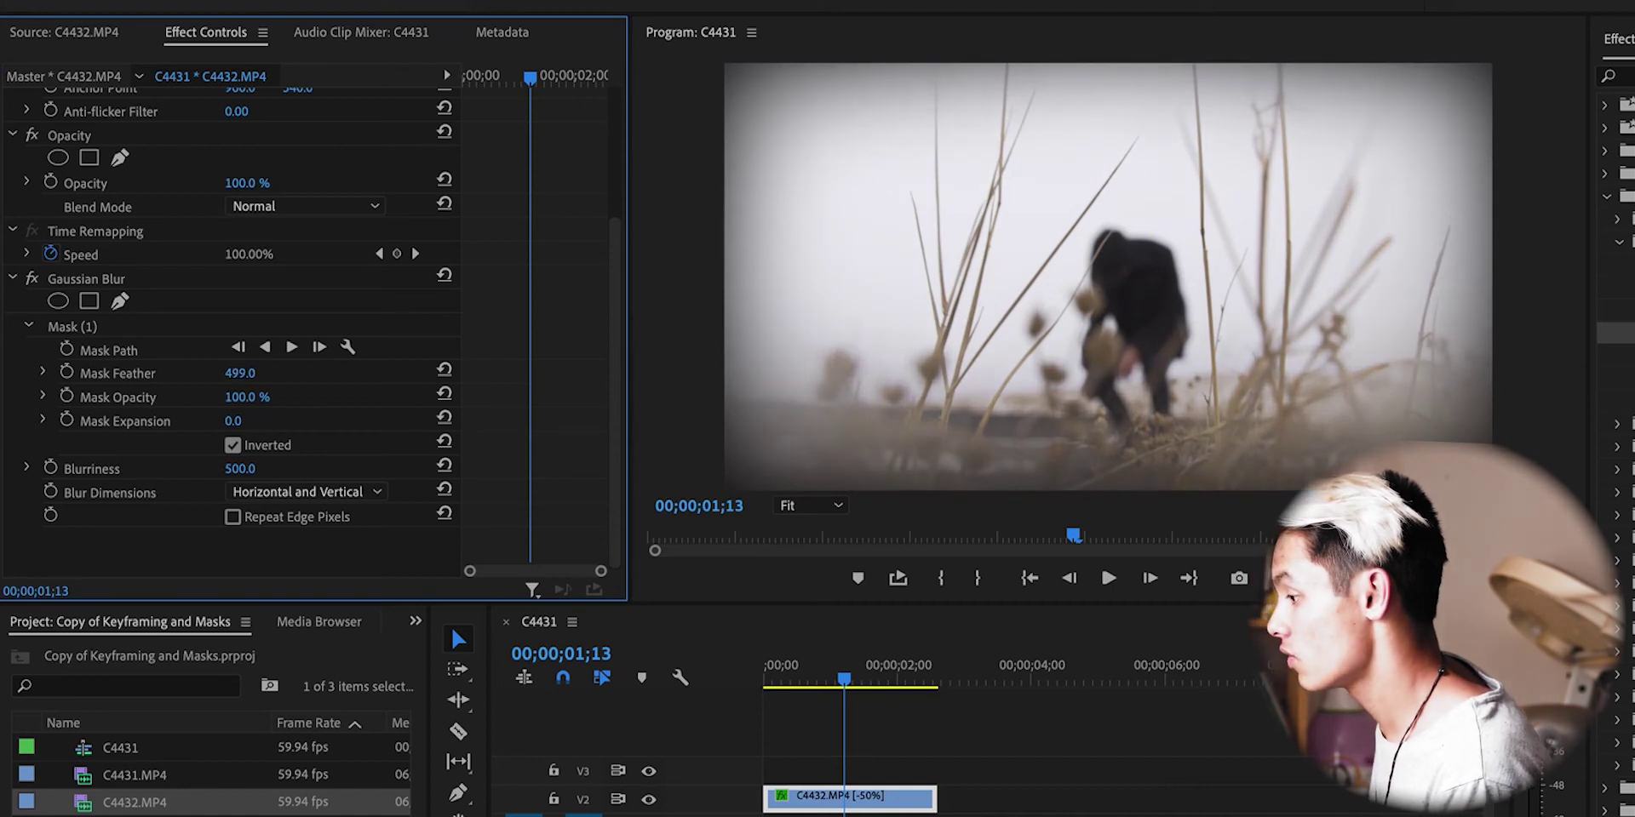
# - At 00;00;00;58, try stretching the oval blur mask sideways to the frame edge, and undo the change
pyautogui.click(156, 332)
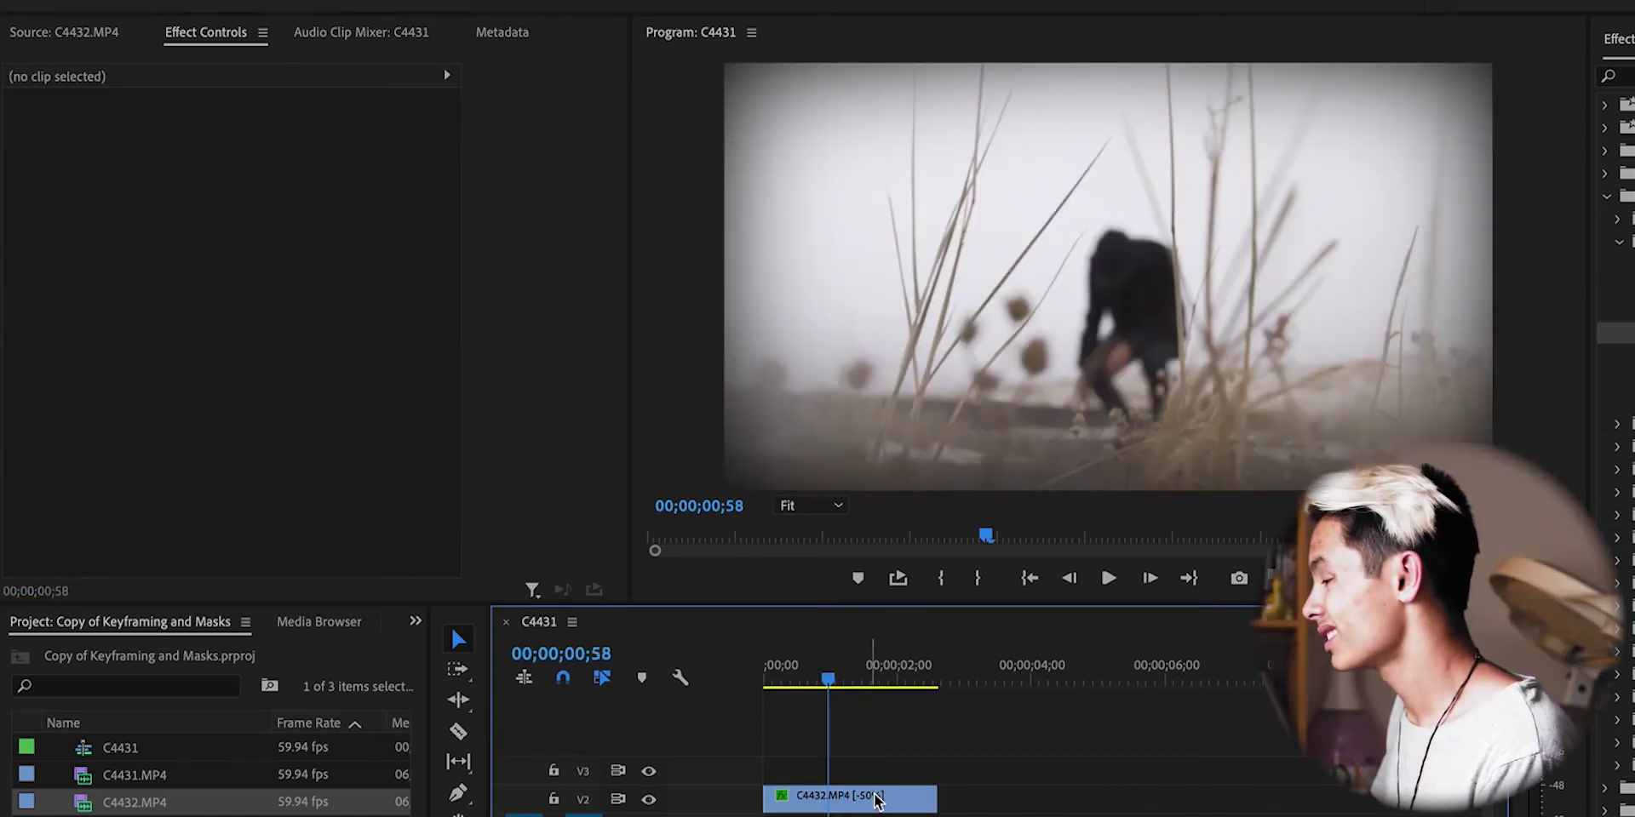
pyautogui.click(851, 796)
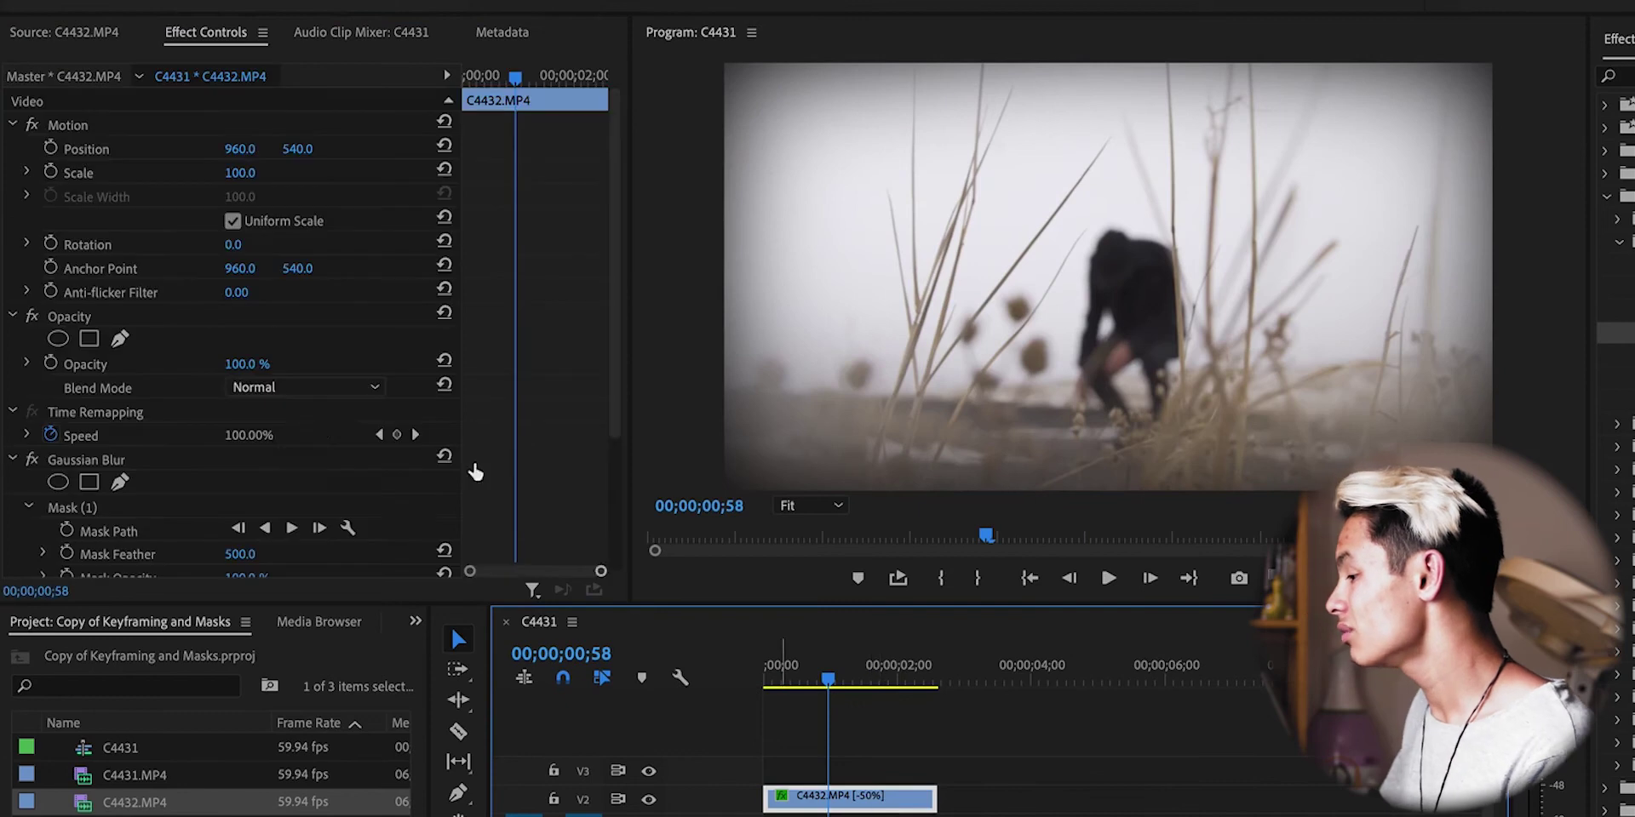
pyautogui.scroll(-3, 441, 471)
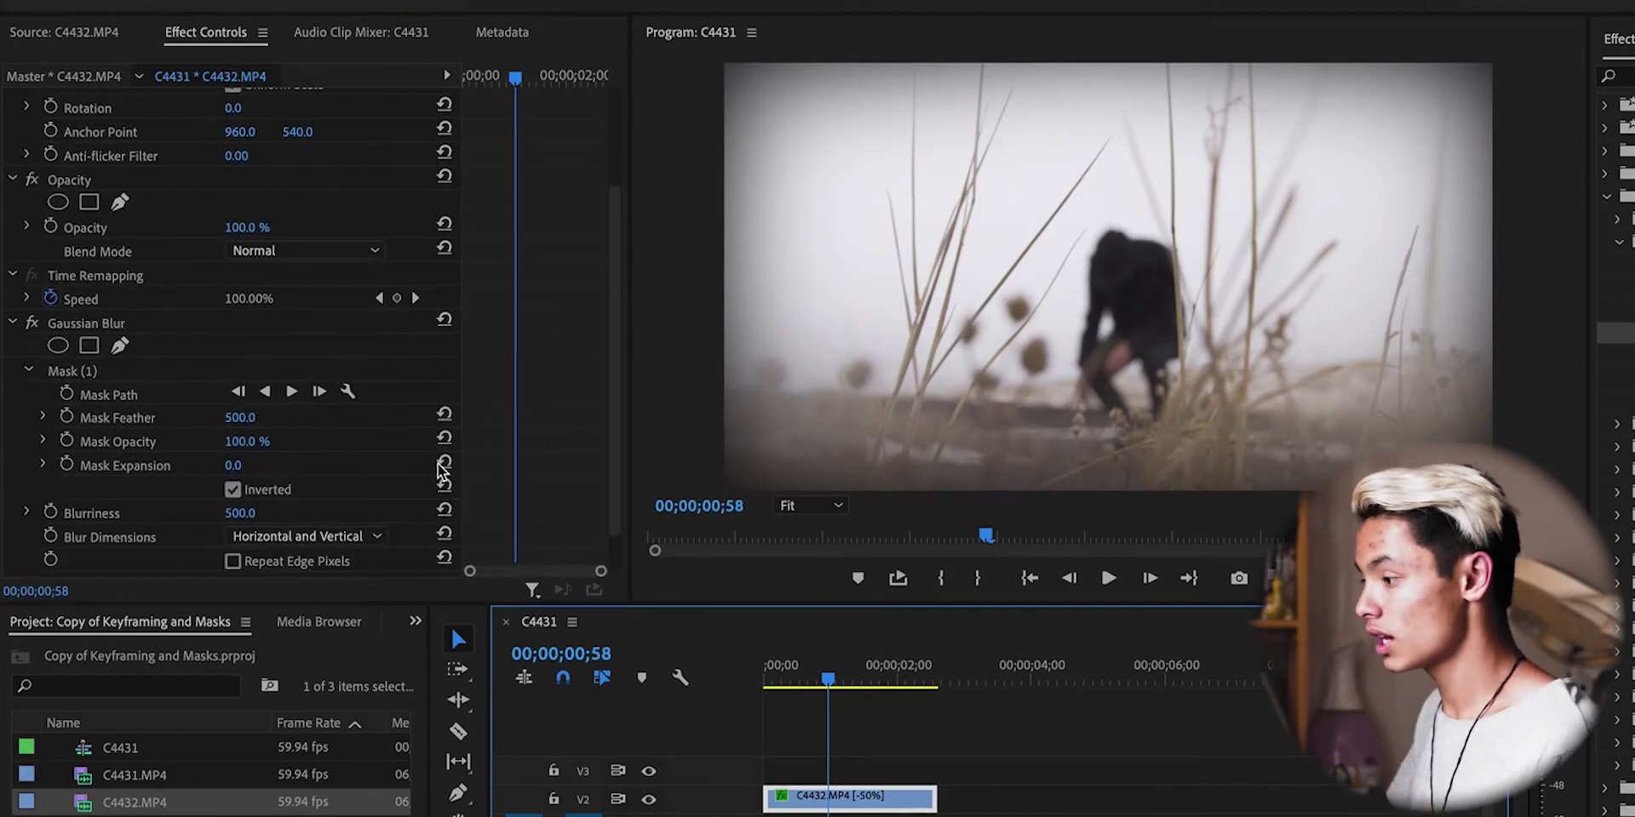
pyautogui.click(80, 371)
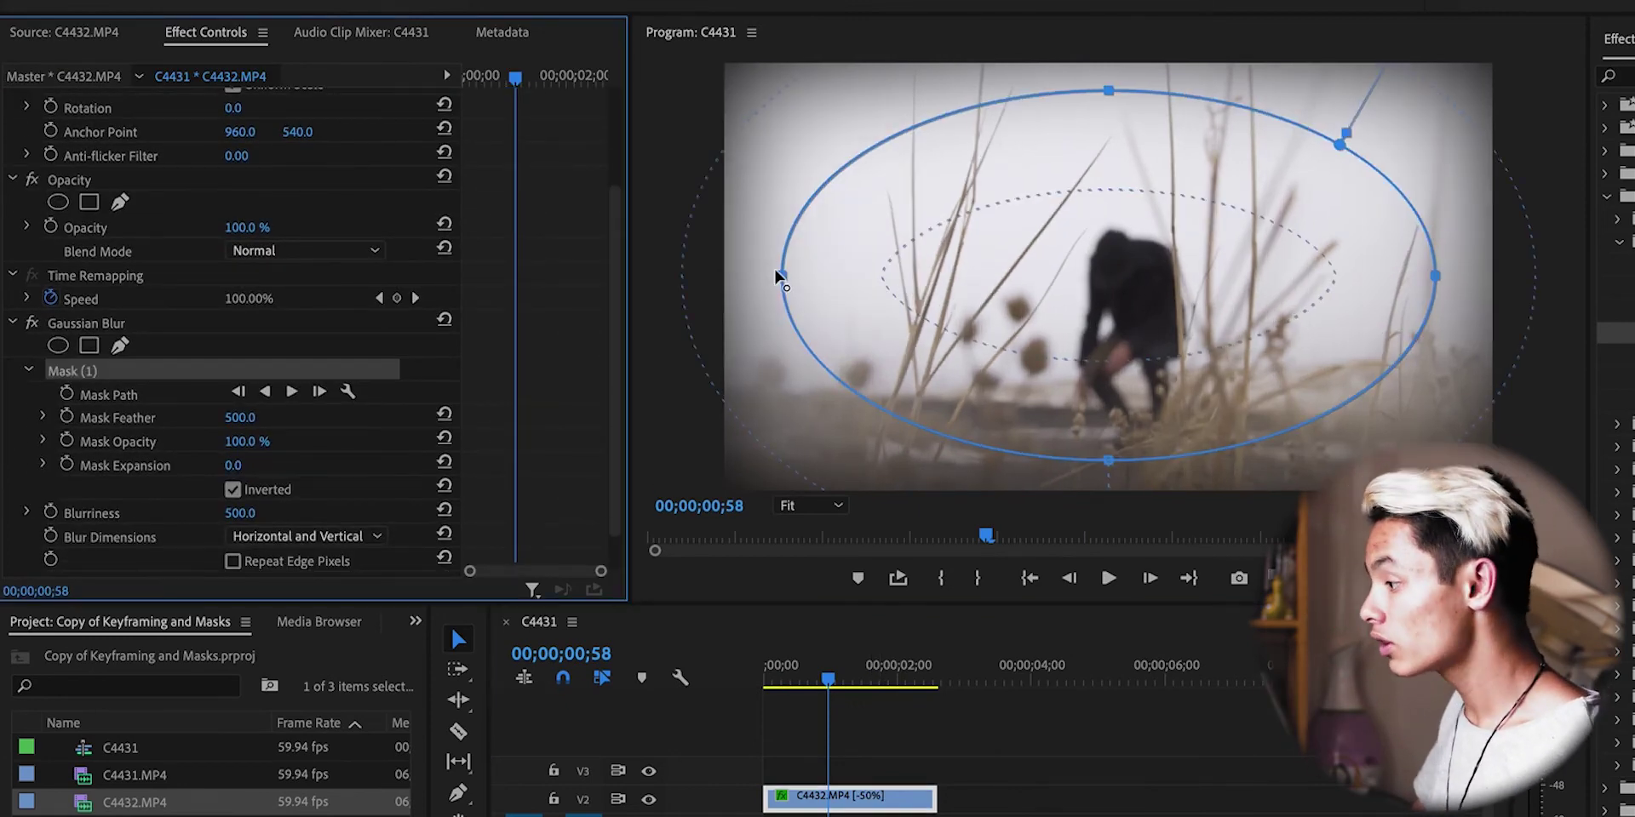
pyautogui.moveTo(782, 276); pyautogui.dragTo(720, 277)
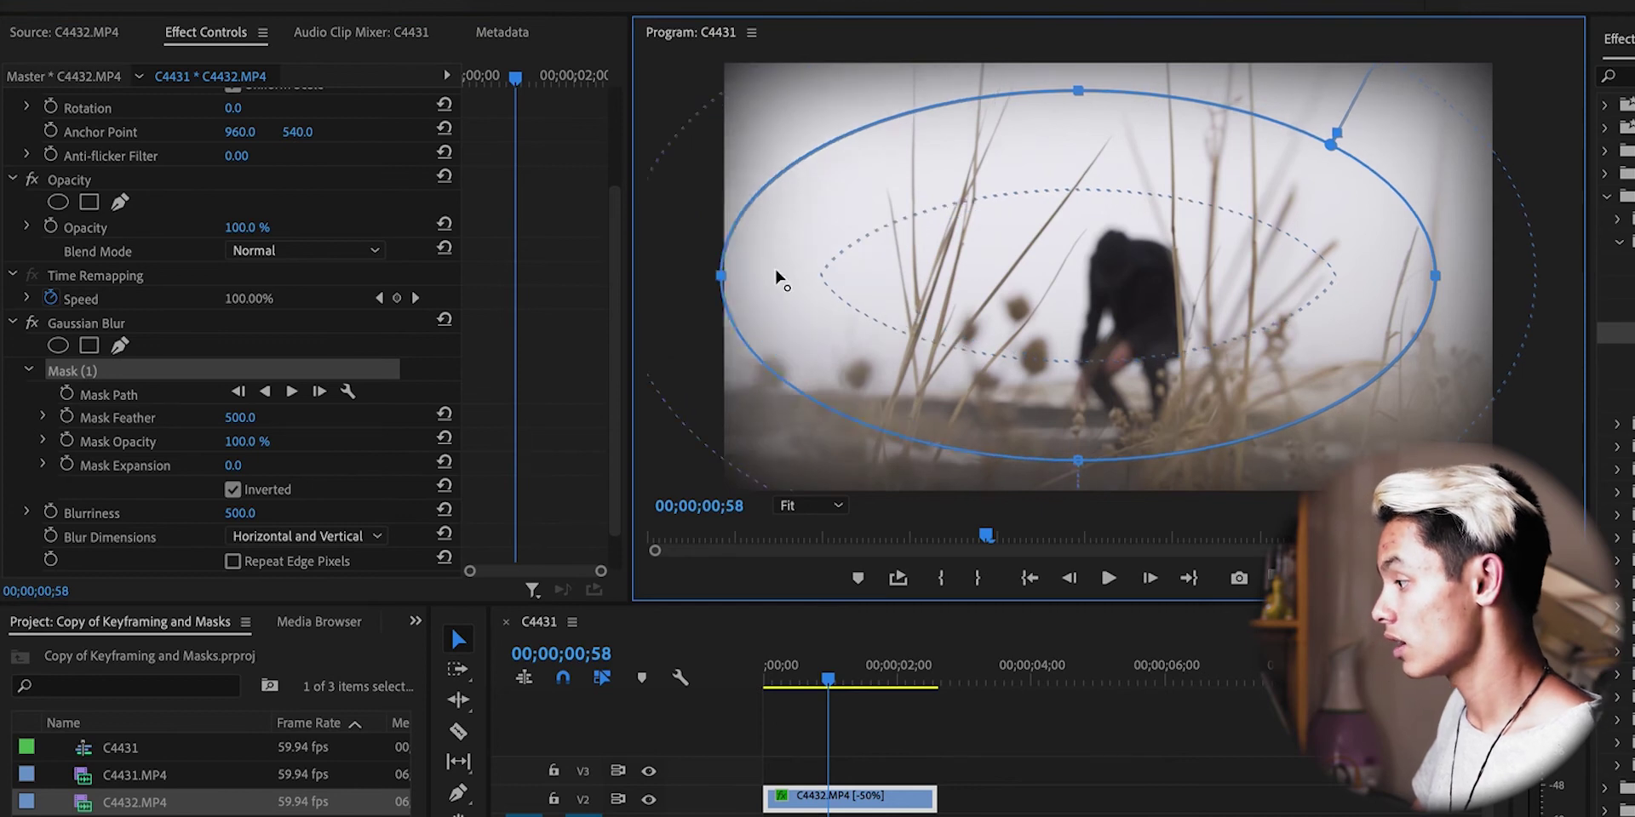
pyautogui.hotkey('ctrl', 'z')
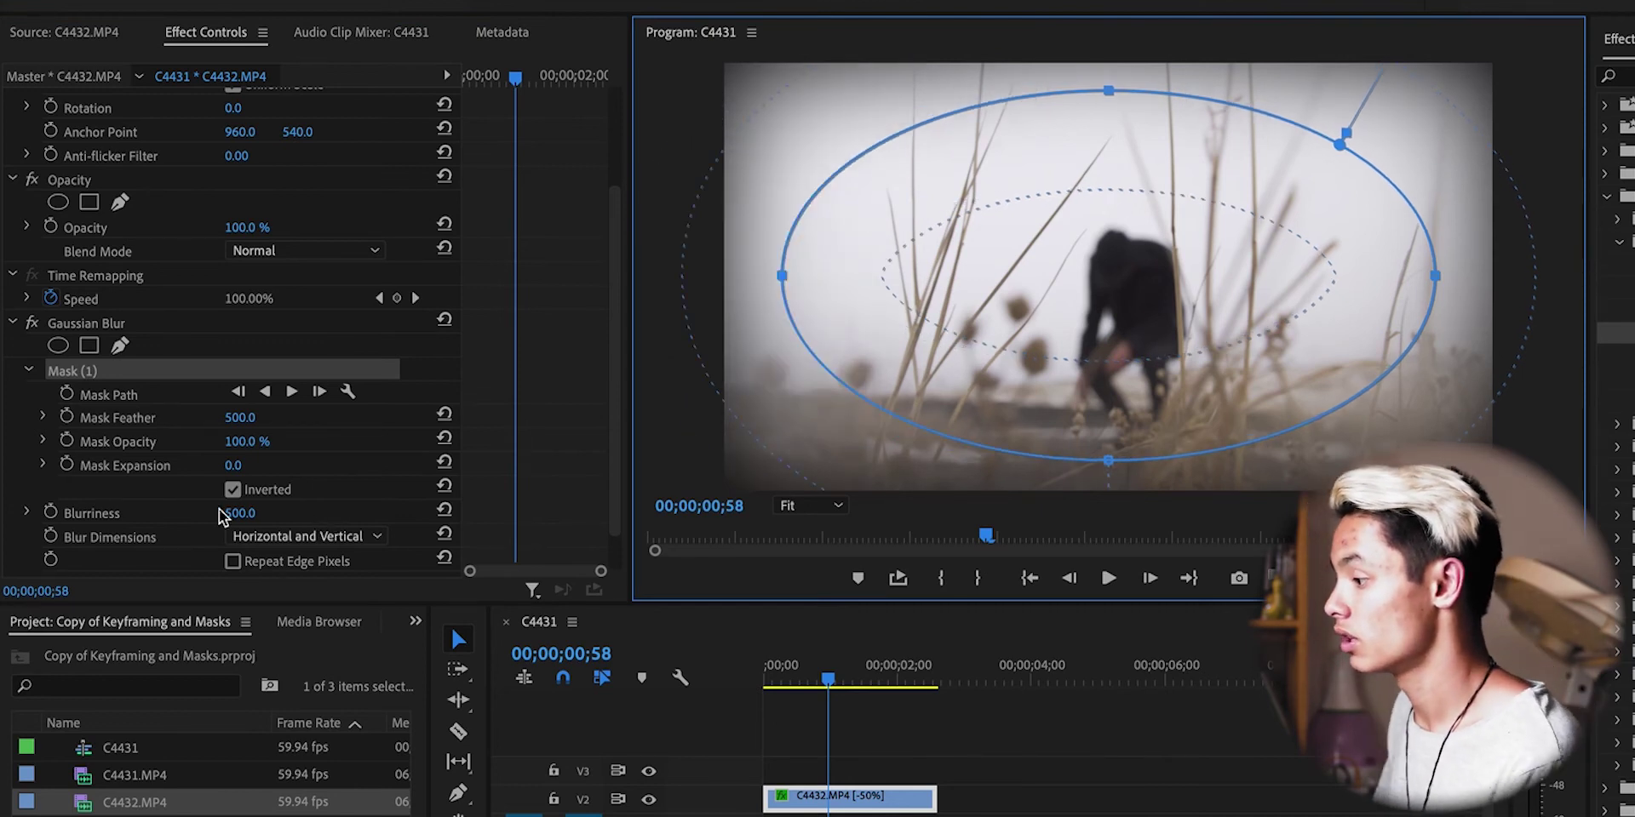
# - Set the blur mask's Mask Expansion to 167 and play the sequence back from the start
pyautogui.click(236, 466)
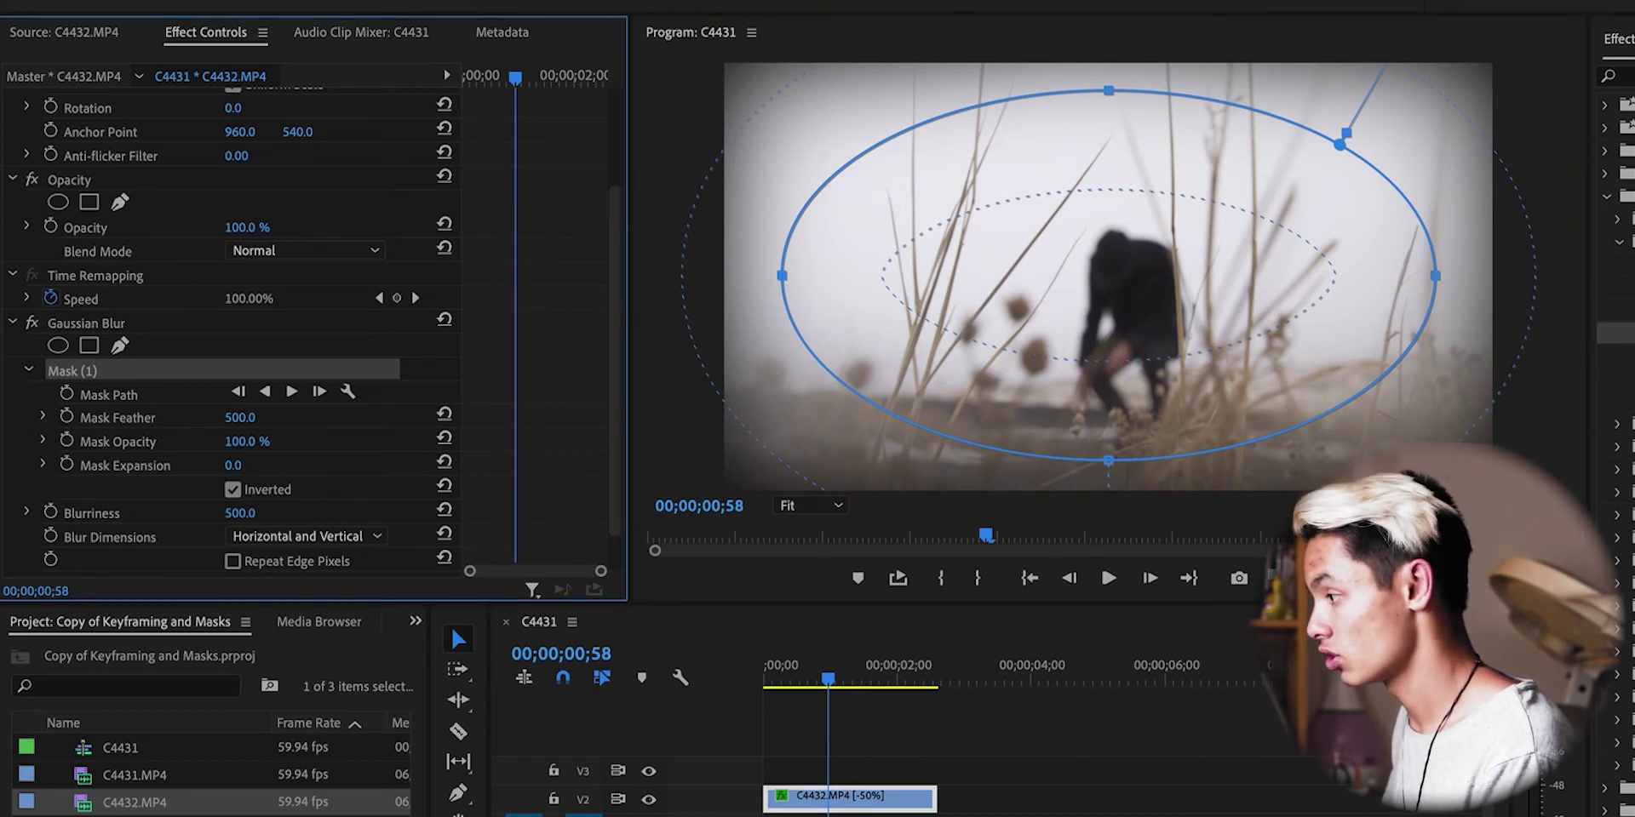
pyautogui.moveTo(236, 466); pyautogui.dragTo(378, 465)
pyautogui.click(1091, 800)
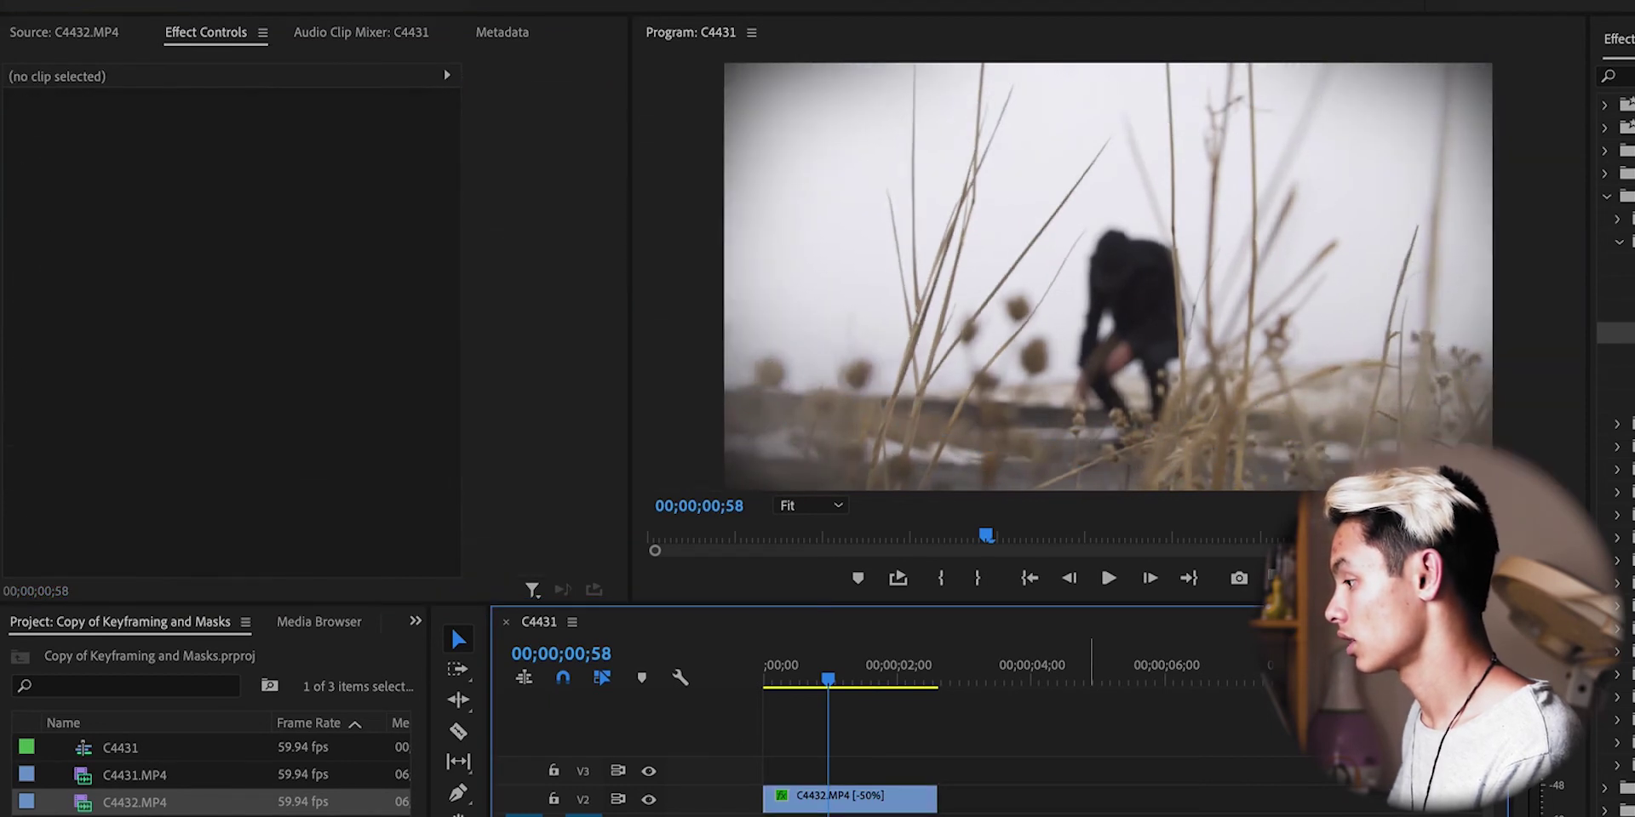
pyautogui.press('Home')
pyautogui.press('space')
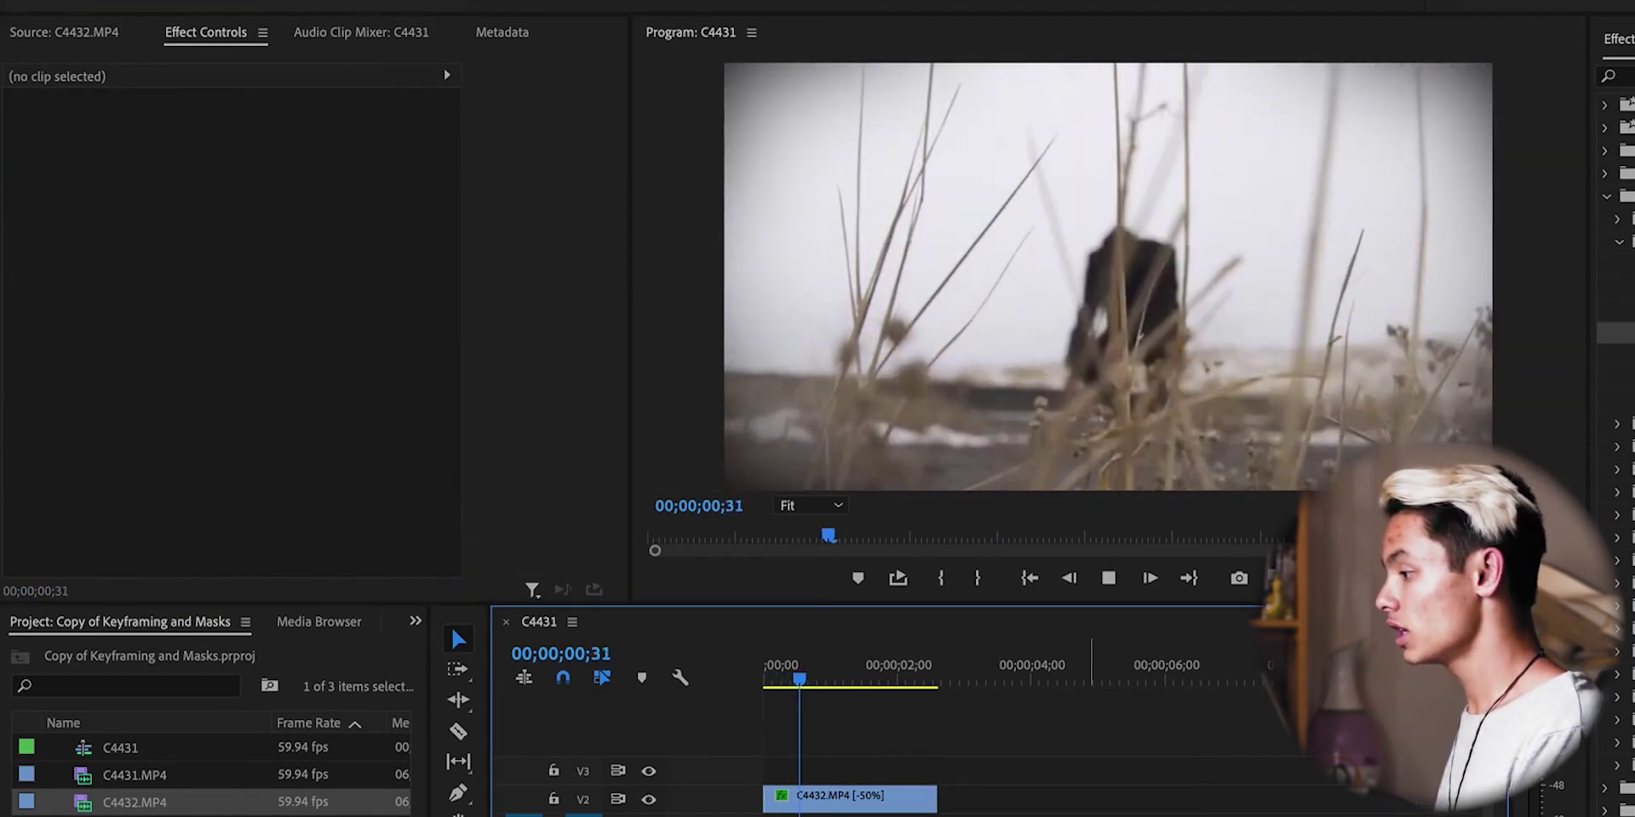
pyautogui.press('space')
# - Turn on Repeat Edge Pixels for the V2 clip's Gaussian Blur
pyautogui.click(890, 805)
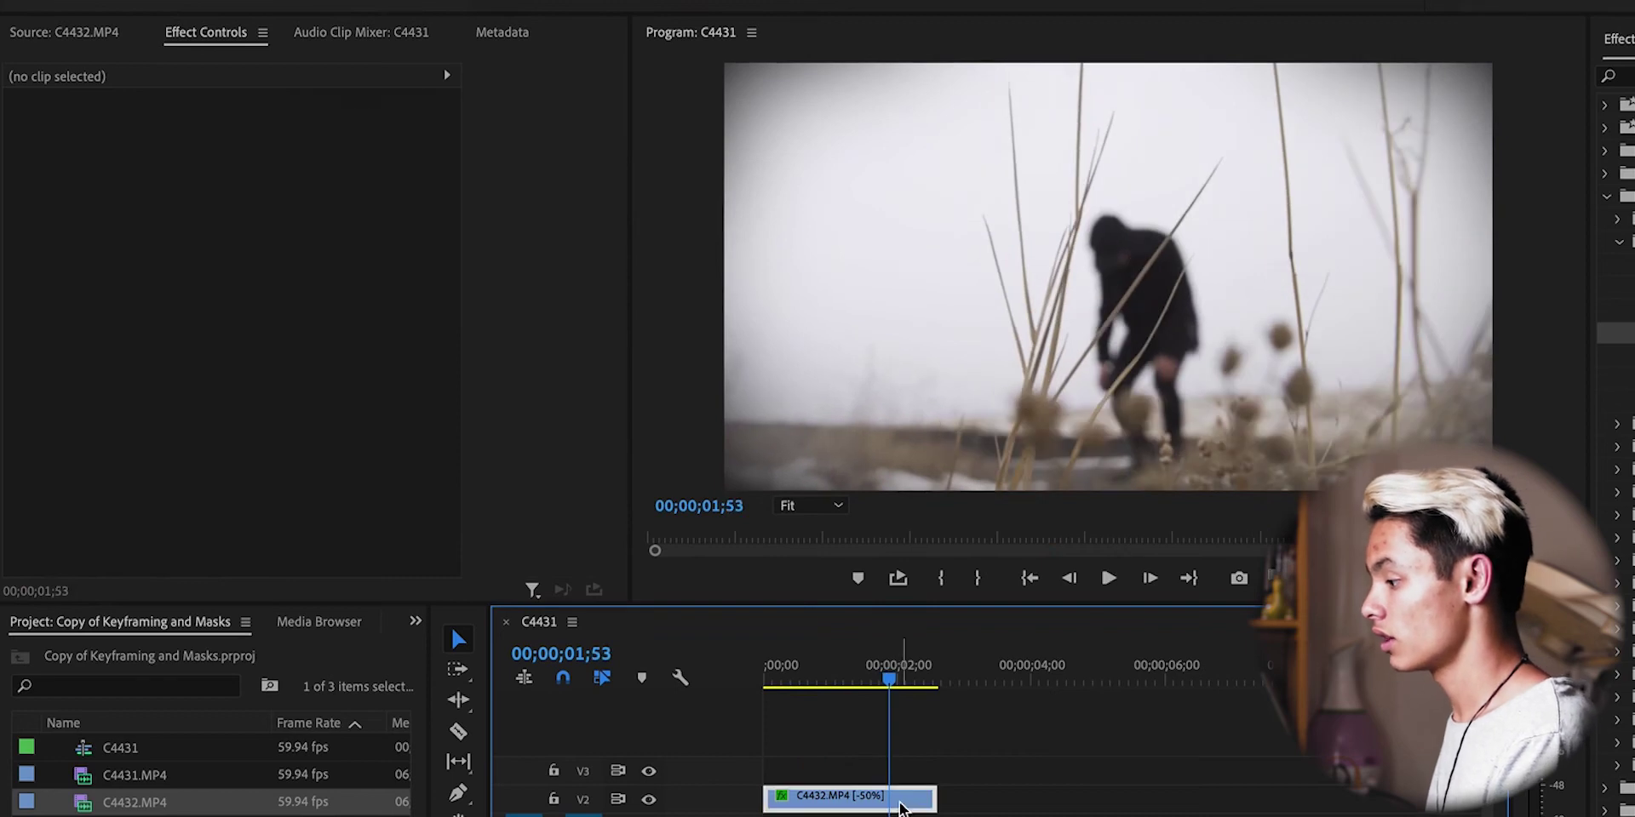
pyautogui.scroll(-4, 515, 464)
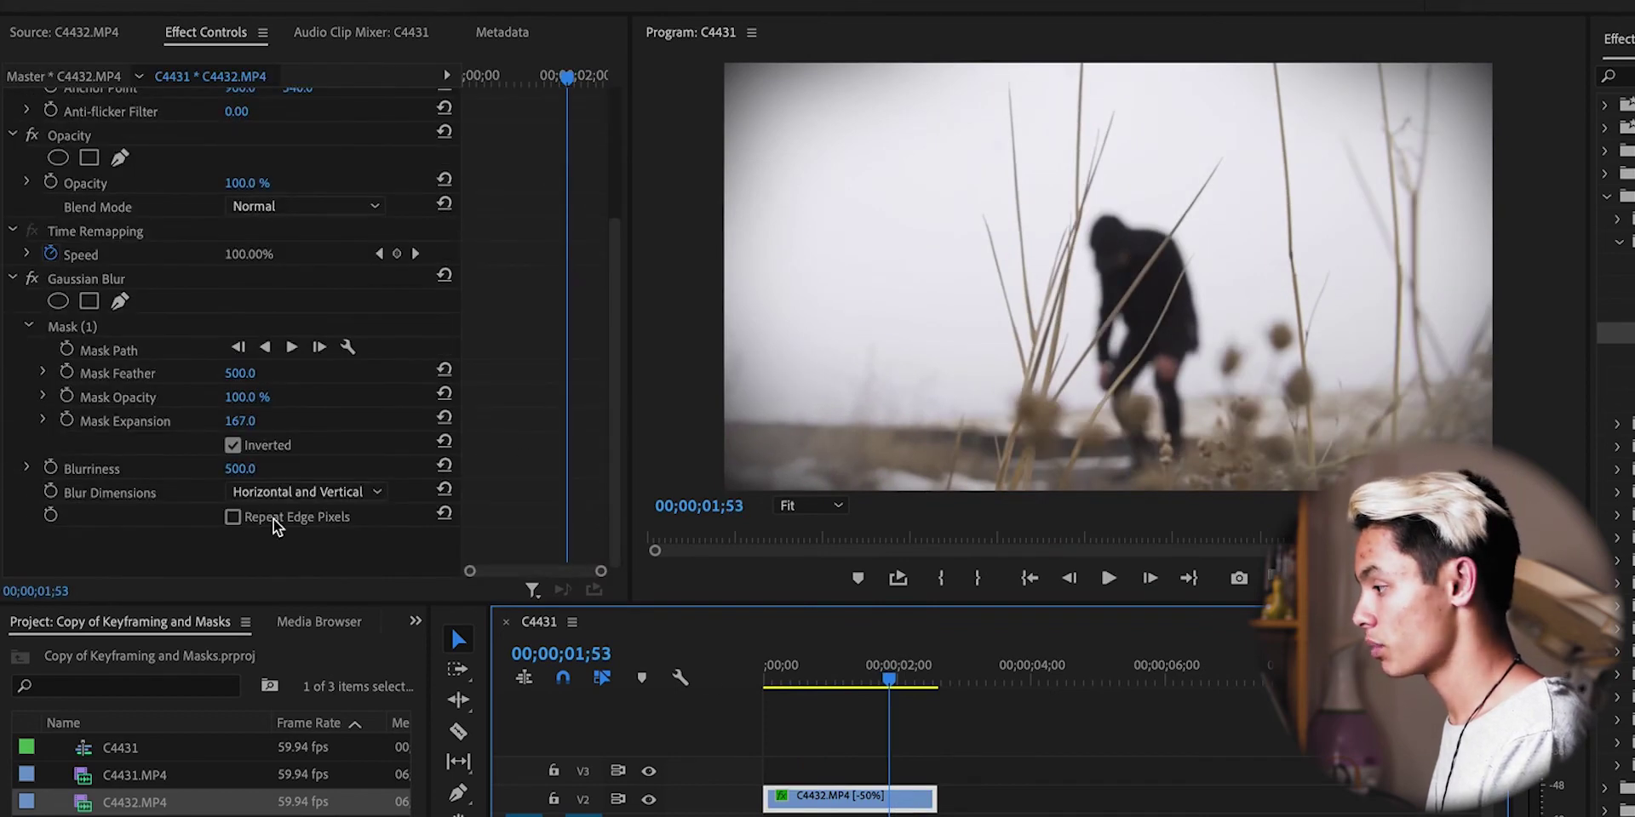
pyautogui.click(235, 521)
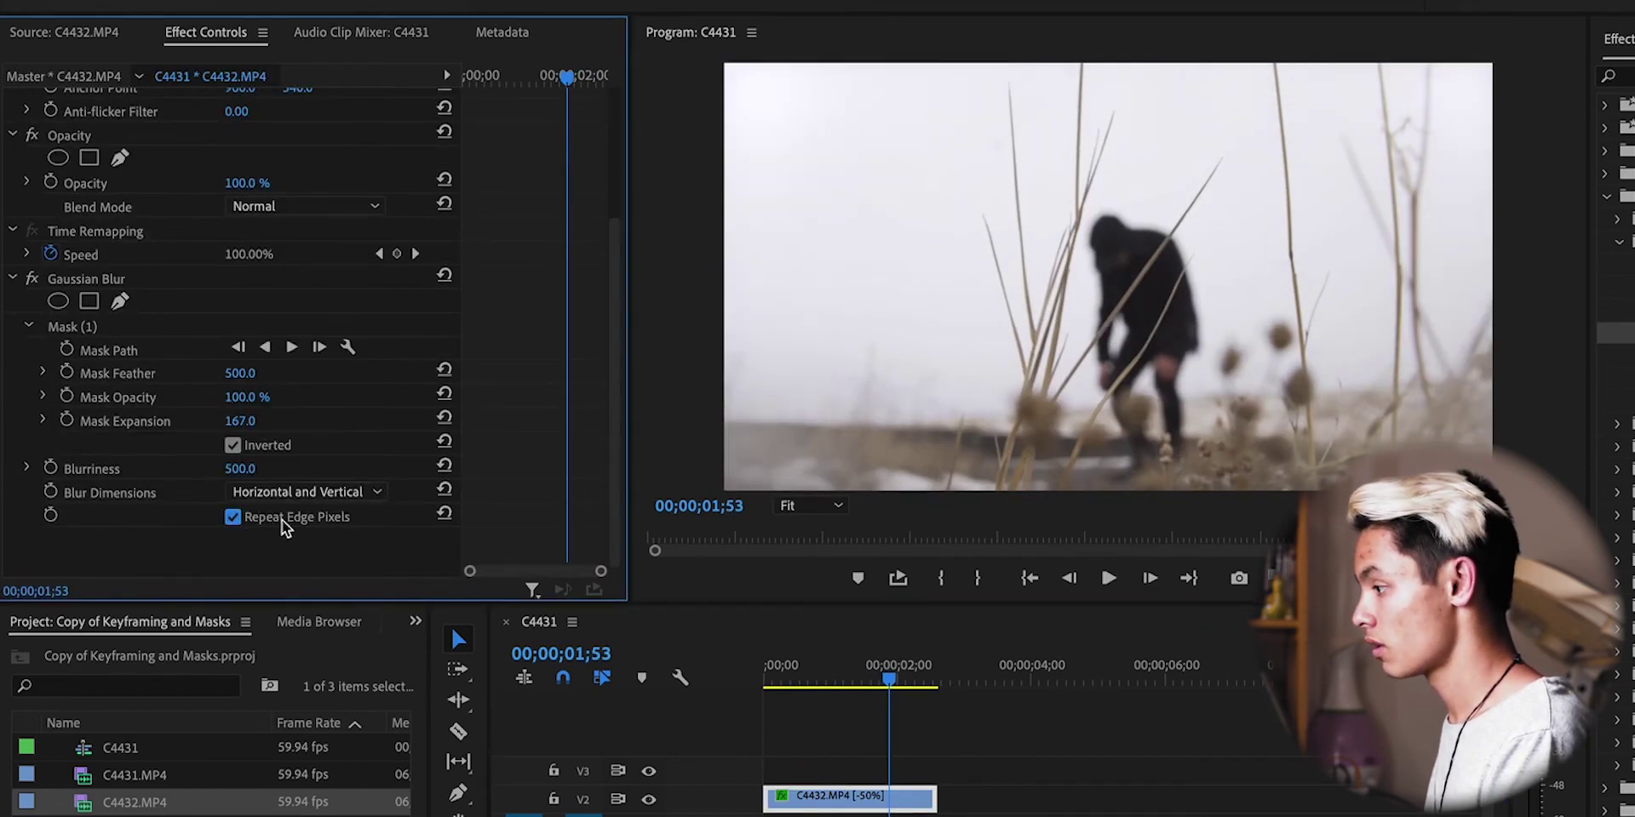
# - At 00;00;01;20, set the blur mask's expansion to 80 and its feather to 81
pyautogui.click(850, 684)
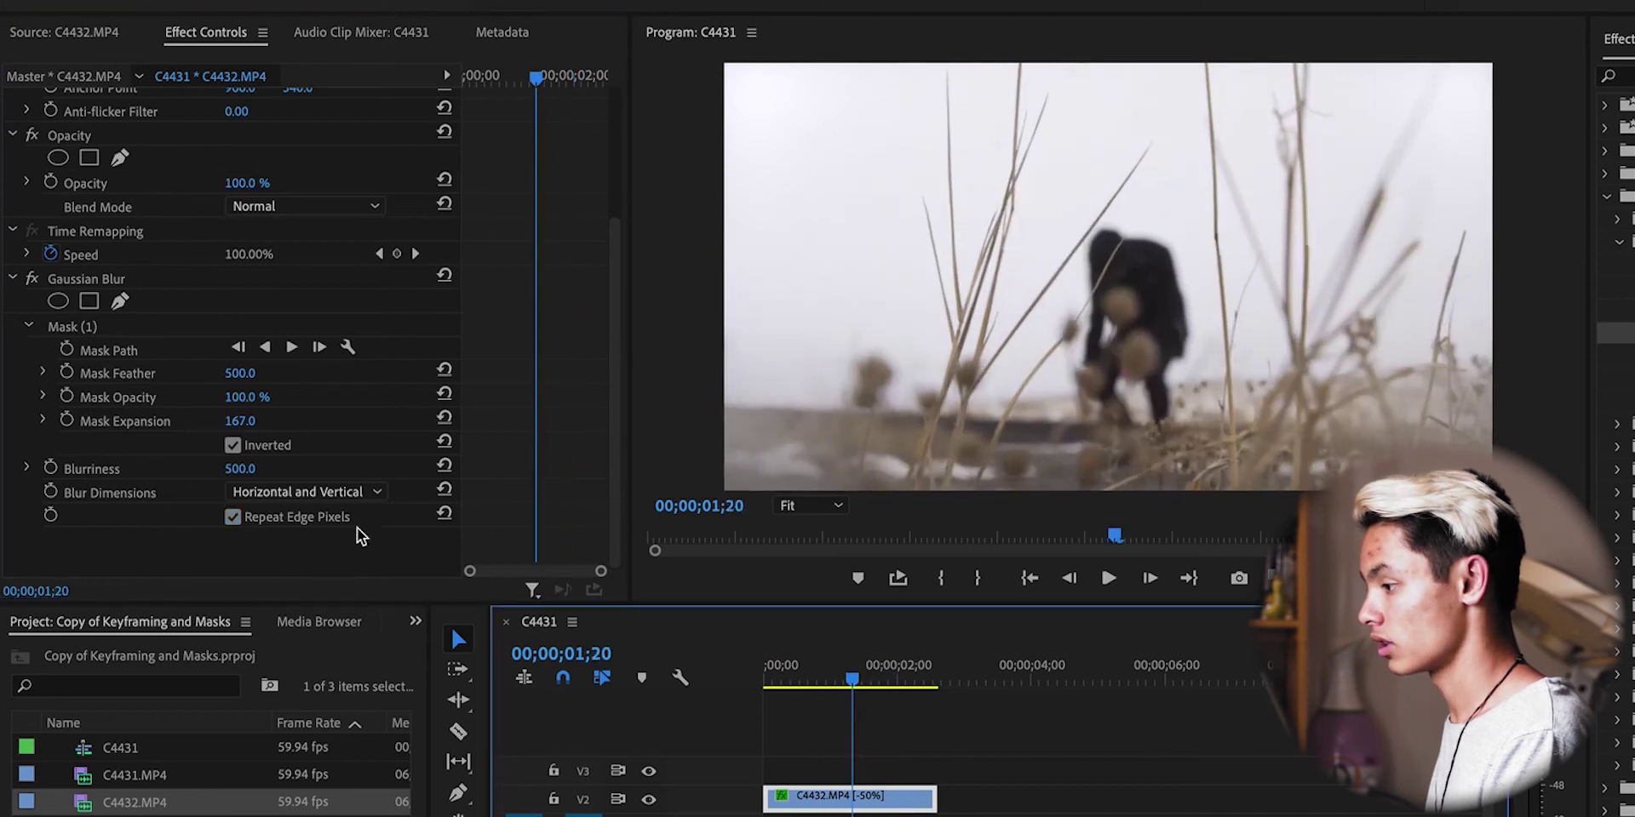
pyautogui.click(240, 421)
pyautogui.write('40')
pyautogui.press('Return')
pyautogui.moveTo(237, 421); pyautogui.dragTo(276, 422)
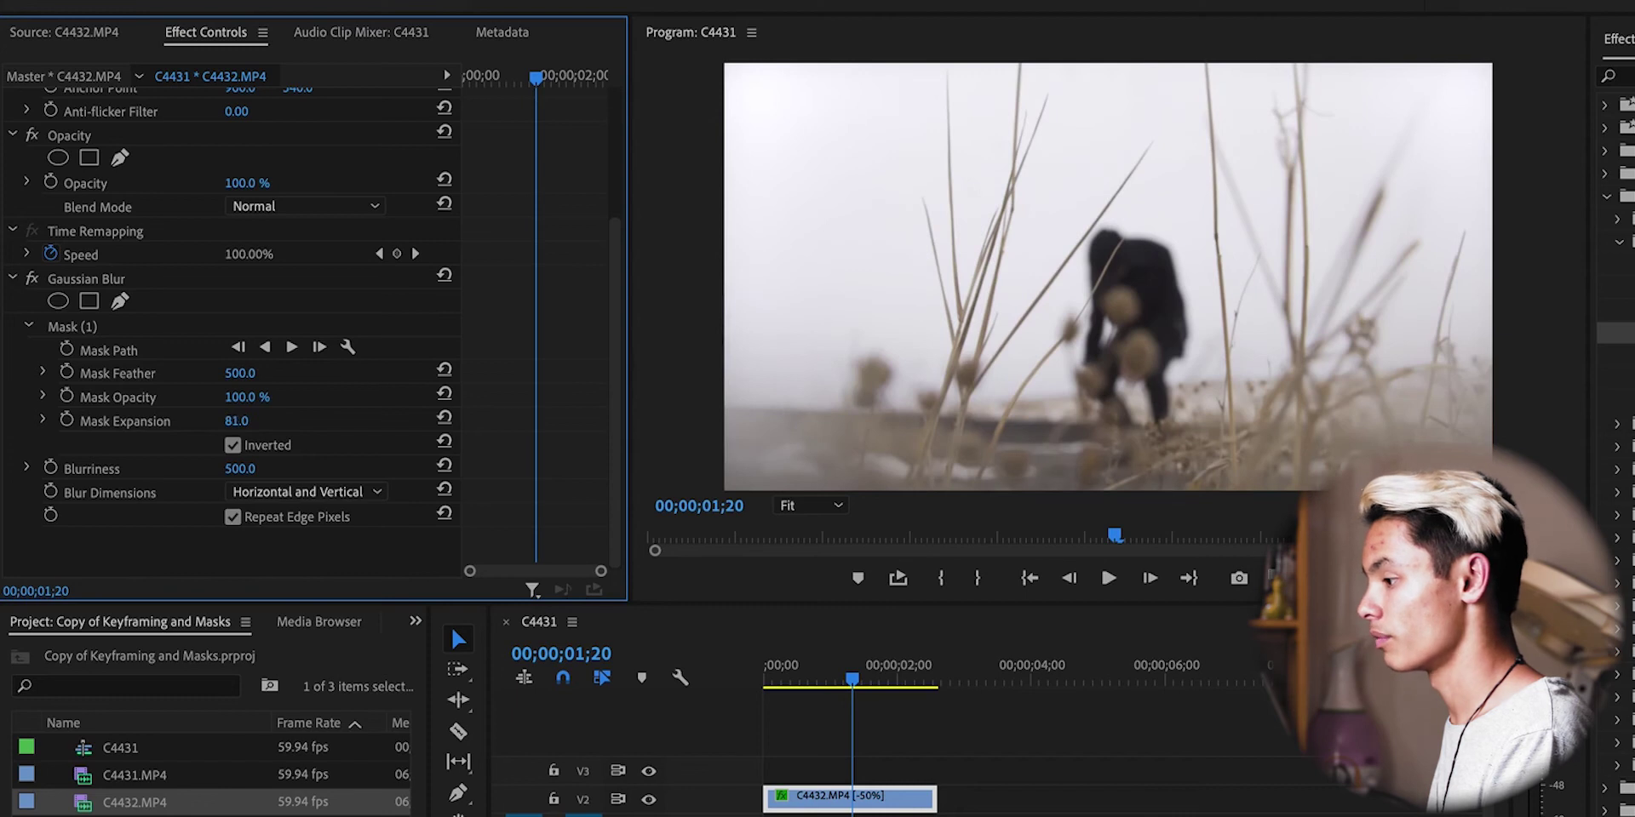
pyautogui.moveTo(269, 422); pyautogui.dragTo(271, 421)
pyautogui.moveTo(251, 373); pyautogui.dragTo(8, 373)
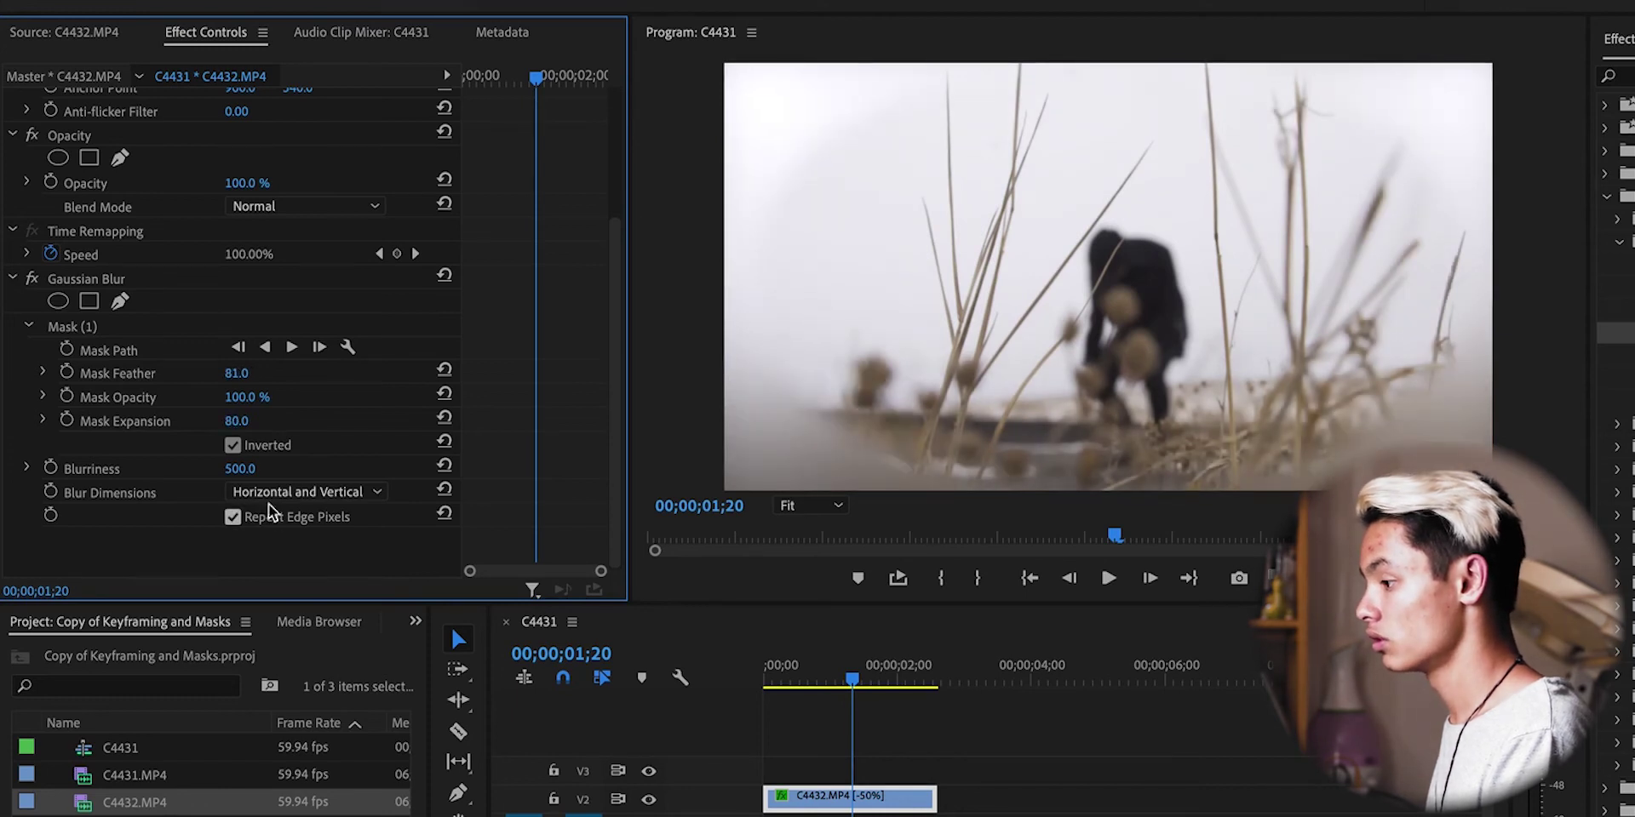
# - Try a Blurriness of 539, return it to 500, and reduce the blur mask's expansion to 9
pyautogui.moveTo(241, 470)
pyautogui.mouseDown()
pyautogui.moveTo(666, 469)
pyautogui.moveTo(273, 469)
pyautogui.mouseUp()
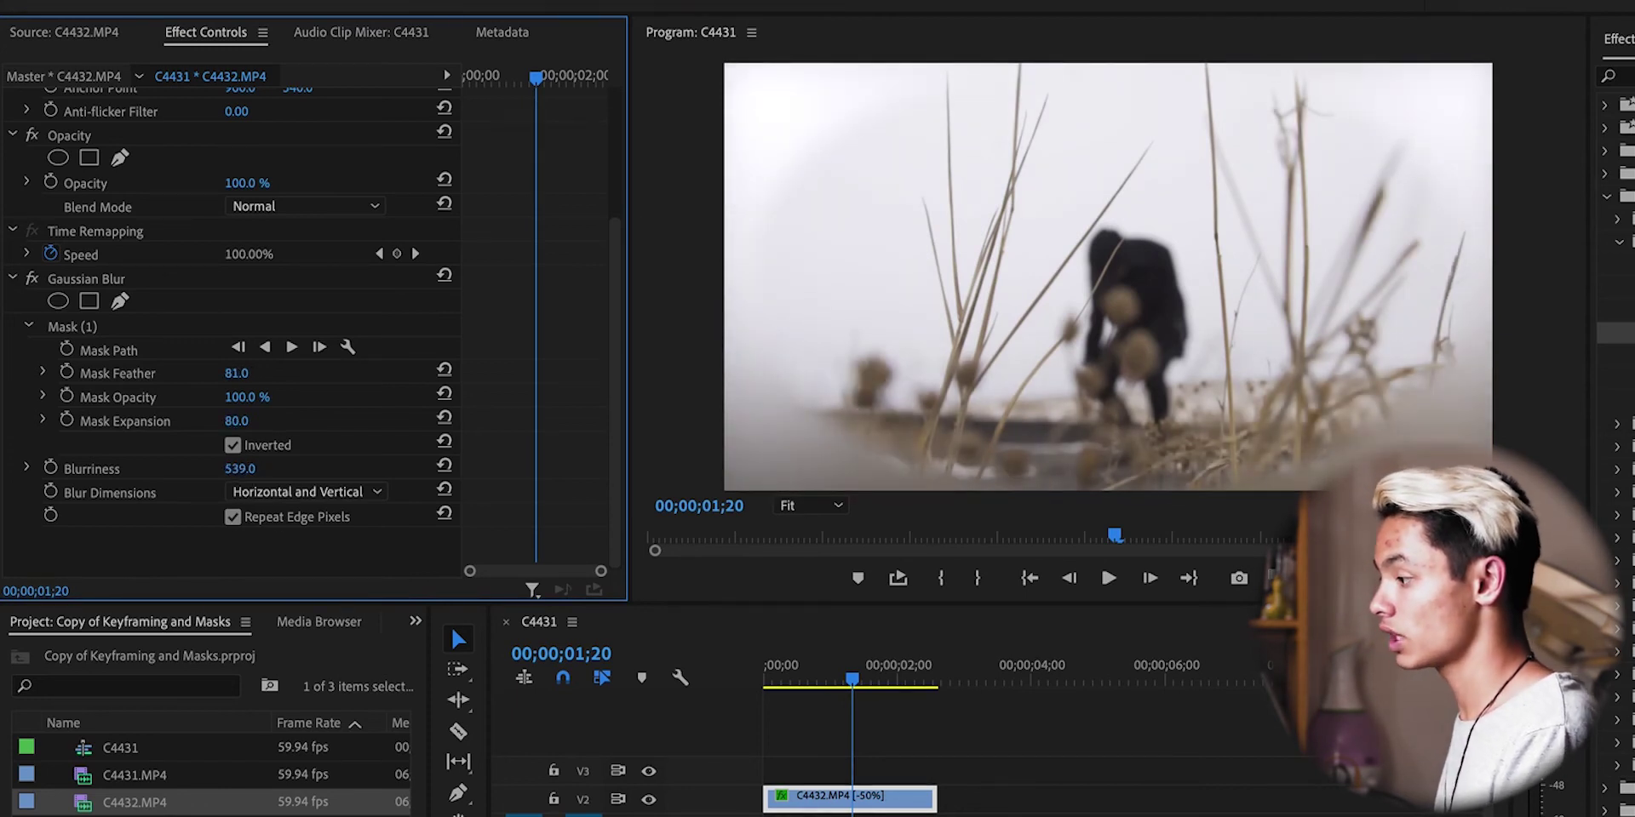
pyautogui.click(240, 470)
pyautogui.write('500')
pyautogui.press('Return')
pyautogui.moveTo(237, 421); pyautogui.dragTo(183, 421)
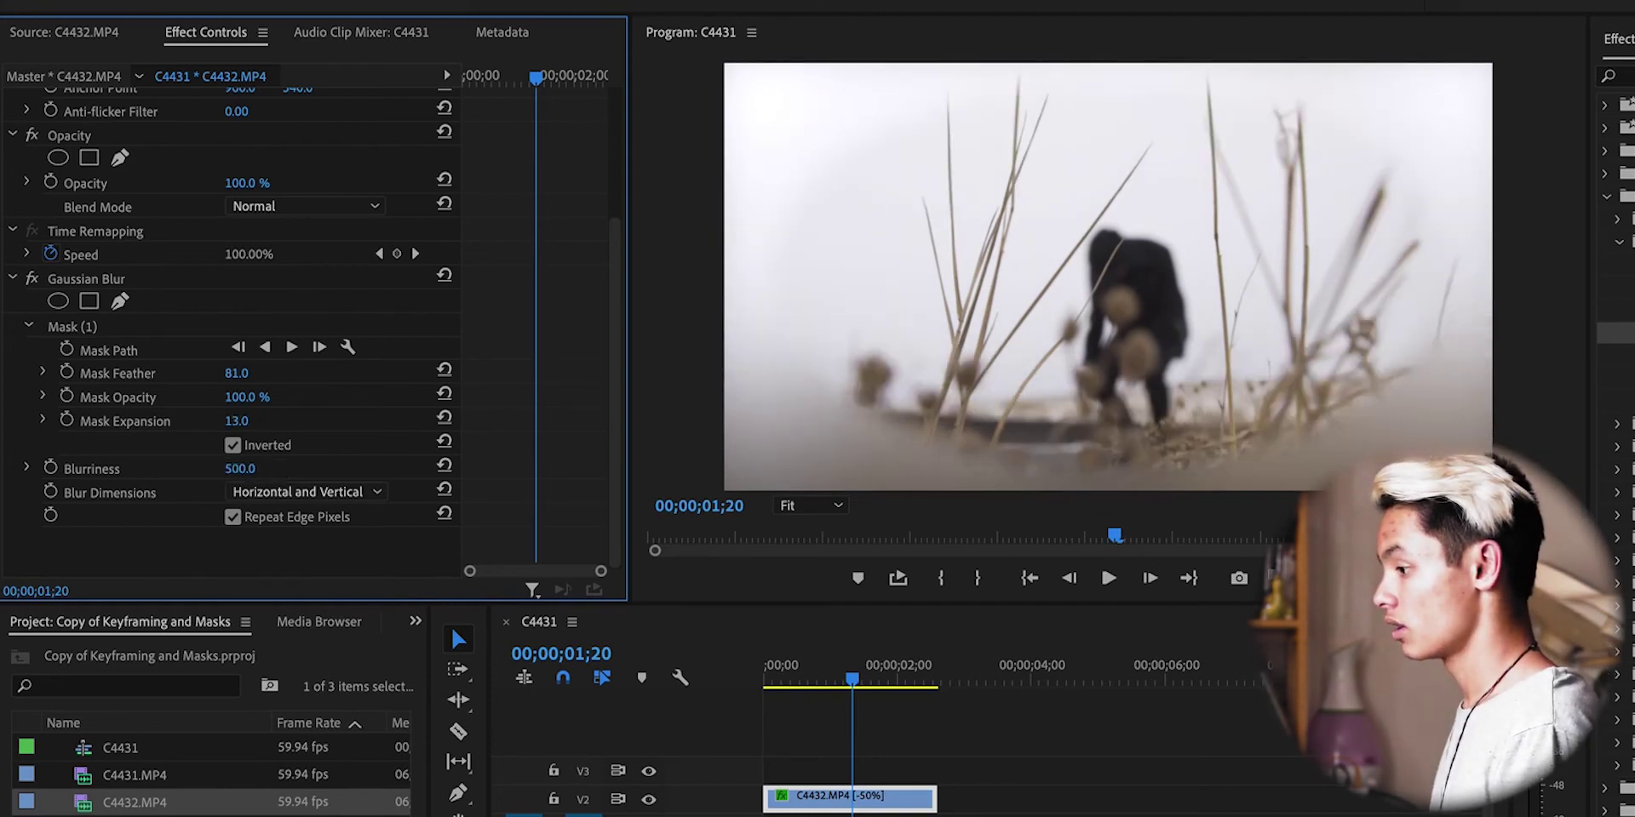
pyautogui.moveTo(257, 421); pyautogui.dragTo(253, 420)
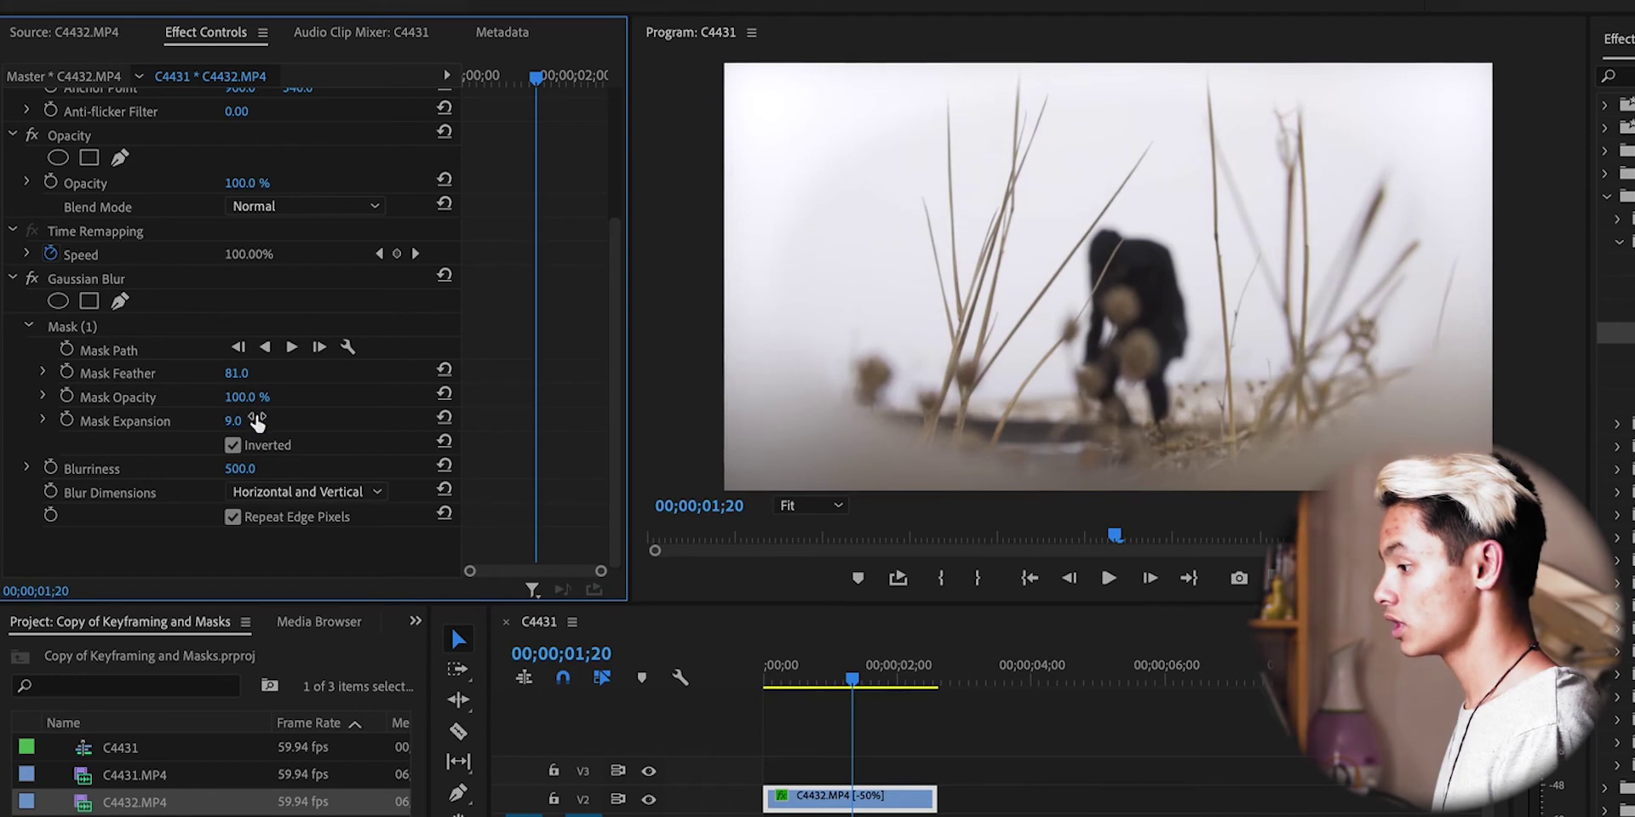
pyautogui.click(142, 332)
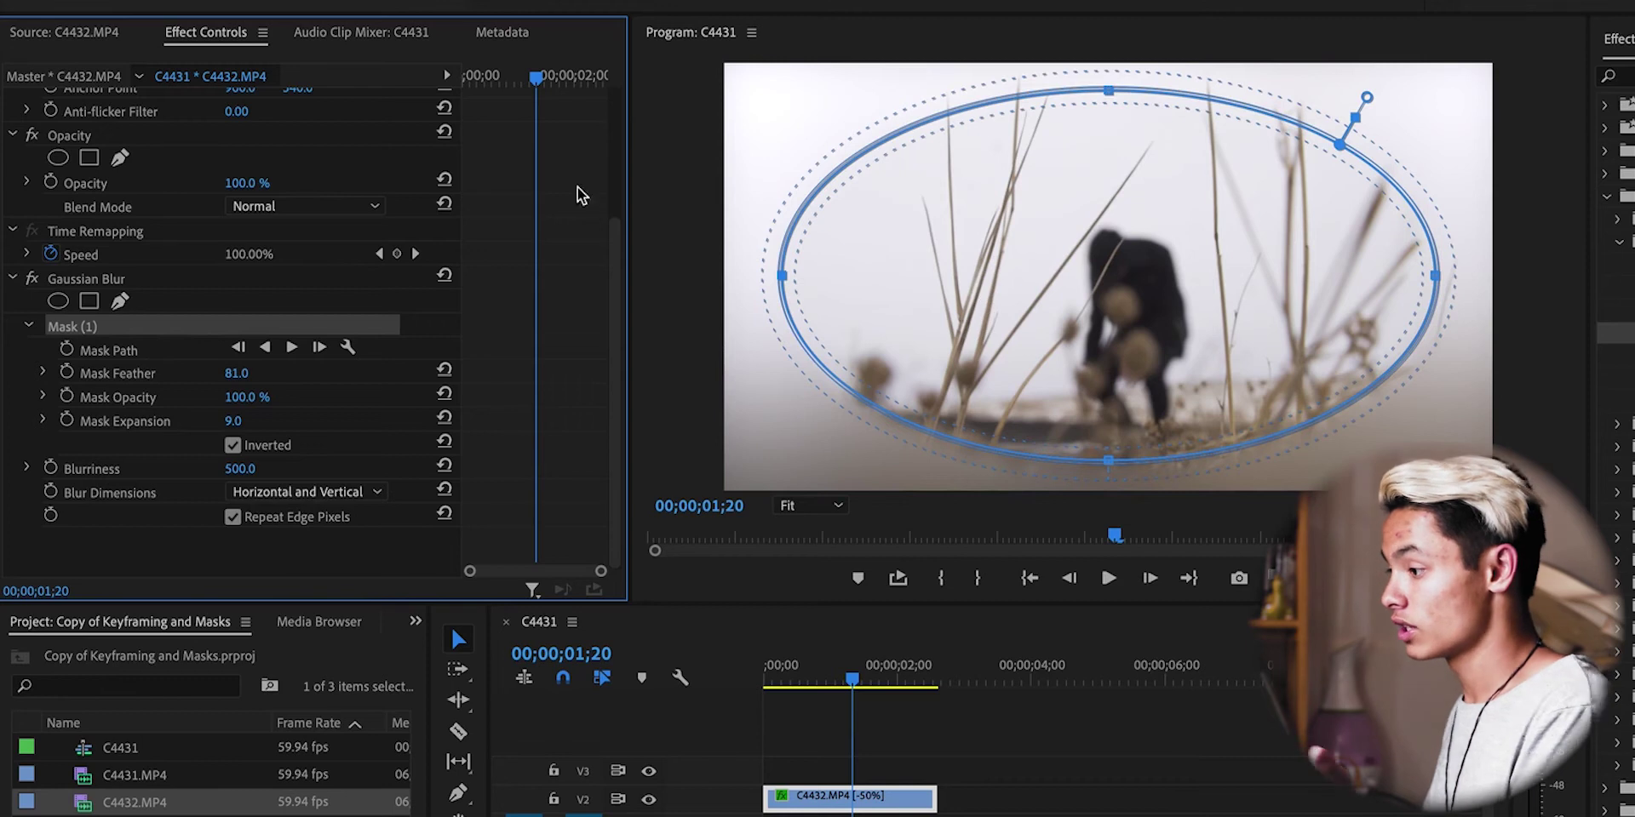
# - At the start of the sequence, set the blur mask's expansion to 420 and turn on keyframing for Mask Expansion
pyautogui.press('Home')
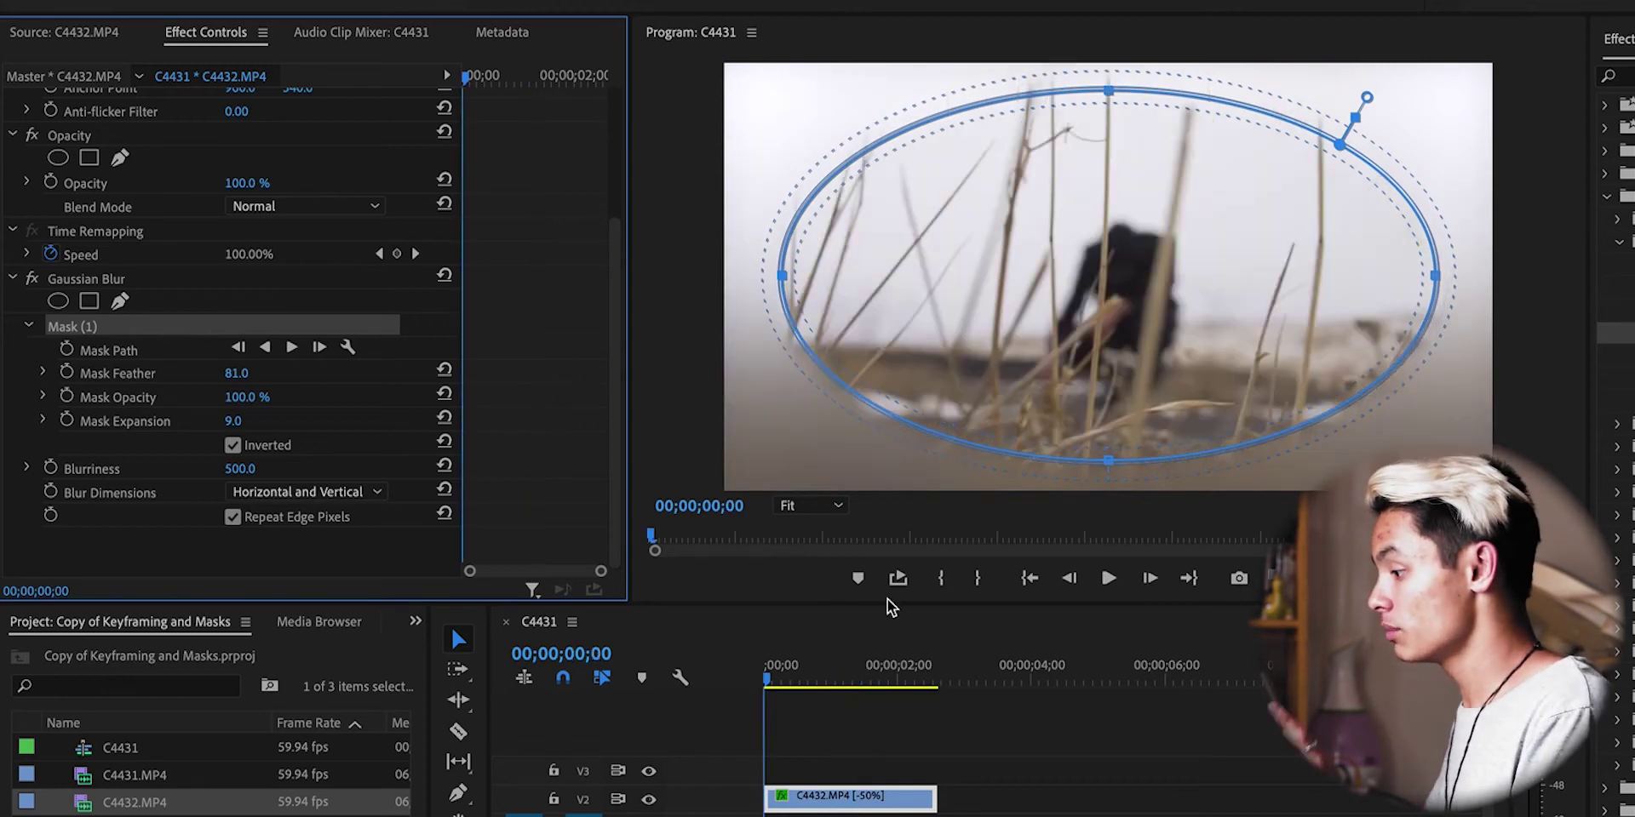
pyautogui.click(1093, 760)
pyautogui.click(896, 792)
pyautogui.click(896, 797)
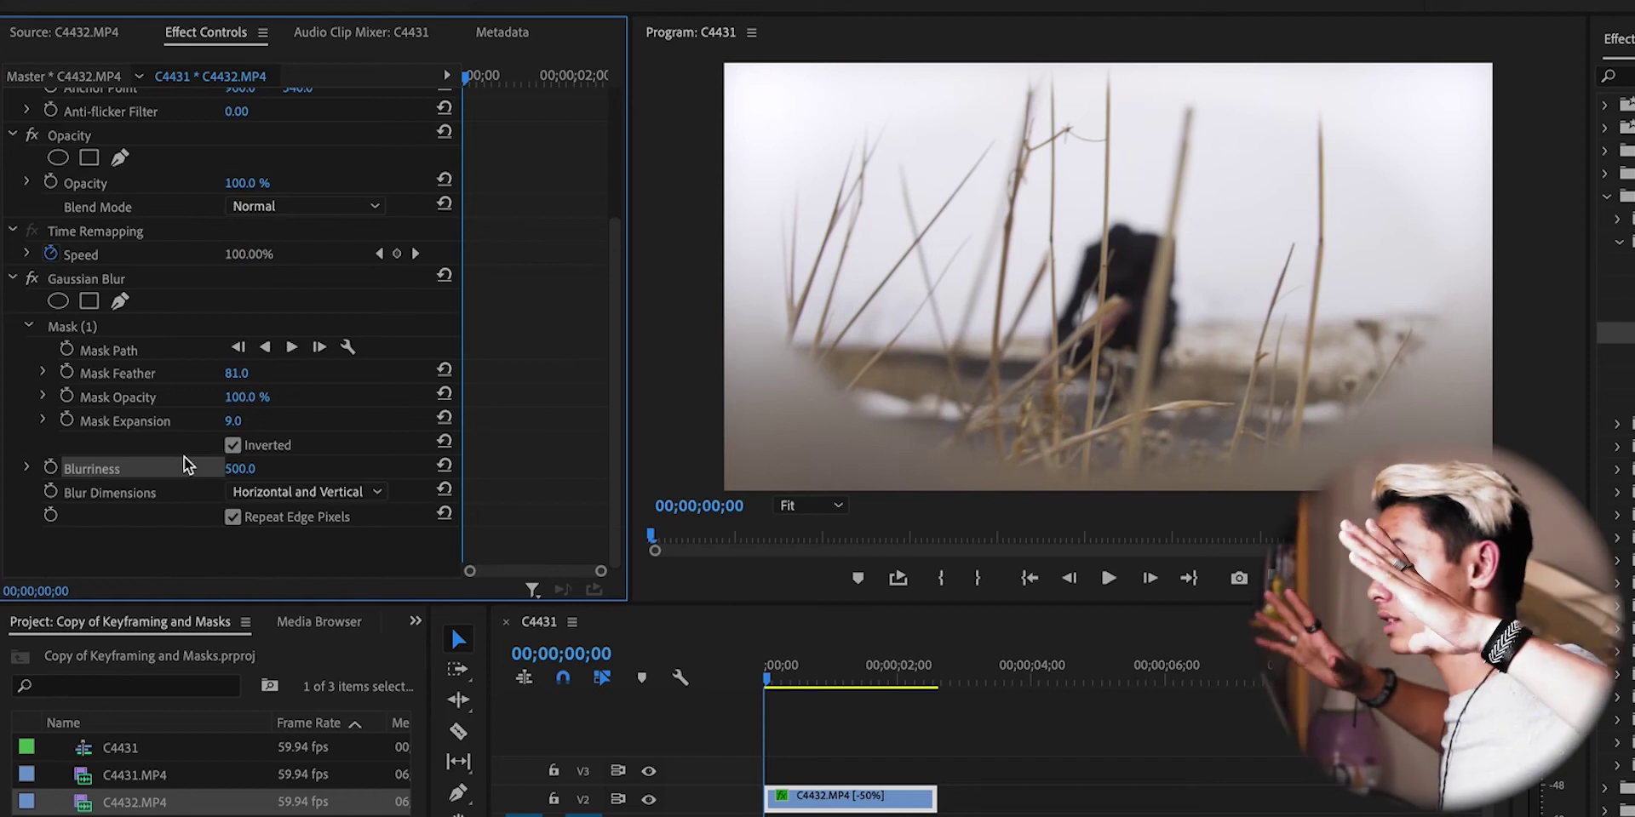
pyautogui.moveTo(233, 422); pyautogui.dragTo(596, 422)
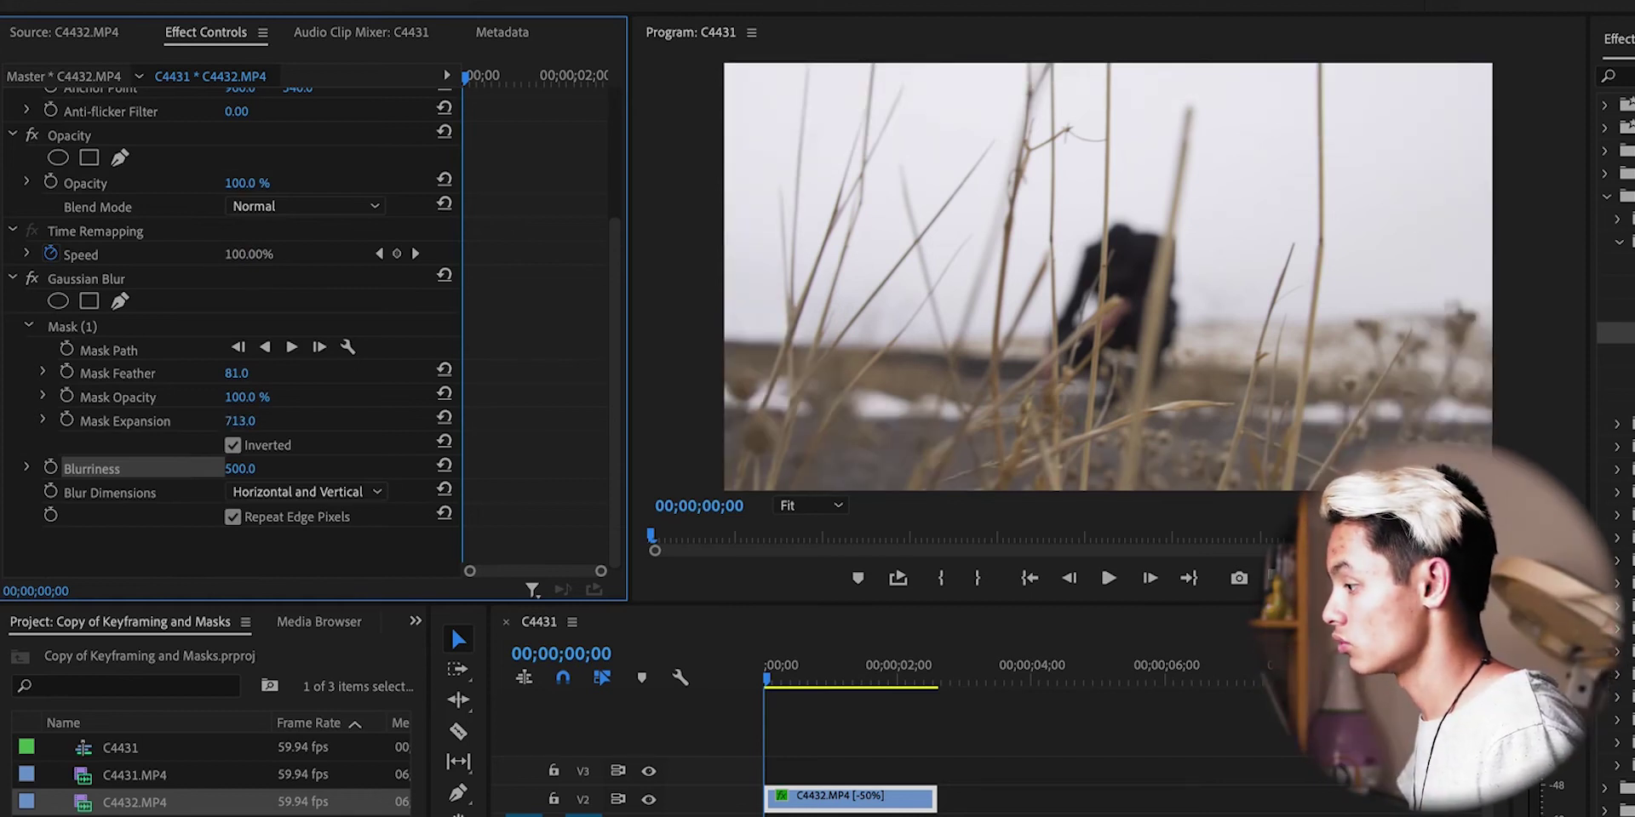
pyautogui.moveTo(240, 421); pyautogui.dragTo(255, 421)
pyautogui.click(253, 421)
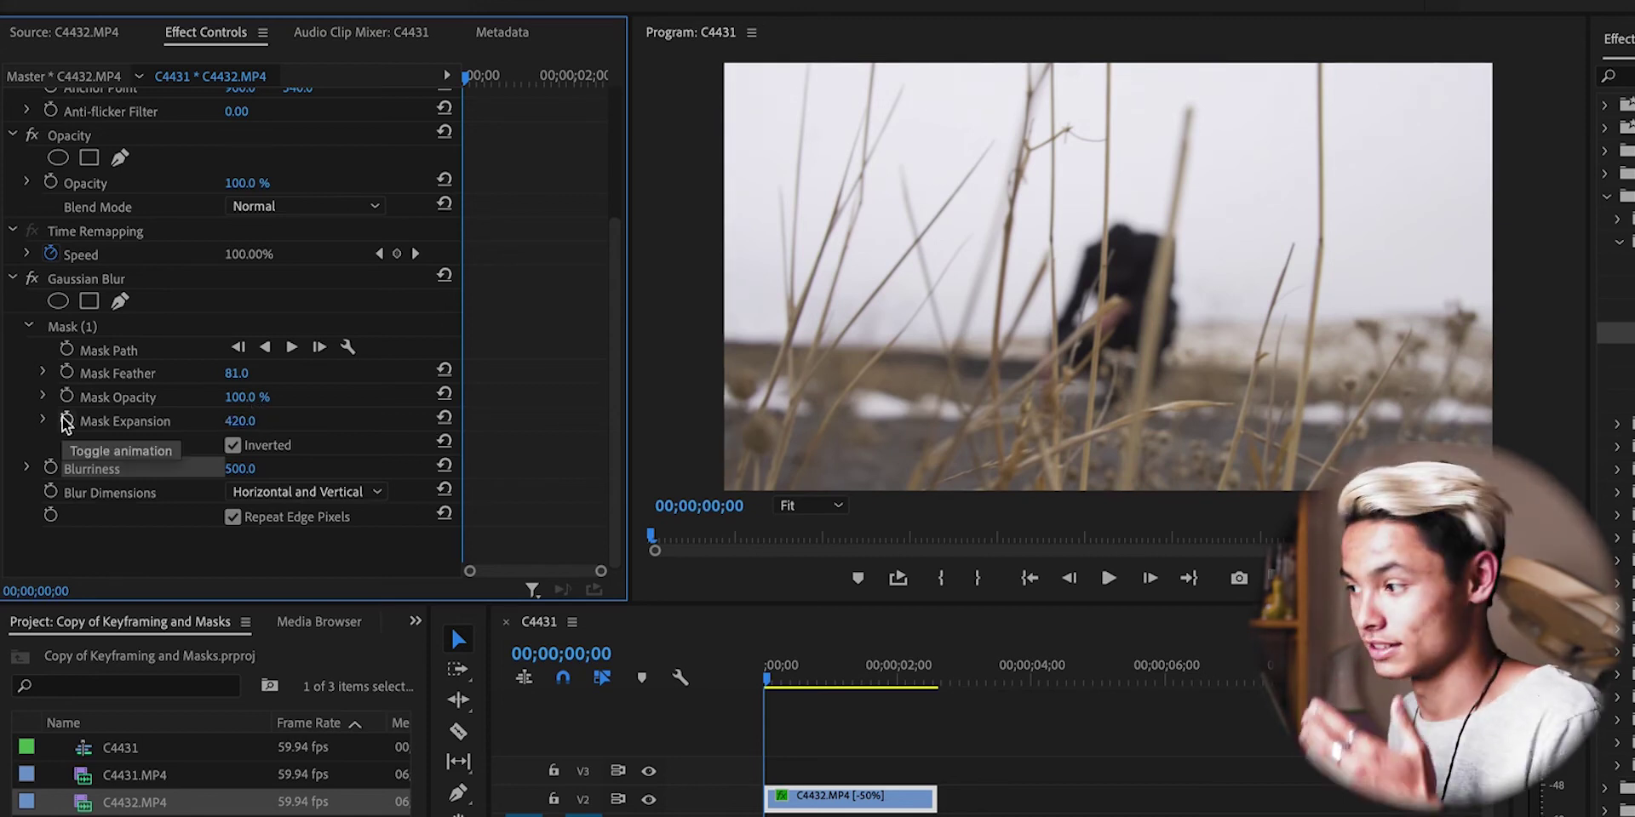
pyautogui.click(67, 421)
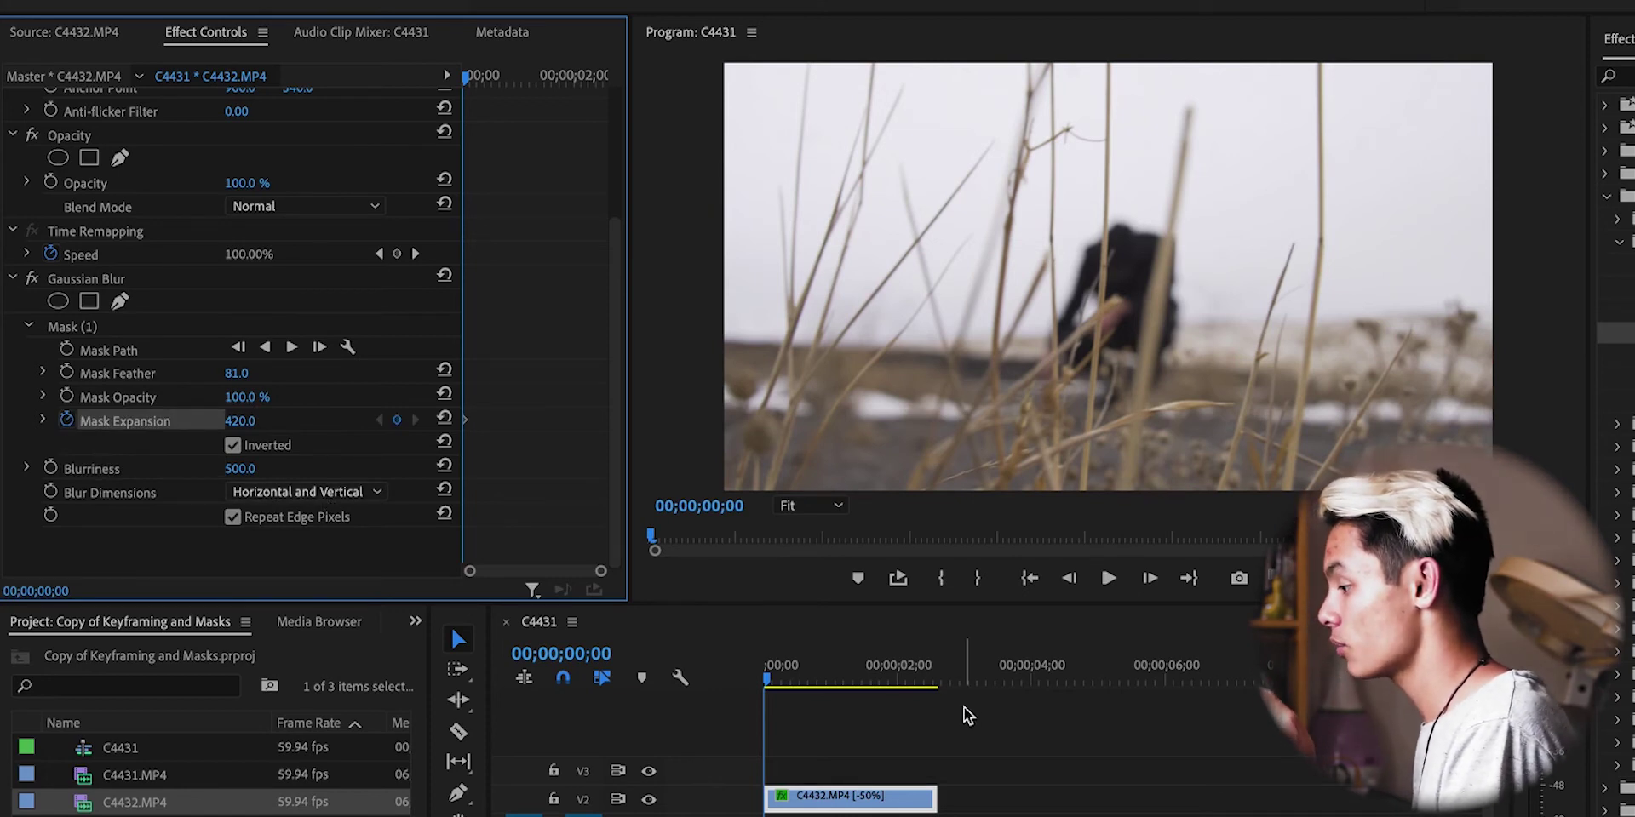
pyautogui.click(924, 791)
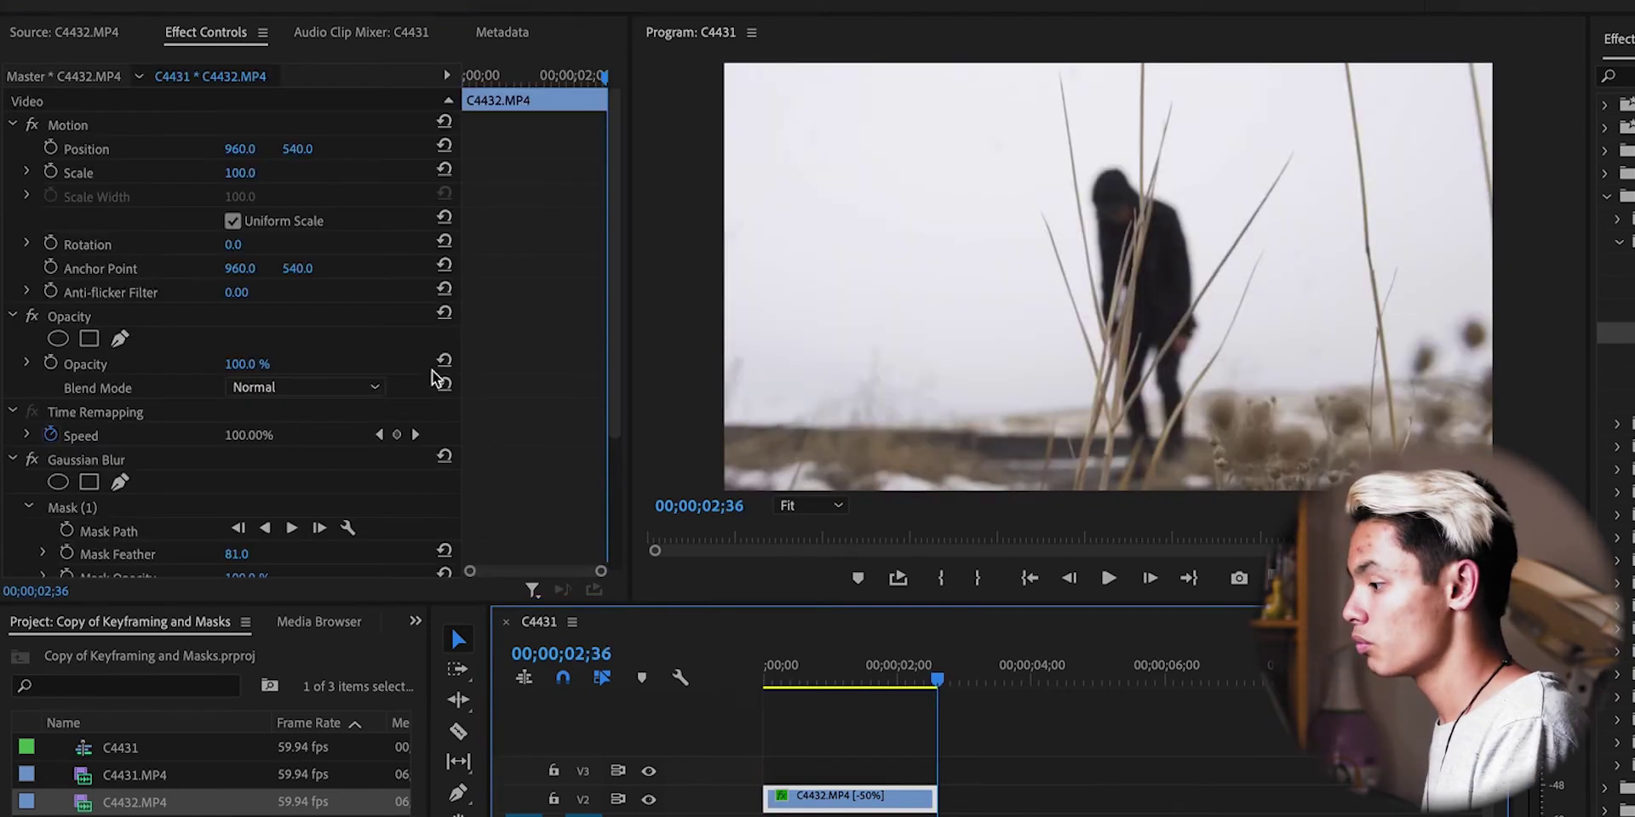
# - At 00;00;02;36, reduce the Gaussian Blur mask's expansion to -525 and play back the animation
pyautogui.scroll(-5, 463, 386)
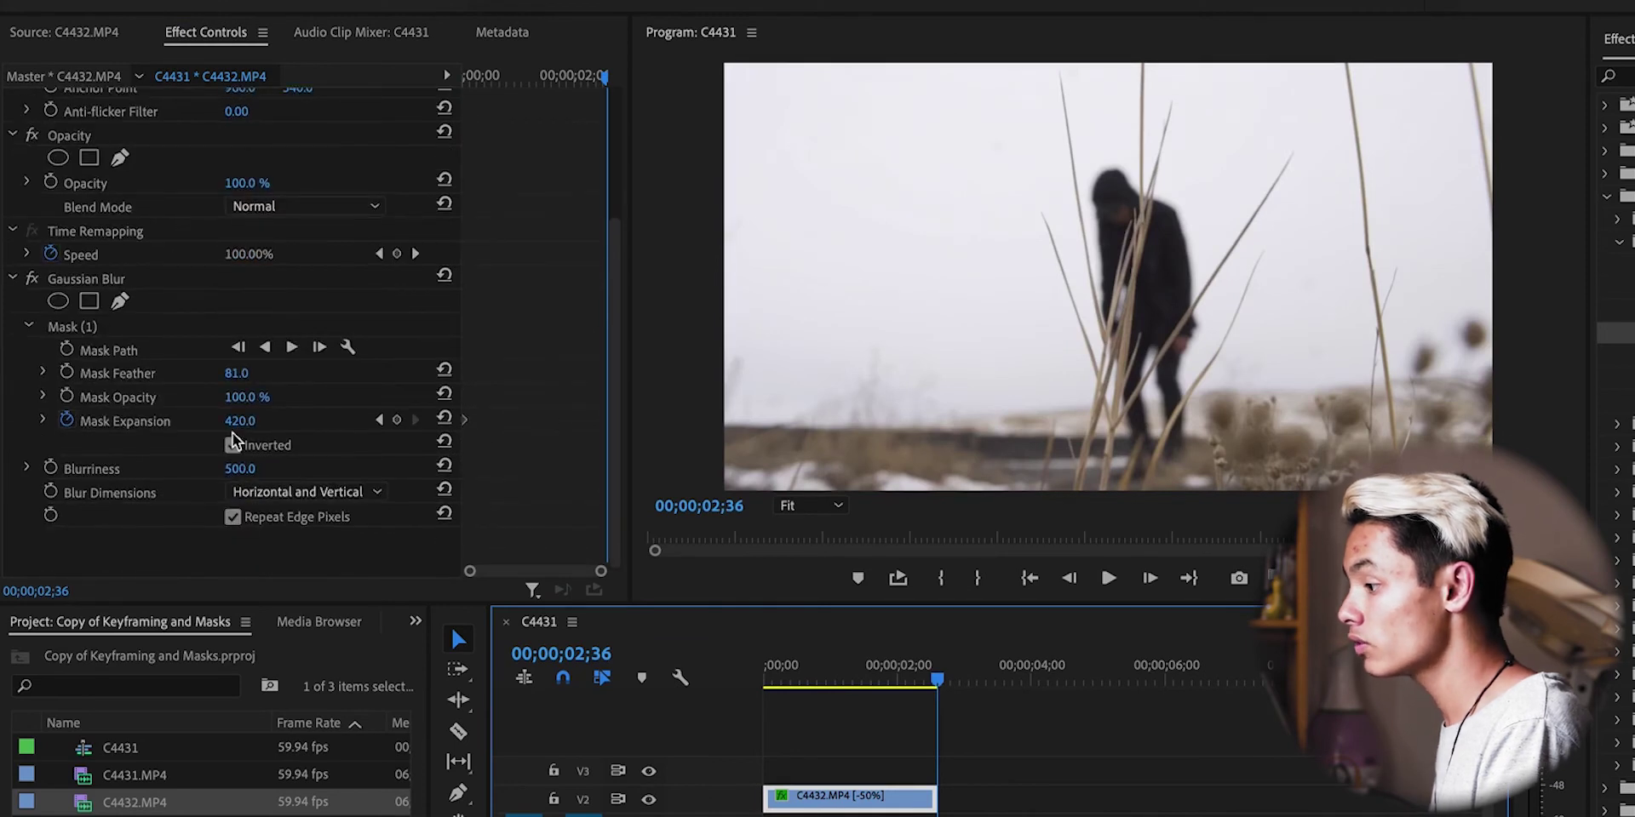
pyautogui.click(242, 421)
pyautogui.write('371')
pyautogui.press('Return')
pyautogui.moveTo(240, 420); pyautogui.dragTo(21, 421)
pyautogui.moveTo(128, 420); pyautogui.dragTo(106, 421)
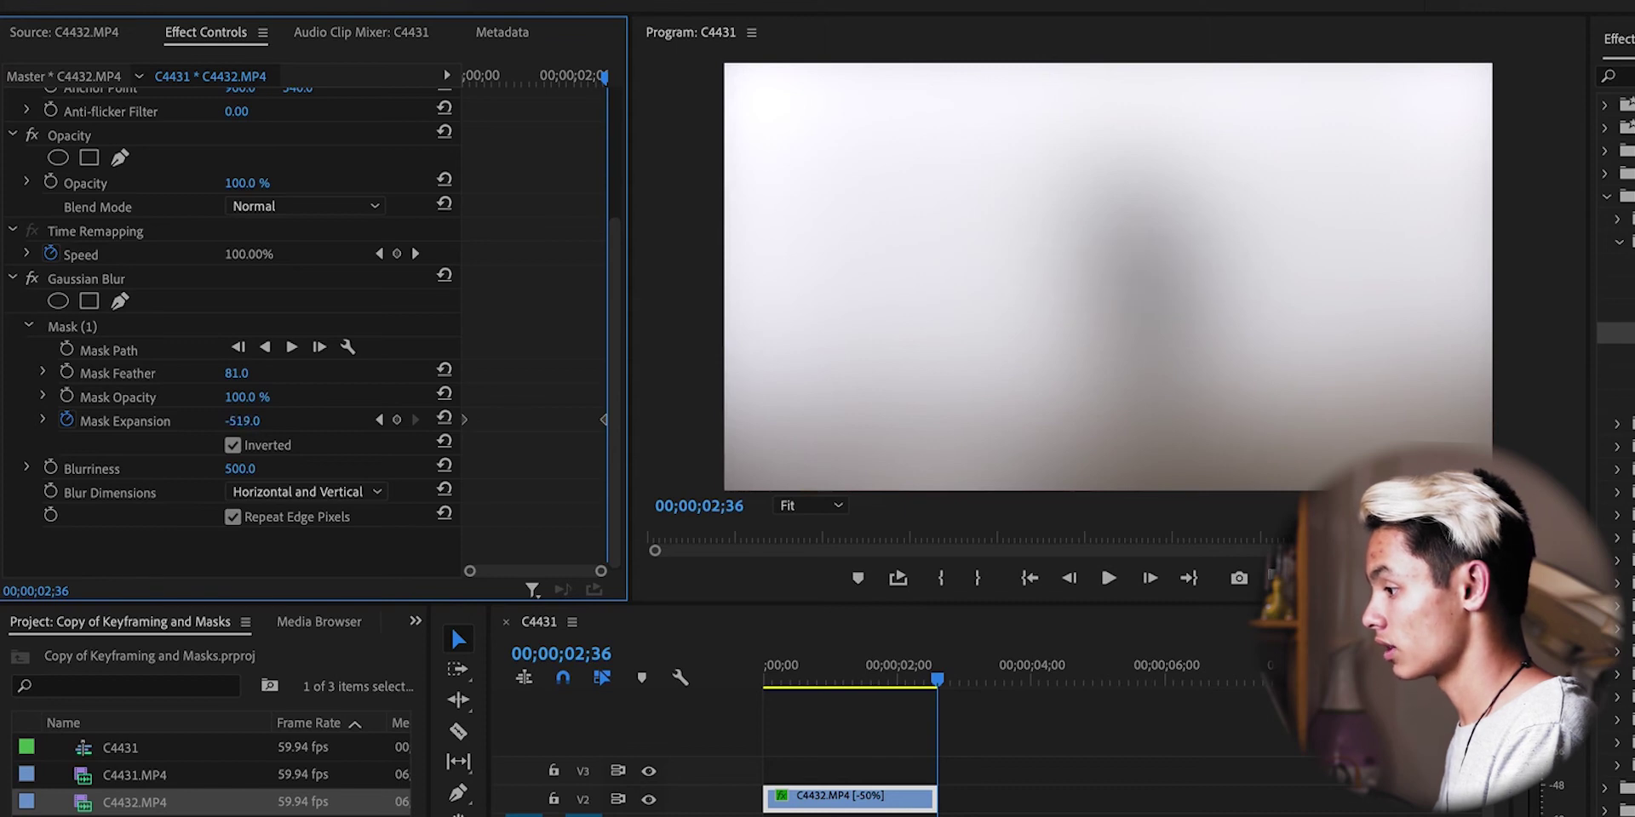
pyautogui.press('space')
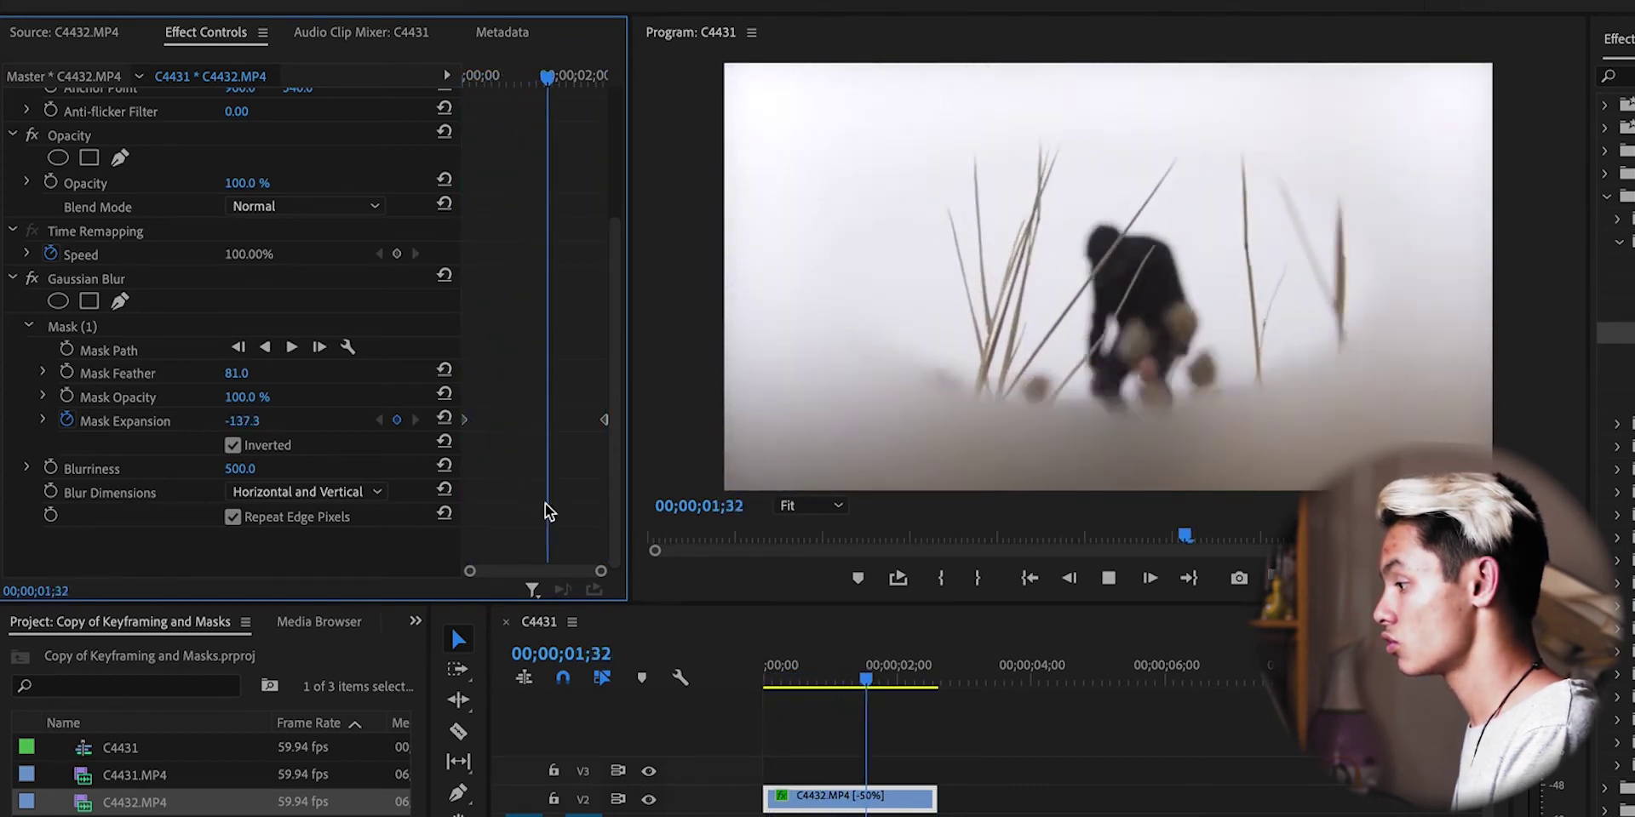
# - At the start of the sequence, turn on keyframing for Blurriness and set it to 1000
pyautogui.press('Home')
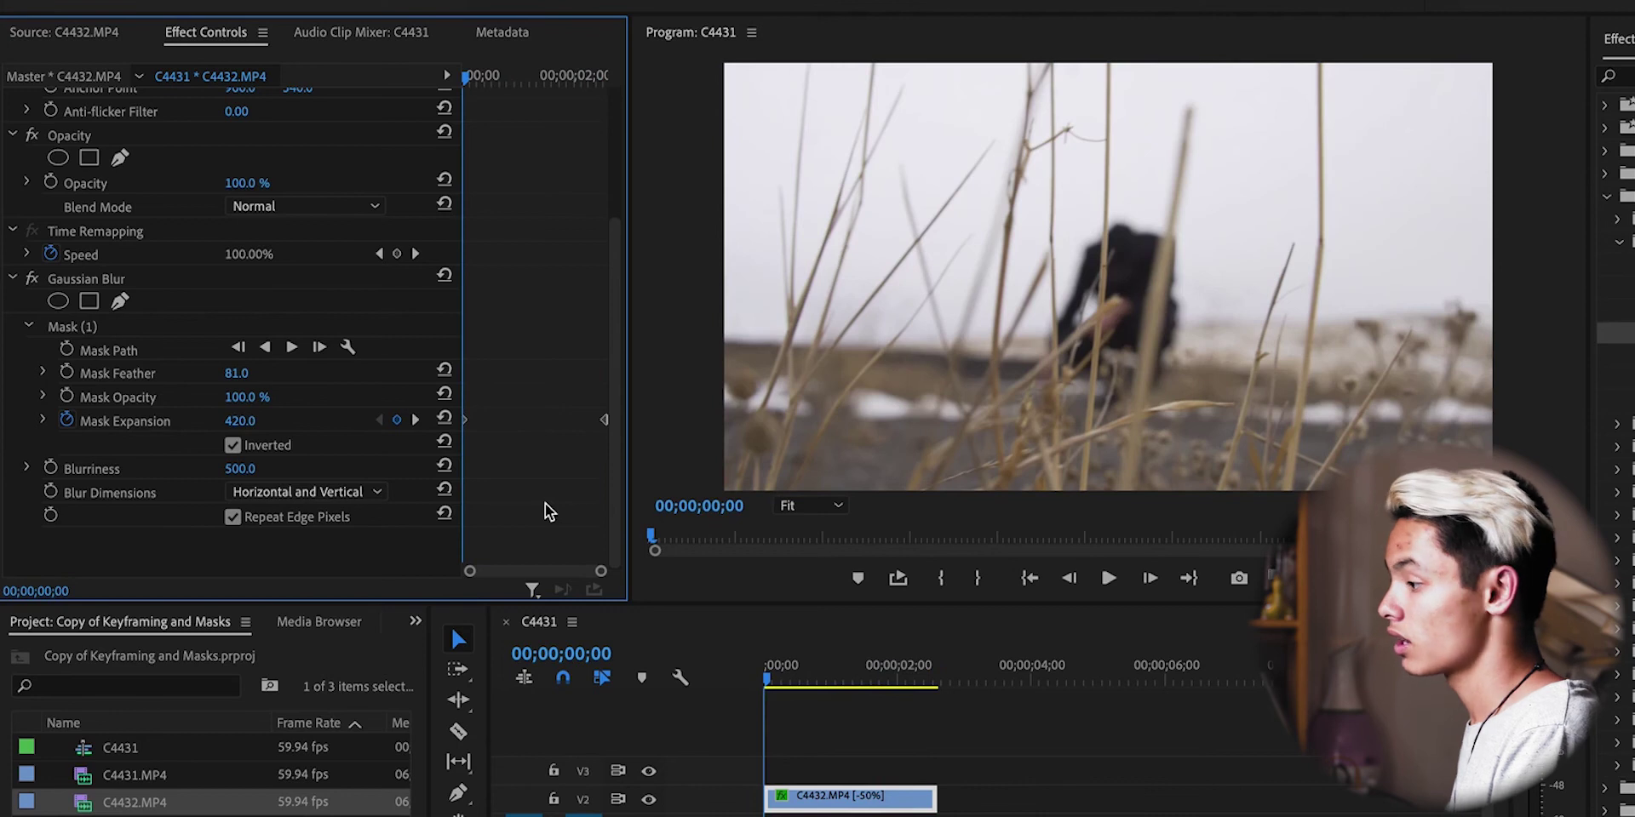
pyautogui.click(50, 468)
pyautogui.click(257, 468)
pyautogui.write('1000')
pyautogui.press('Return')
# - At 00;00;02;36, set the Gaussian Blur's Blurriness to 50 and play back the clip
pyautogui.click(588, 78)
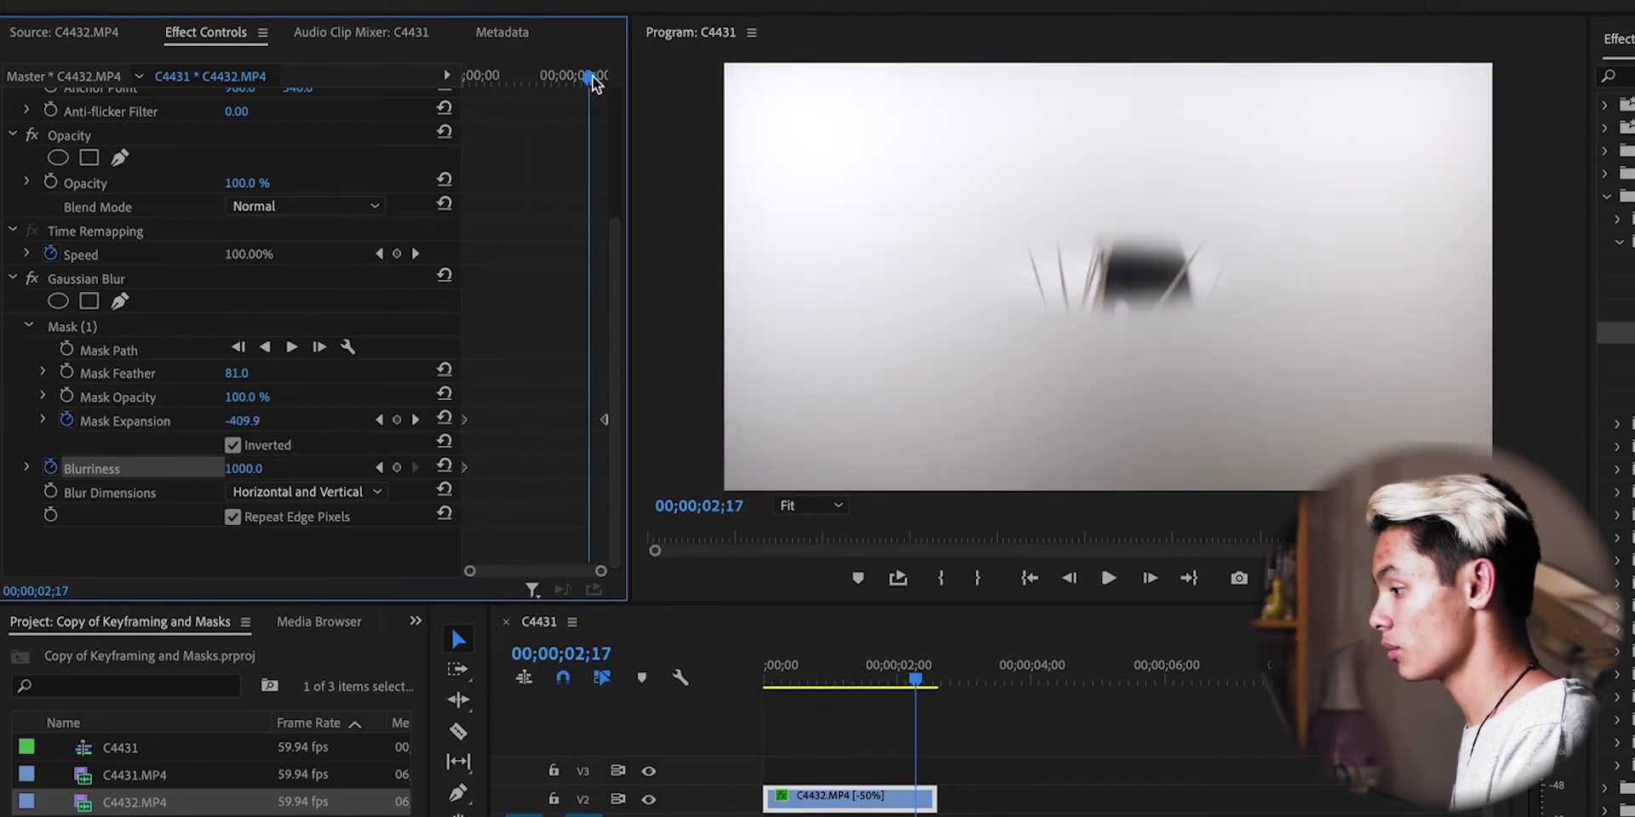
pyautogui.press('Left')
pyautogui.press('Down')
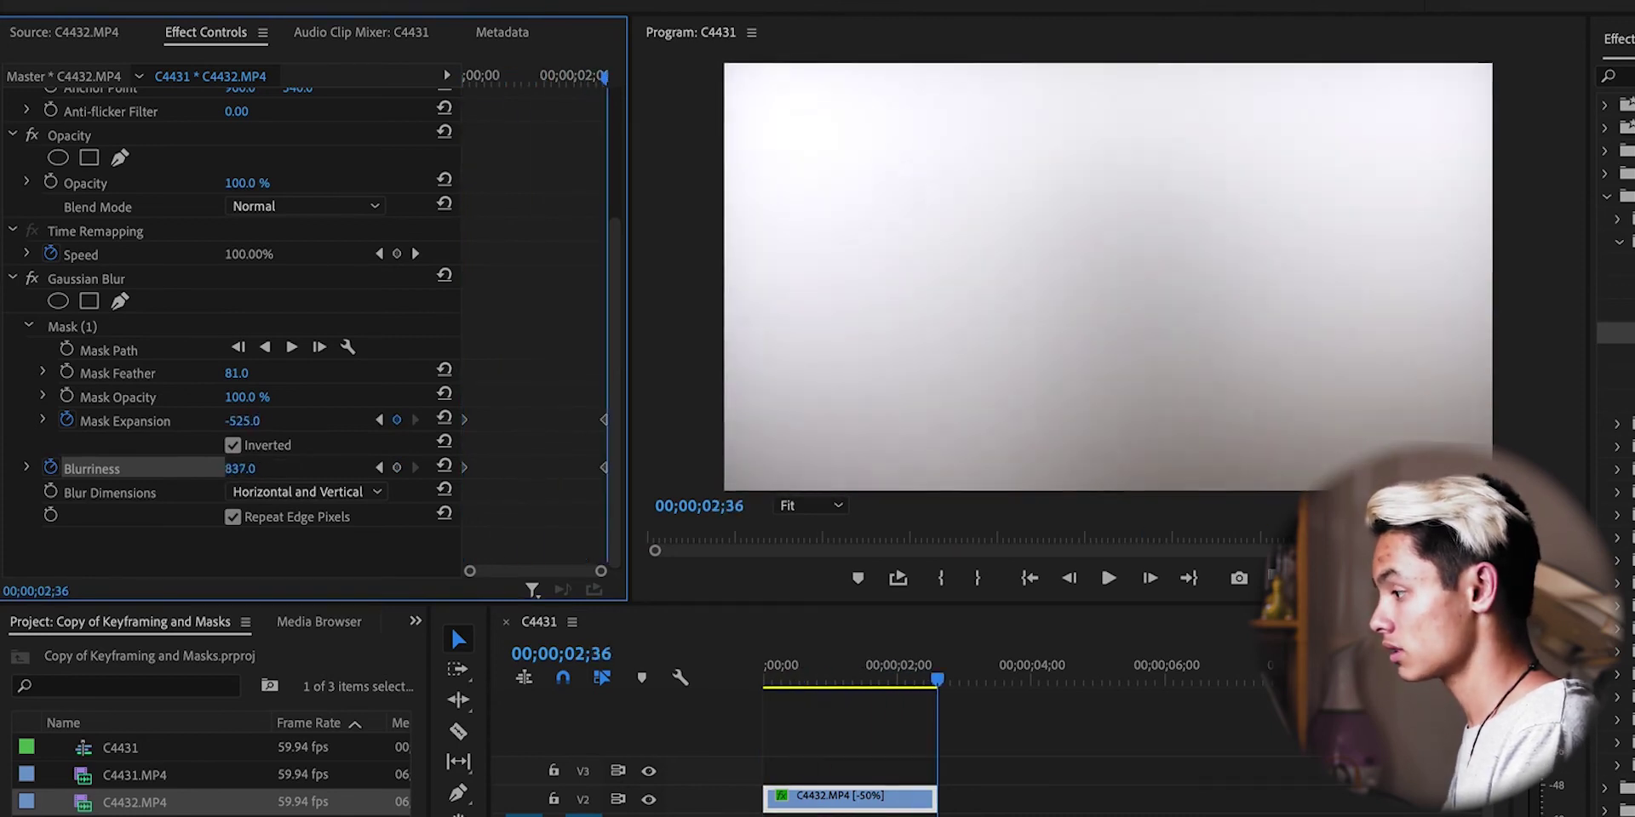
pyautogui.moveTo(239, 469); pyautogui.dragTo(162, 469)
pyautogui.click(247, 467)
pyautogui.write('50')
pyautogui.press('Return')
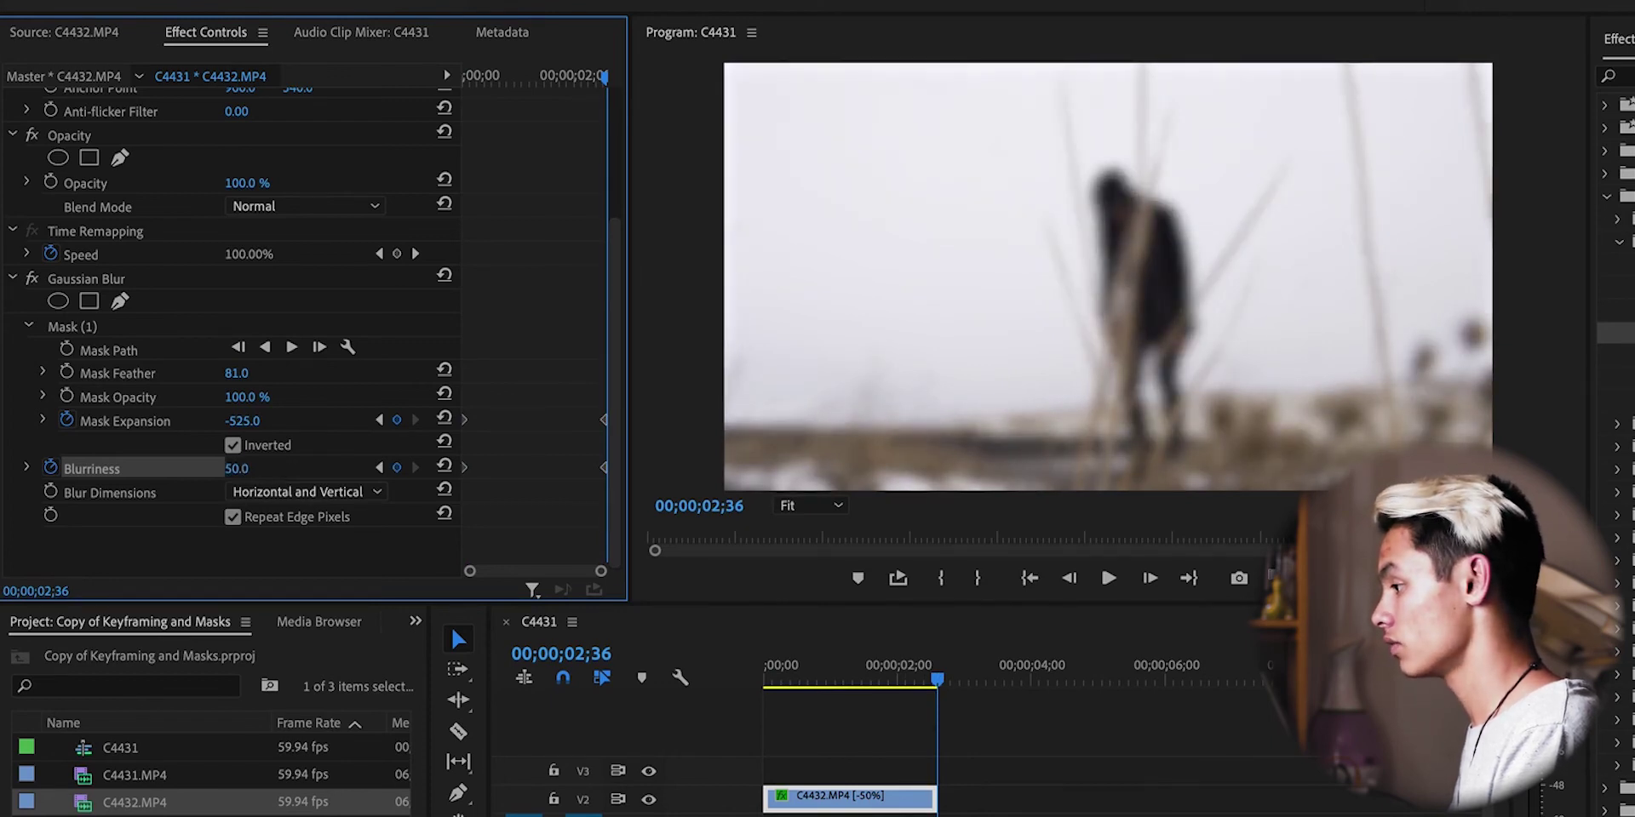
pyautogui.press('space')
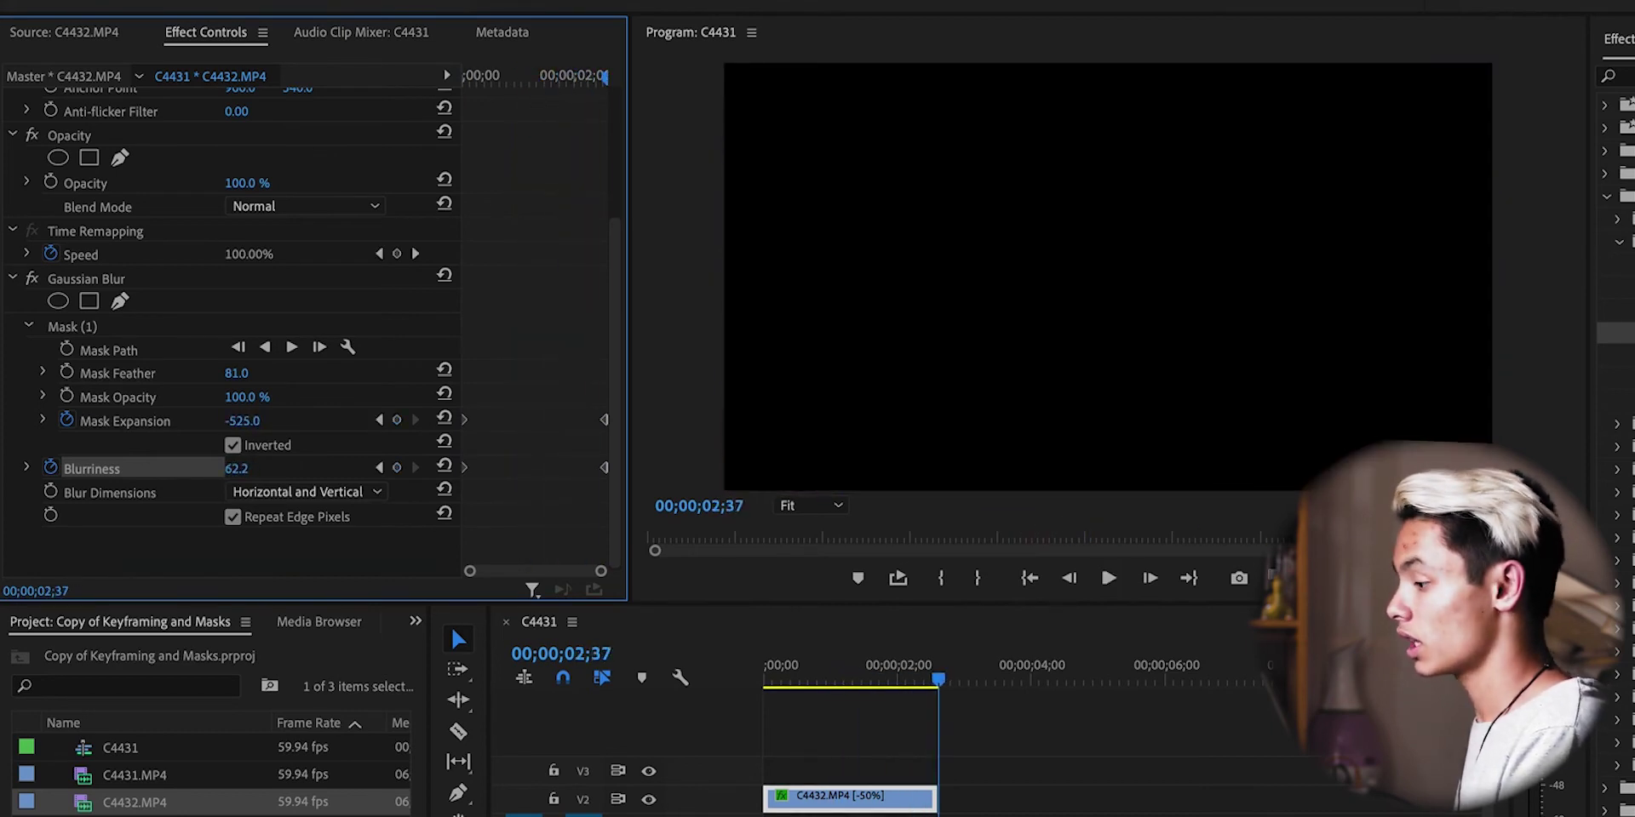
# - Move the ending Mask Expansion and Blurriness keyframes earlier, to about 00;00;02;04, and play the animation from the start
pyautogui.press('Home')
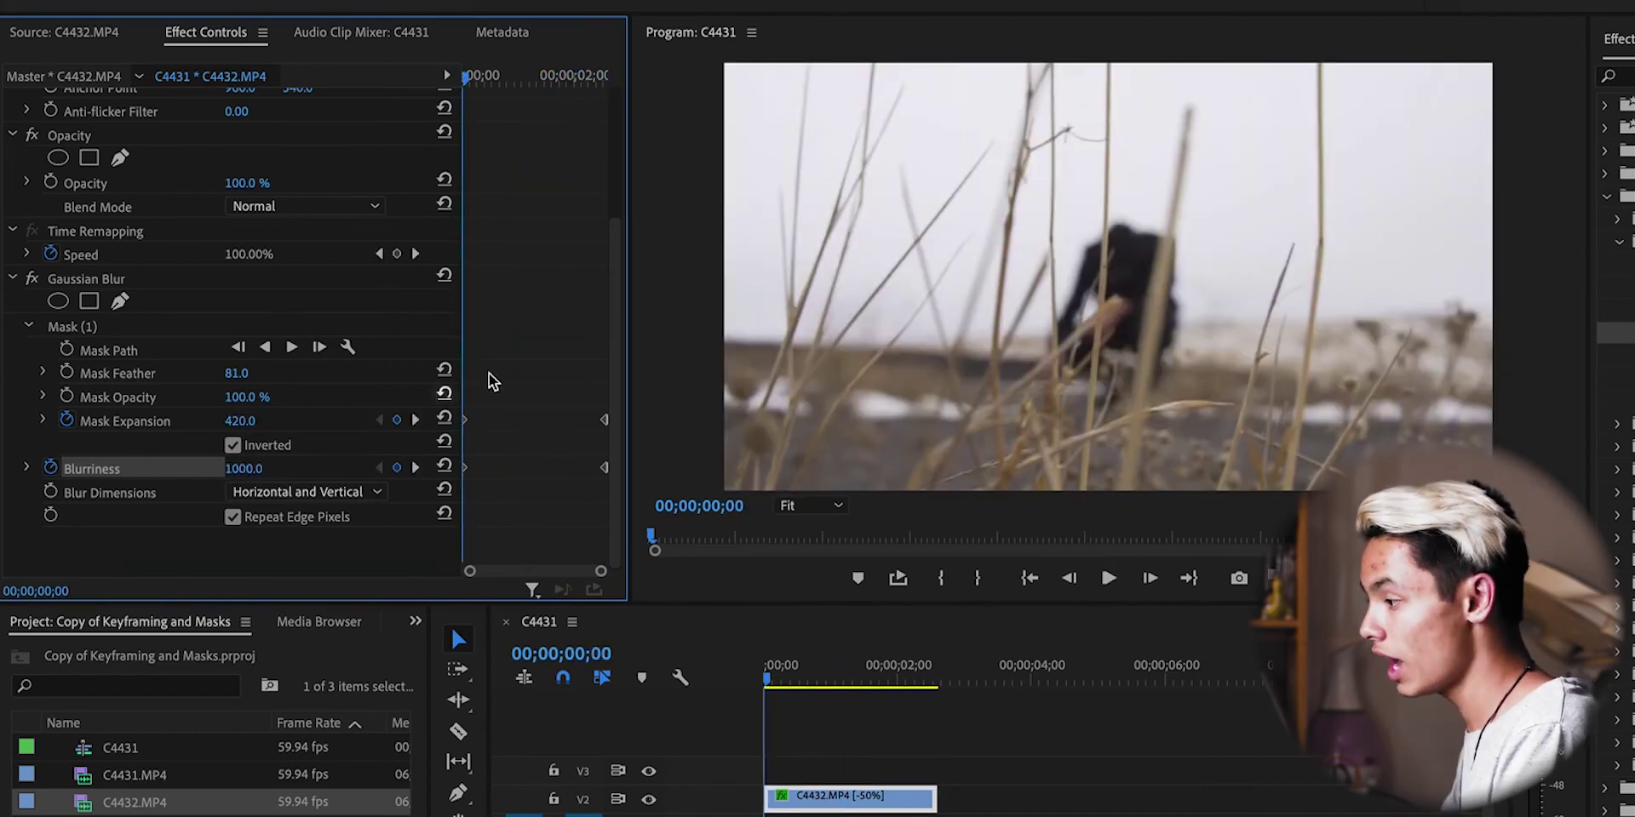
pyautogui.moveTo(585, 362); pyautogui.dragTo(576, 468)
pyautogui.press('space')
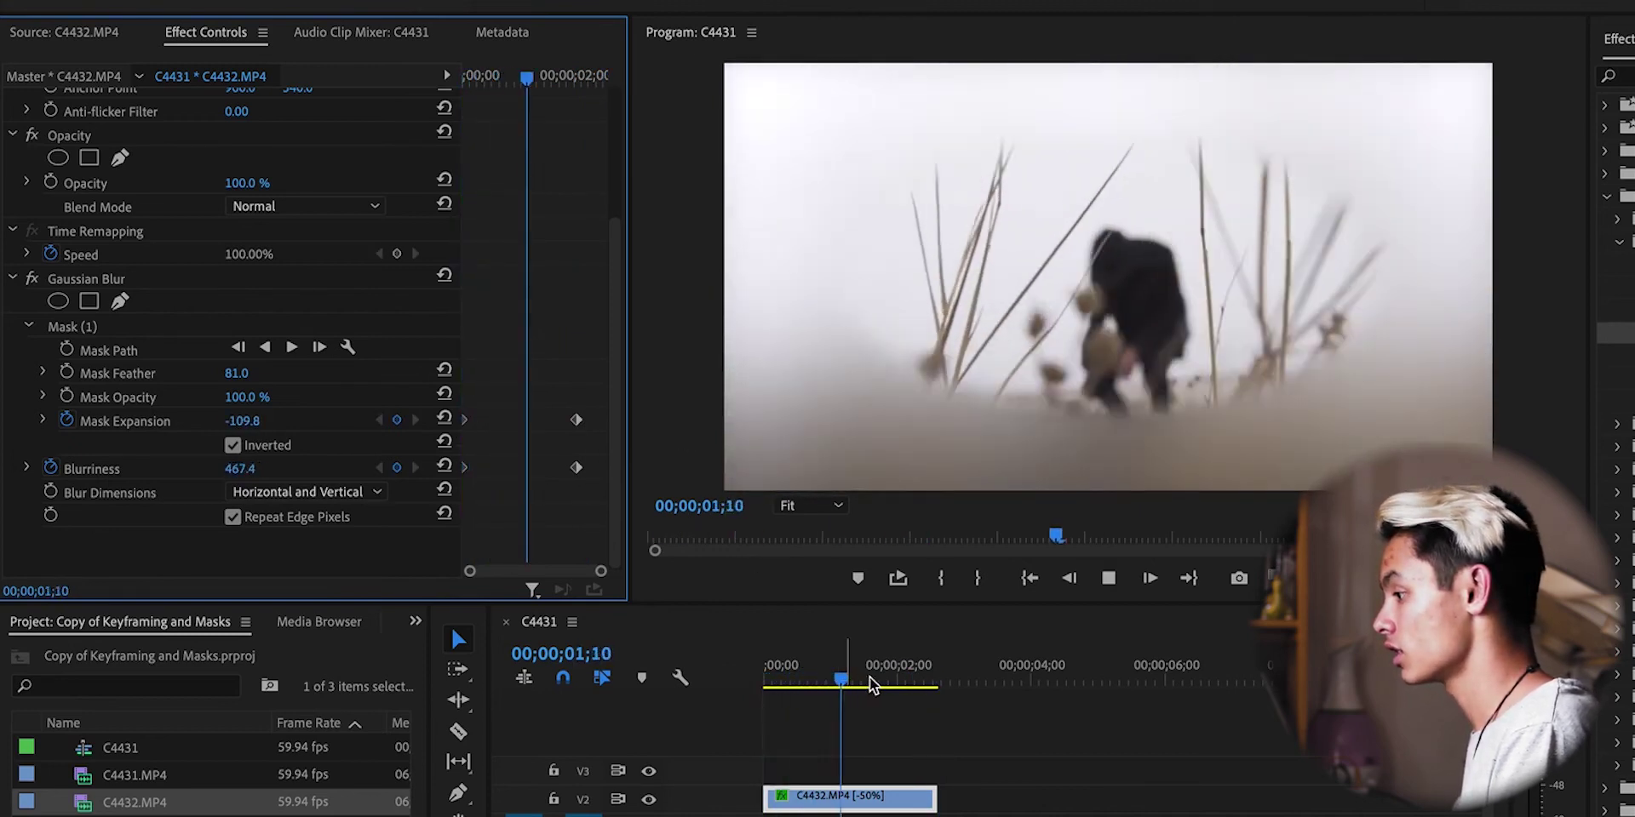
# - Show the blur mask's outline and scrub back through the sequence to examine how its expansion animates
pyautogui.click(915, 681)
pyautogui.moveTo(904, 676); pyautogui.dragTo(858, 676)
pyautogui.click(130, 352)
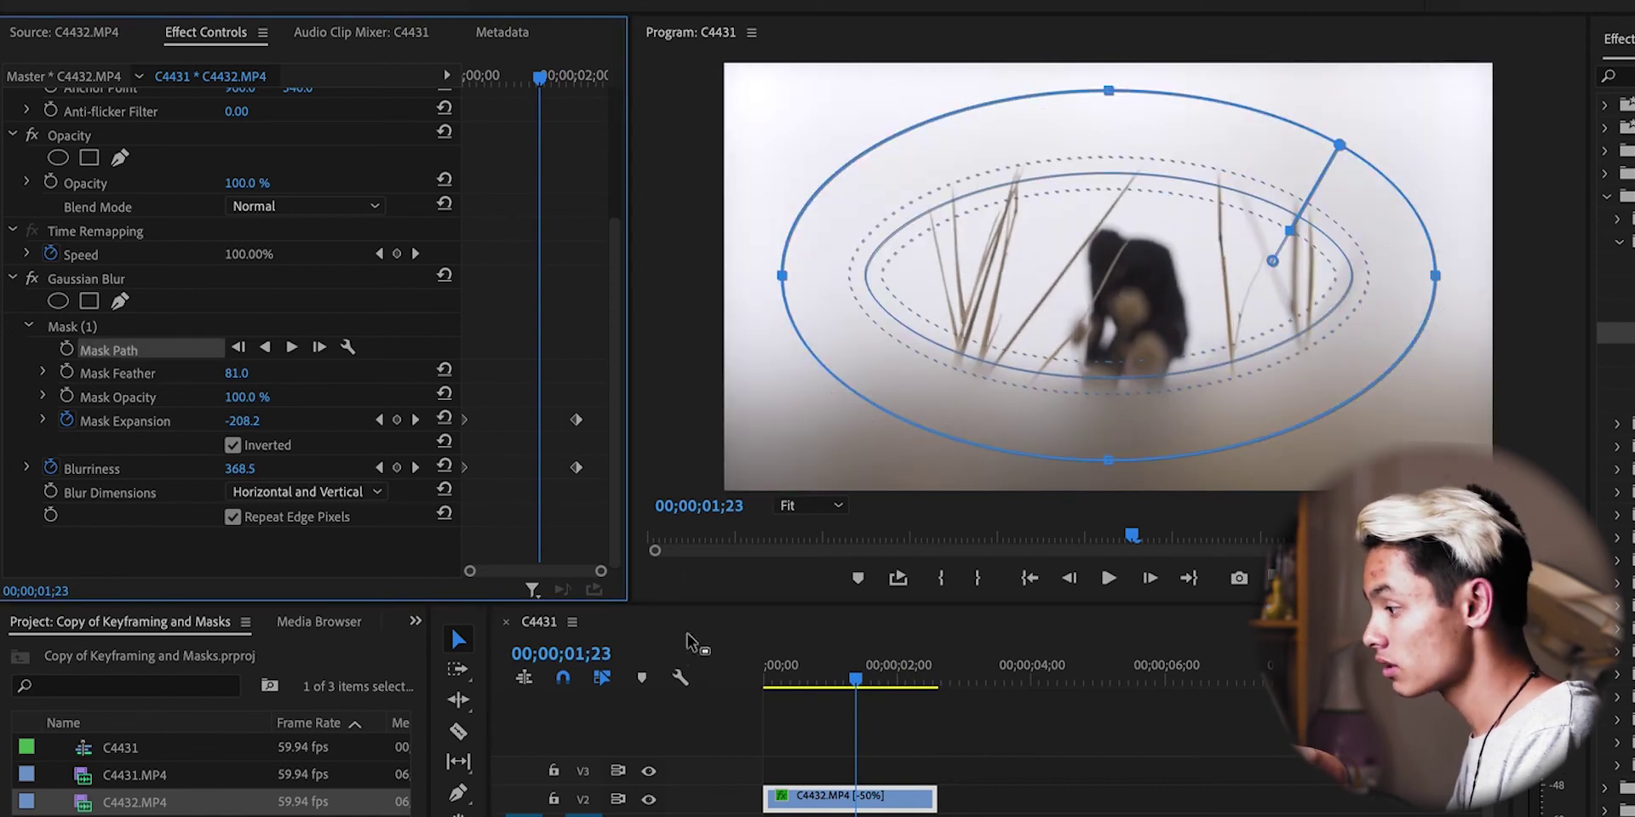
pyautogui.moveTo(851, 675); pyautogui.dragTo(803, 677)
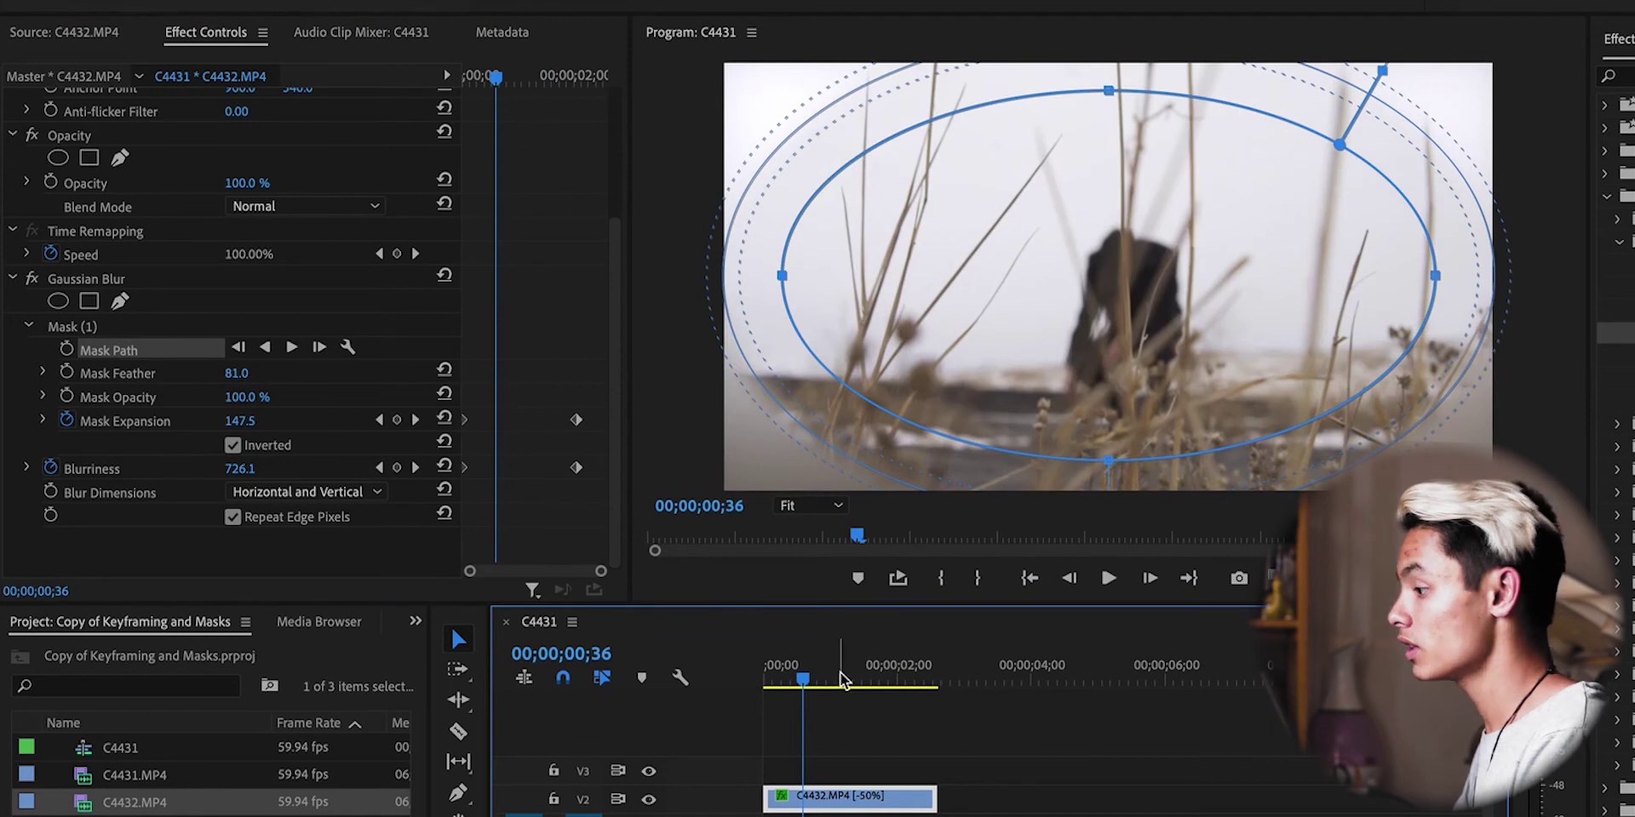
pyautogui.click(877, 722)
# - At the start of the sequence, turn on keyframing for the V2 clip's Gaussian Blur Mask Feather
pyautogui.moveTo(801, 679); pyautogui.dragTo(746, 679)
pyautogui.click(835, 795)
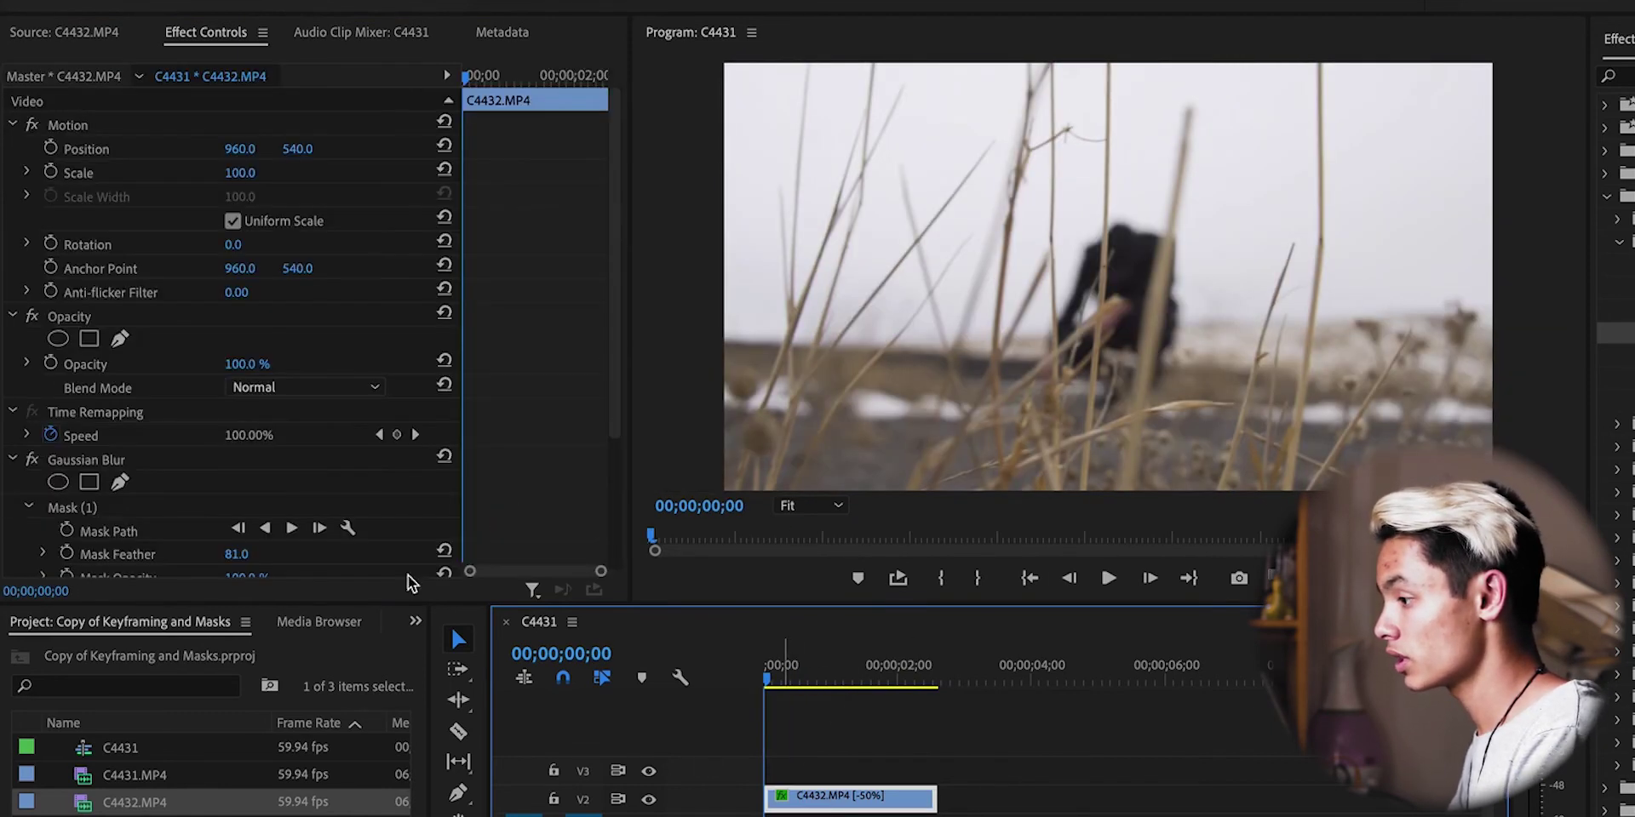
pyautogui.scroll(-4, 340, 426)
pyautogui.click(66, 373)
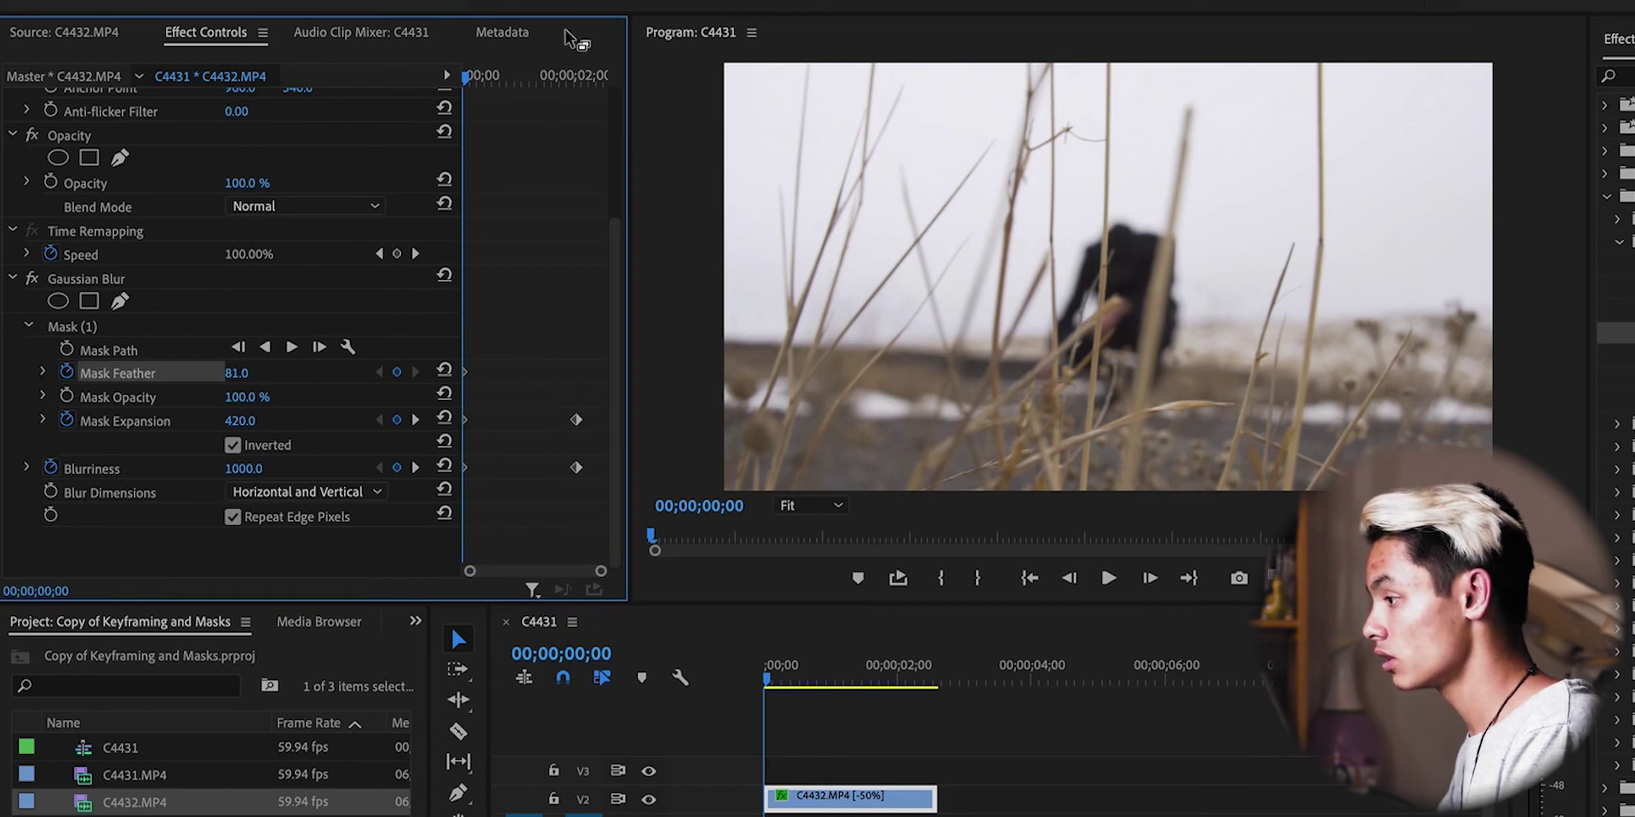
# - At 00;00;02;04, raise the blur mask's feather to 1384 and play the animation from the start
pyautogui.click(579, 77)
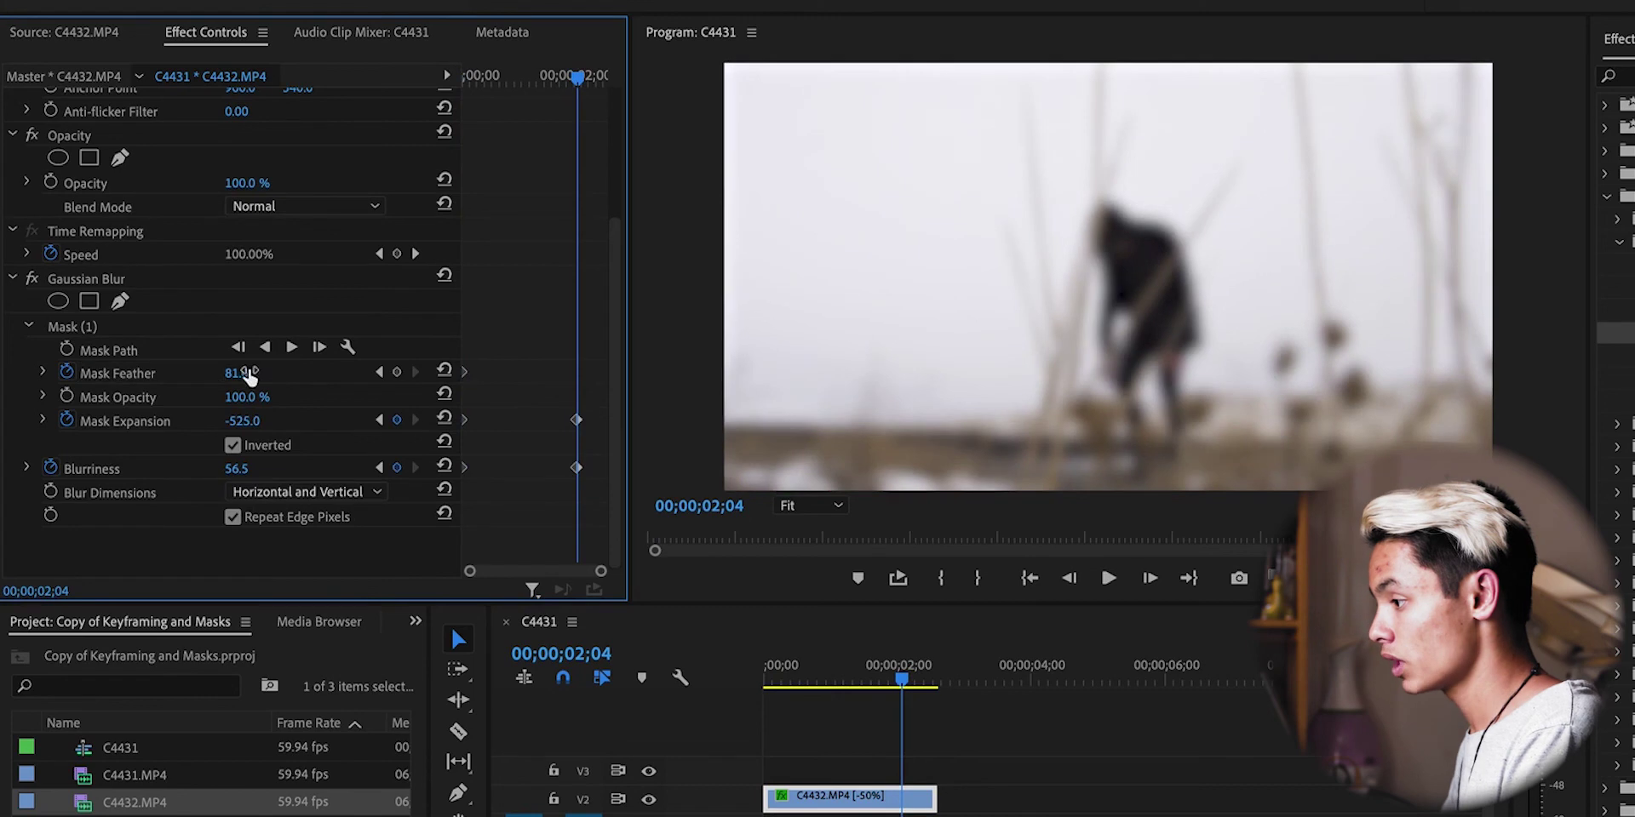
pyautogui.moveTo(244, 372); pyautogui.dragTo(521, 282)
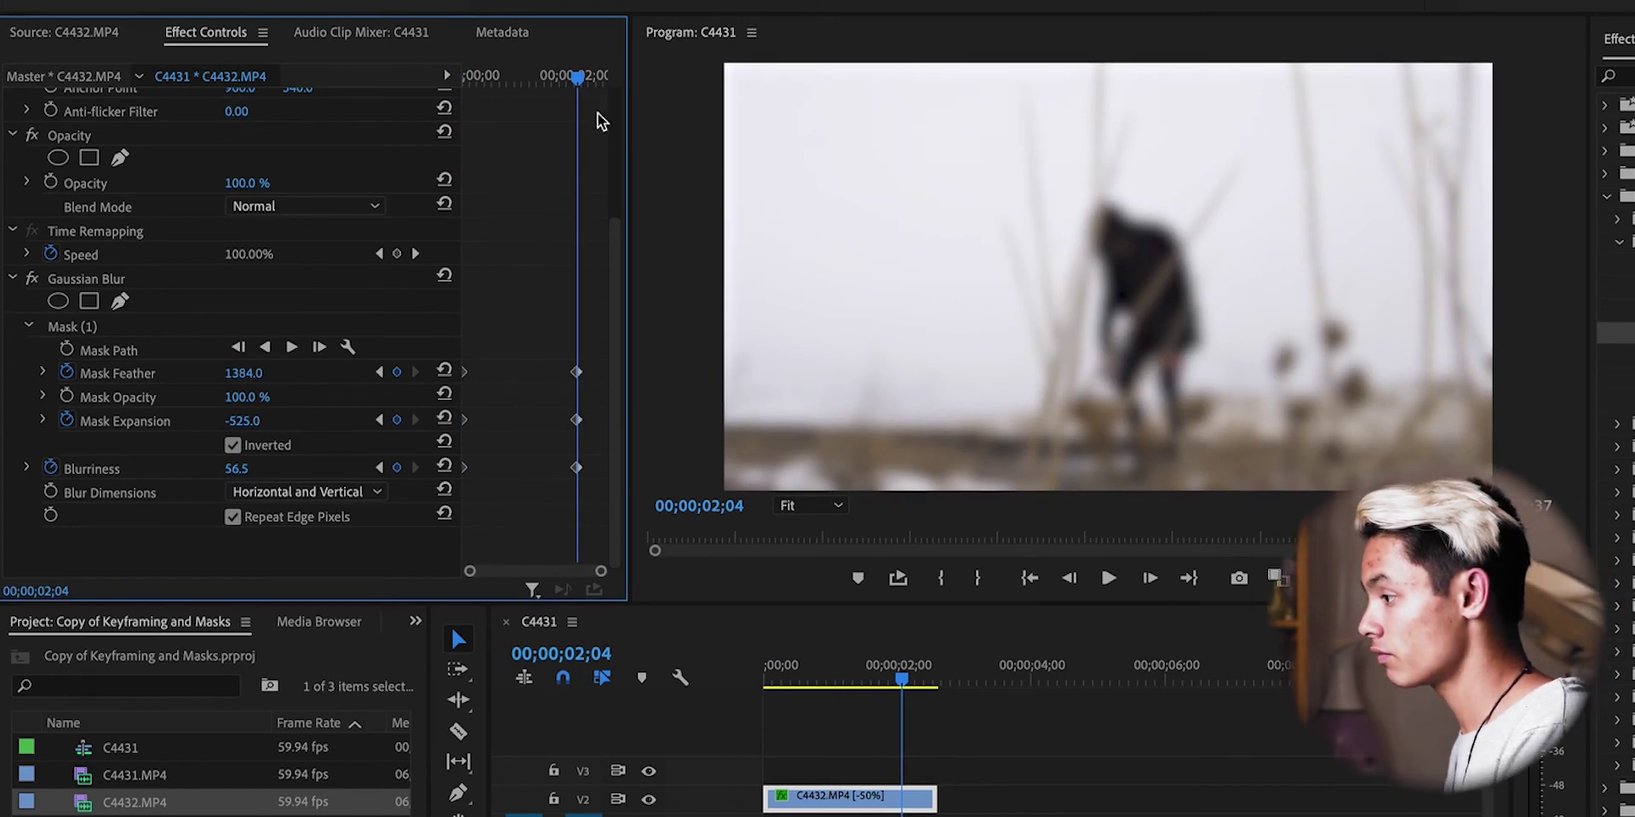
pyautogui.moveTo(577, 78); pyautogui.dragTo(419, 88)
pyautogui.press('space')
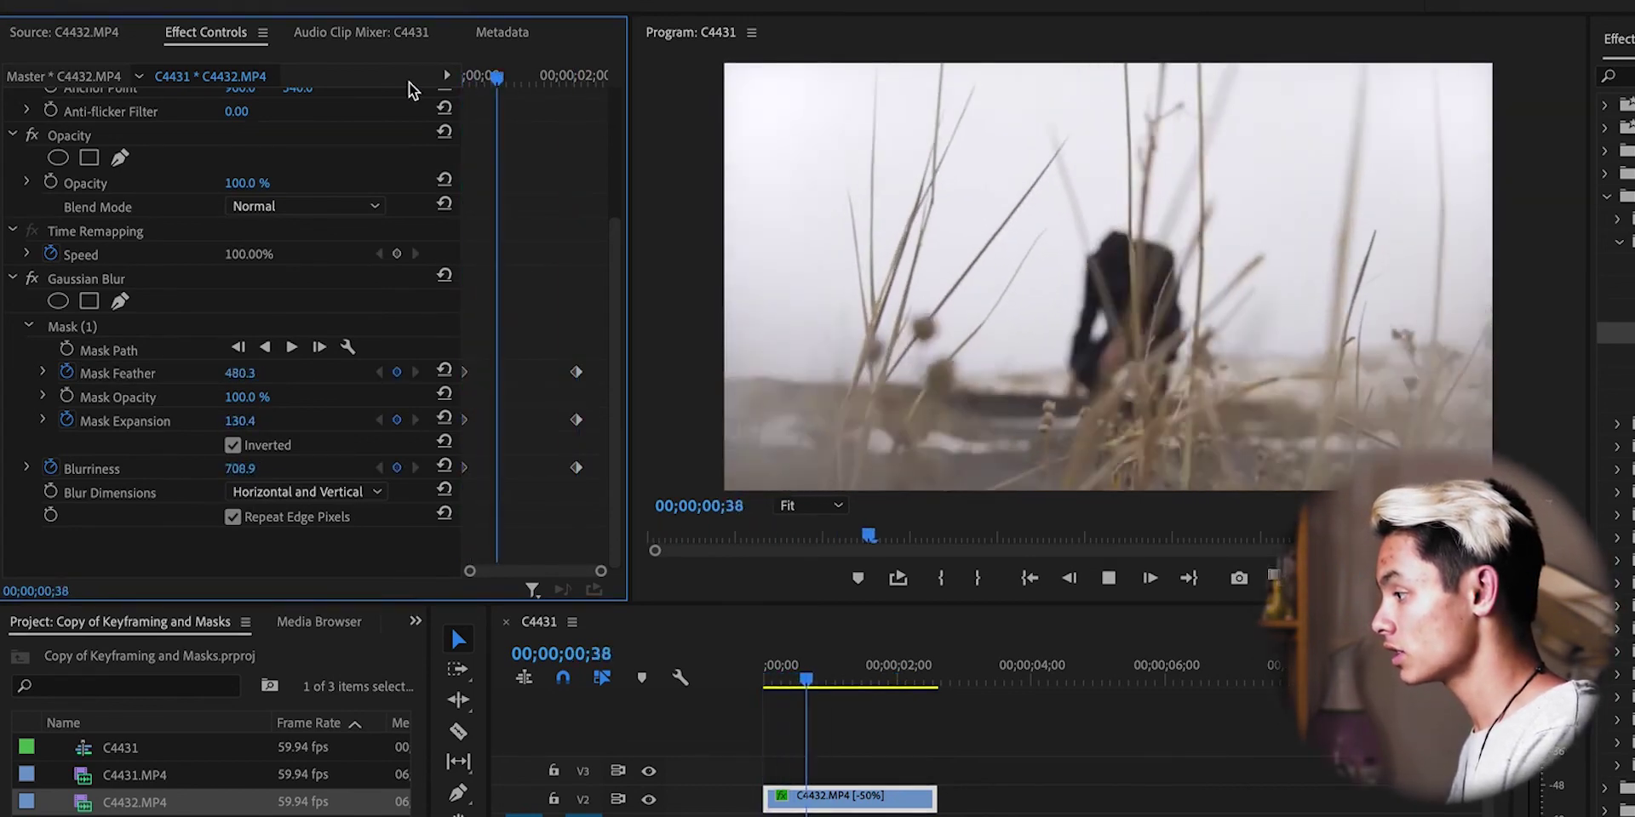